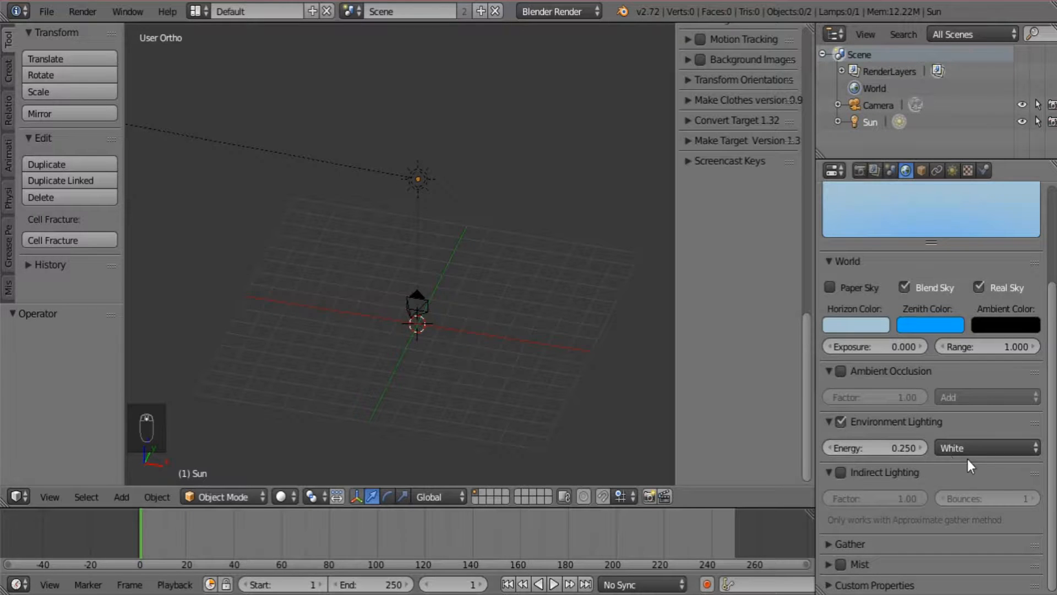
Create a new texture for the world and name it Clouds
scroll(967, 458, up, 5)
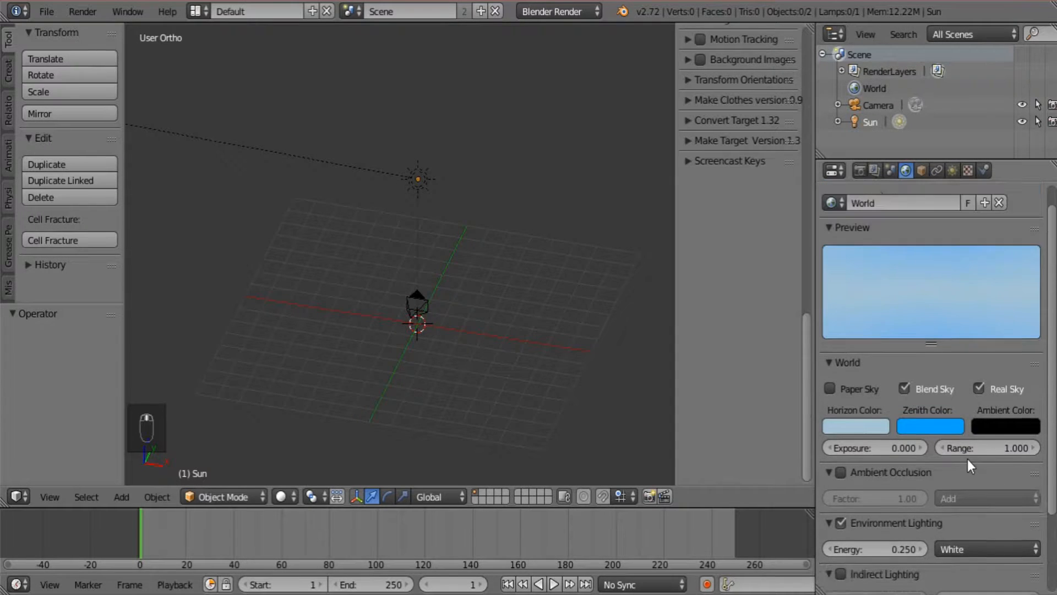
click(968, 170)
click(930, 355)
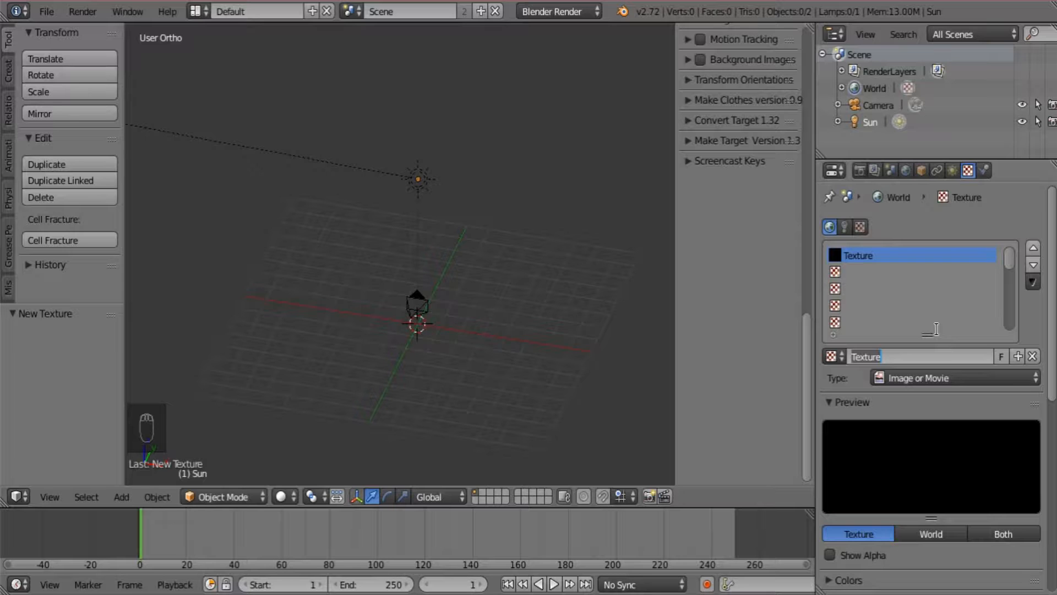
text(Clouds)
key(Return)
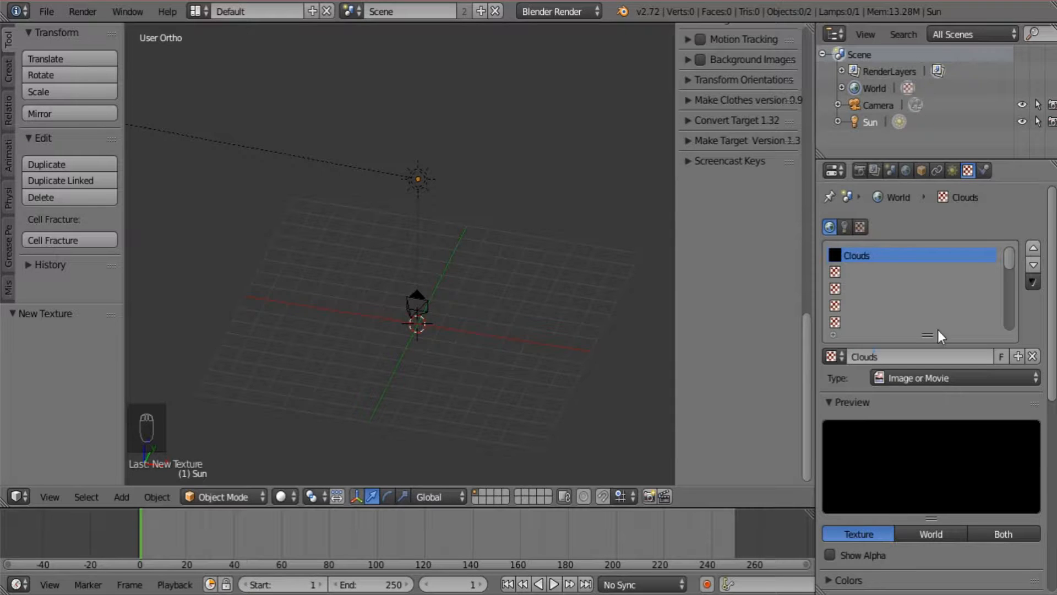
Set the Clouds texture's type to Clouds and switch its preview to World
click(963, 378)
click(964, 322)
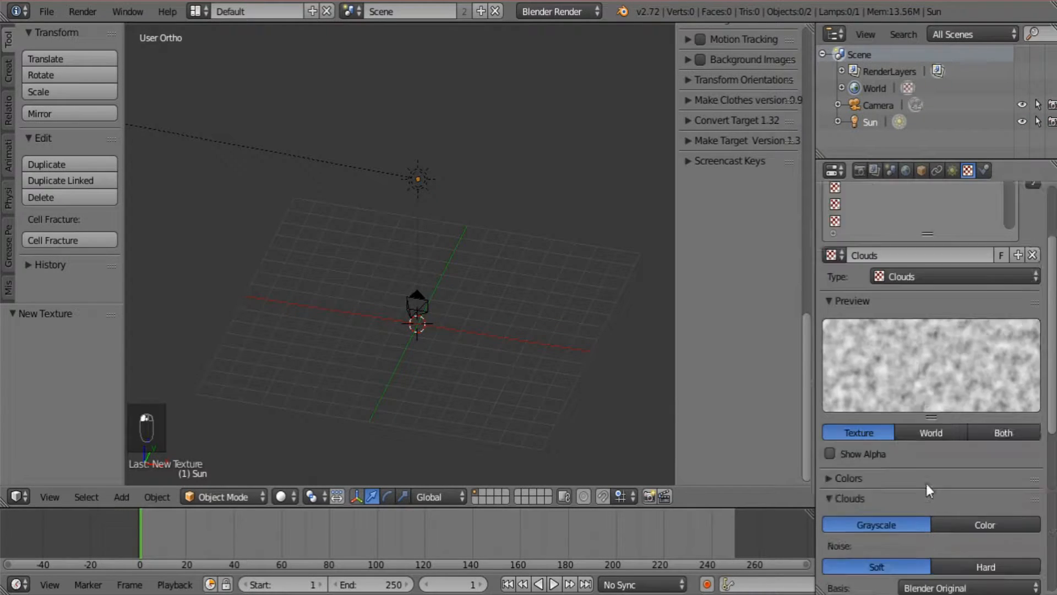
scroll(926, 484, down, 3)
click(939, 367)
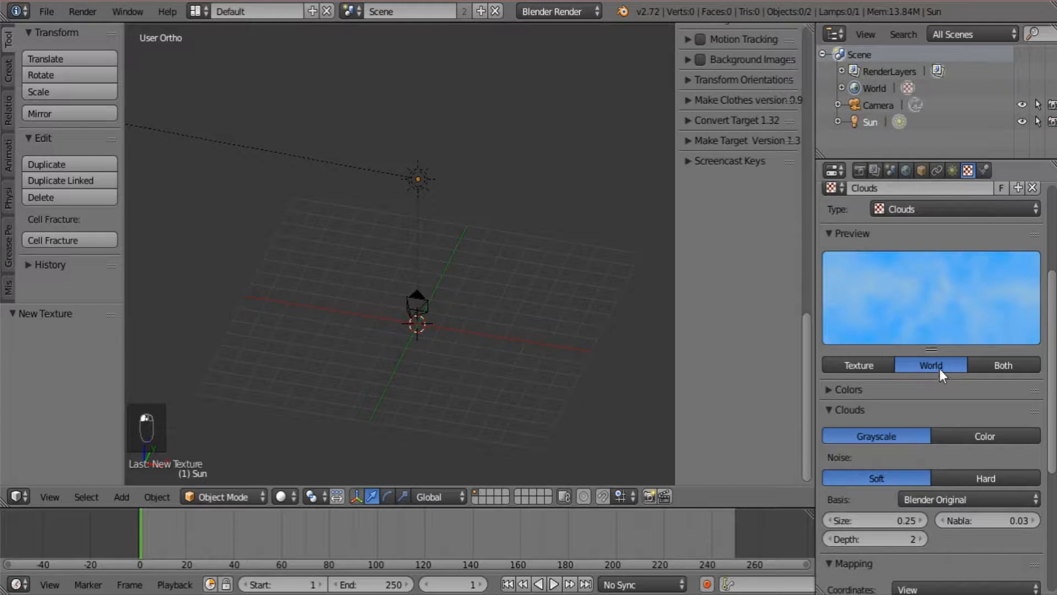
Enable the colour ramp on the Clouds texture and make its black stop fully opaque with alpha 1
click(843, 389)
click(831, 415)
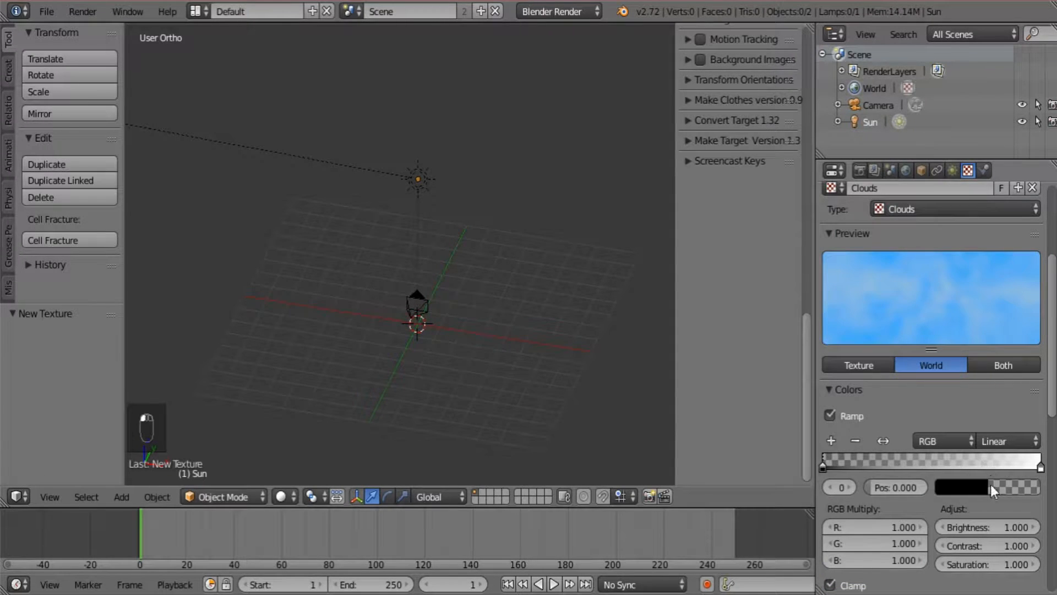
click(990, 484)
drag(939, 463, 1008, 463)
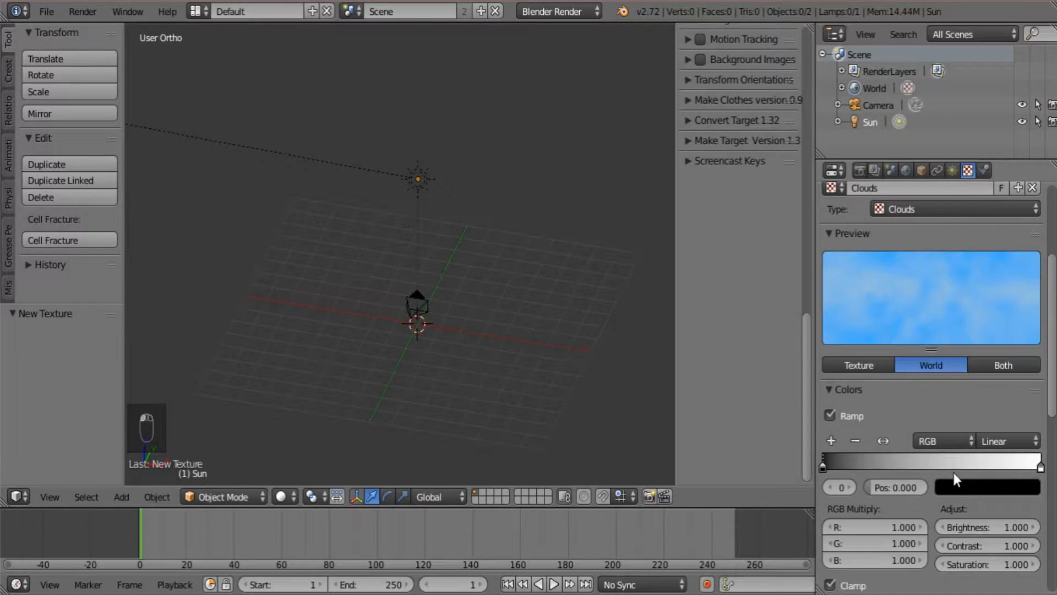
Make the Clouds texture influence Horizon, Zenith Up and Zenith Down instead of Blend, and set its mapping coordinates to Global
scroll(963, 451, down, 6)
scroll(974, 431, down, 10)
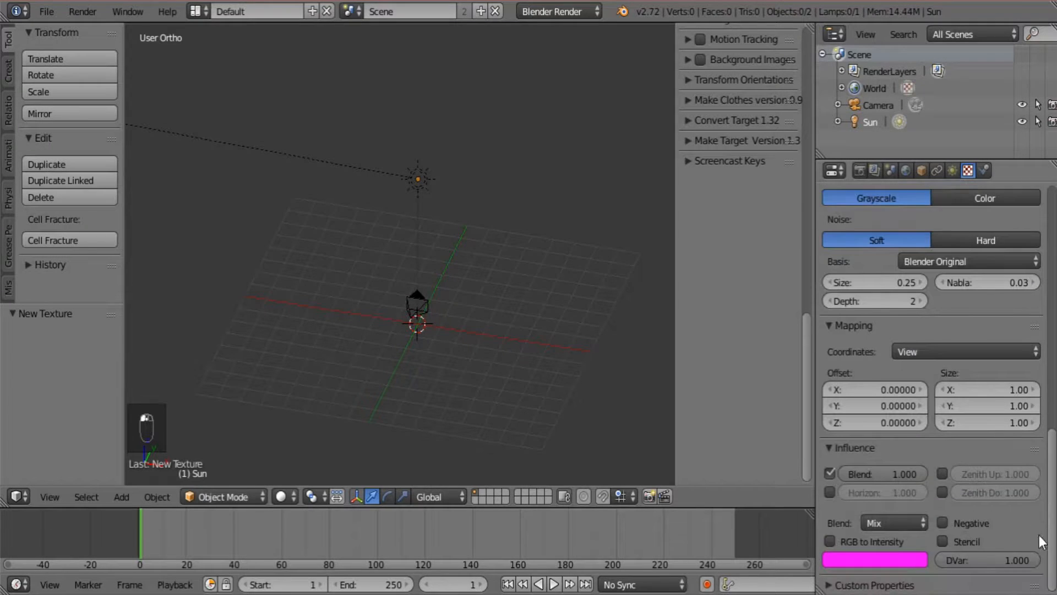
click(830, 474)
click(829, 492)
drag(942, 474, 943, 498)
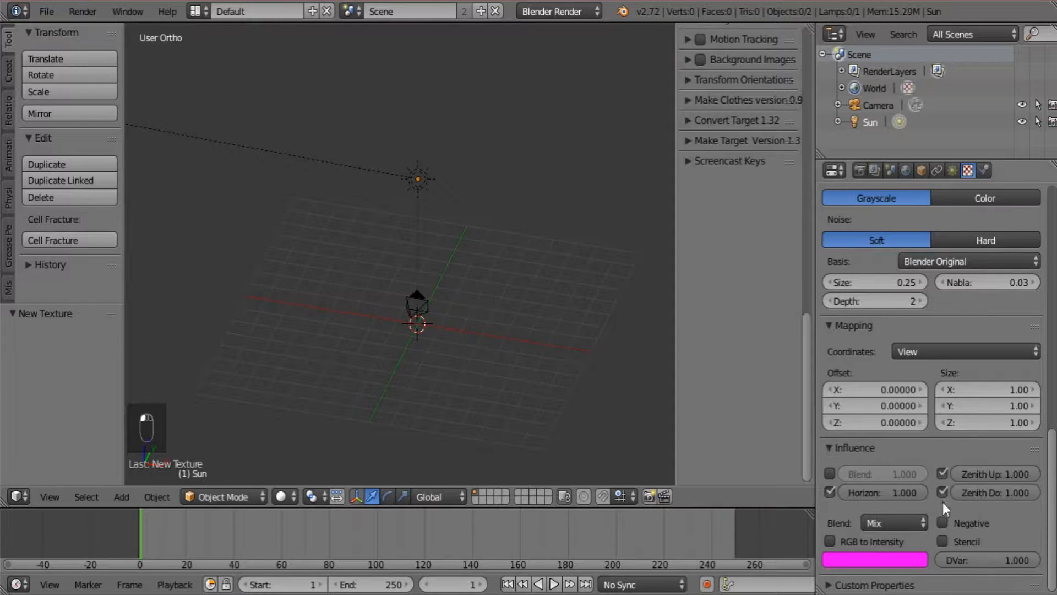
click(925, 350)
click(935, 315)
Change the black stop of the Clouds colour ramp to a dark blue using HSV values
scroll(860, 322, up, 6)
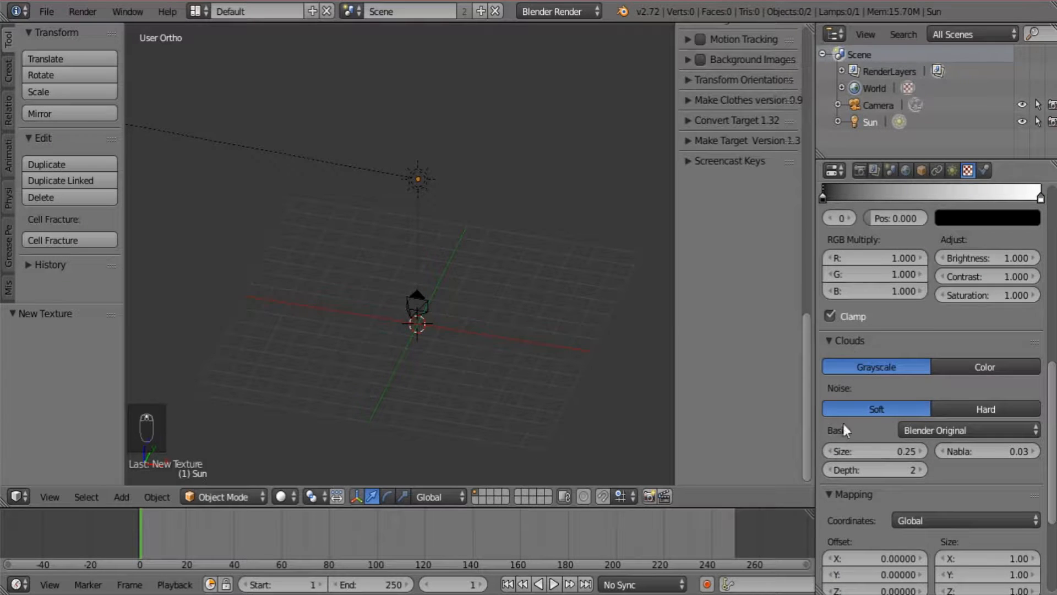
click(829, 340)
scroll(936, 358, up, 6)
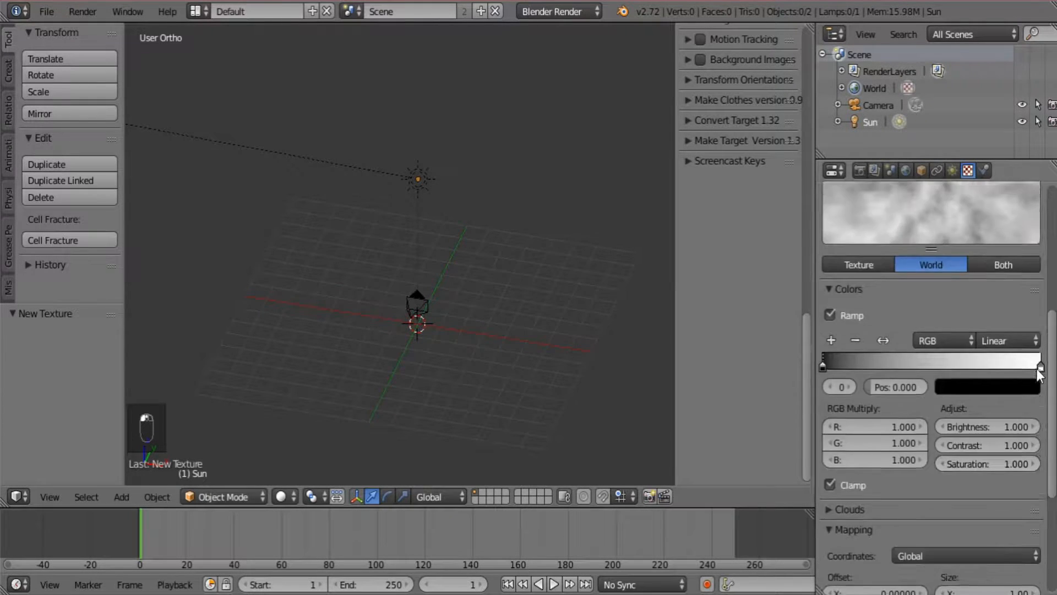
scroll(1038, 375, up, 5)
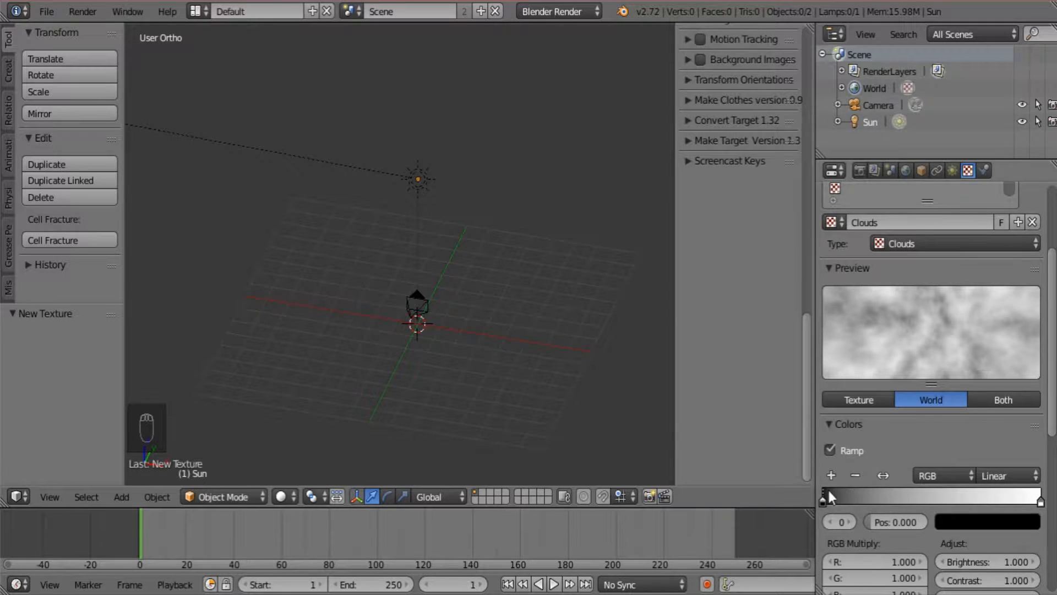
click(977, 522)
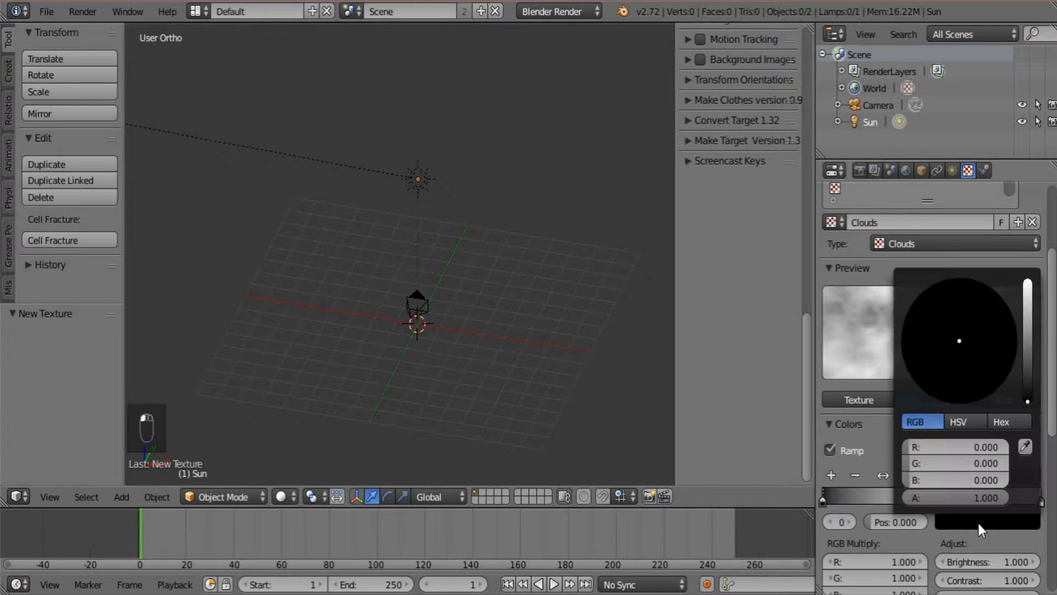
click(968, 425)
drag(942, 465, 980, 448)
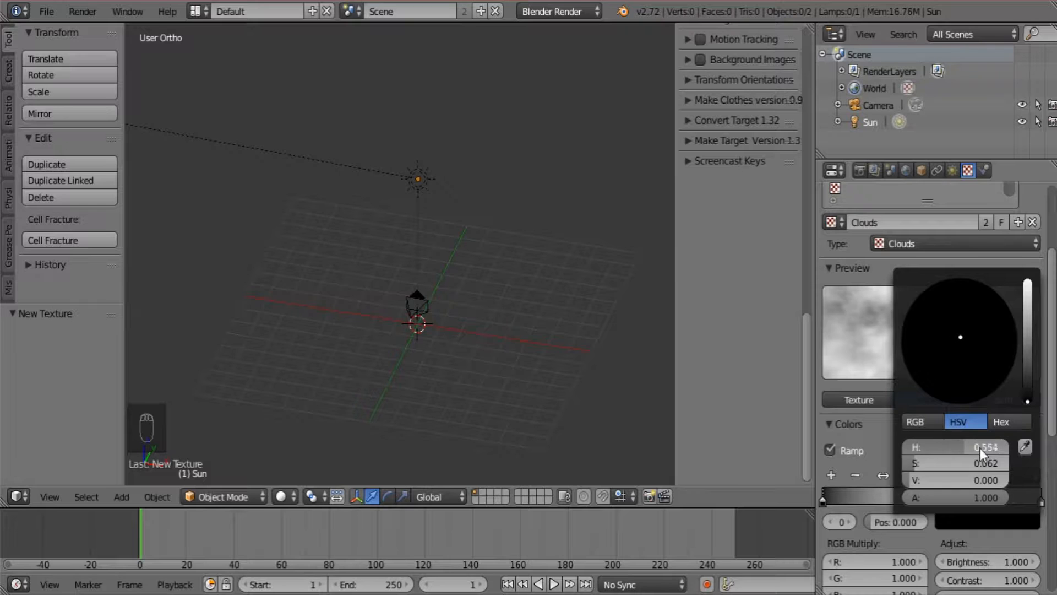
drag(920, 481, 932, 482)
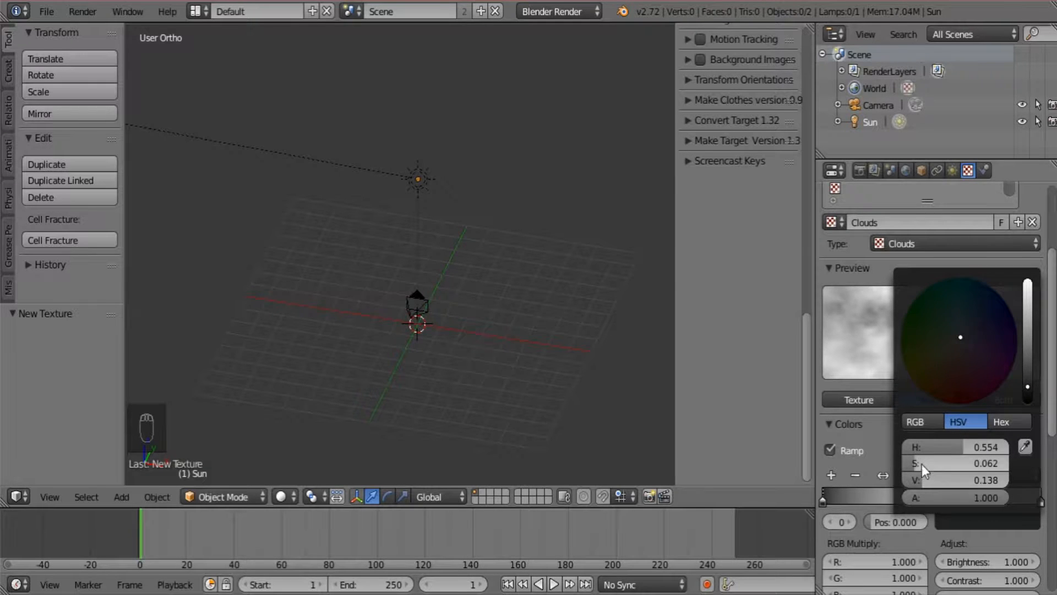
drag(948, 442, 949, 478)
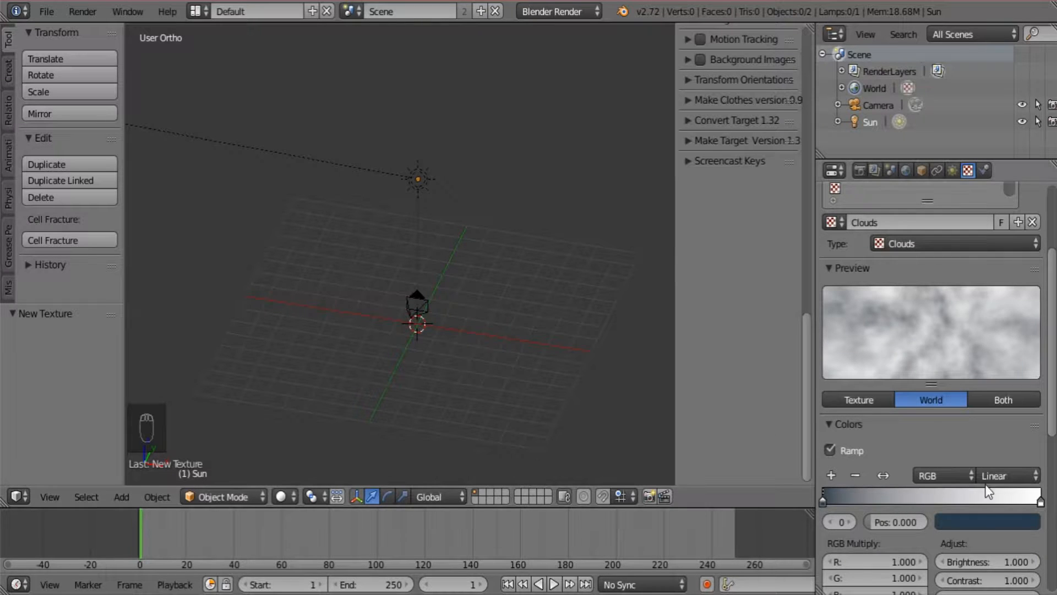
Darken the white end stop of the Clouds colour ramp to a light grey
click(1040, 501)
click(1027, 520)
drag(1022, 290, 1031, 319)
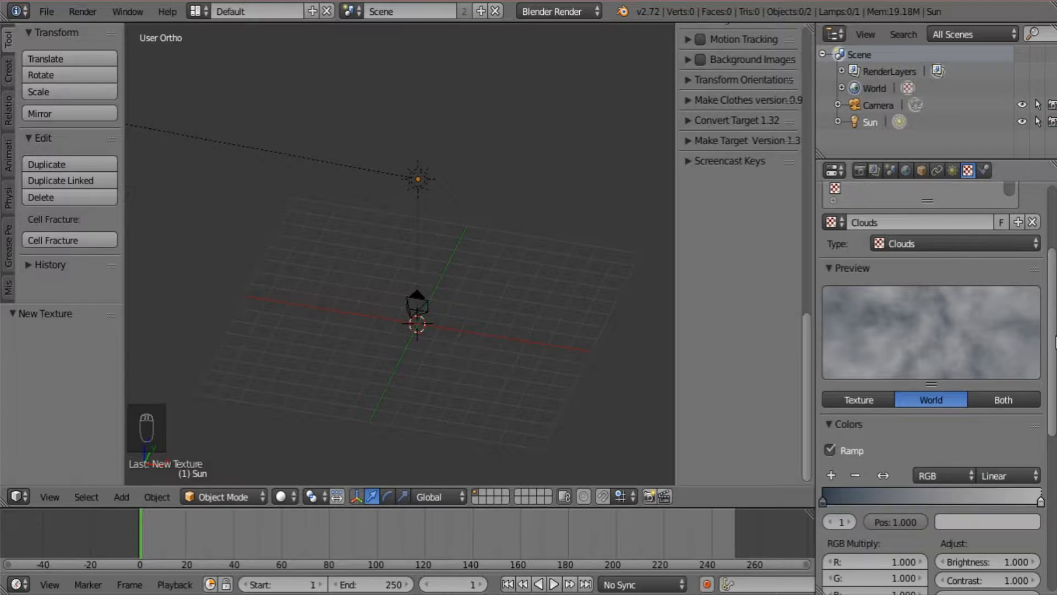
Add a second world texture in the empty slot below Clouds and name it Horizon
scroll(936, 386, down, 10)
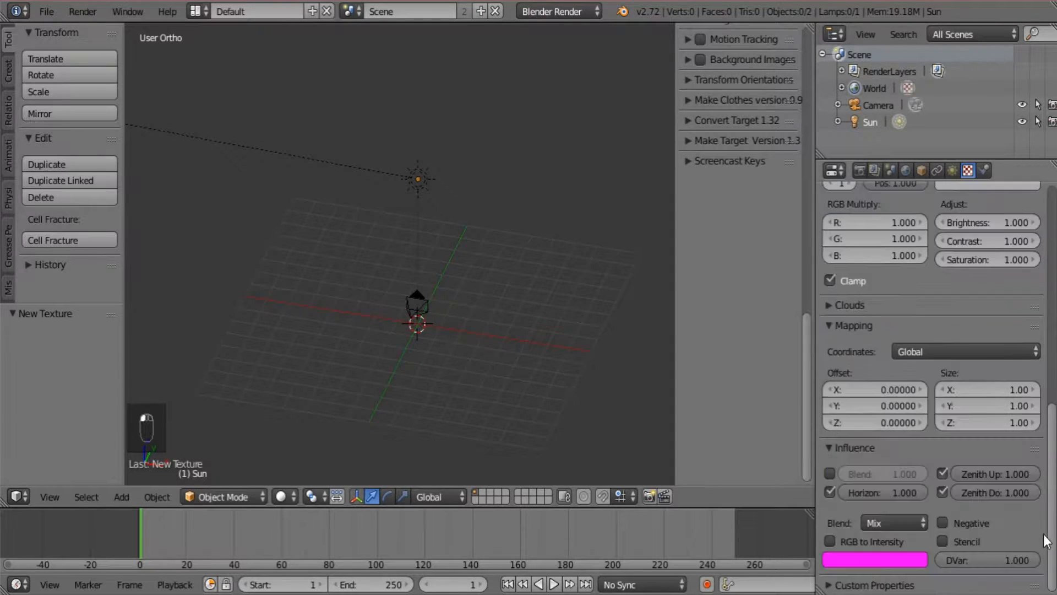
scroll(939, 253, up, 15)
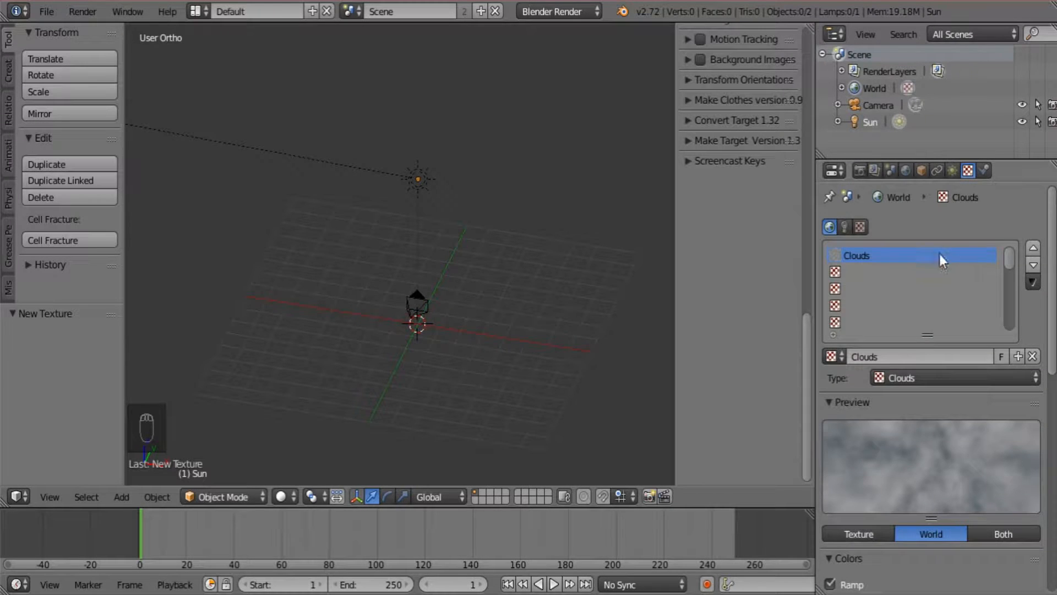
click(902, 272)
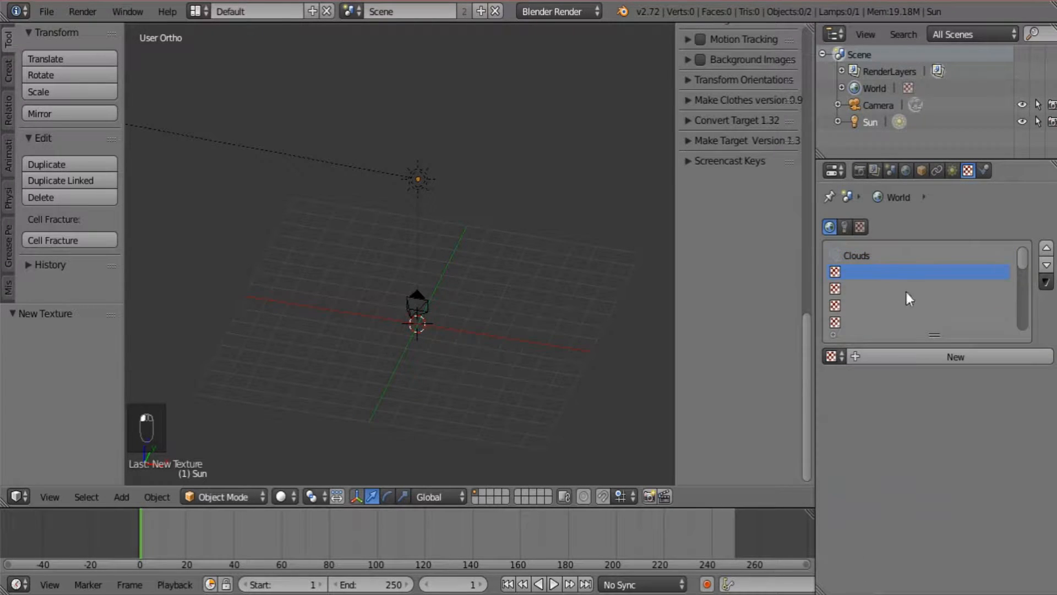
click(911, 356)
text(Horion)
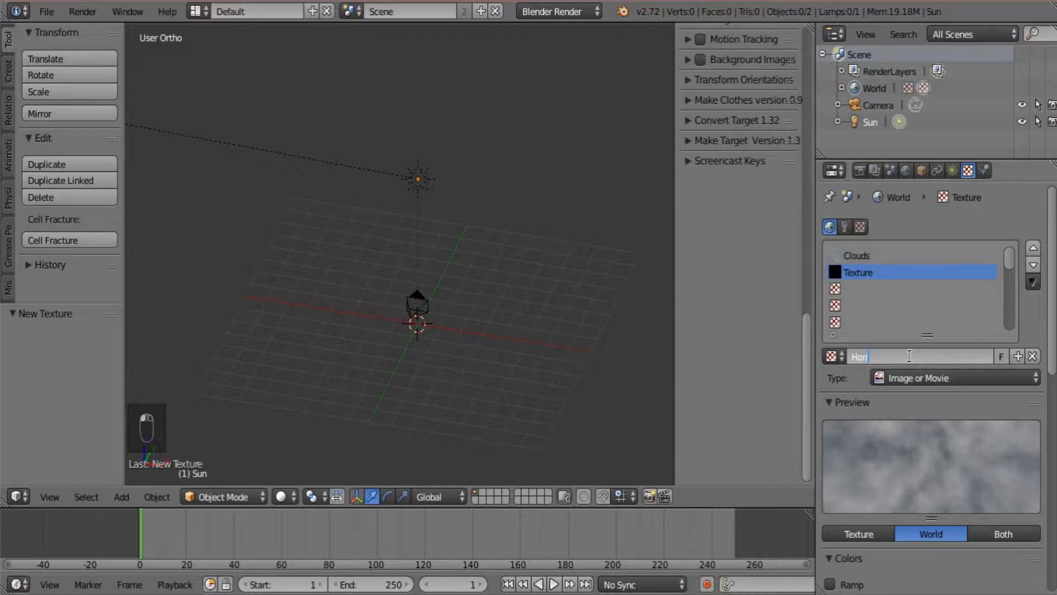
key(BackSpace)
key(BackSpace)
text(zon)
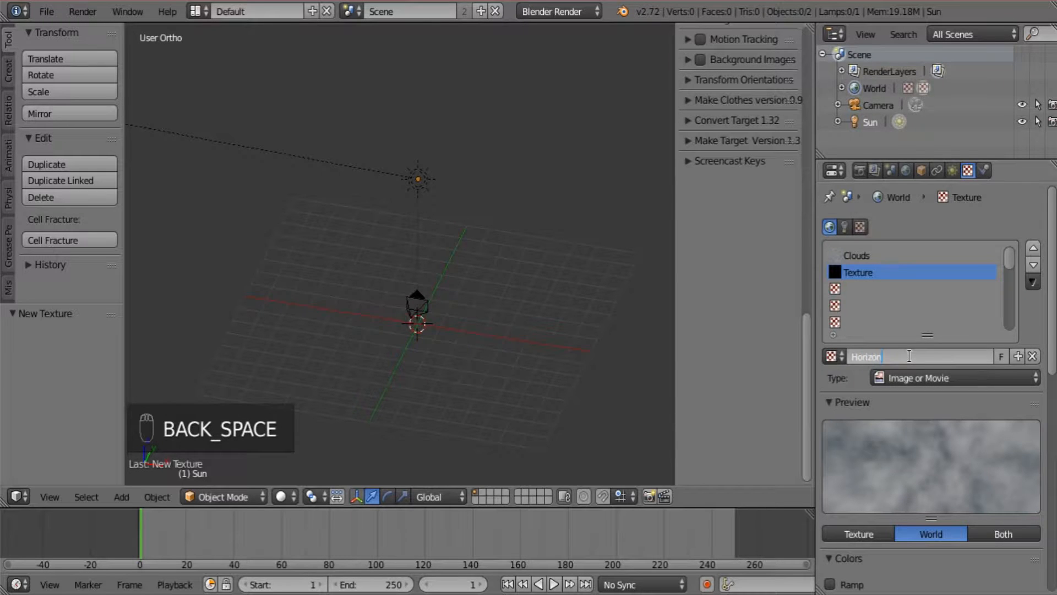
key(Return)
Set the Horizon texture's type to Blend and enable its colour ramp
click(920, 377)
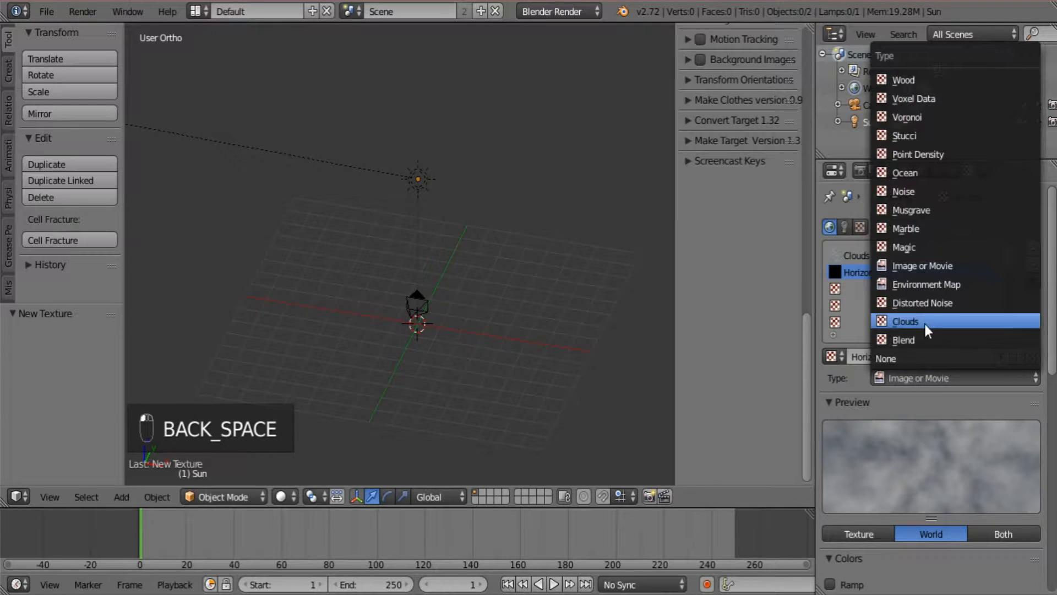
click(928, 339)
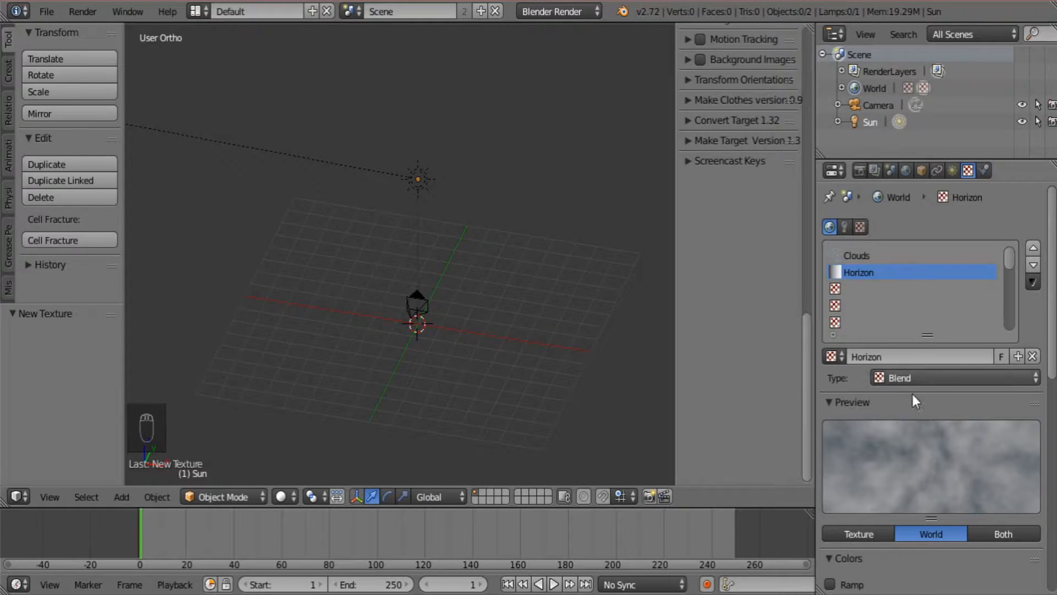
scroll(911, 407, down, 5)
click(831, 448)
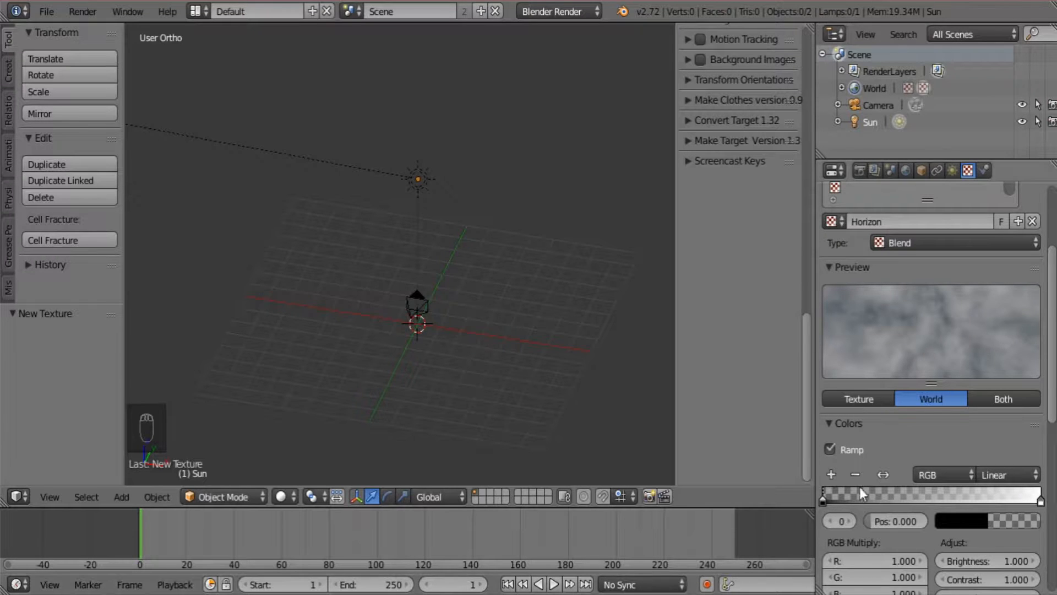
Set the Horizon texture's blend direction to Vertical and its mapping coordinates to Global
scroll(960, 424, down, 5)
scroll(960, 427, down, 5)
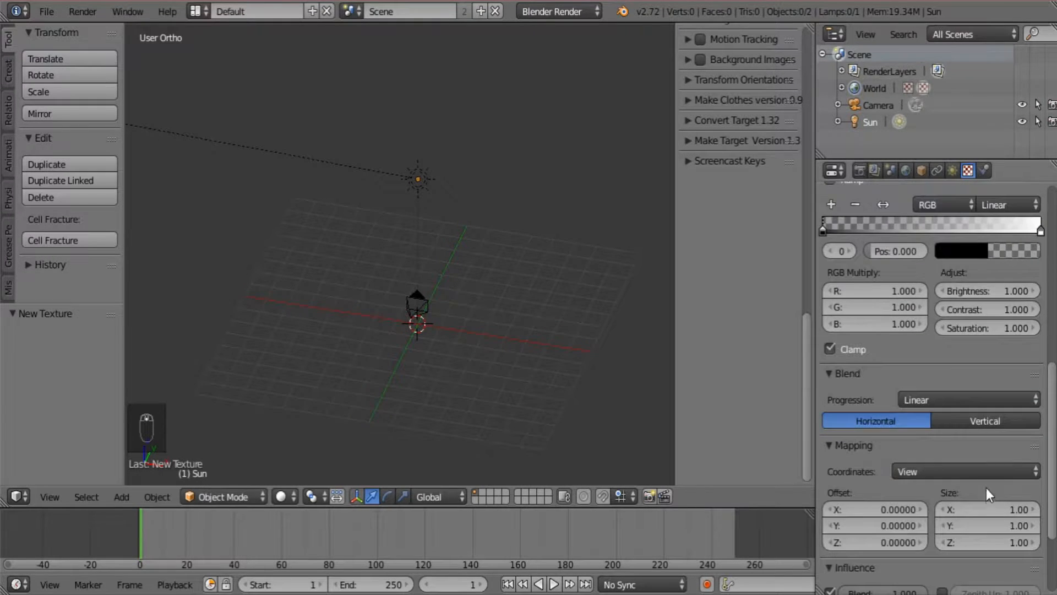
click(956, 420)
click(947, 471)
click(946, 434)
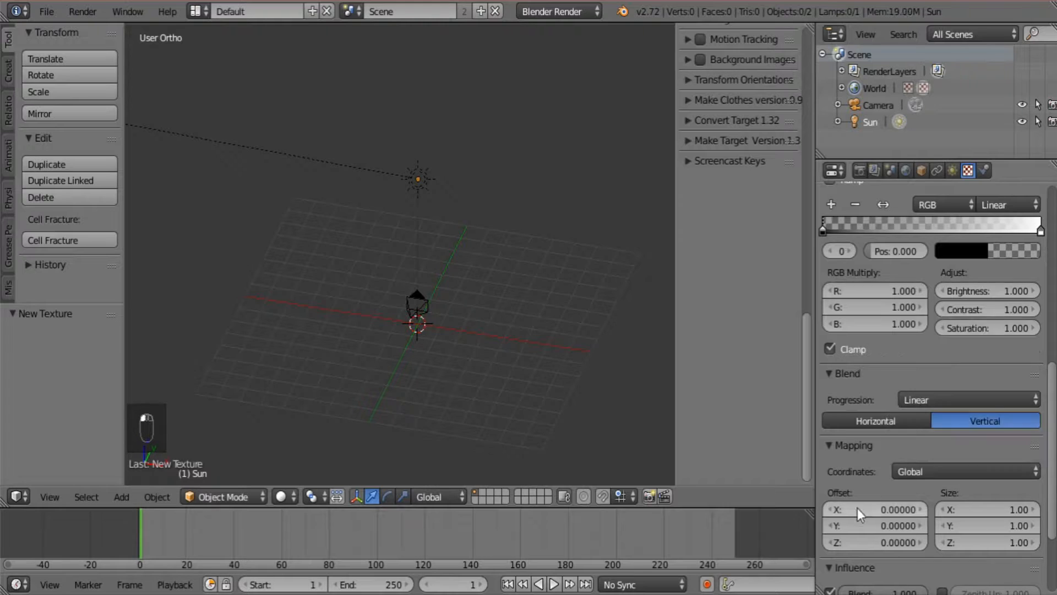
Turn off the Horizon texture's Blend influence and enable Horizon, Zenith Up and Zenith Down
scroll(858, 508, down, 4)
click(829, 473)
click(829, 490)
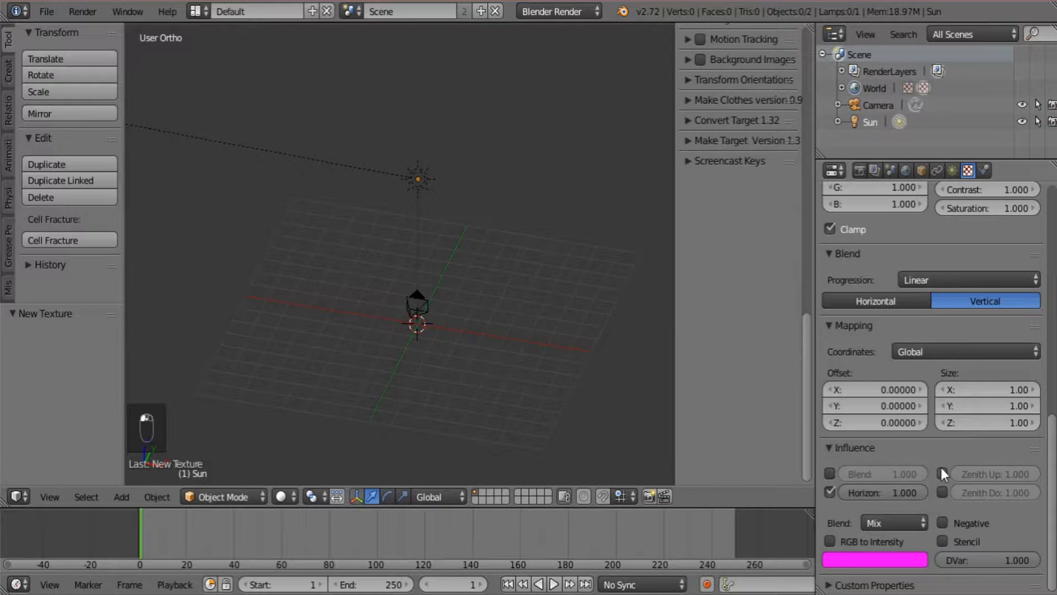
drag(942, 473, 946, 512)
Make the first stop of the Horizon colour ramp an opaque dark blue with hue 0.583, saturation 0.322 and value 0.253
scroll(954, 473, up, 12)
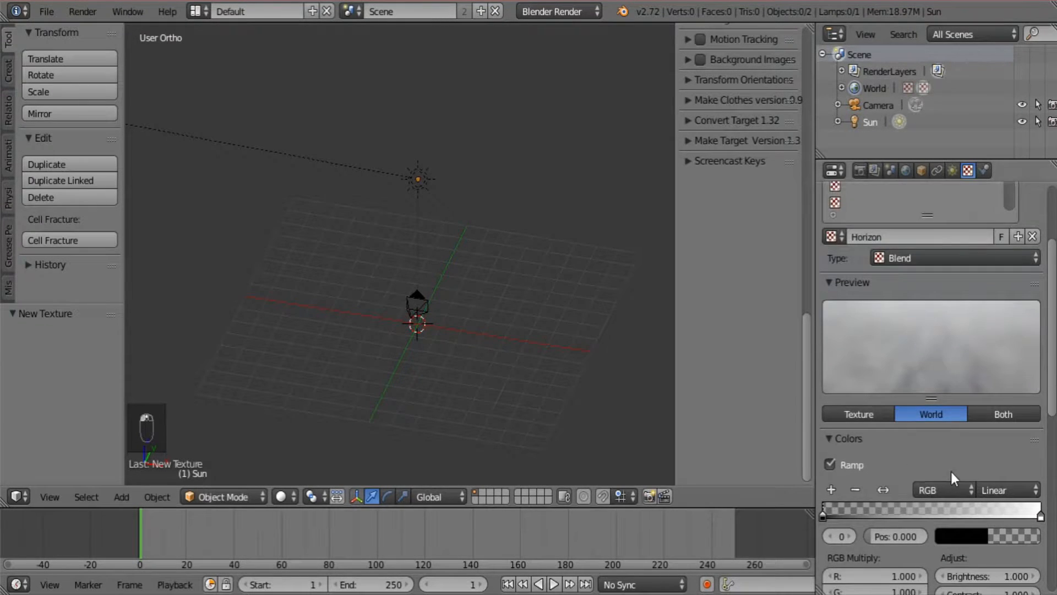
scroll(881, 440, down, 2)
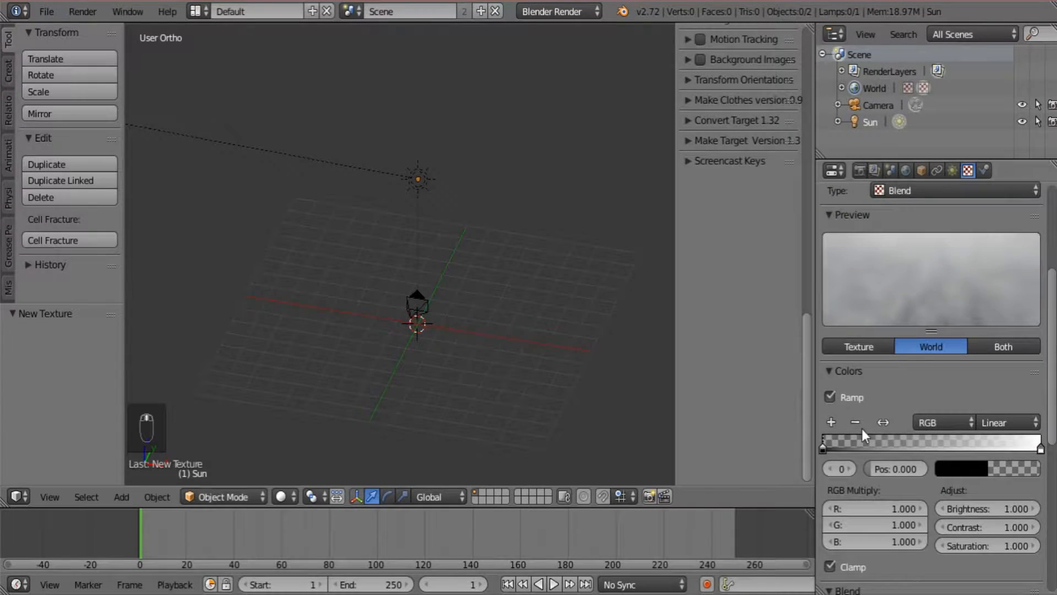
click(961, 470)
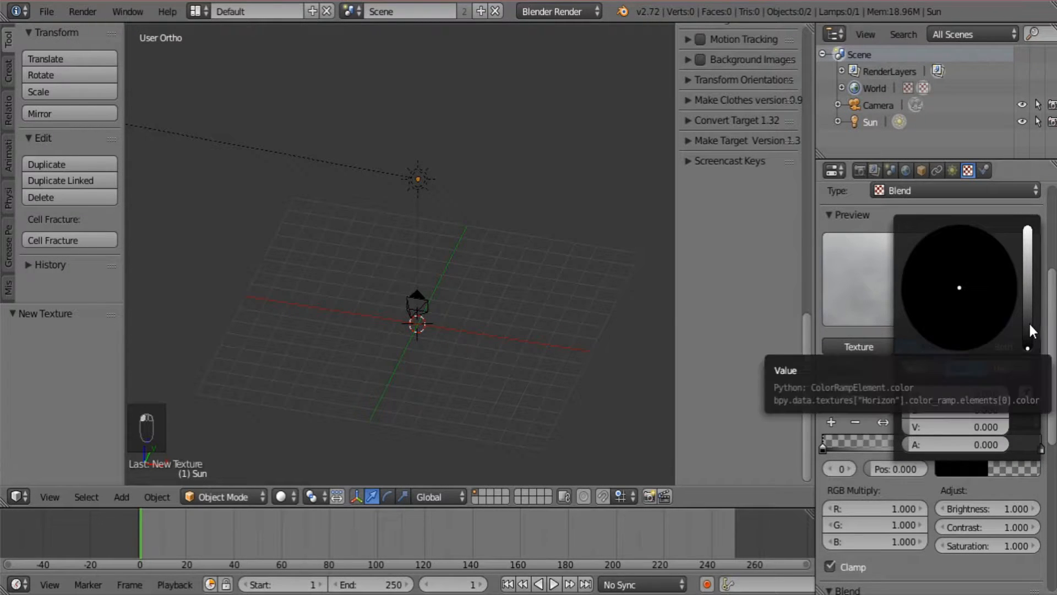
drag(1029, 322, 1029, 315)
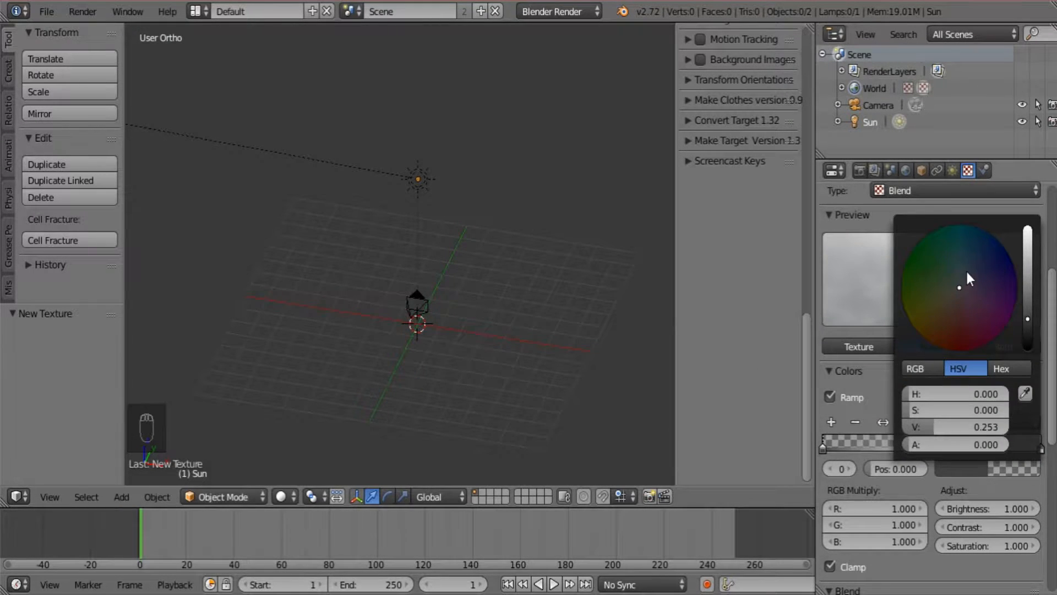
drag(966, 270, 969, 270)
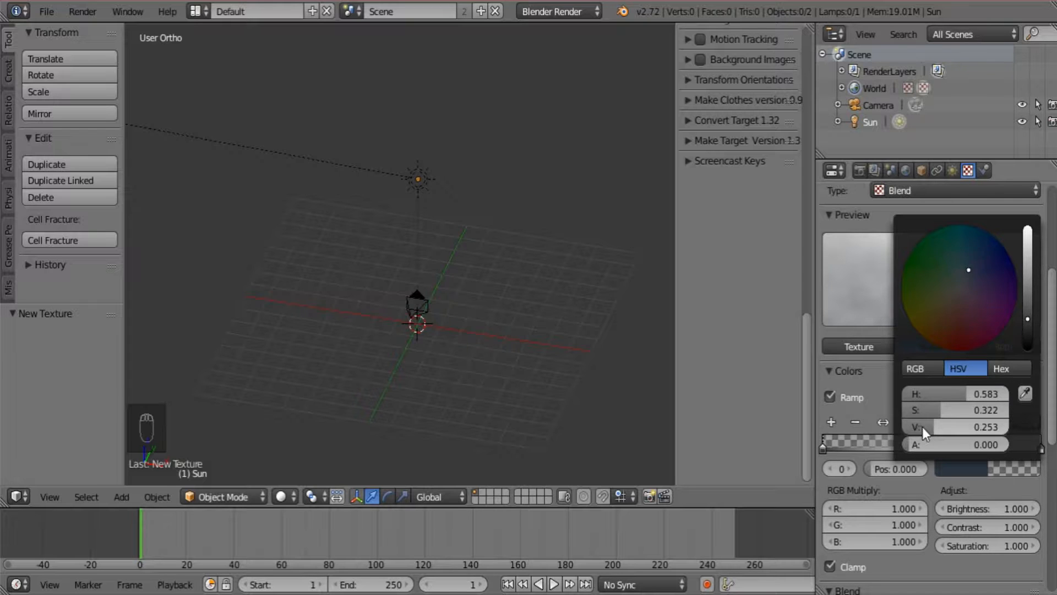
click(949, 474)
drag(913, 444, 1009, 444)
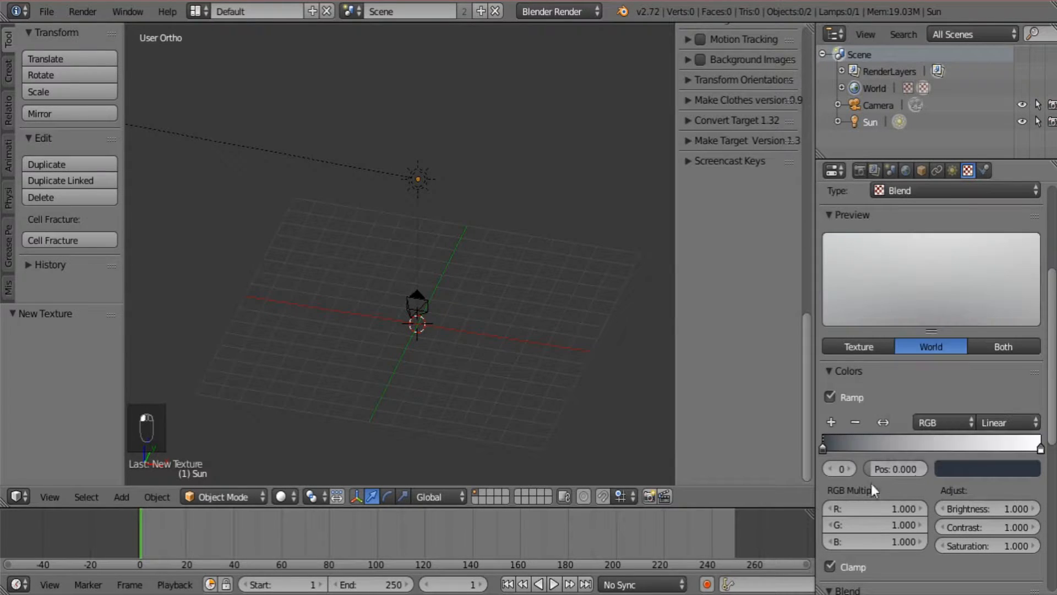
Set the position of the dark blue stop in the Horizon colour ramp to 0.5
click(887, 468)
text(.5)
key(Return)
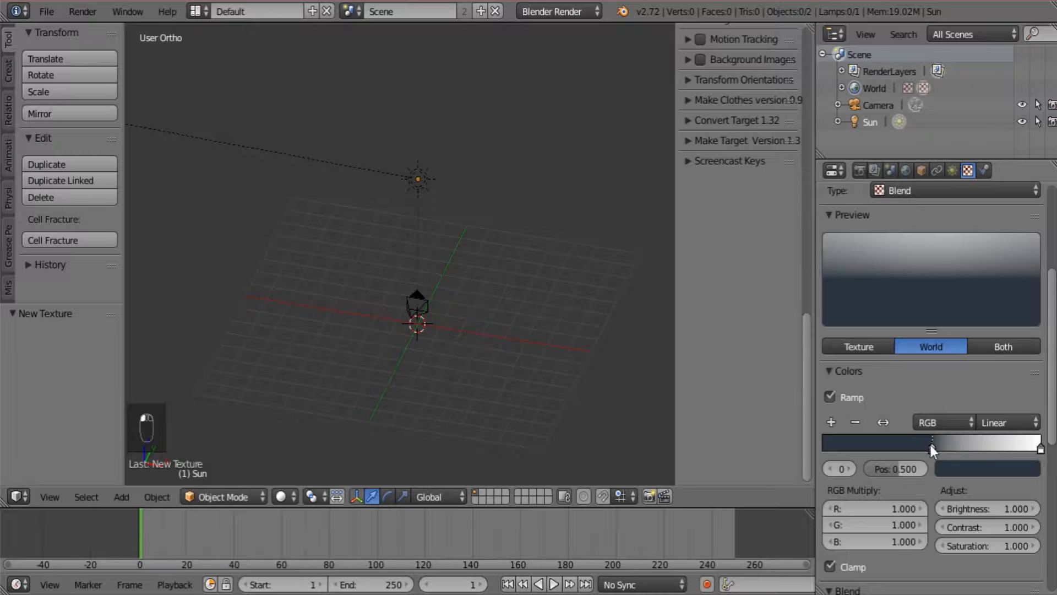
Move the dark blue stop of the Horizon colour ramp to about 0.4 and set the ramp interpolation to Ease
drag(930, 444, 909, 445)
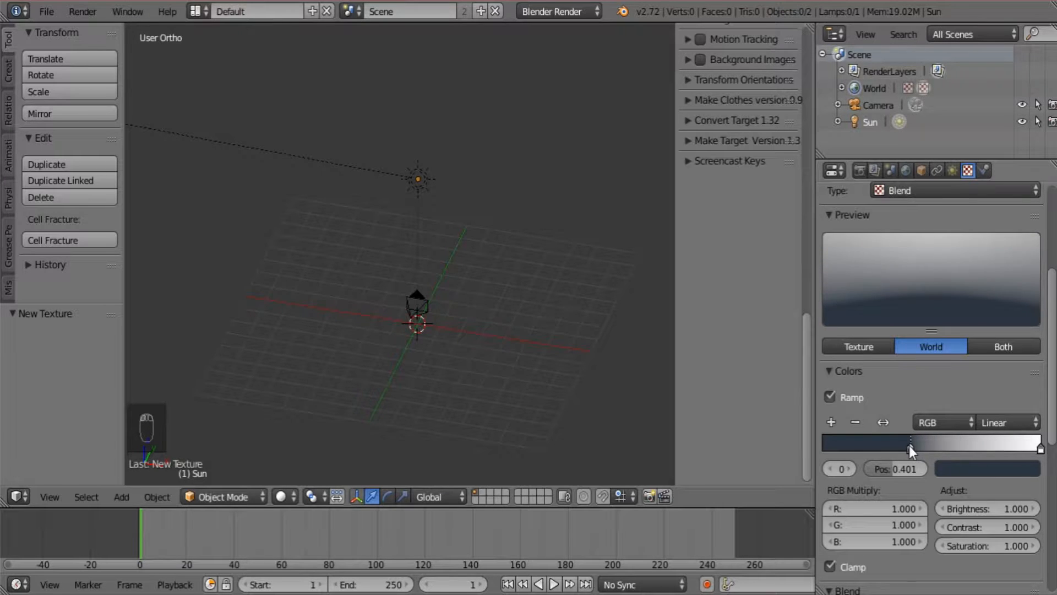
click(1000, 421)
click(1002, 401)
Make the last stop of the Horizon colour ramp a fully transparent muted blue
click(1040, 449)
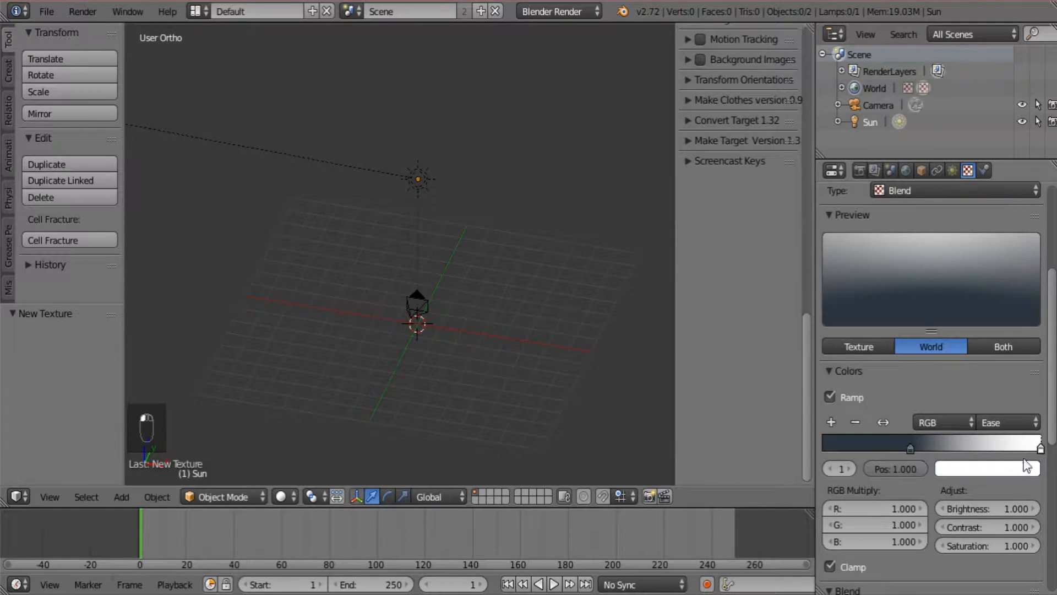
click(1012, 469)
click(1025, 397)
click(889, 442)
click(972, 468)
mouse_move(941, 428)
mouse_down()
mouse_move(958, 425)
mouse_move(731, 469)
mouse_up()
click(984, 464)
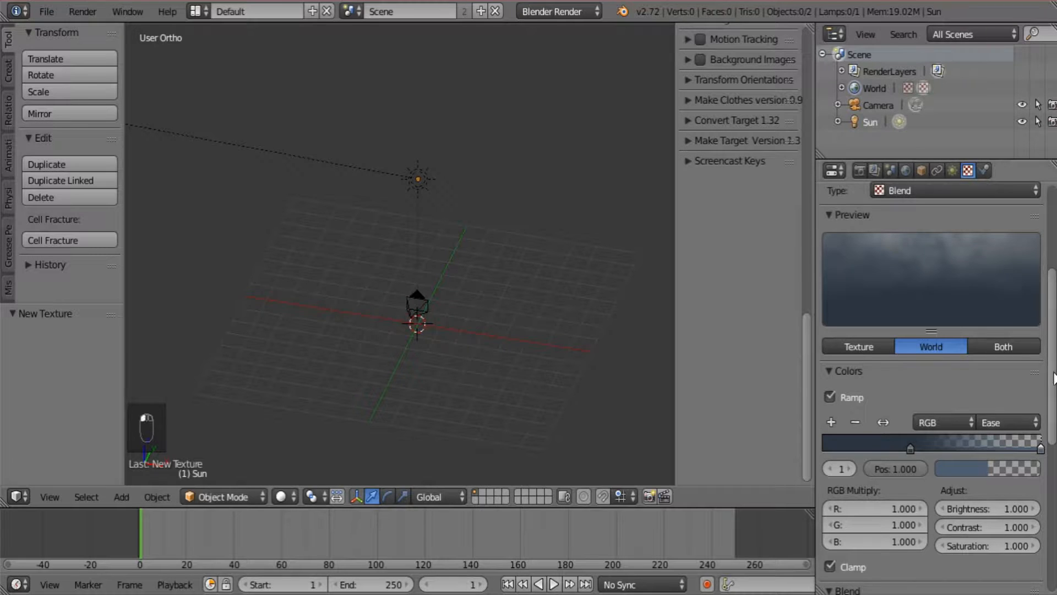
Preview the sky from the camera view in Rendered shading, and return the viewport to Solid shading
drag(1054, 377, 1052, 295)
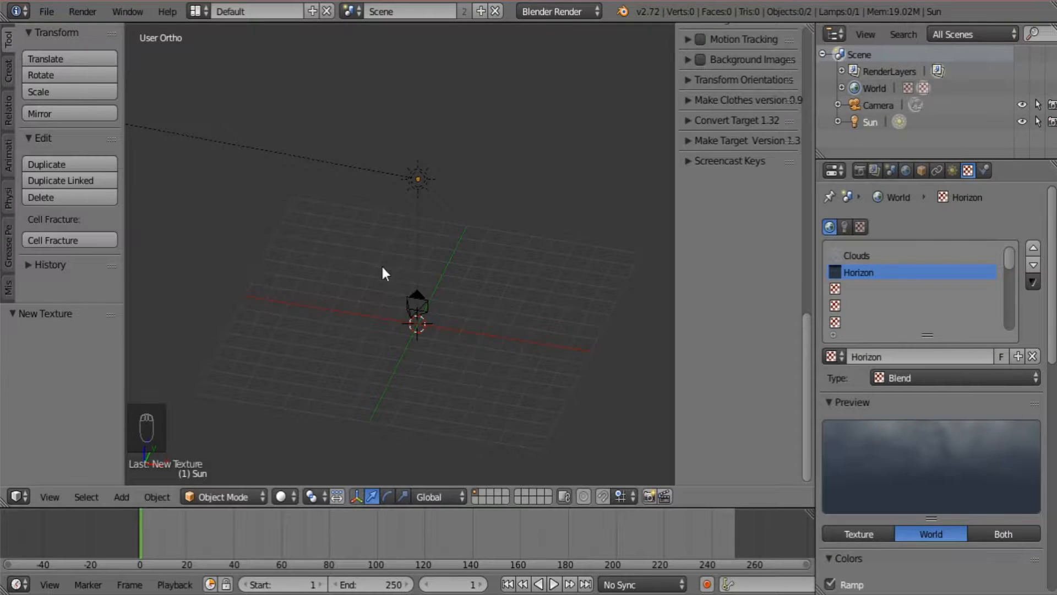
middle_drag(517, 306, 544, 295)
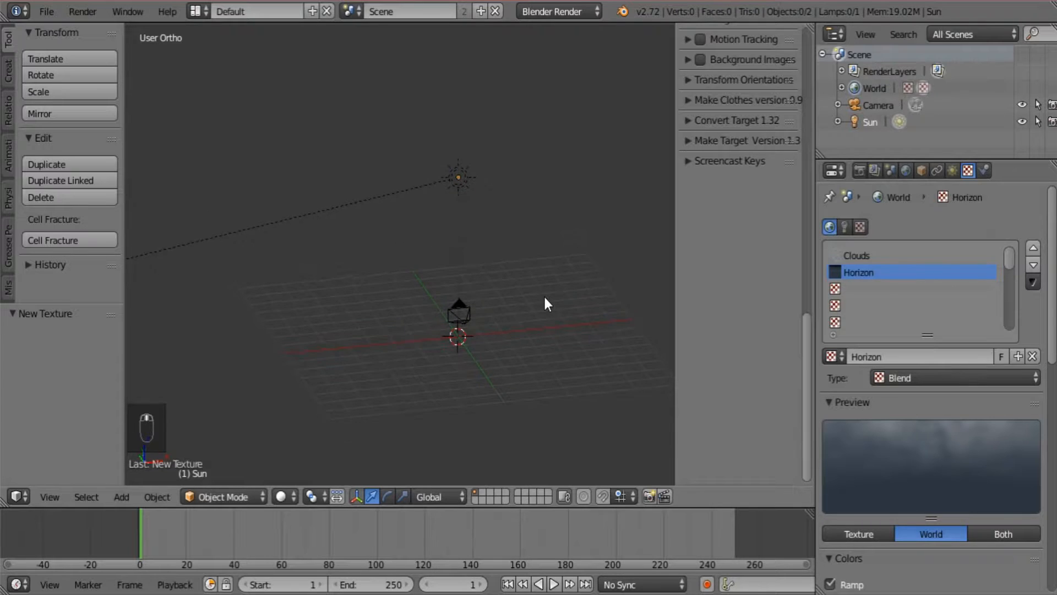
key(KP_0)
click(287, 497)
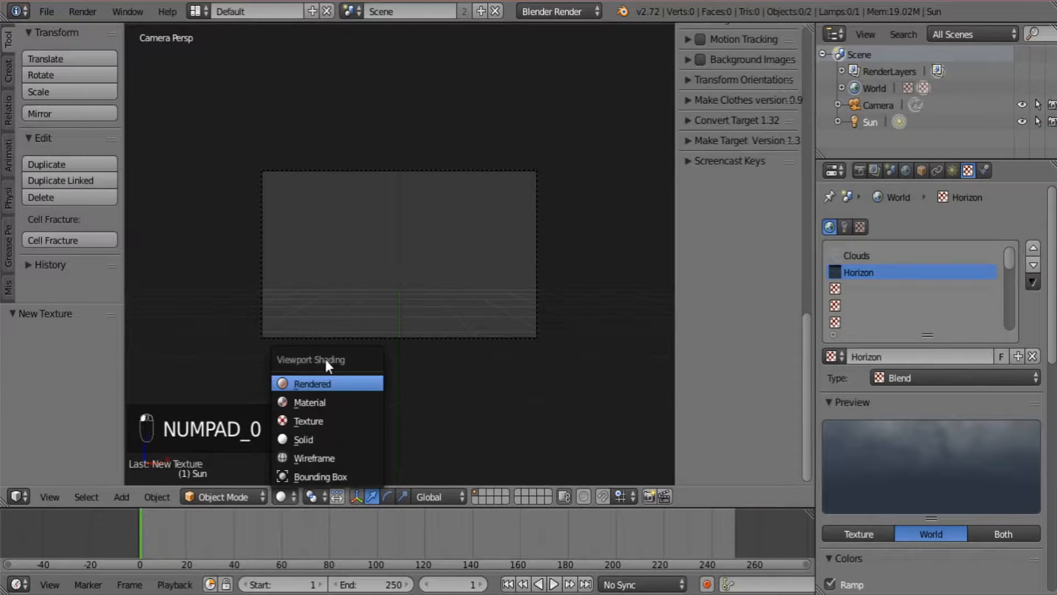
click(304, 445)
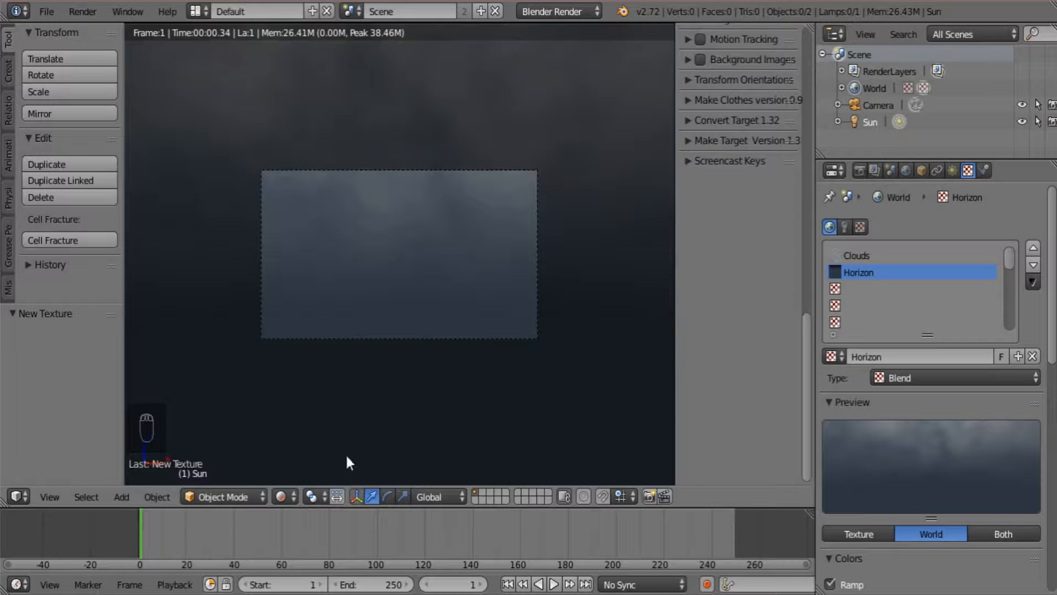
click(290, 496)
click(298, 444)
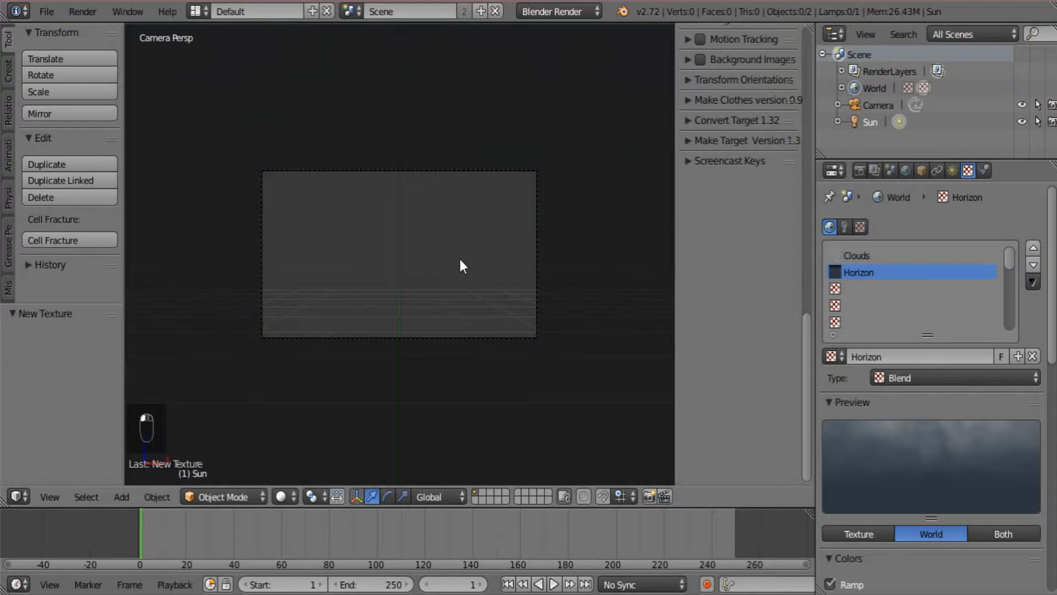
Add a plane mesh at the centre of the scene
middle_drag(460, 261, 519, 326)
key(shift+a)
mouse_move(523, 291)
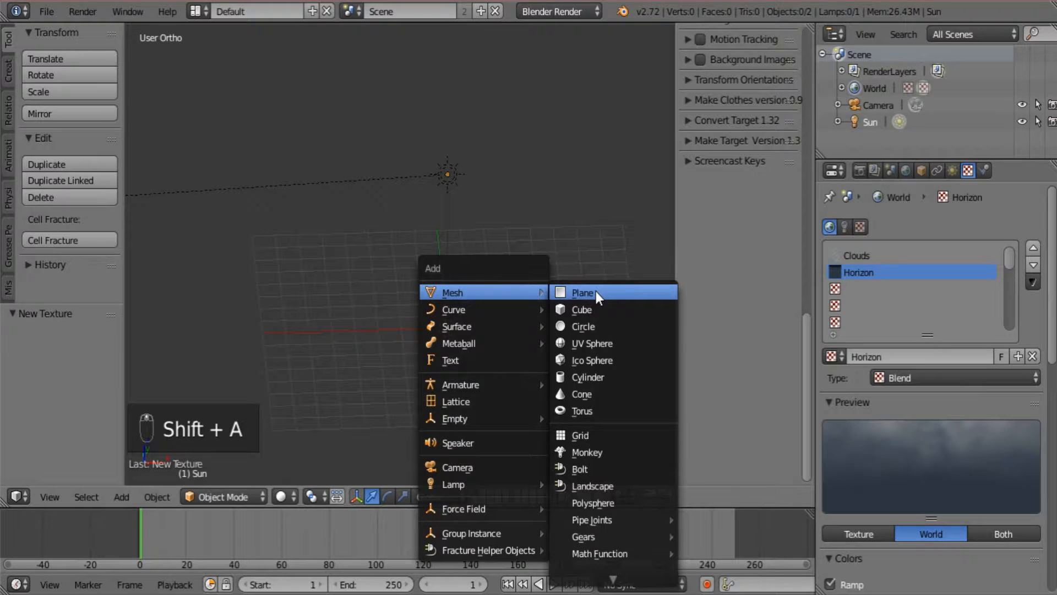
click(596, 290)
Unwrap the plane's UVs in Edit Mode and return to Object Mode
click(953, 170)
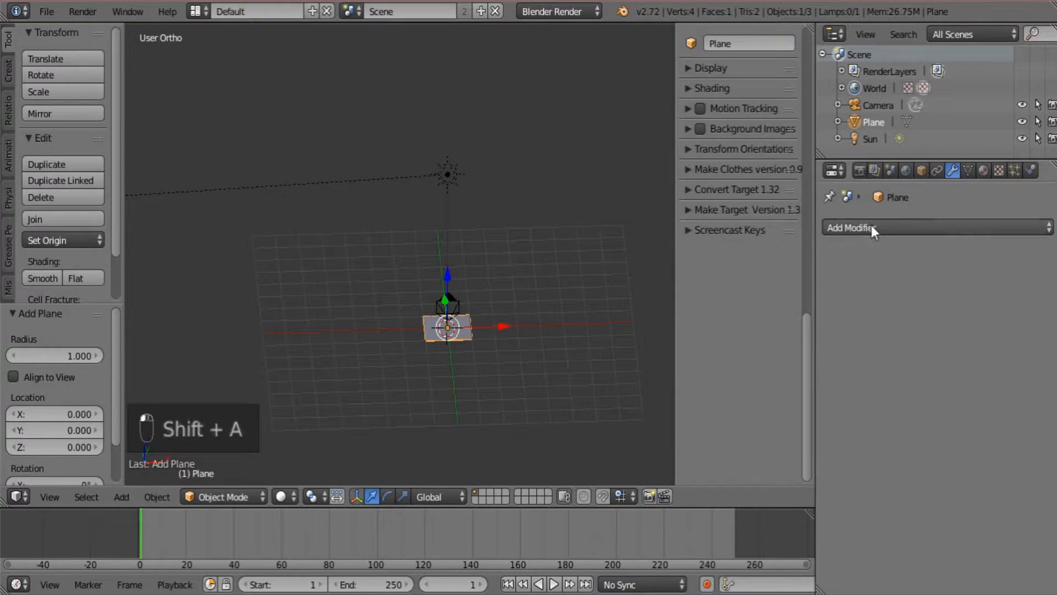
key(Tab)
key(u)
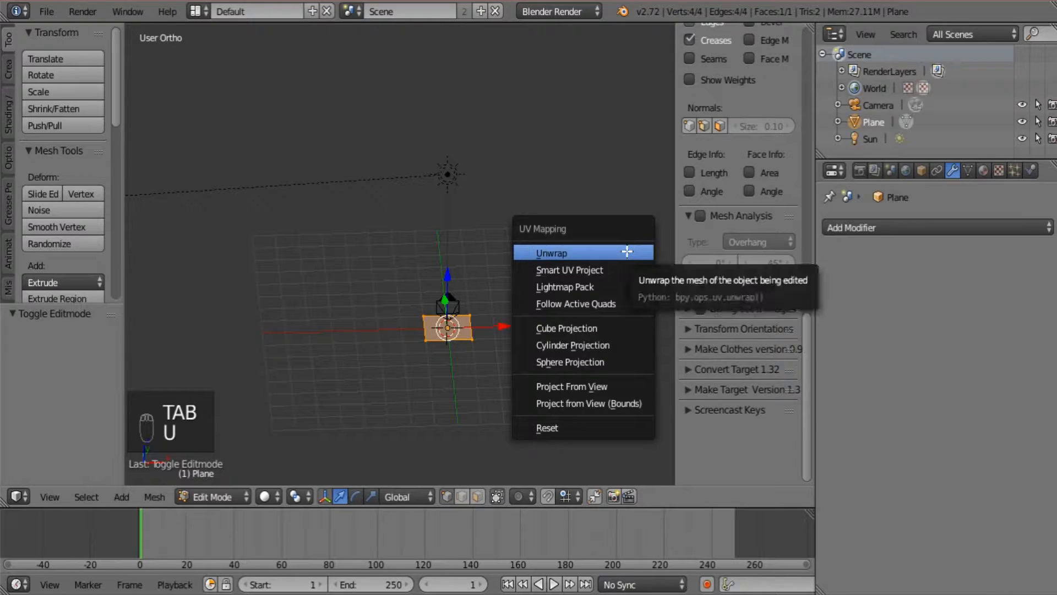
click(625, 251)
key(Tab)
Rename the plane object as Ocean
click(924, 170)
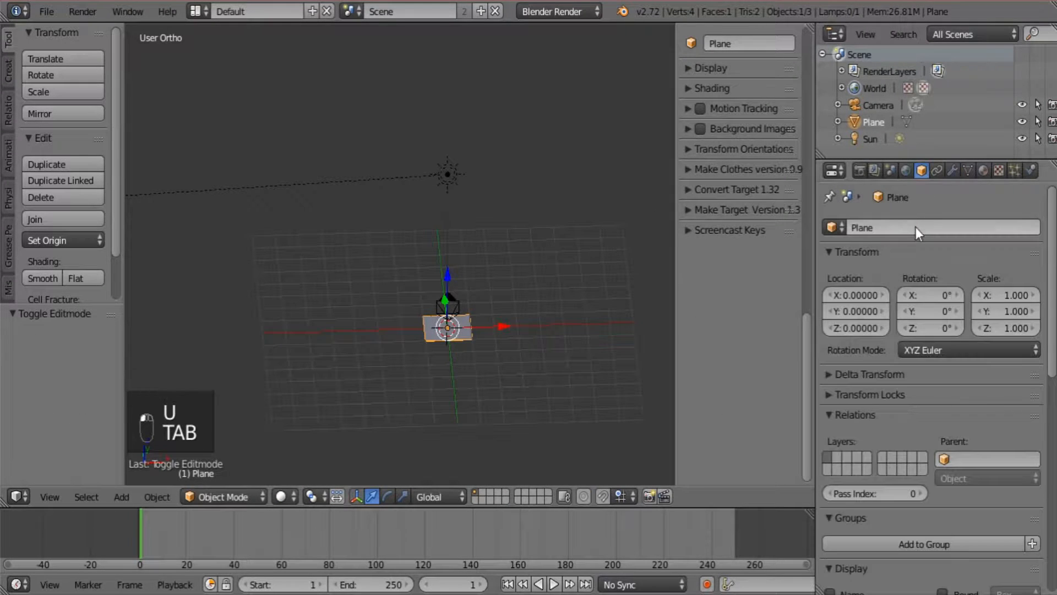
click(915, 226)
text(Sn)
key(BackSpace)
key(BackSpace)
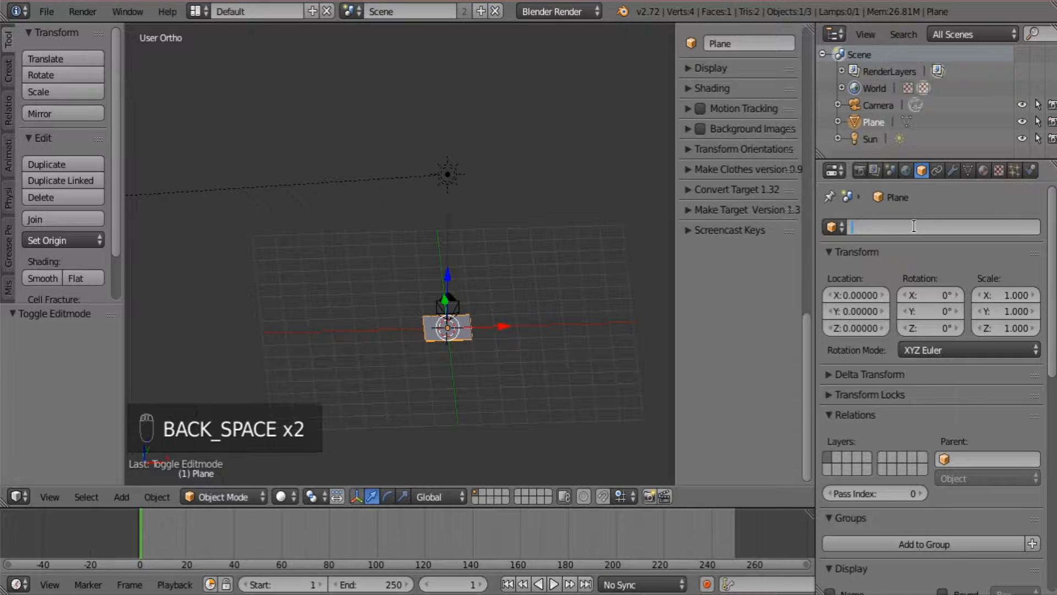
text(Ocean)
key(Return)
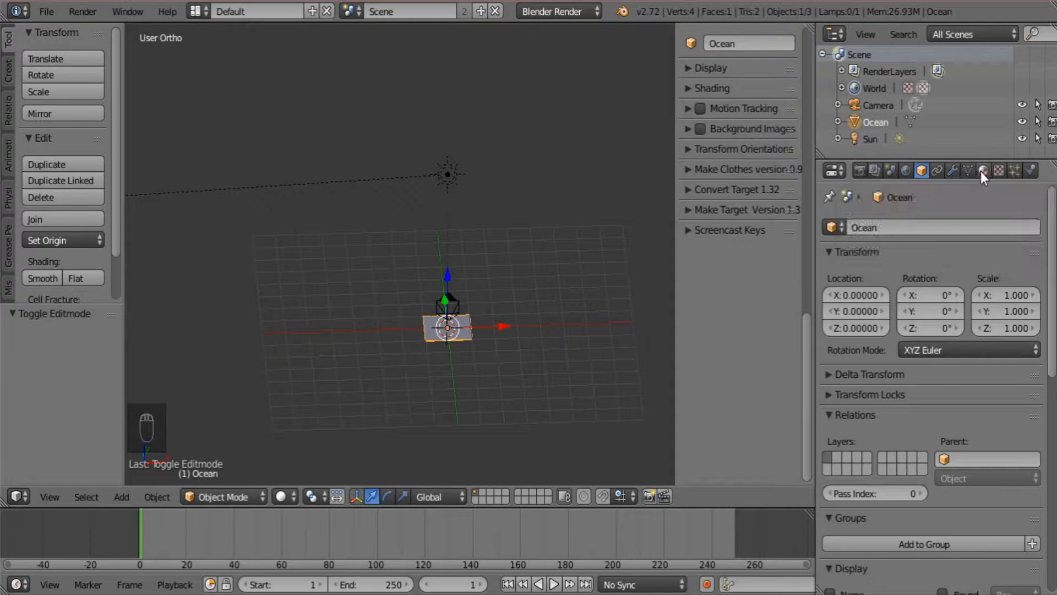
Create a new material on the plane and name it Ocean
click(983, 170)
click(912, 282)
double_click(896, 281)
text(Ocean)
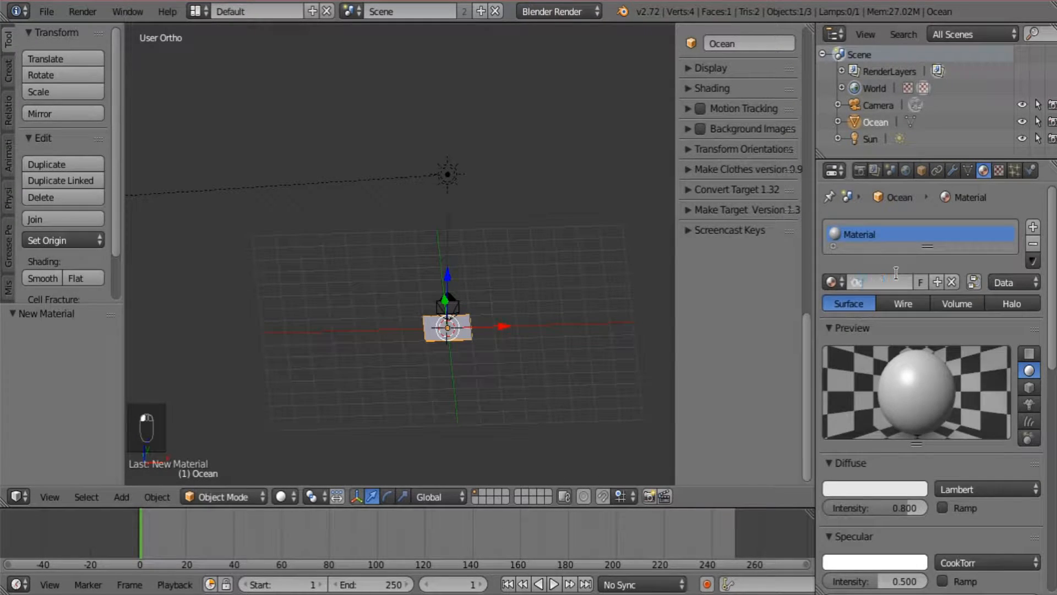
key(Return)
Set the Ocean material's diffuse shader to Toon with intensity 1.0, size 1.28 and smooth 0
click(970, 488)
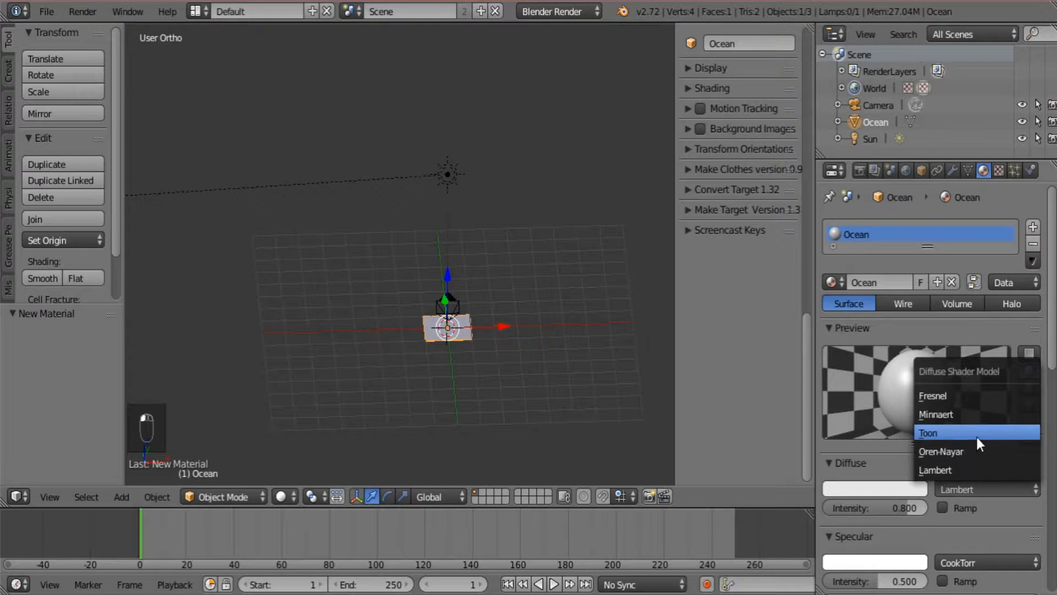
click(976, 435)
scroll(983, 512, down, 3)
drag(982, 461, 936, 438)
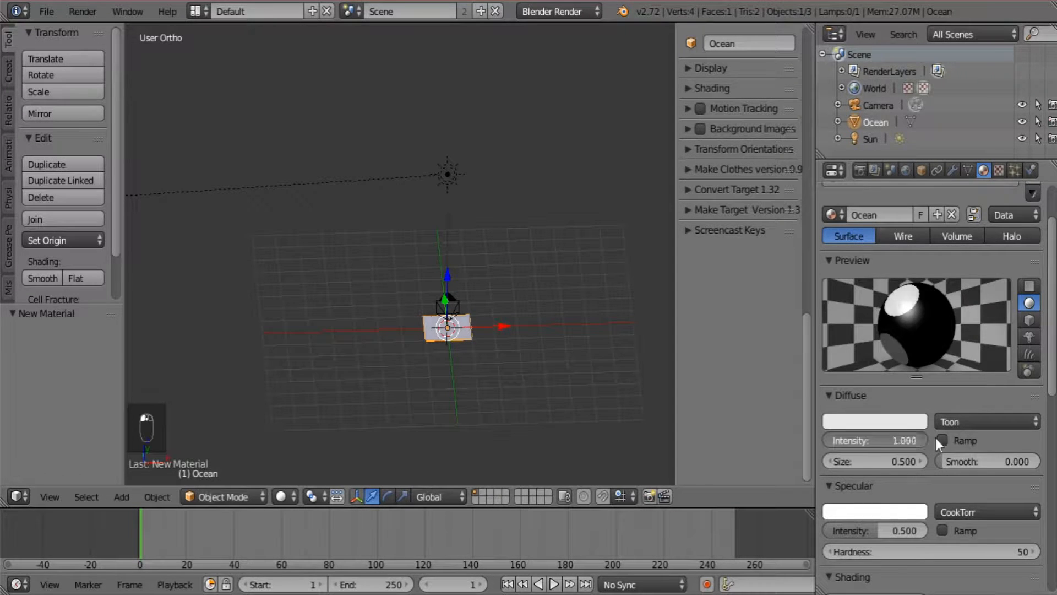
click(867, 460)
text(1.28)
key(Return)
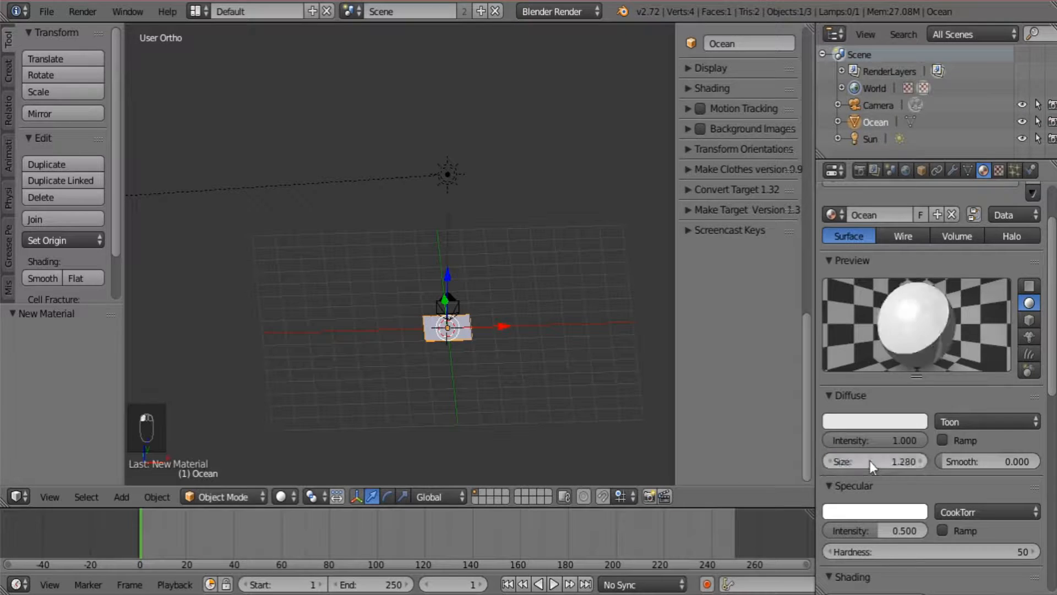
Set the Ocean material's specular shader to Toon with intensity 0.461, size 0.228 and smooth 0
scroll(936, 424, down, 4)
click(966, 410)
click(970, 336)
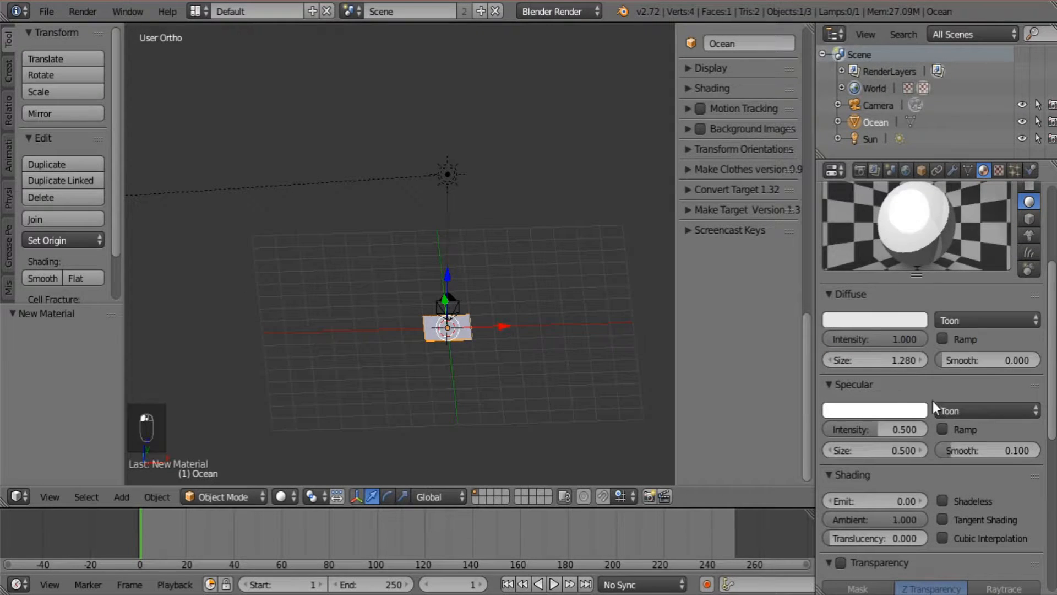
drag(989, 450, 800, 451)
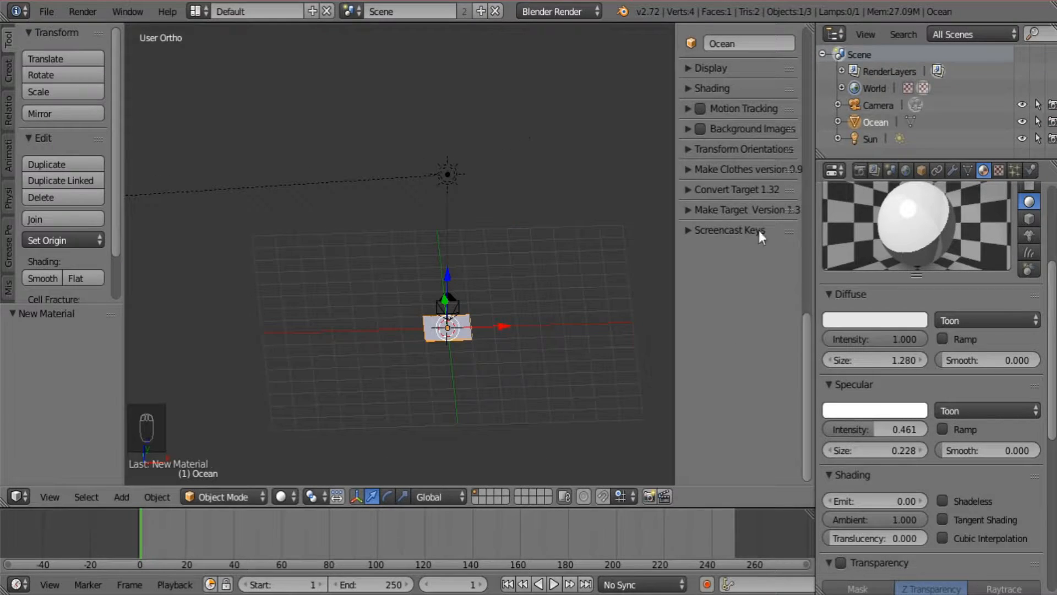
Hide the 3D view's side panels, split the view vertically and make the new area a Properties editor
key(n)
drag(811, 28, 556, 33)
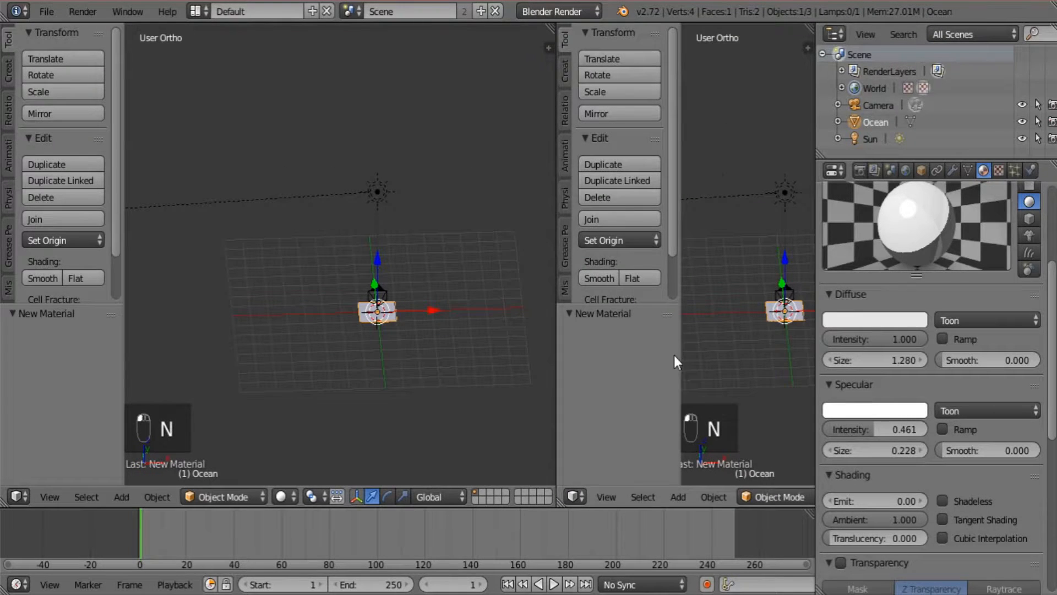
key(t)
key(t)
click(576, 495)
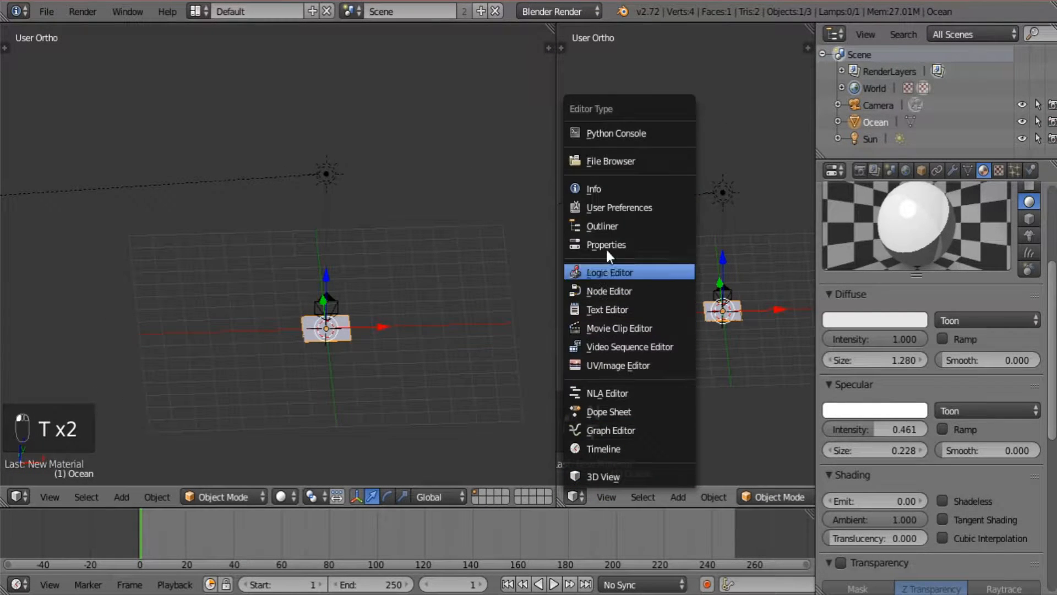
click(622, 243)
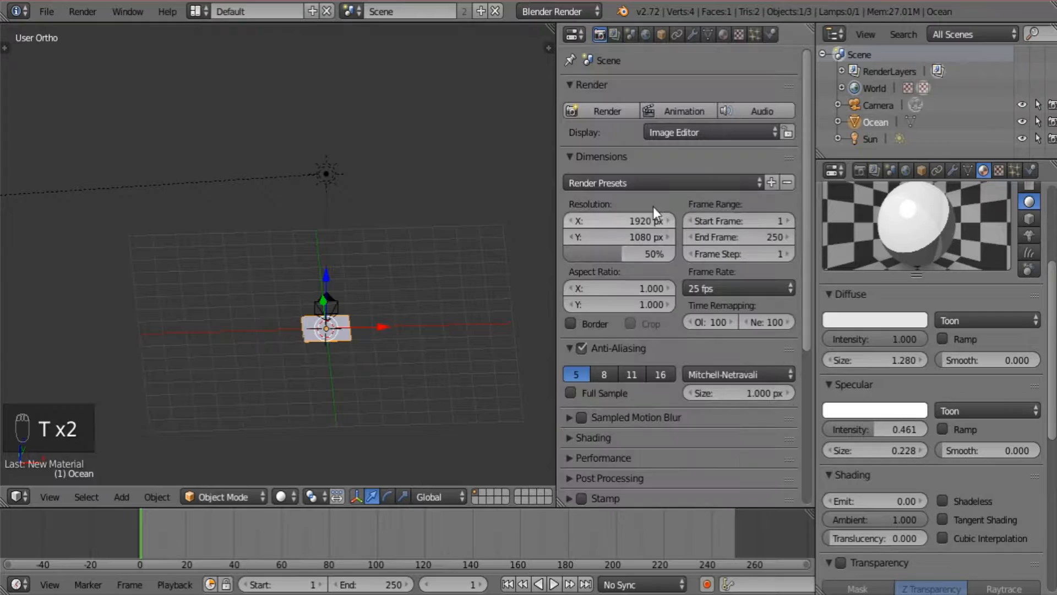
Display the World's Horizon texture colour ramp in the new Properties editor
click(647, 35)
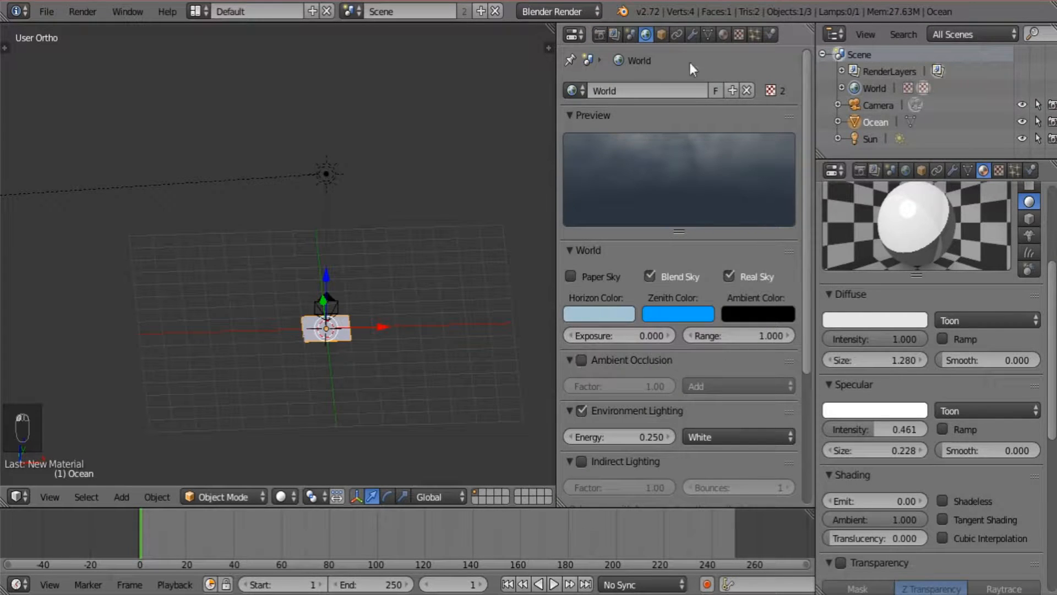
click(738, 34)
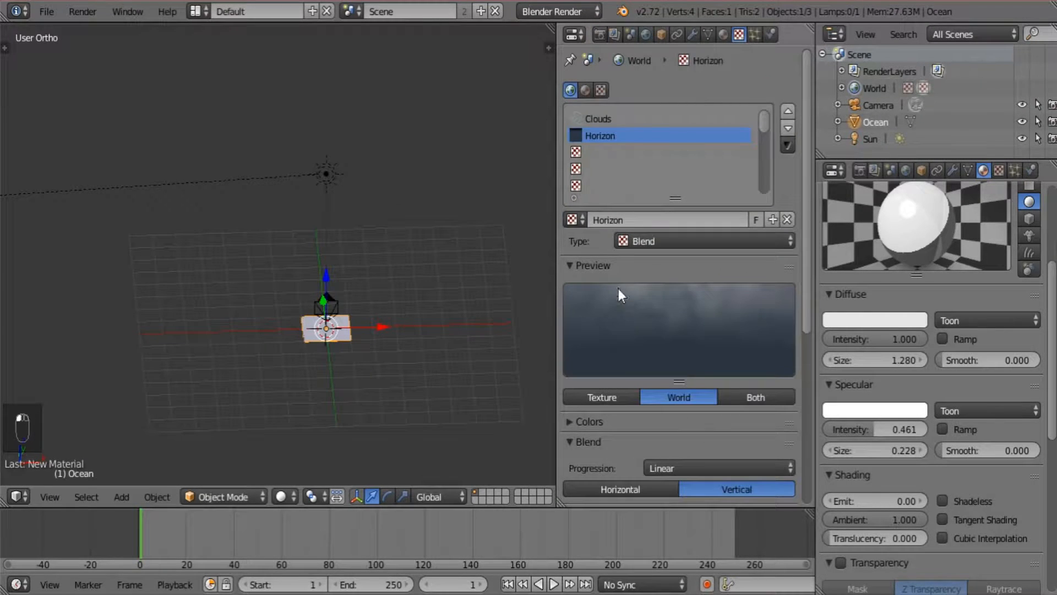
click(579, 421)
scroll(725, 270, down, 5)
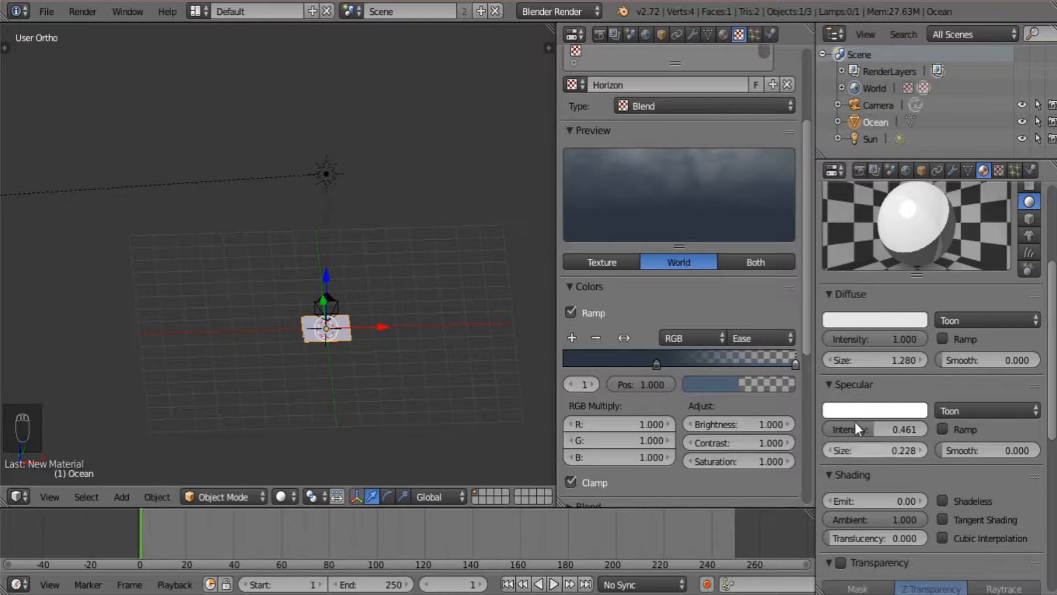
Set the Ocean material's diffuse colour by sampling the dark blue of the Horizon colour ramp
click(877, 320)
click(910, 287)
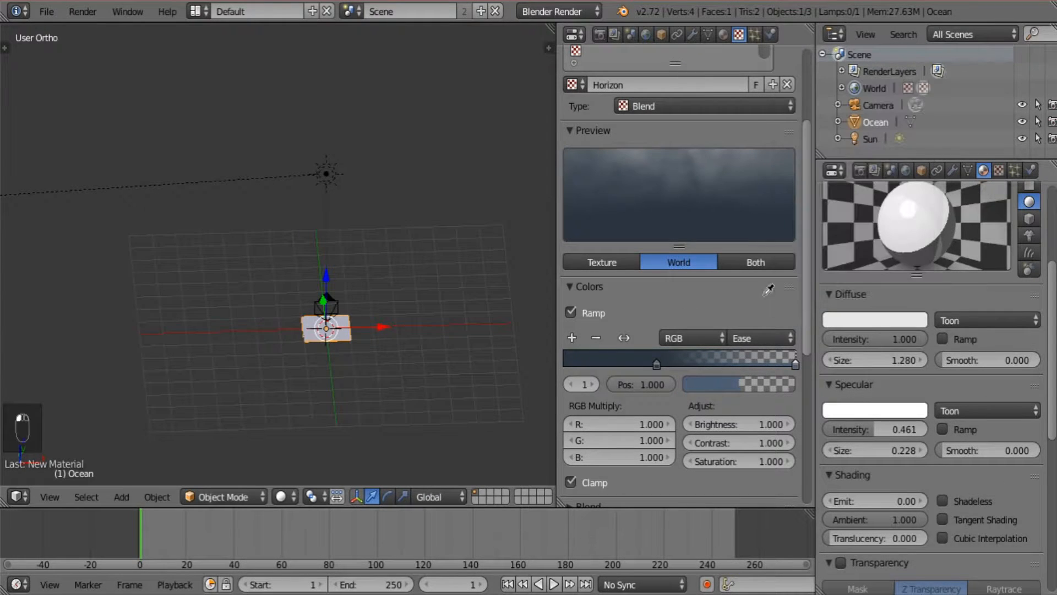
click(619, 358)
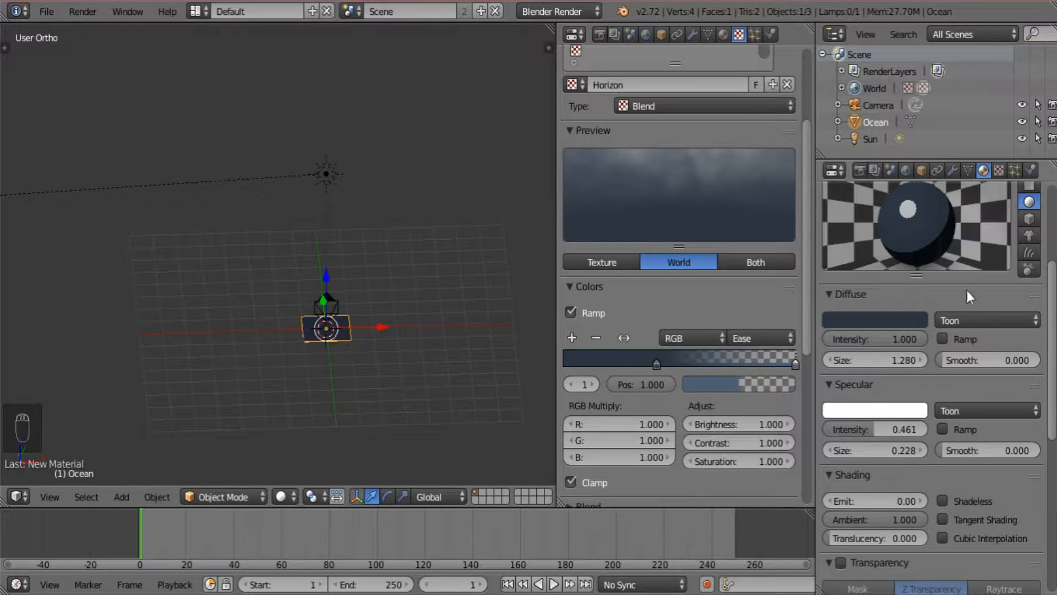
Examine the Ocean material's shadow options and the World's lighting and gather settings
scroll(966, 328, down, 12)
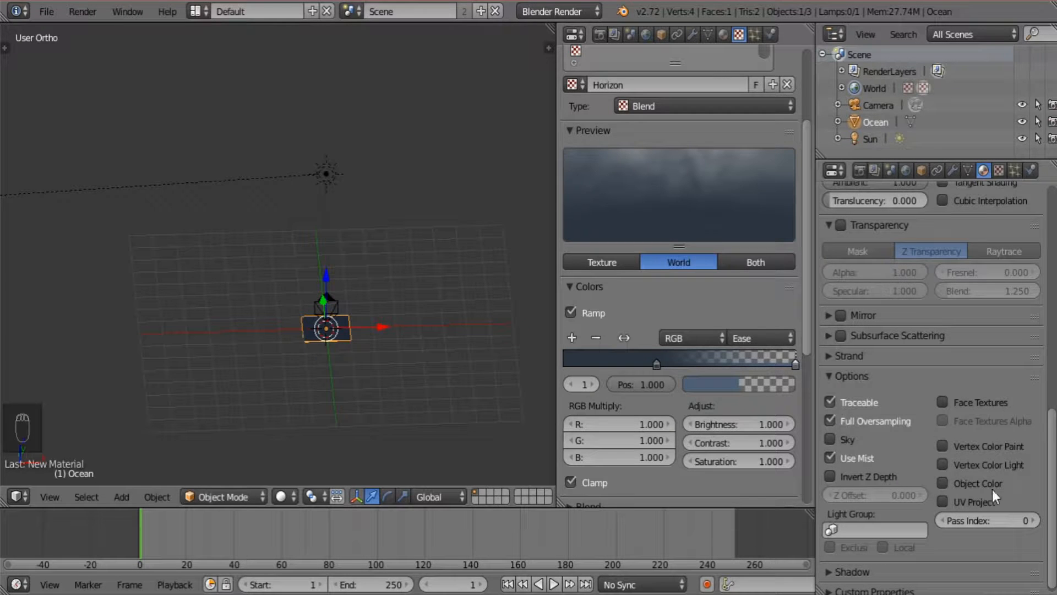
click(843, 377)
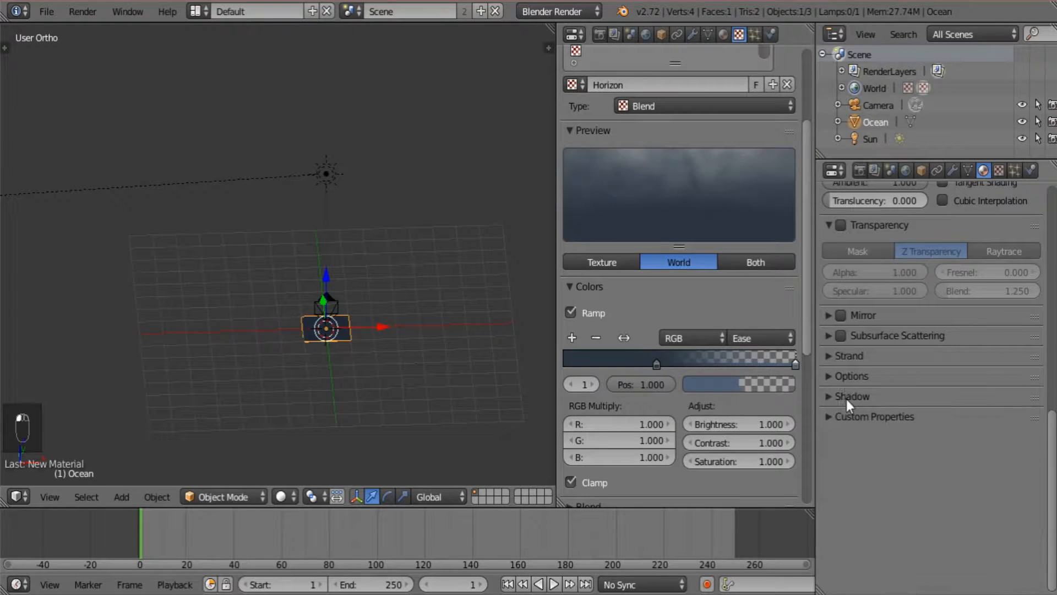
click(847, 397)
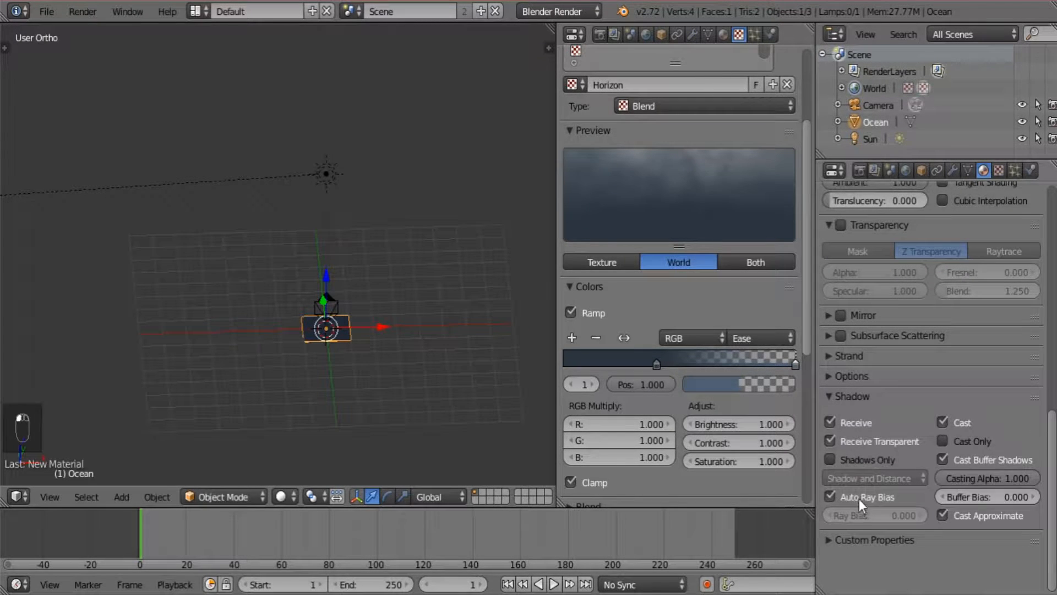
scroll(936, 376, up, 12)
scroll(935, 364, up, 4)
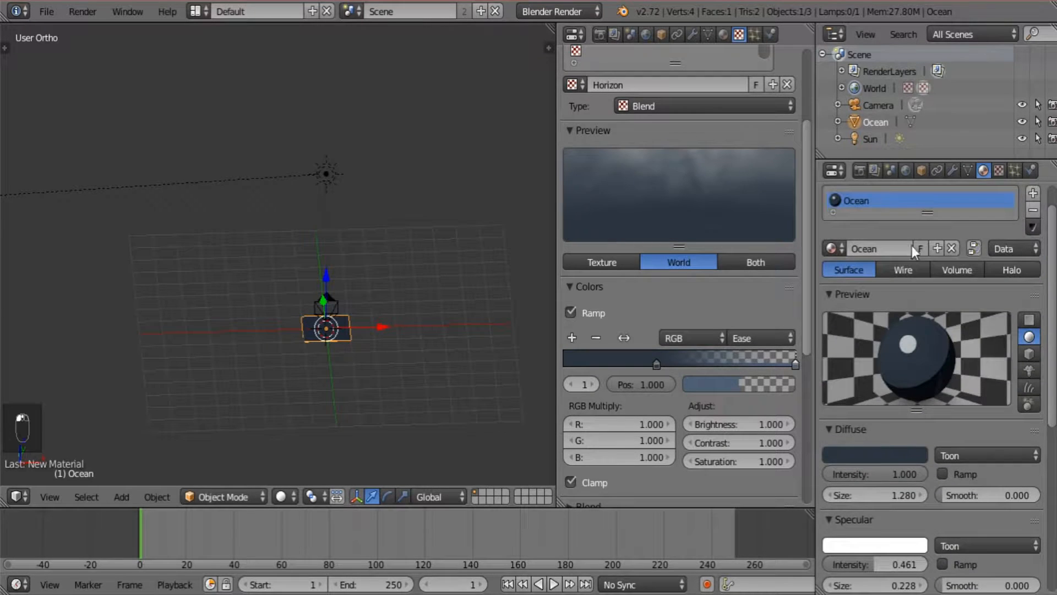
click(906, 171)
scroll(936, 410, down, 4)
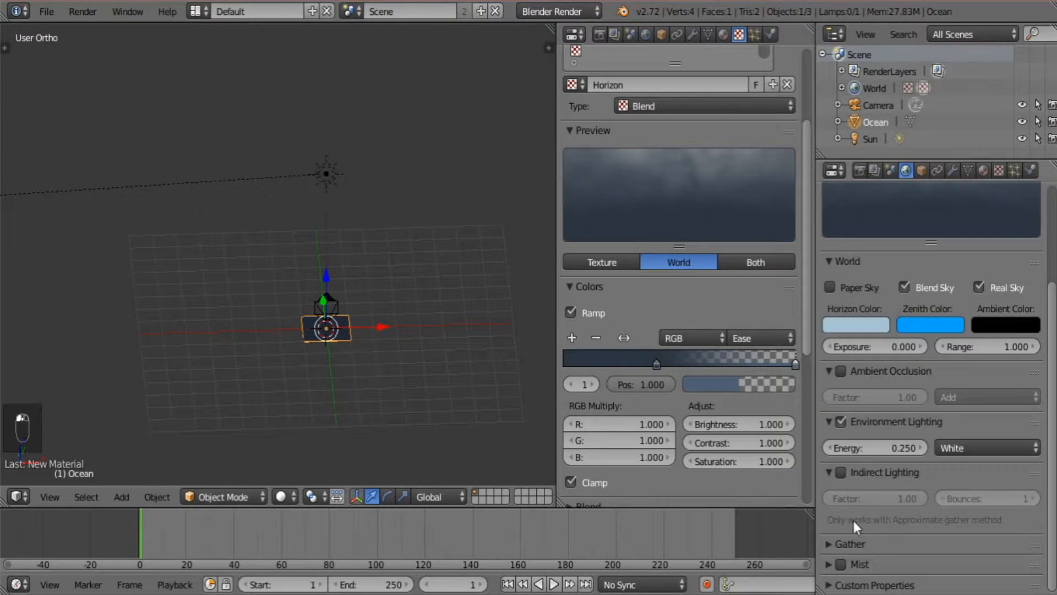
scroll(867, 457, down, 4)
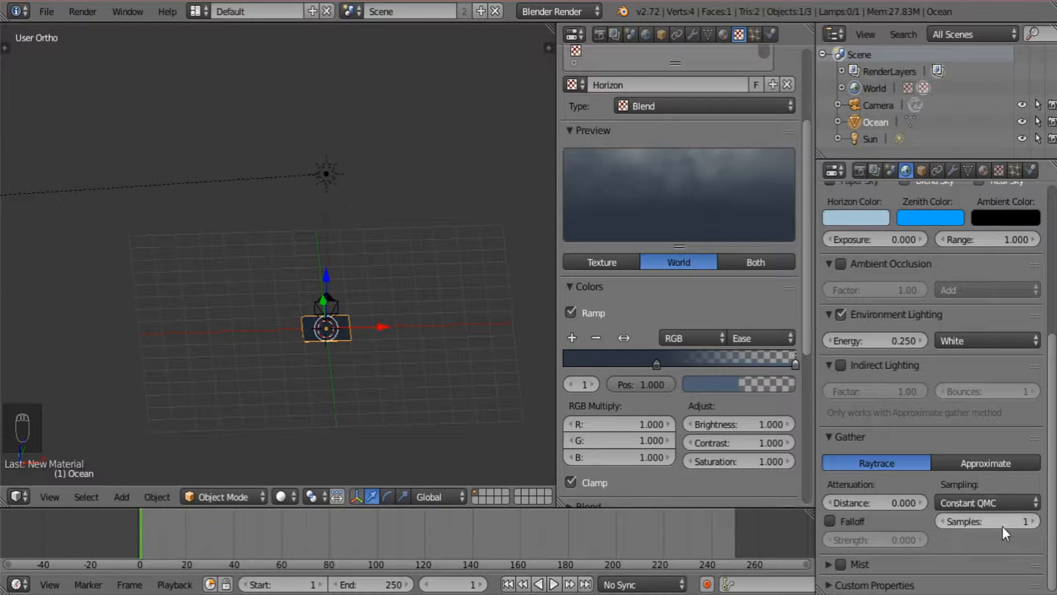
scroll(867, 441, up, 8)
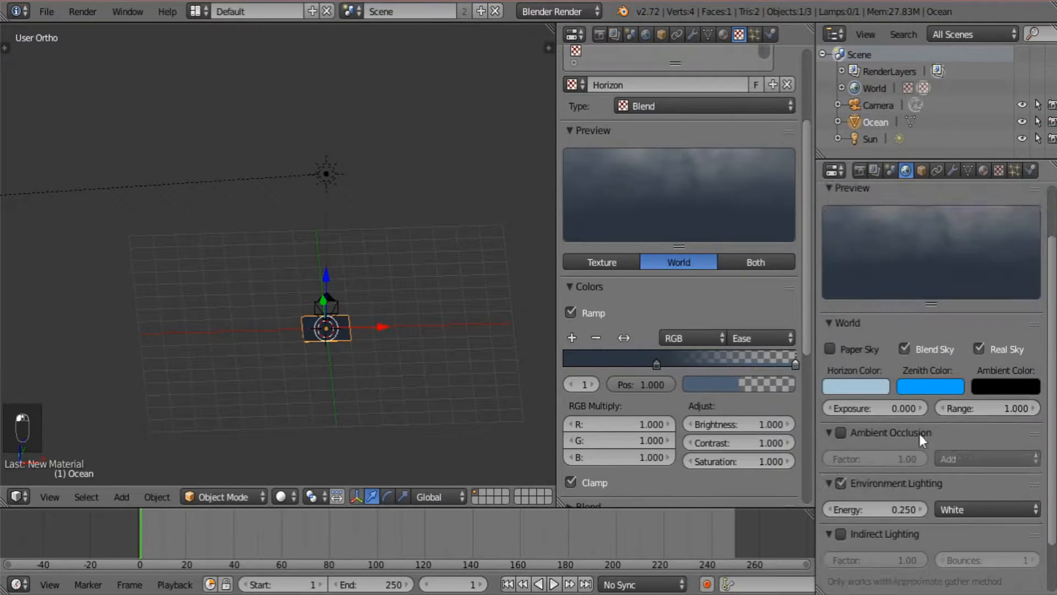
Add an Ocean modifier to the Ocean plane and set its resolution to 12
middle_drag(471, 181, 526, 155)
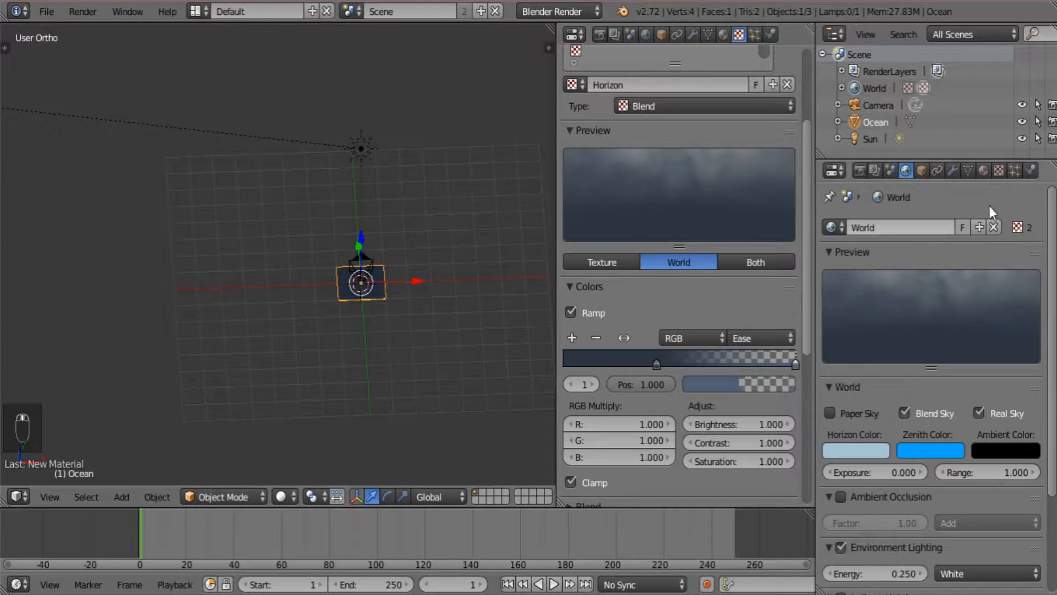
click(954, 169)
click(946, 226)
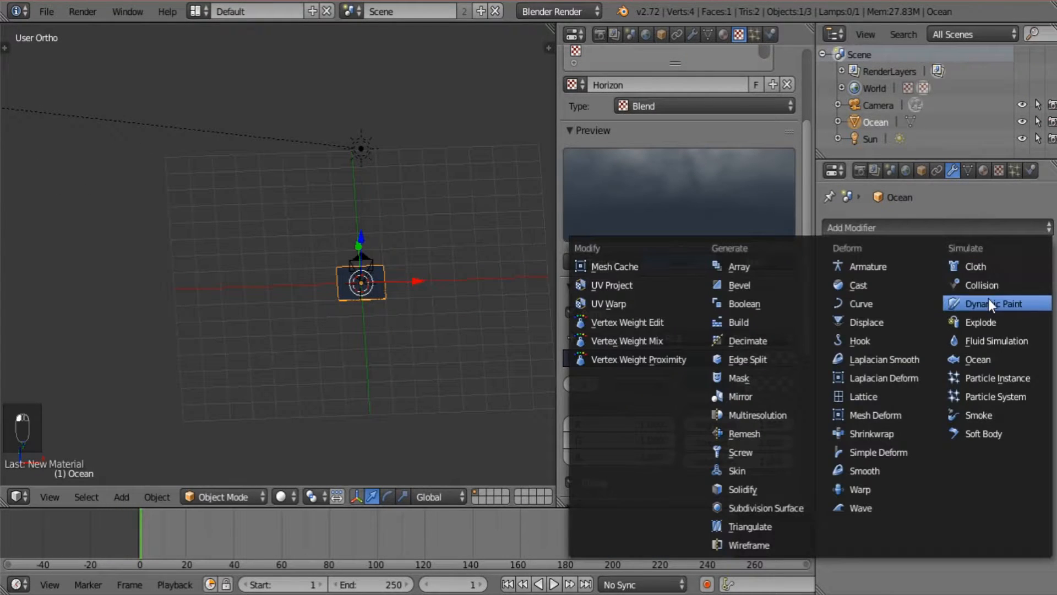
click(1005, 358)
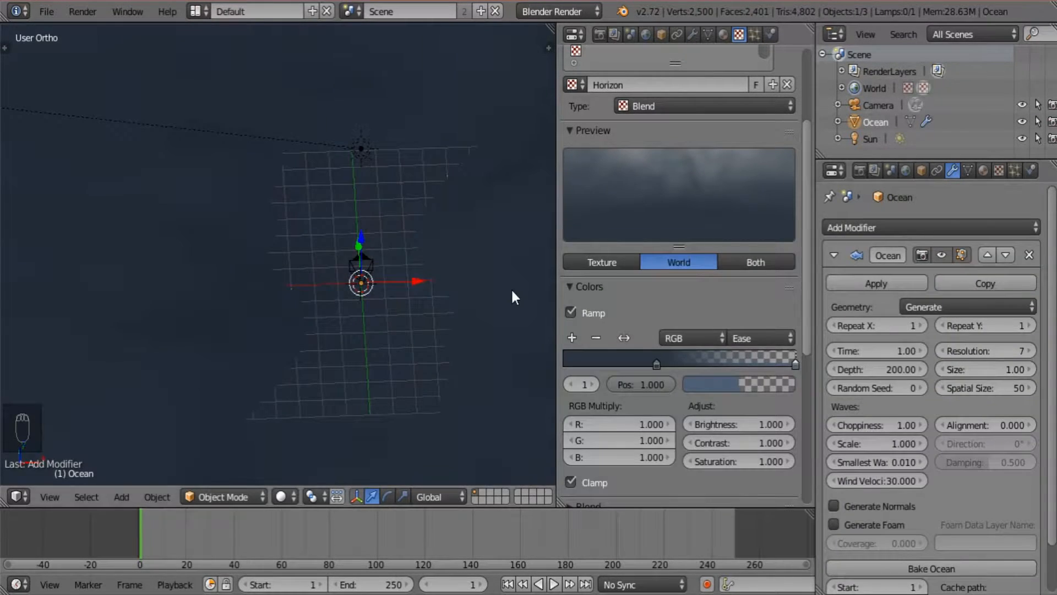
middle_drag(437, 198, 546, 322)
click(981, 352)
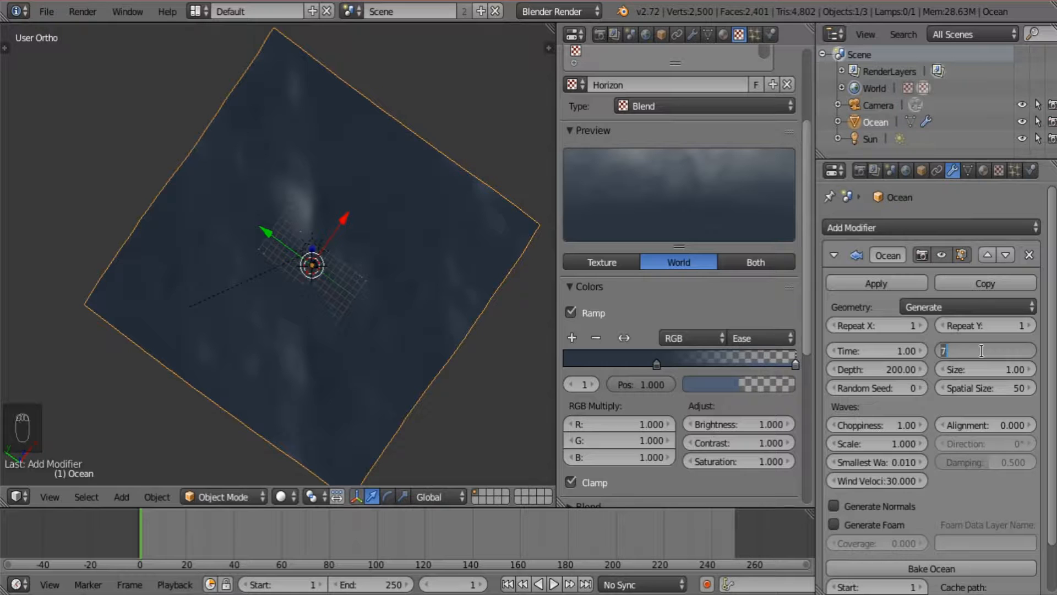
text(12)
key(Return)
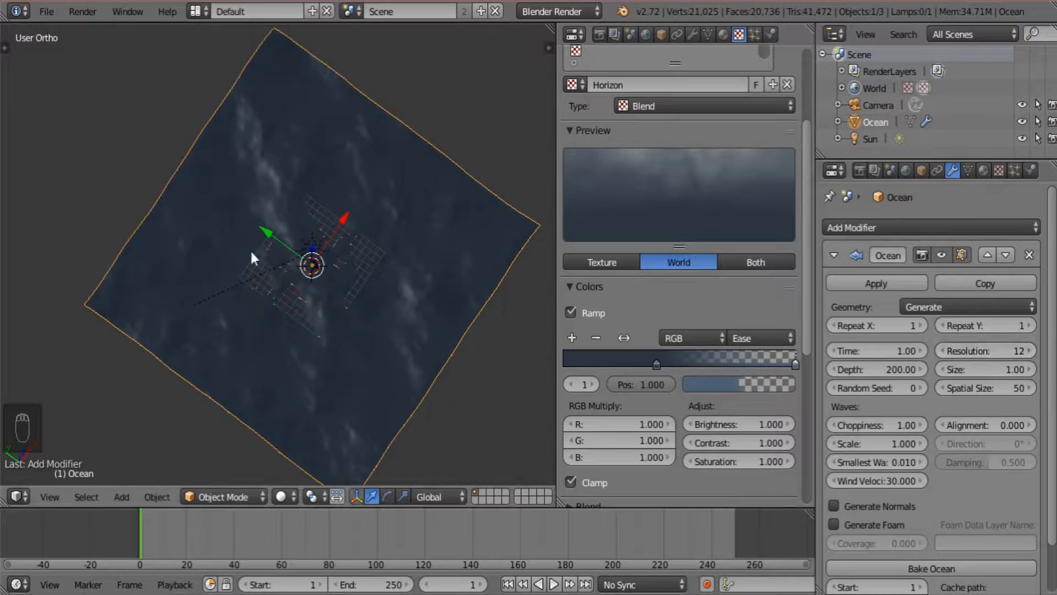
mouse_move(250, 249)
middle_down()
mouse_move(175, 213)
mouse_move(277, 275)
mouse_move(269, 252)
middle_up()
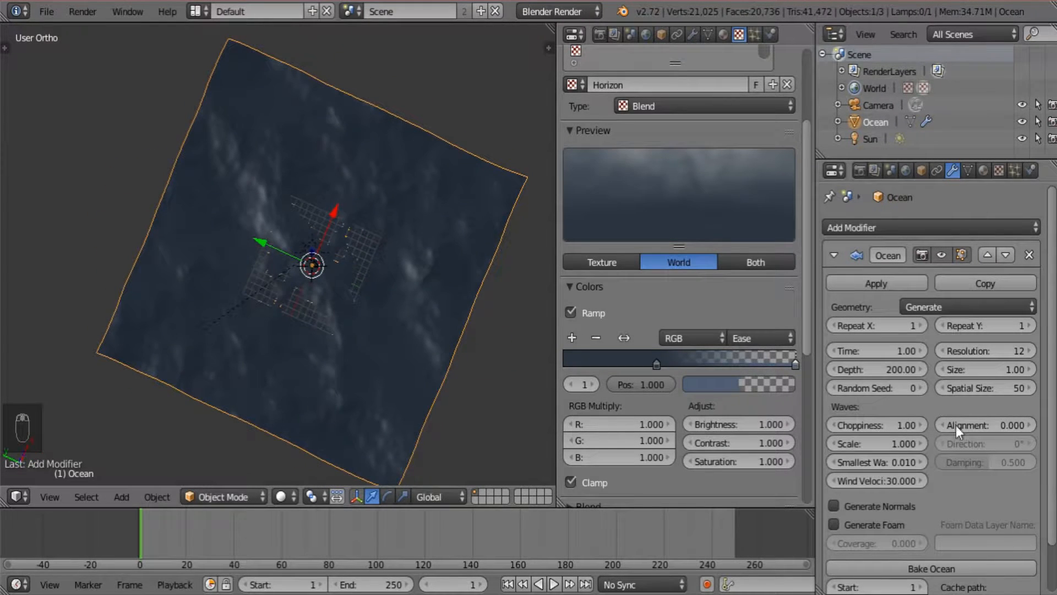
Set the Ocean modifier's wind velocity to 5 and check the waves in the 3D view
mouse_move(983, 363)
mouse_down()
mouse_move(973, 366)
mouse_move(983, 373)
mouse_up()
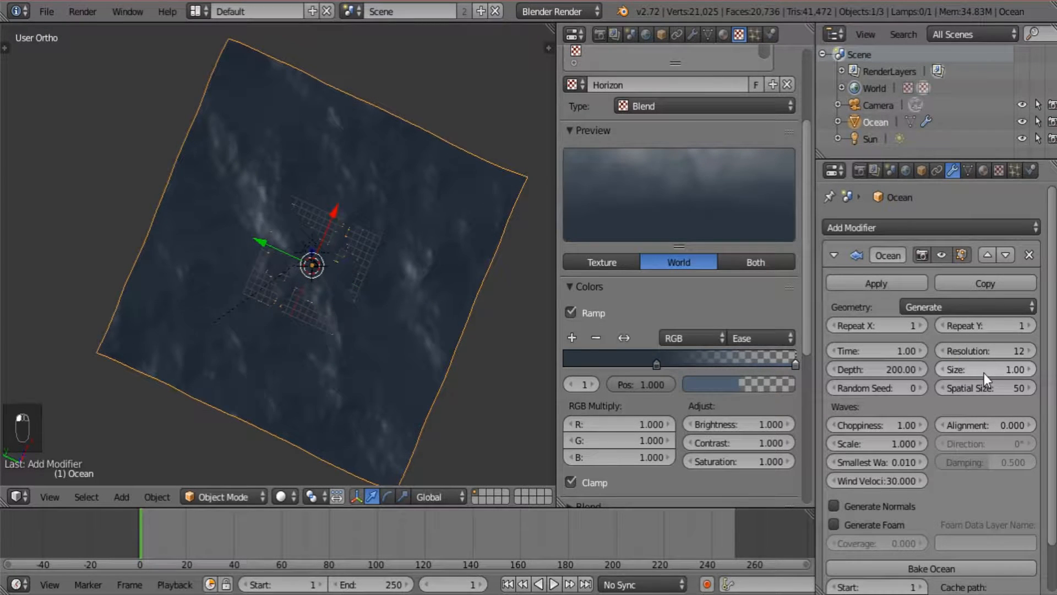
click(877, 480)
text(5)
key(Return)
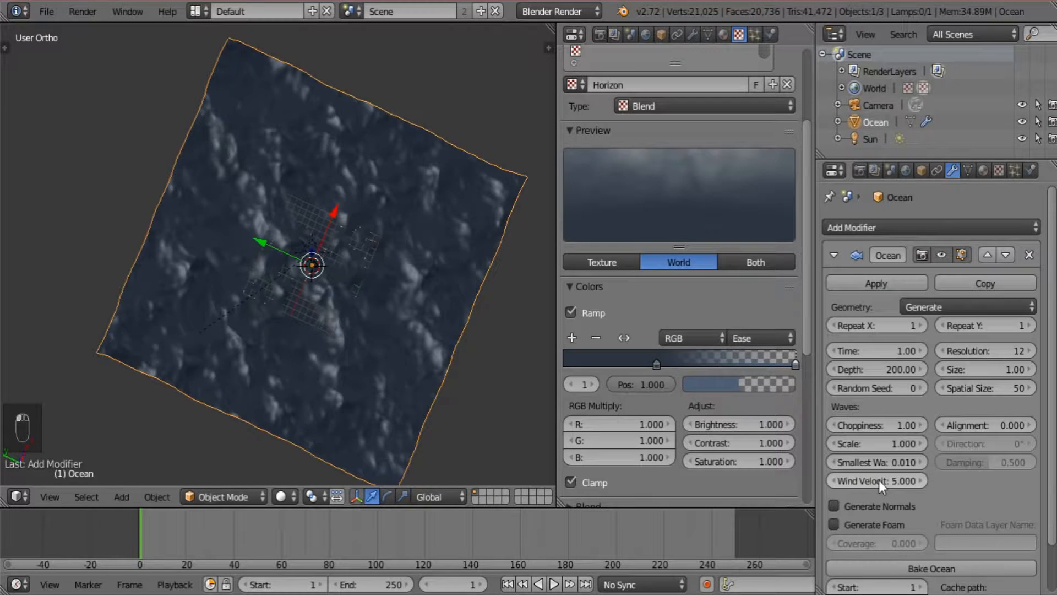
middle_drag(419, 331, 320, 269)
scroll(433, 362, up, 4)
middle_drag(424, 287, 416, 325)
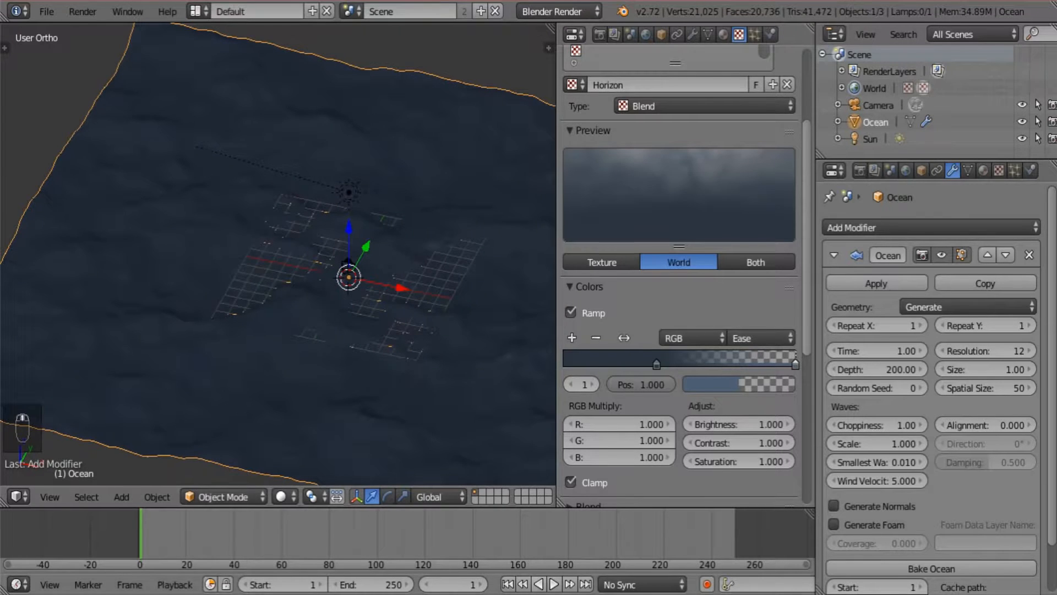
Set the Ocean modifier's time to 0 and insert a keyframe for it at frame 1
click(872, 347)
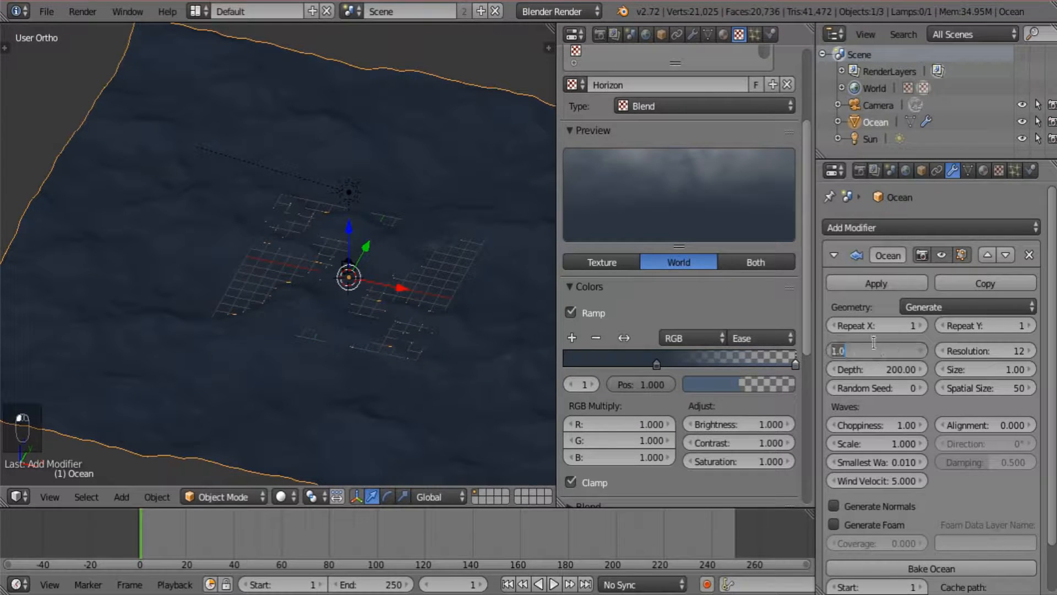
text(0)
key(Return)
right_click(873, 346)
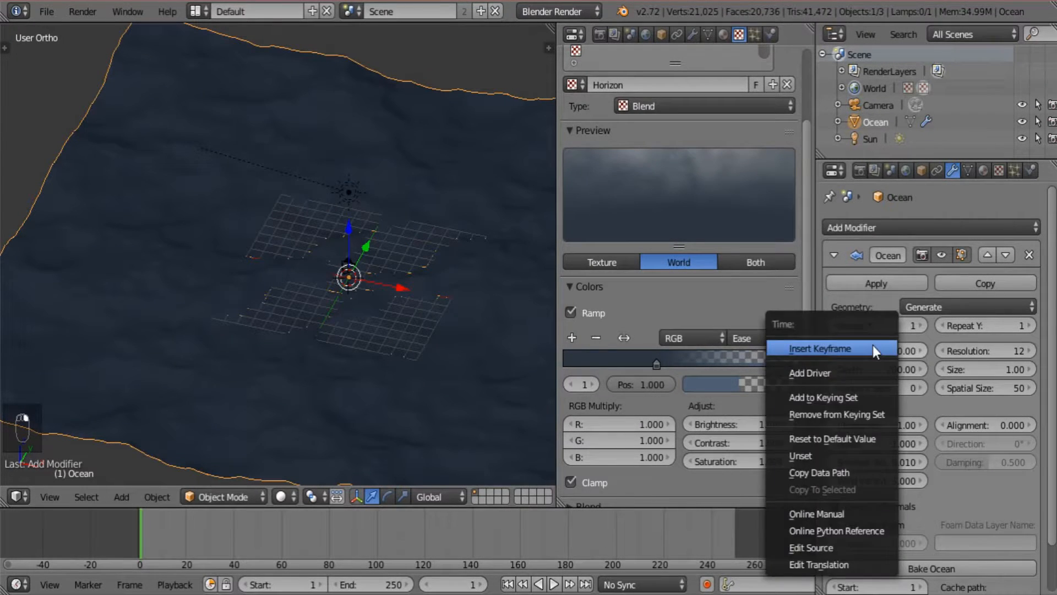
click(873, 348)
Set the scene's frame rate to 30 fps and return to the Ocean modifier's settings
click(859, 171)
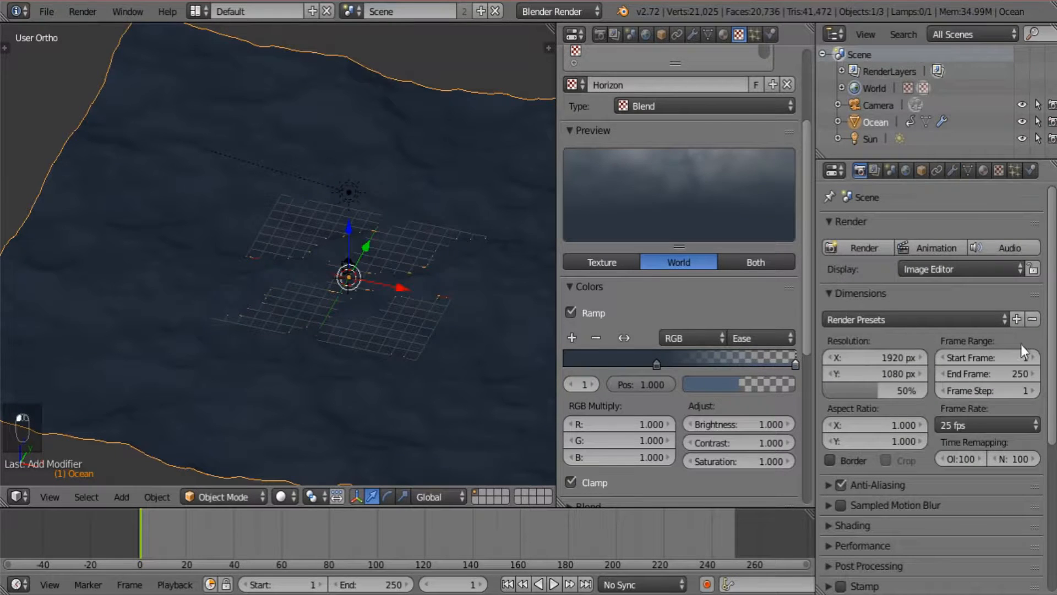
click(989, 423)
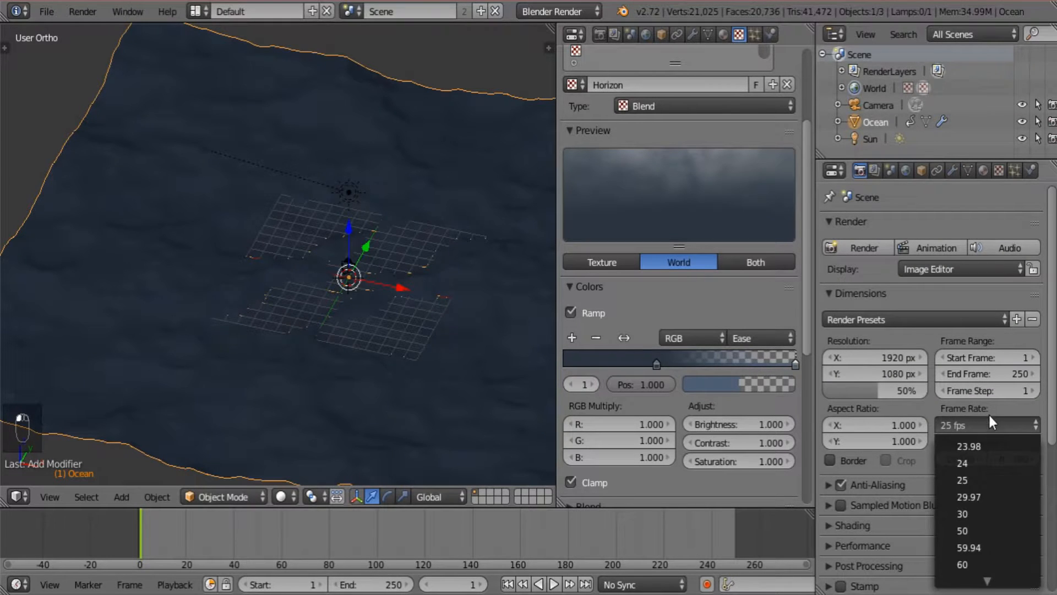
click(995, 514)
click(874, 171)
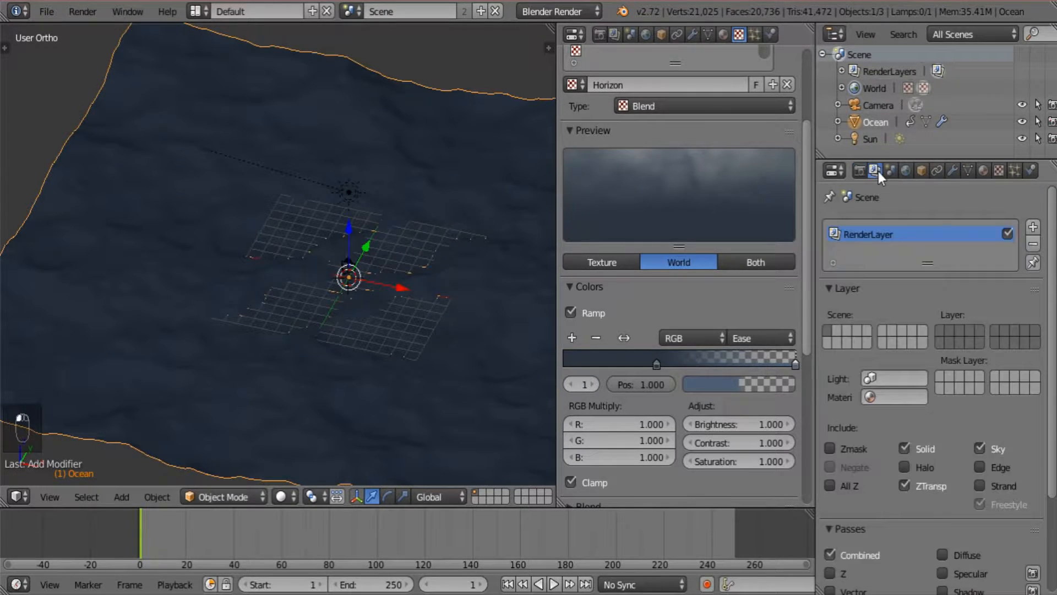
click(951, 170)
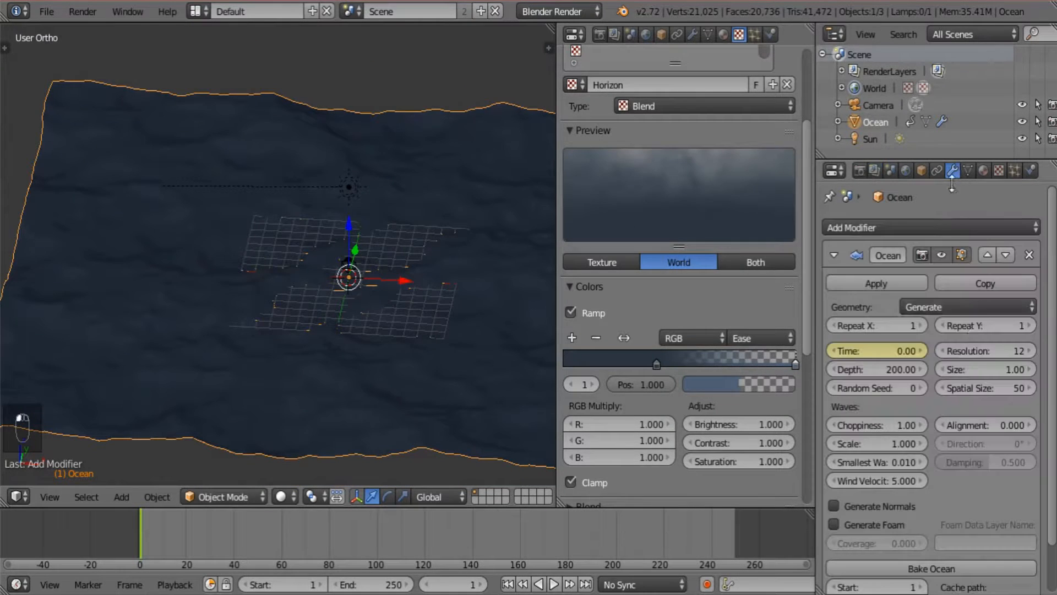
At frame 250, set the Ocean modifier's time to 12 and insert a keyframe for it
click(673, 527)
drag(692, 522, 734, 534)
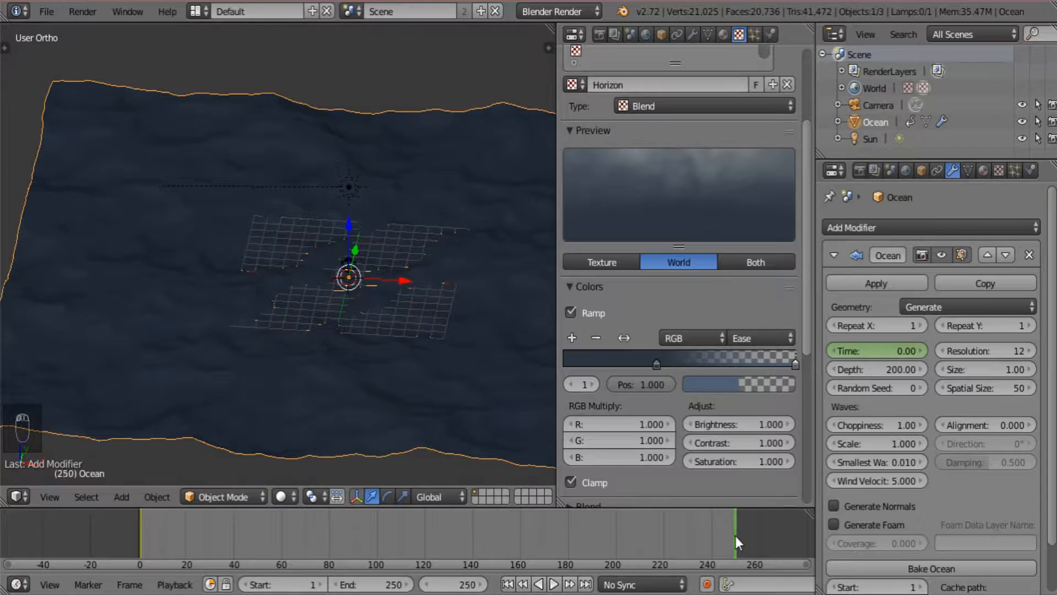
click(860, 170)
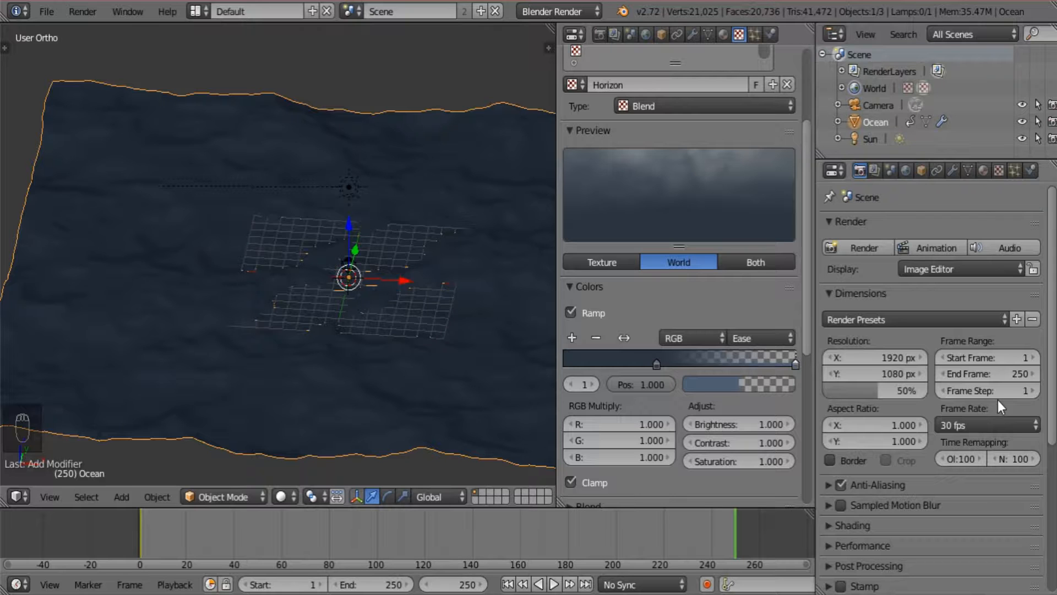
click(902, 171)
click(874, 170)
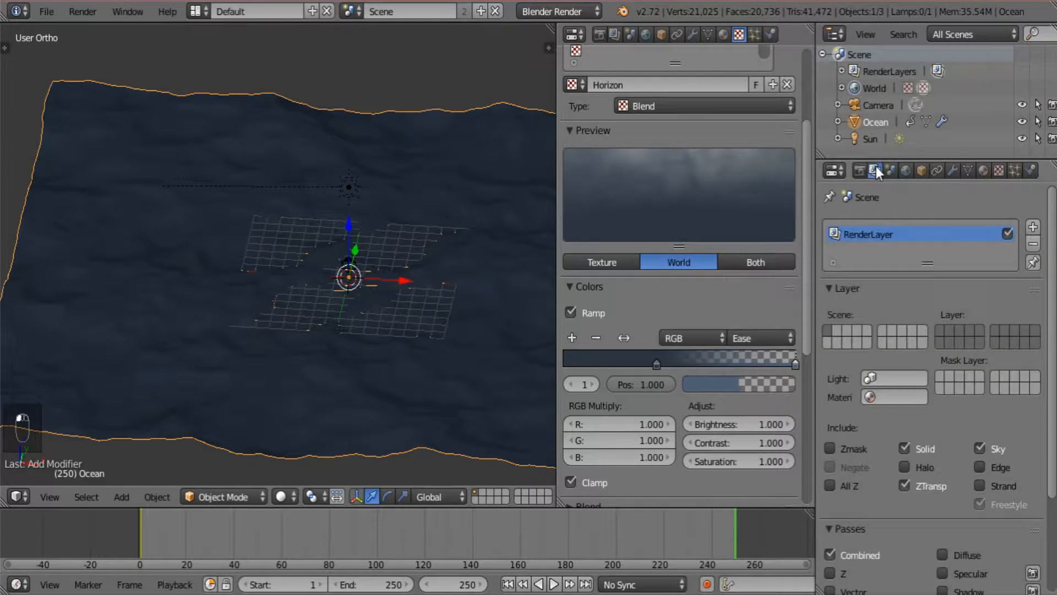
click(950, 168)
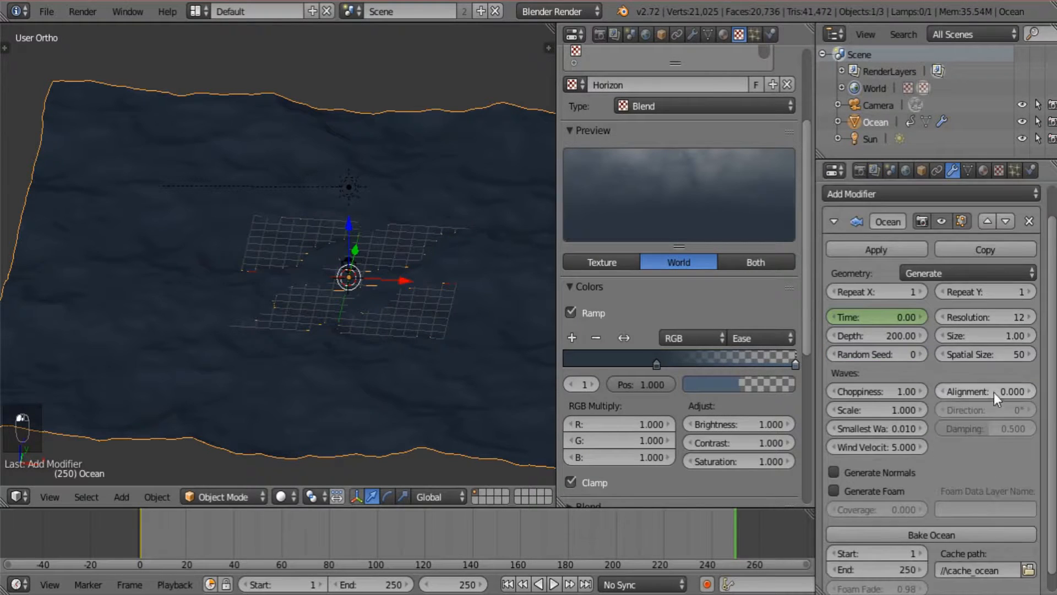
click(876, 316)
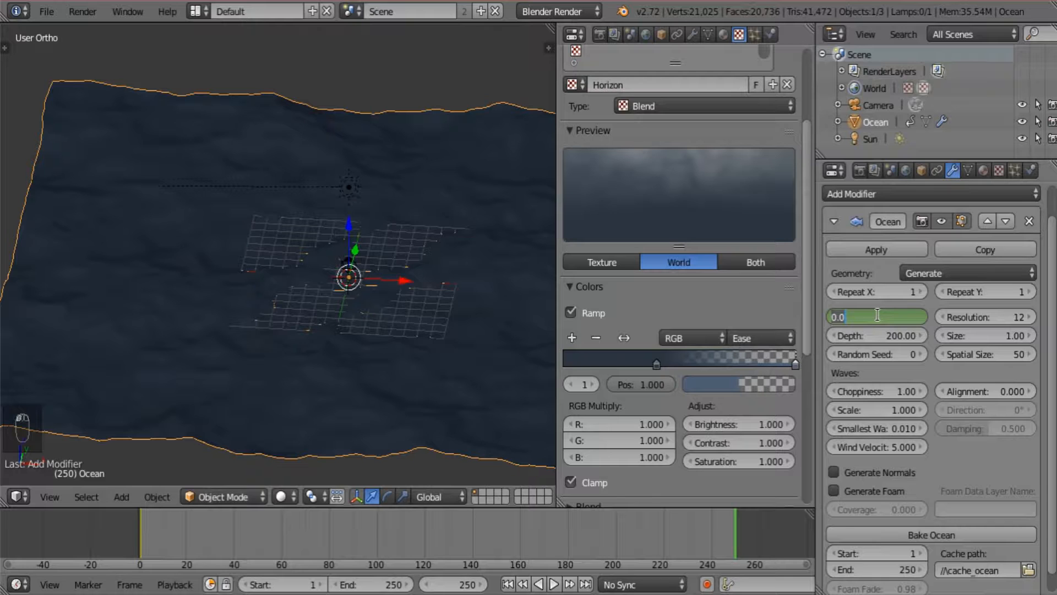
text(12)
key(Return)
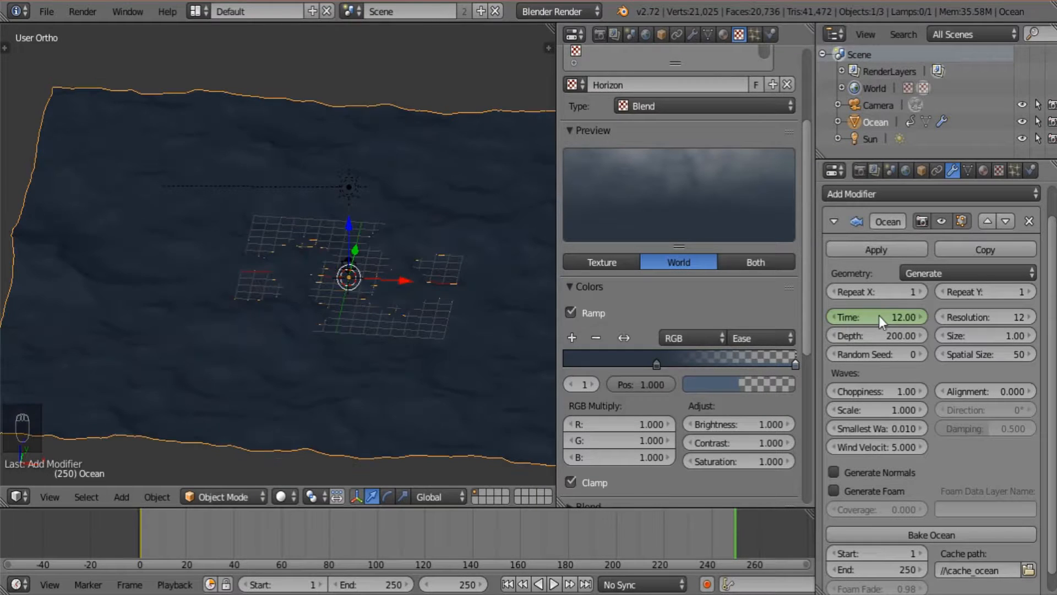
right_click(876, 318)
click(876, 318)
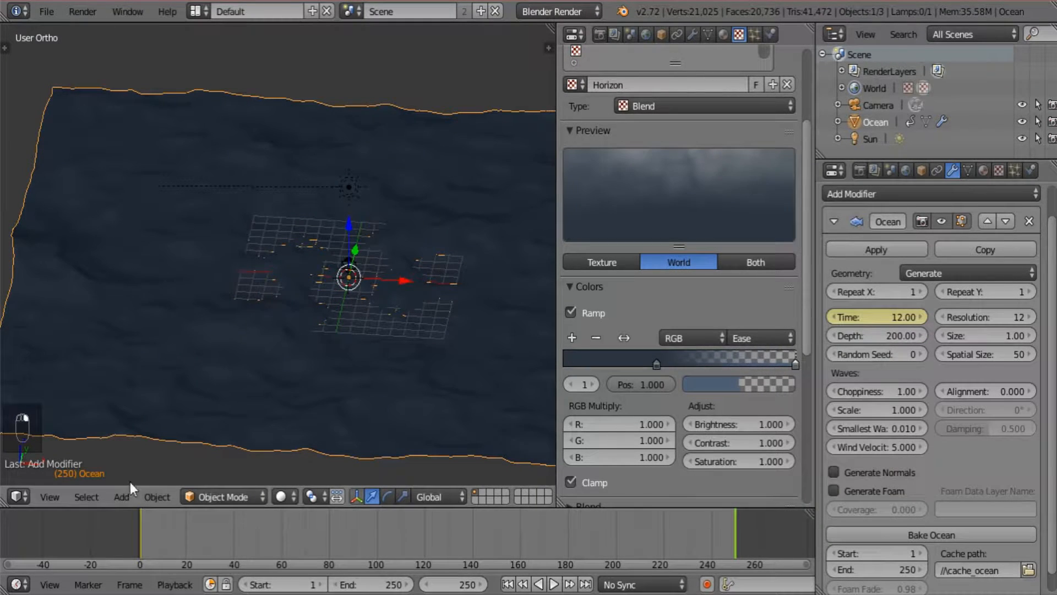
Apply linear extrapolation to the Ocean's Time curve in the Graph Editor, and switch the area back to the 3D view
click(16, 496)
click(58, 429)
key(Home)
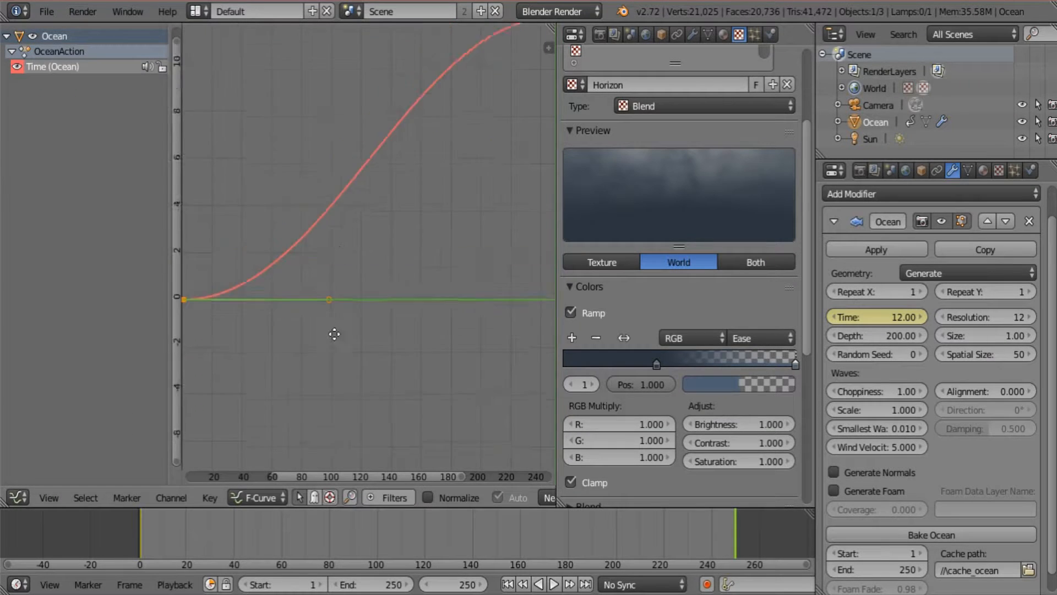
click(168, 503)
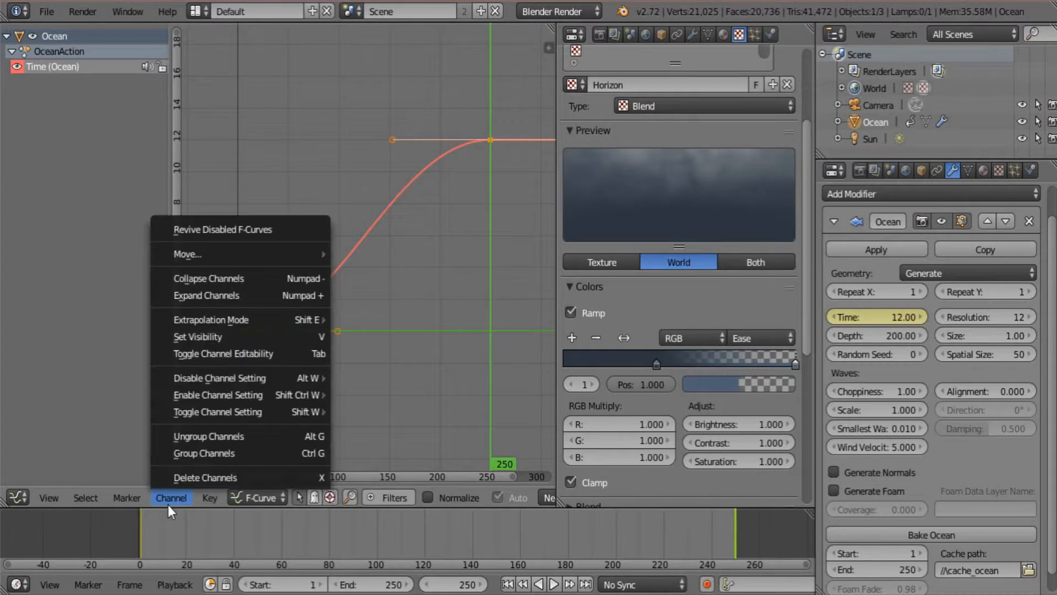
mouse_move(231, 318)
click(378, 341)
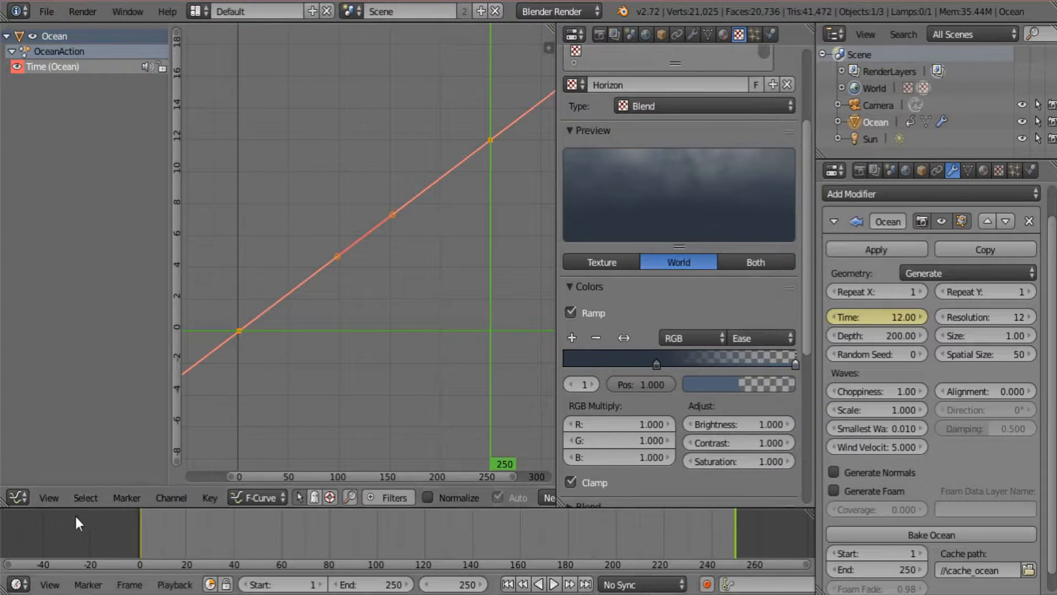
click(19, 498)
click(40, 478)
Scrub the timeline past the last frame and play the animation to preview the moving waves
drag(138, 526, 920, 511)
mouse_move(231, 279)
shift+middle_down()
mouse_move(186, 244)
mouse_move(450, 318)
mouse_move(193, 278)
mouse_move(241, 297)
shift+middle_up()
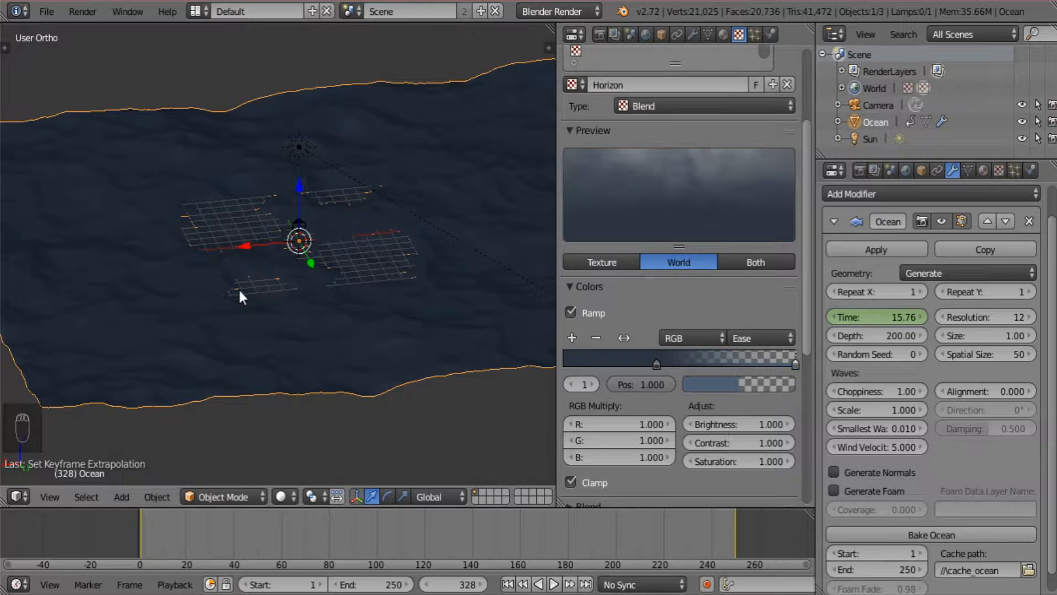
click(351, 531)
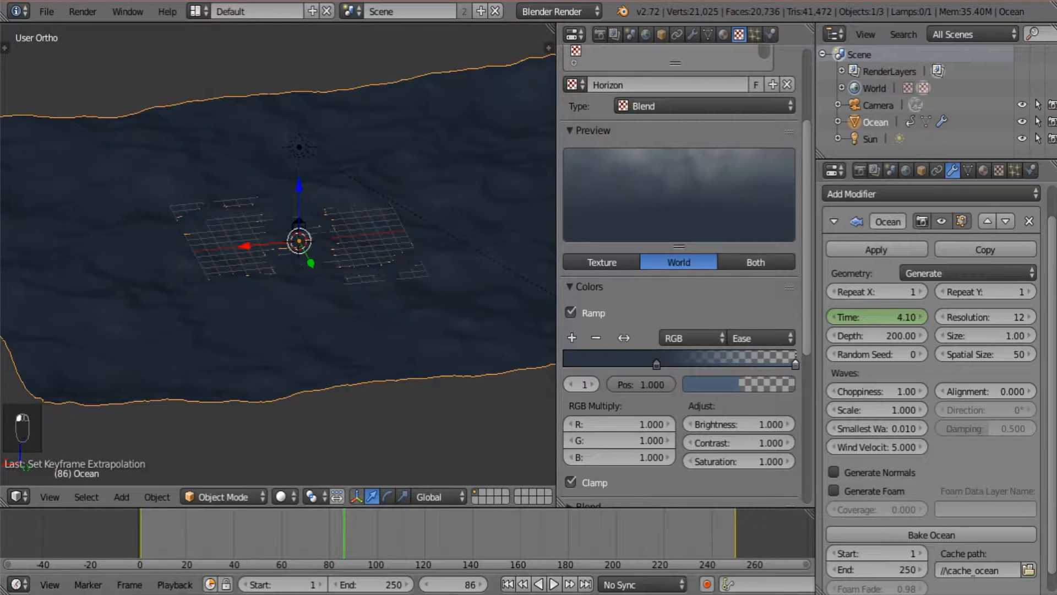
click(554, 584)
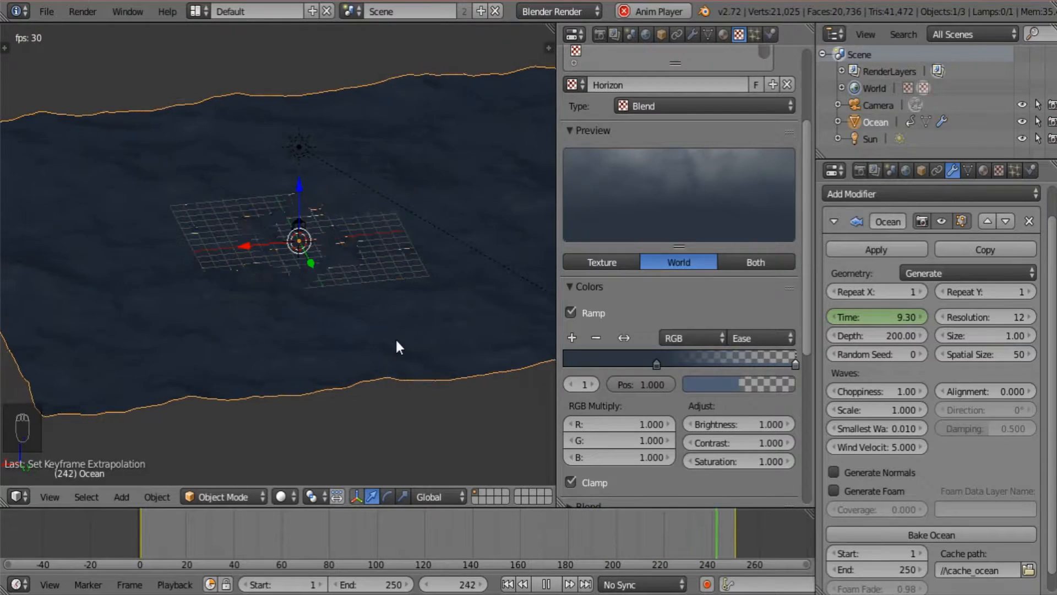
Try a wave scale of 0.5 on the Ocean modifier during playback and restore it to 1
click(876, 409)
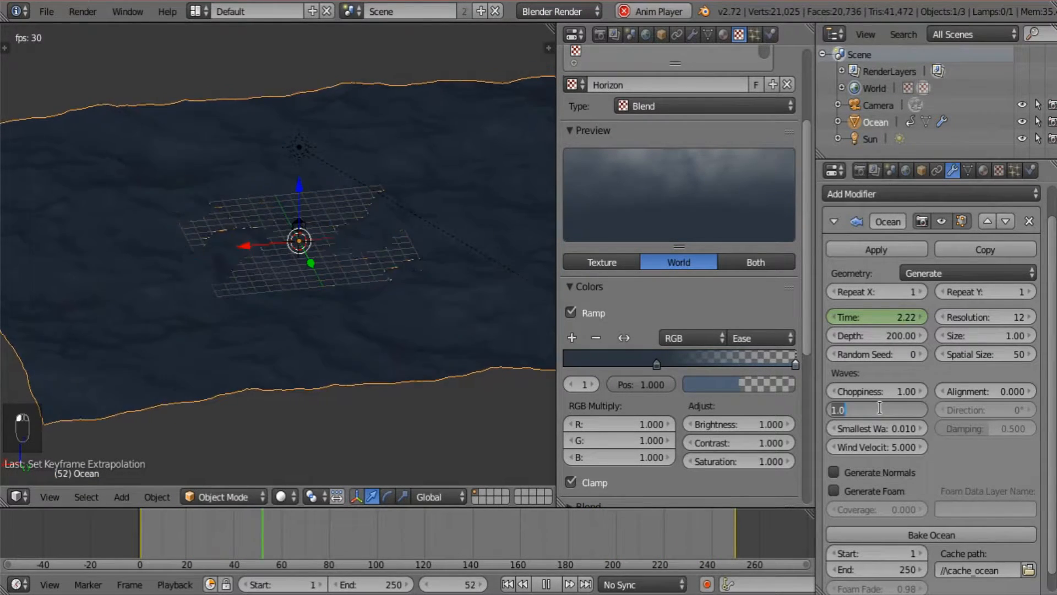
text(0.5)
key(Return)
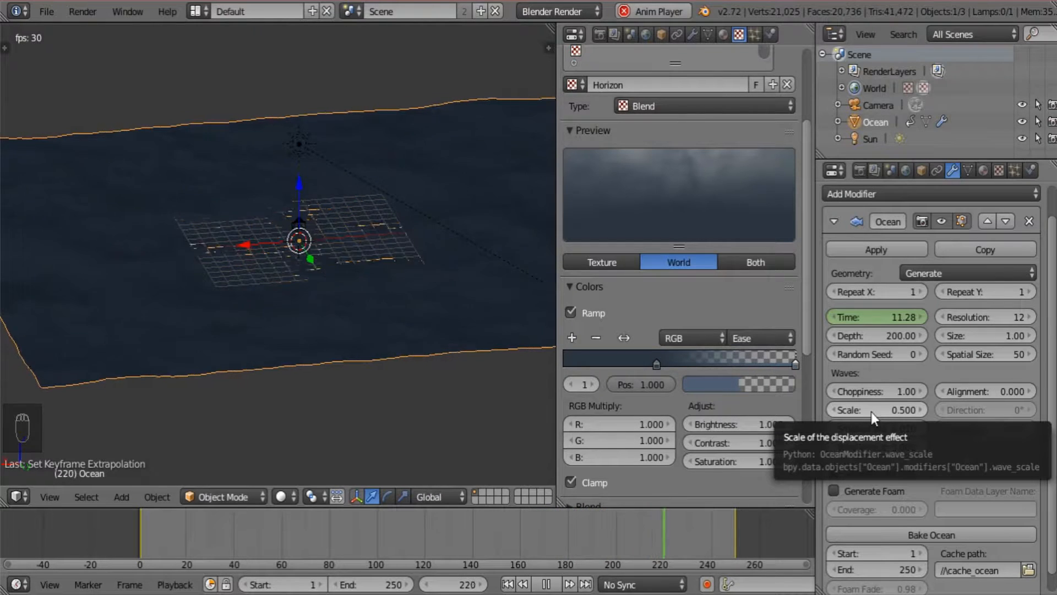
mouse_move(871, 411)
mouse_down()
mouse_move(898, 411)
mouse_move(867, 411)
mouse_up()
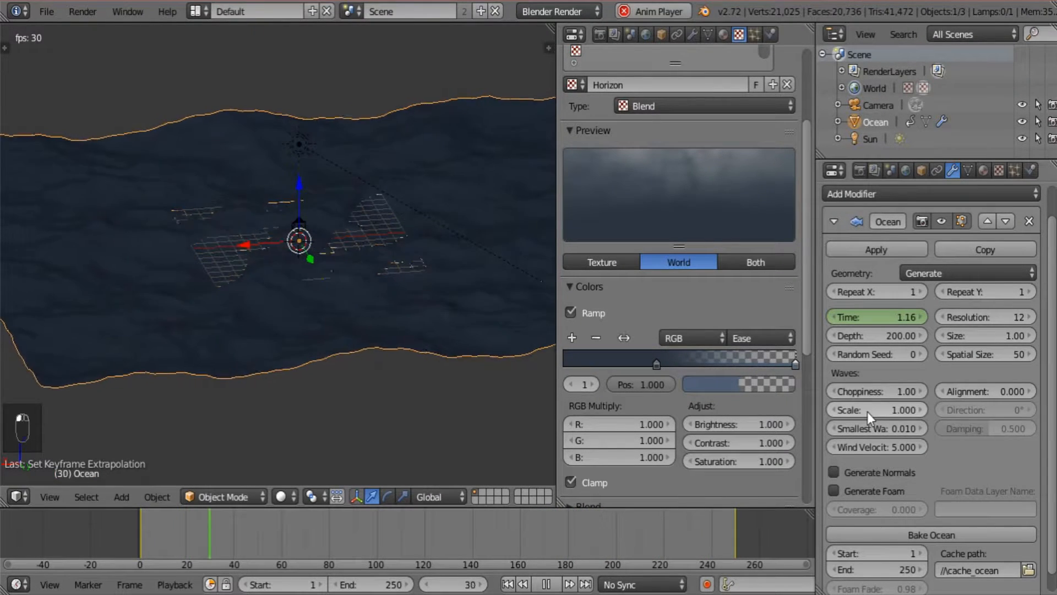
Examine the animated ocean surface from above and at a low angle, stopping the playback
middle_drag(380, 243, 371, 304)
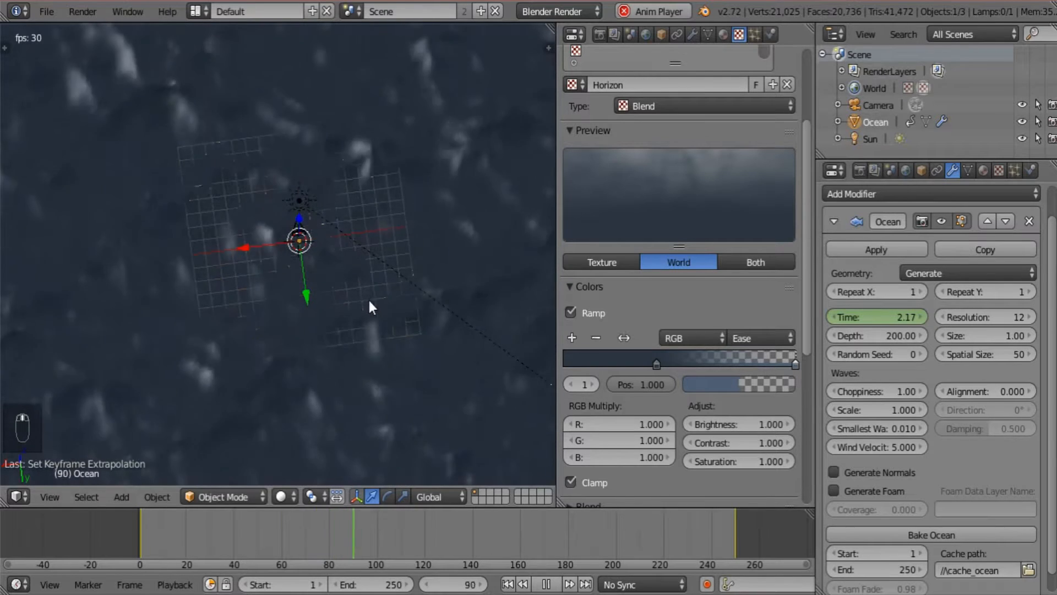
middle_drag(368, 252, 395, 371)
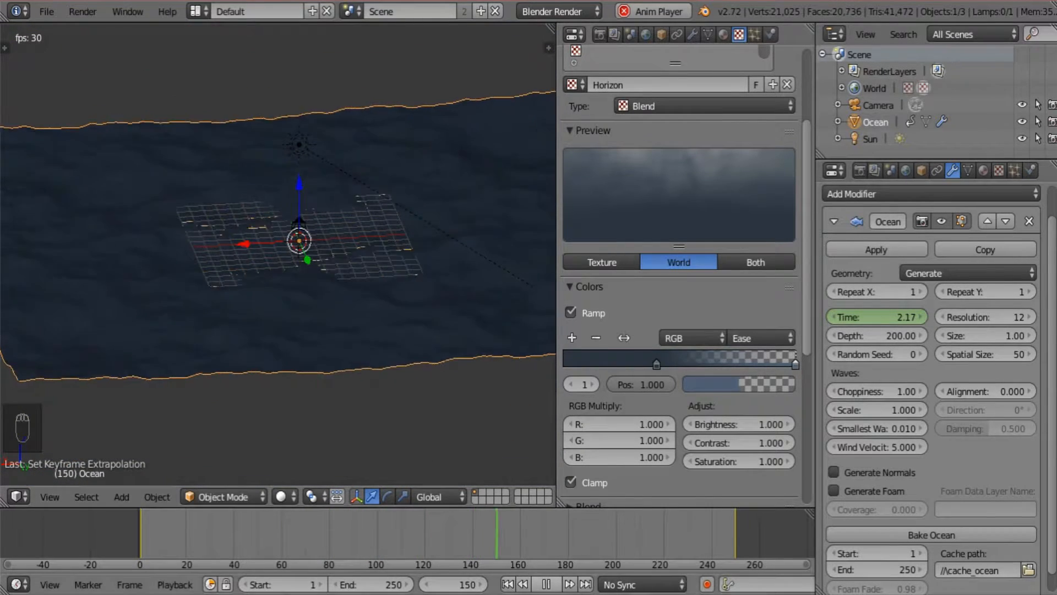
click(546, 584)
middle_drag(529, 309, 438, 362)
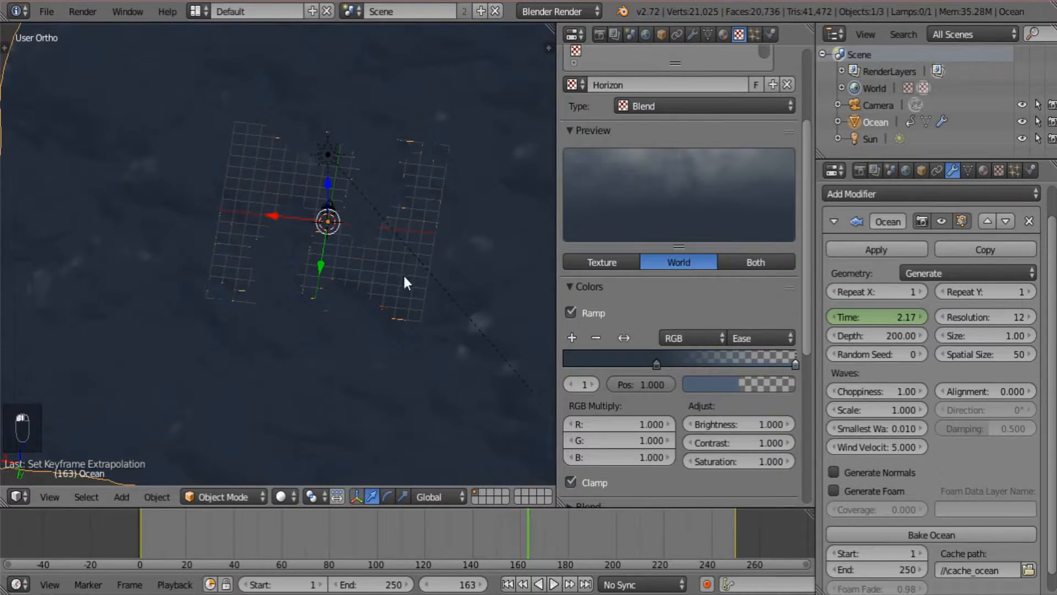
scroll(445, 219, down, 3)
middle_drag(303, 283, 289, 322)
scroll(301, 280, up, 8)
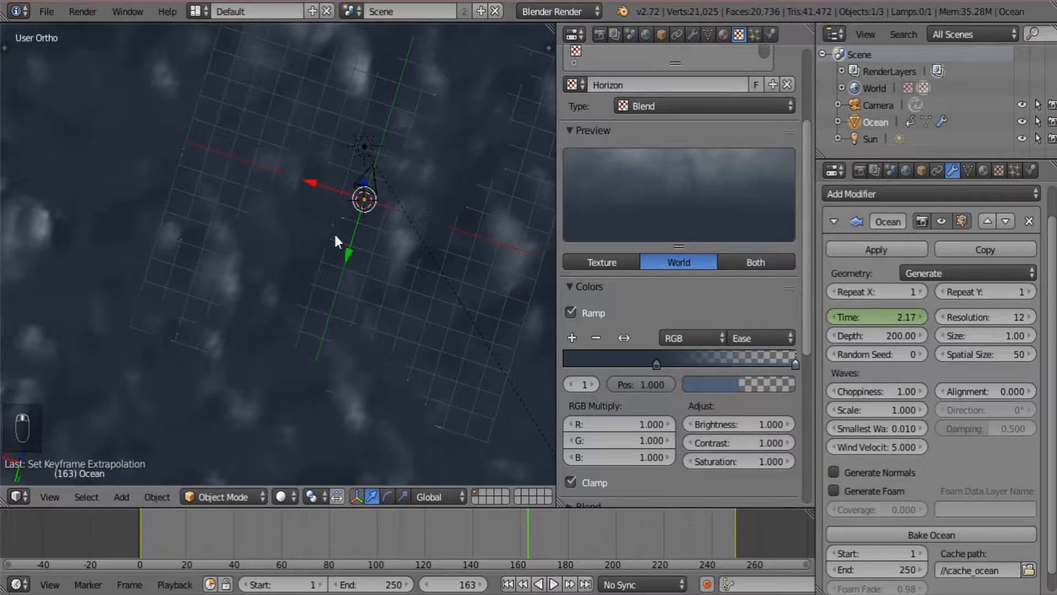
Move the camera back along the Y axis to the ocean's edge, at about Y -24.55
right_click(366, 183)
right_click(367, 177)
scroll(386, 185, down, 5)
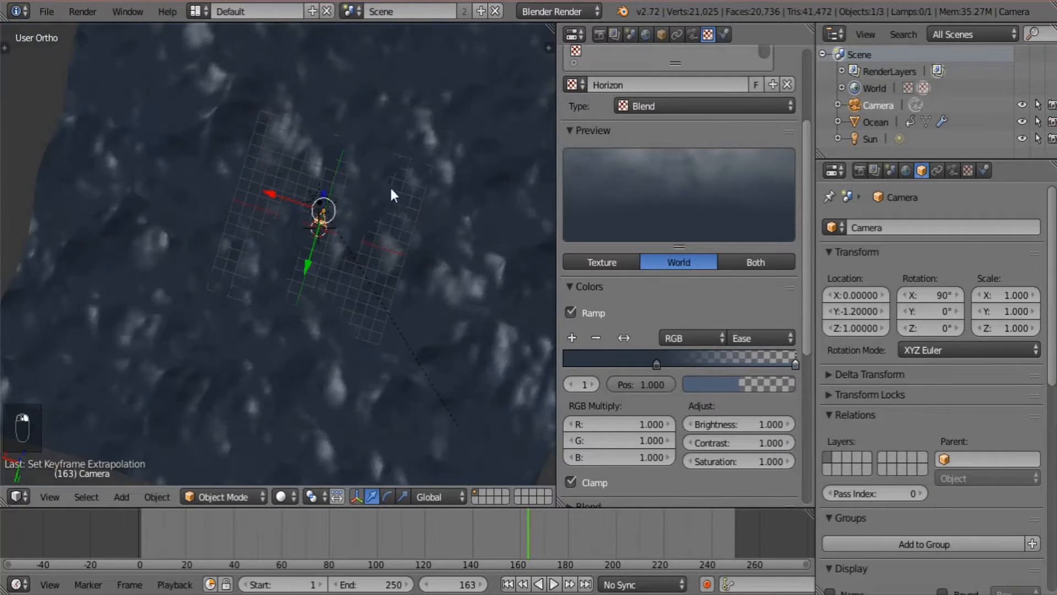
key(g)
key(y)
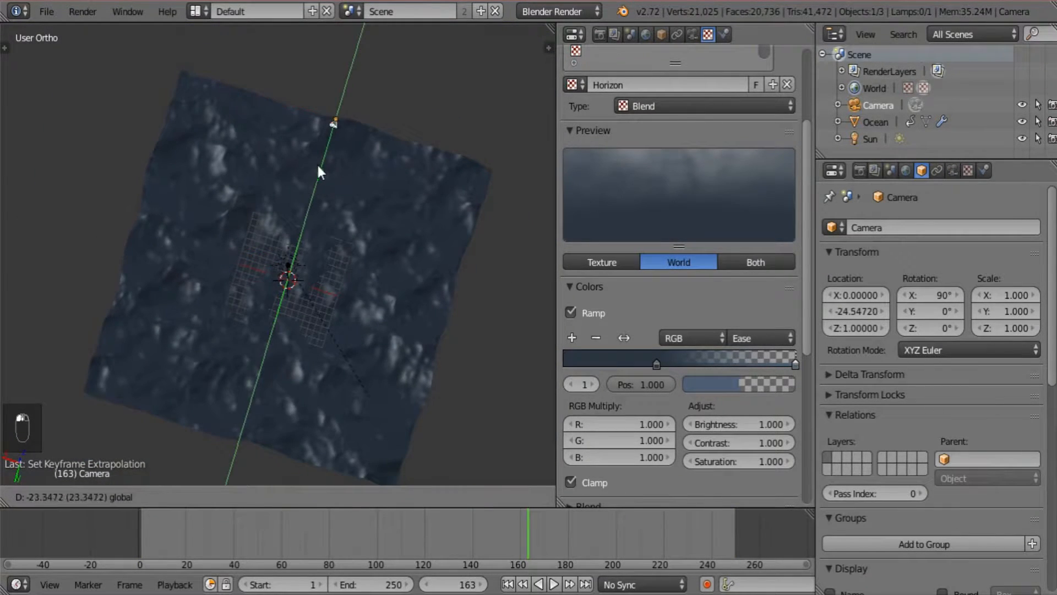
click(316, 163)
Set the Ocean modifier's Repeat X and Repeat Y to 2 to enlarge the water surface
scroll(416, 282, down, 3)
scroll(412, 275, down, 3)
middle_drag(413, 275, 411, 230)
scroll(411, 230, up, 5)
right_click(411, 229)
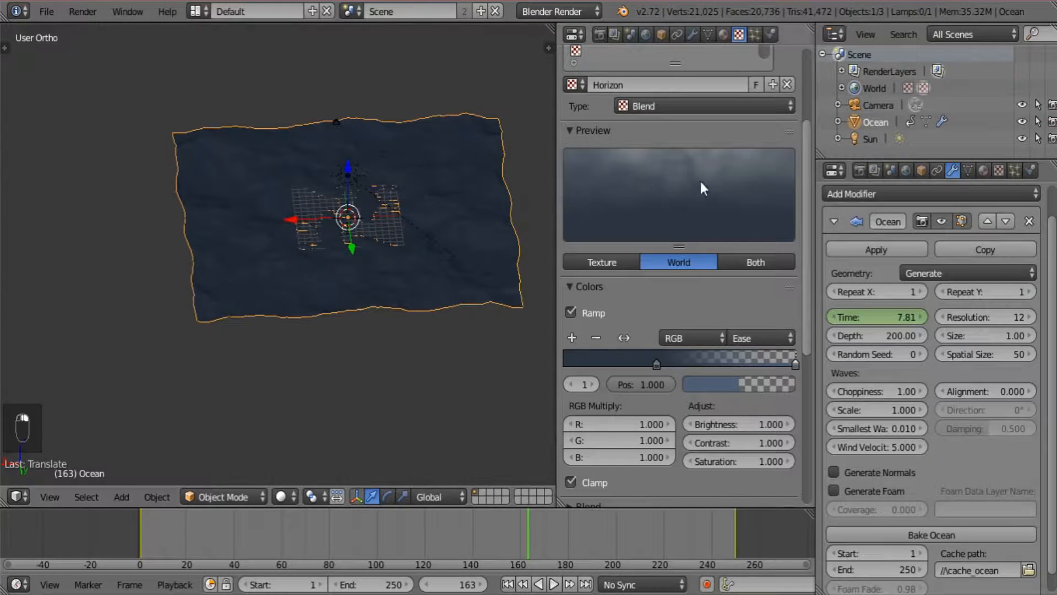
click(1027, 291)
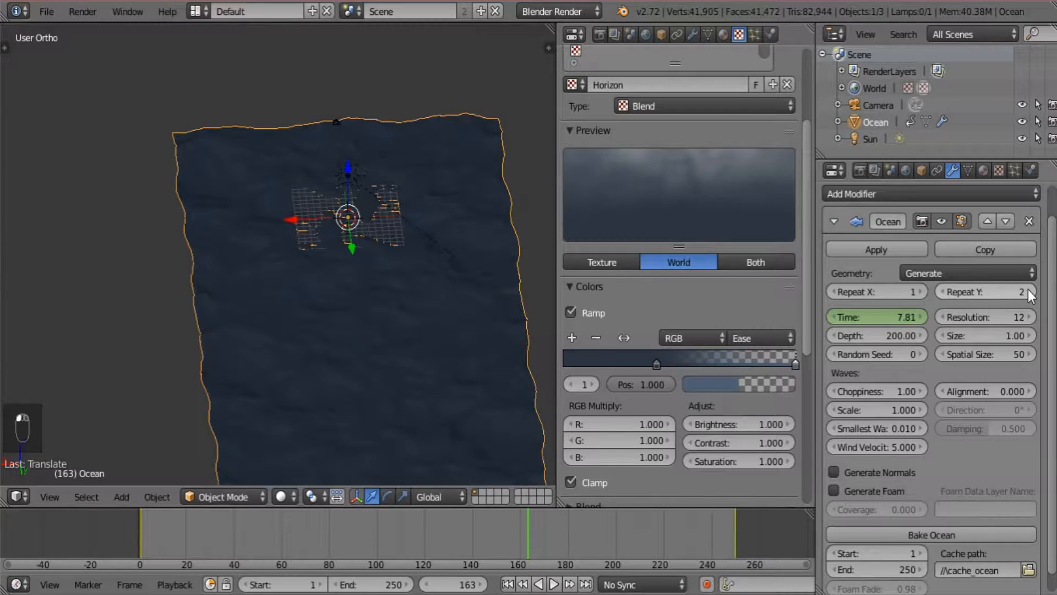
click(922, 293)
Move the camera along X to about 33.38 and raise it along Z to about 8.15
scroll(379, 316, down, 3)
middle_drag(378, 315, 347, 353)
scroll(347, 353, up, 3)
shift+middle_drag(284, 318, 342, 148)
middle_drag(287, 271, 241, 340)
right_click(224, 344)
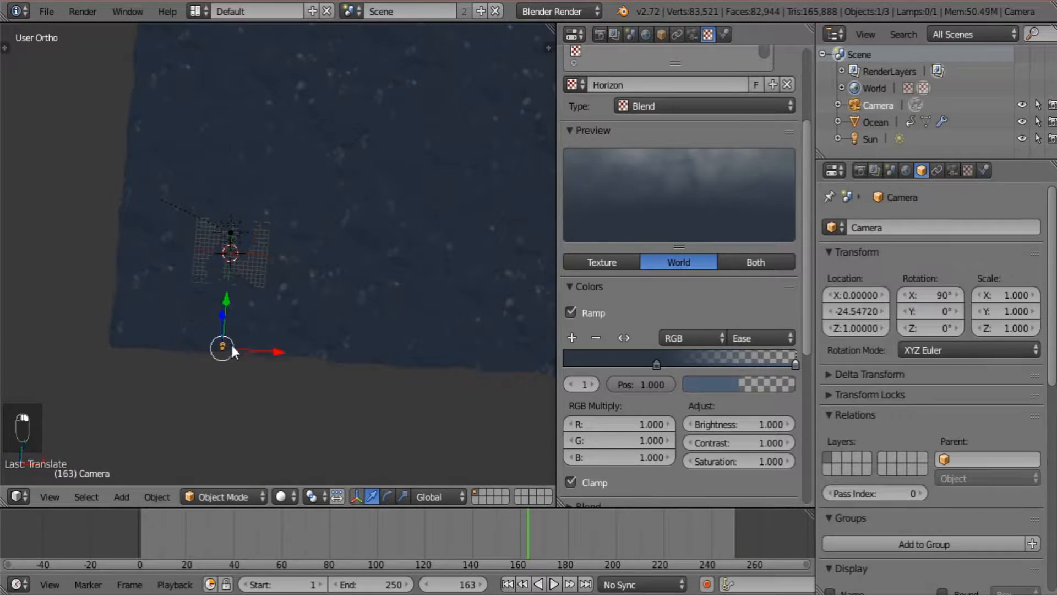
key(g)
key(x)
click(419, 362)
middle_drag(419, 362, 363, 305)
key(g)
key(z)
click(373, 255)
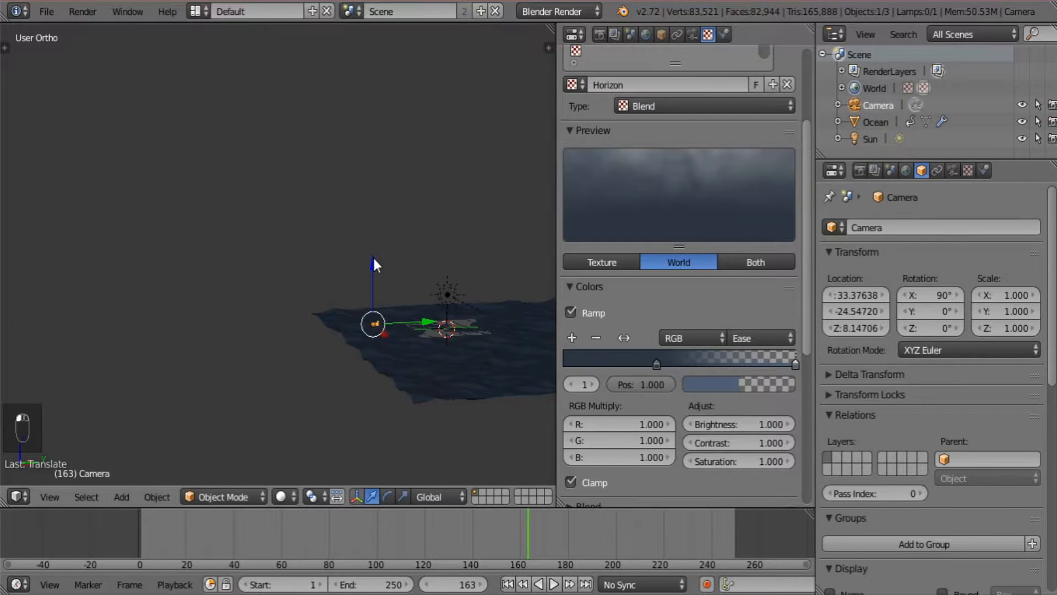
Look through the camera and trackball-rotate it down towards the water, to about 70.2° X, 3.3° Y and 9.2° Z
key(KP_0)
key(r)
key(r)
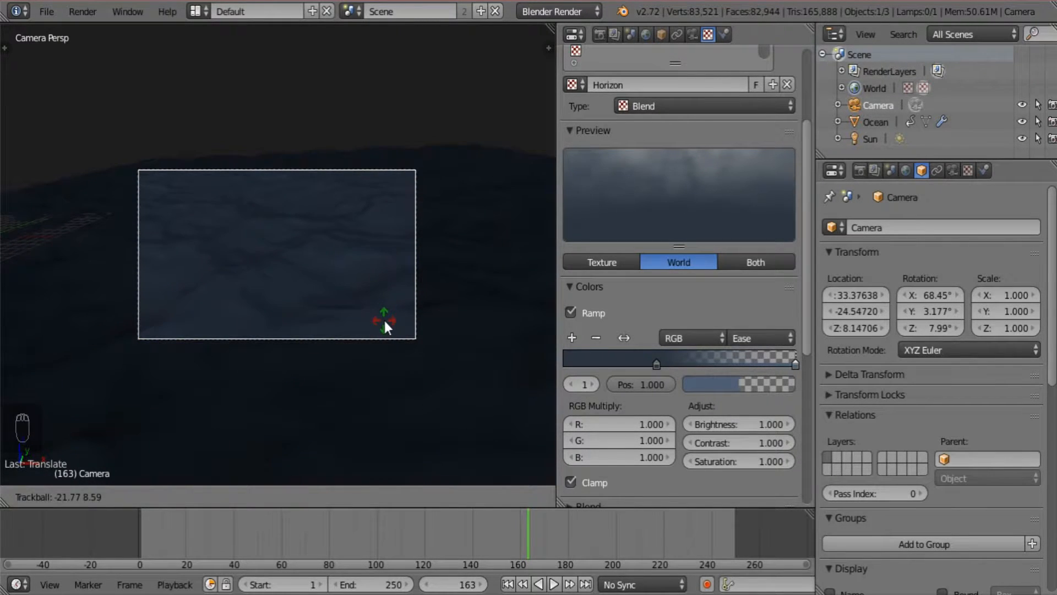
click(385, 320)
Set the Ocean modifier's Repeat X and Repeat Y to 3
right_click(369, 231)
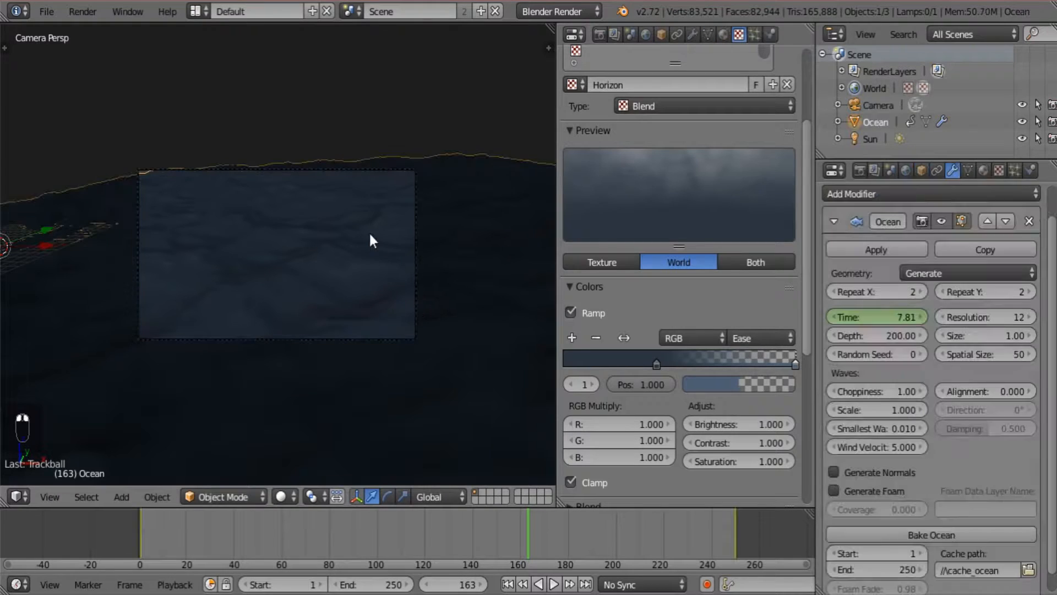
click(1028, 289)
click(921, 292)
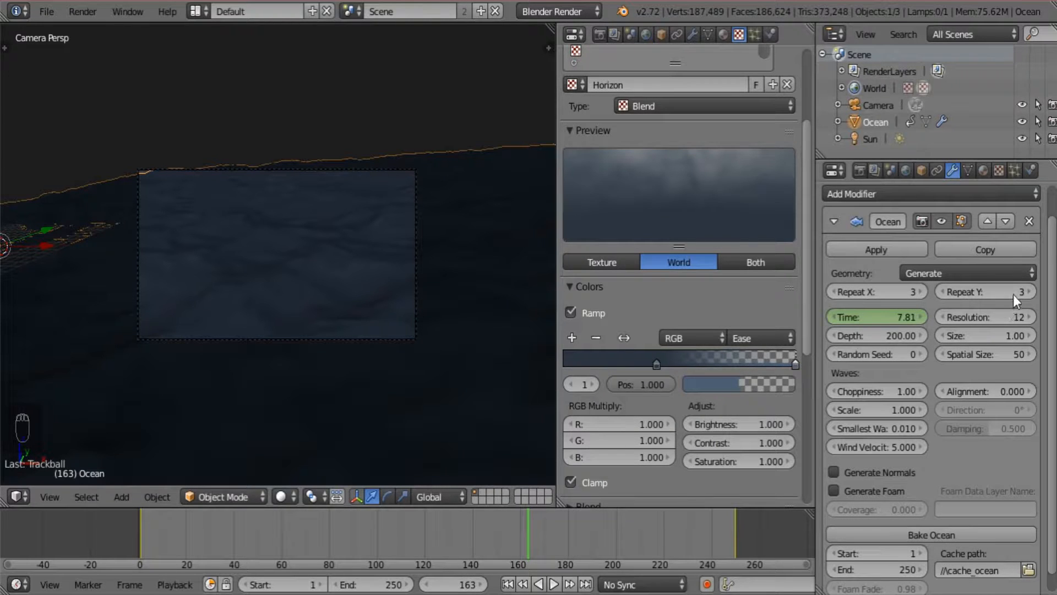
Raise the camera's clipping end distance to about 280.58
right_click(404, 337)
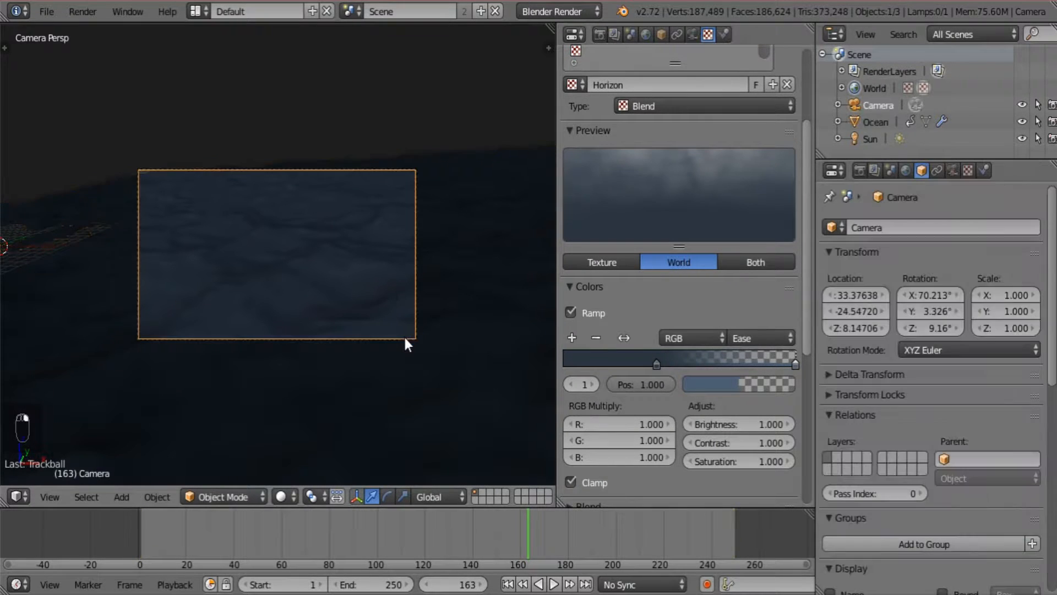
click(952, 171)
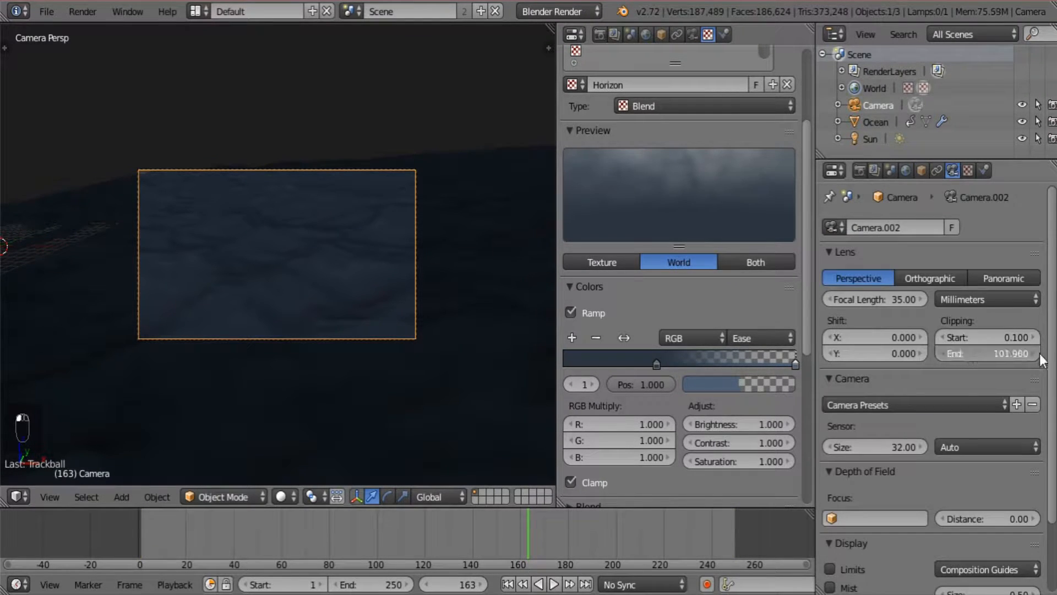
drag(1036, 353, 1032, 369)
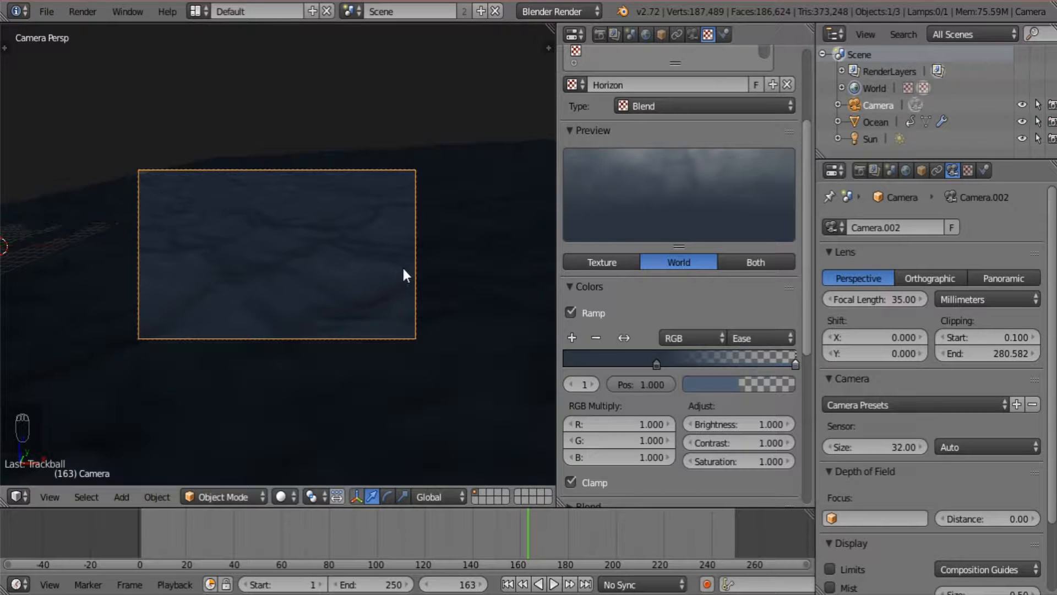
Trackball-rotate the camera to reframe the waves, and merge the extra texture properties area into the 3D view
key(r)
key(r)
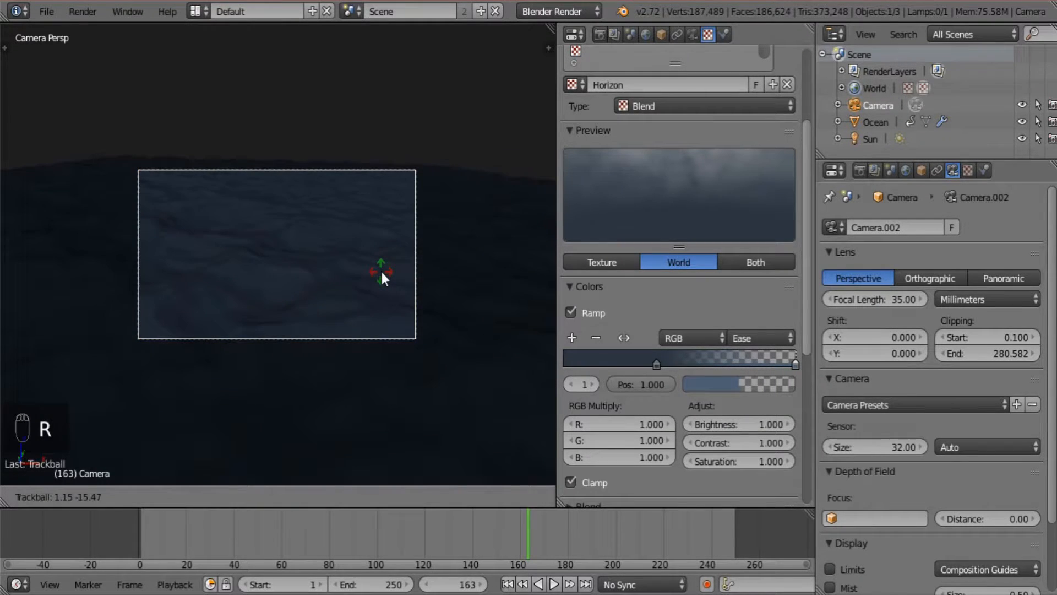
click(381, 269)
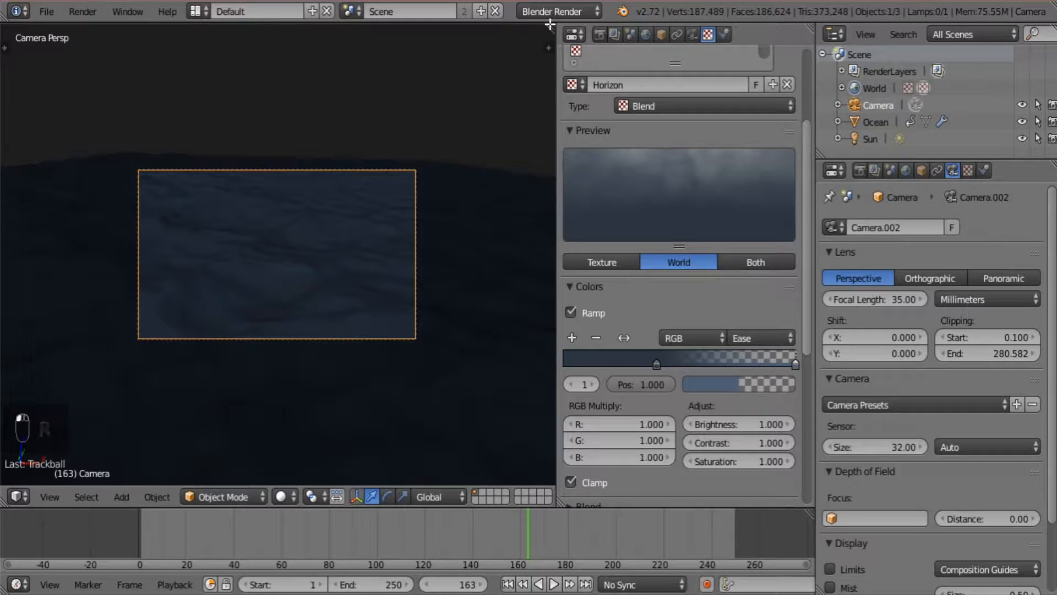
drag(550, 25, 551, 24)
drag(550, 24, 596, 98)
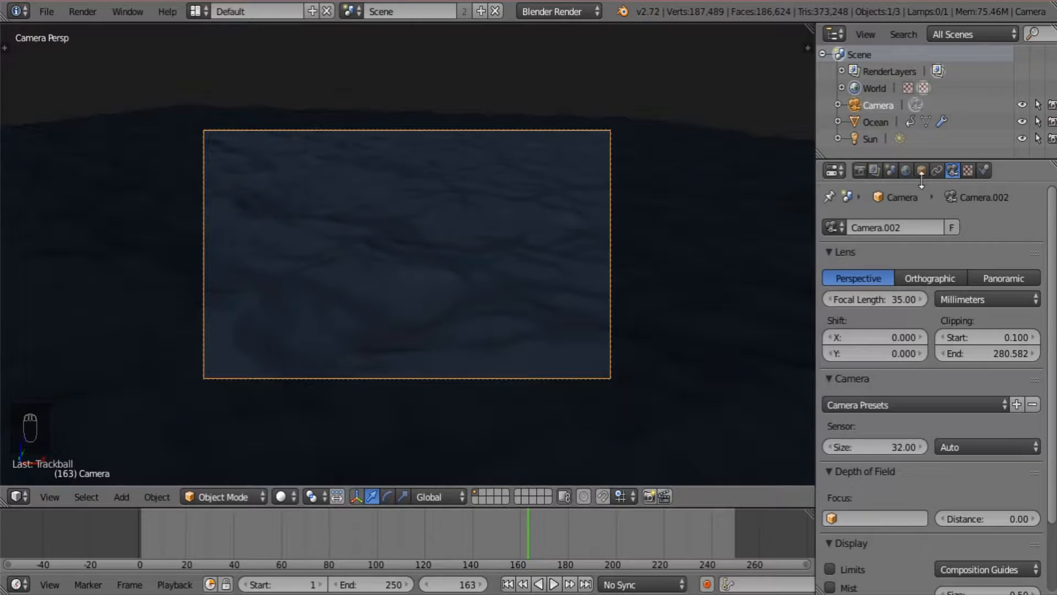
Create a brush texture named "Mist cloud" and set its type to Clouds
click(969, 166)
double_click(889, 277)
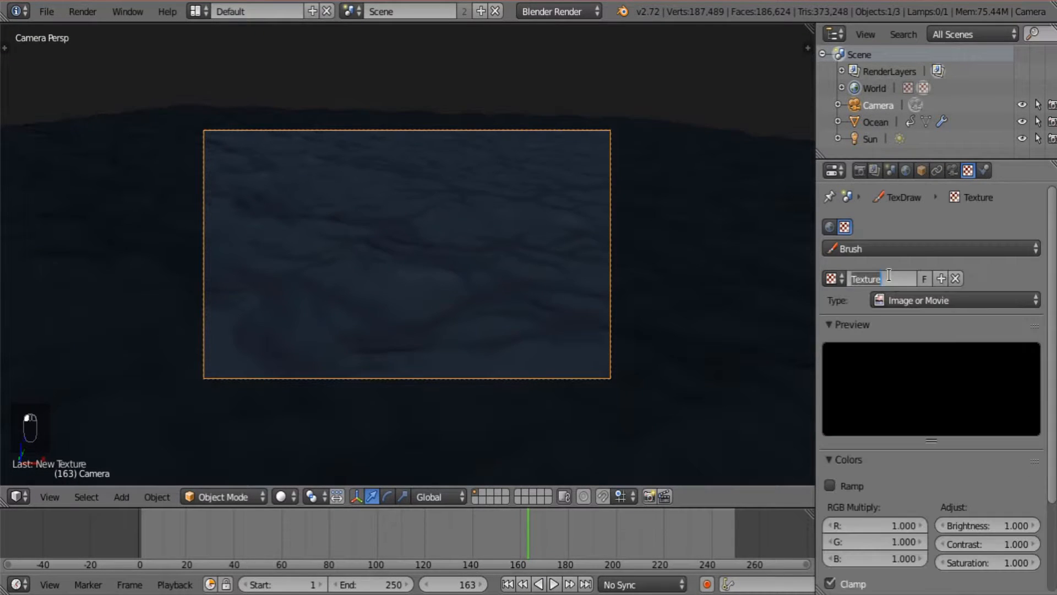
text(Mist cloud)
key(Return)
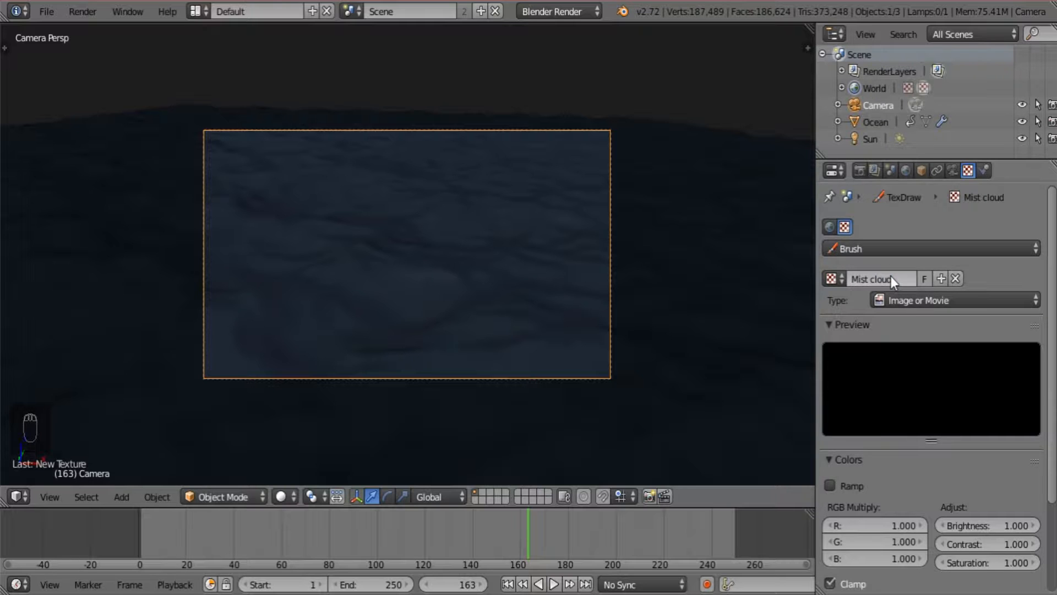
click(967, 297)
click(971, 248)
scroll(976, 445, down, 2)
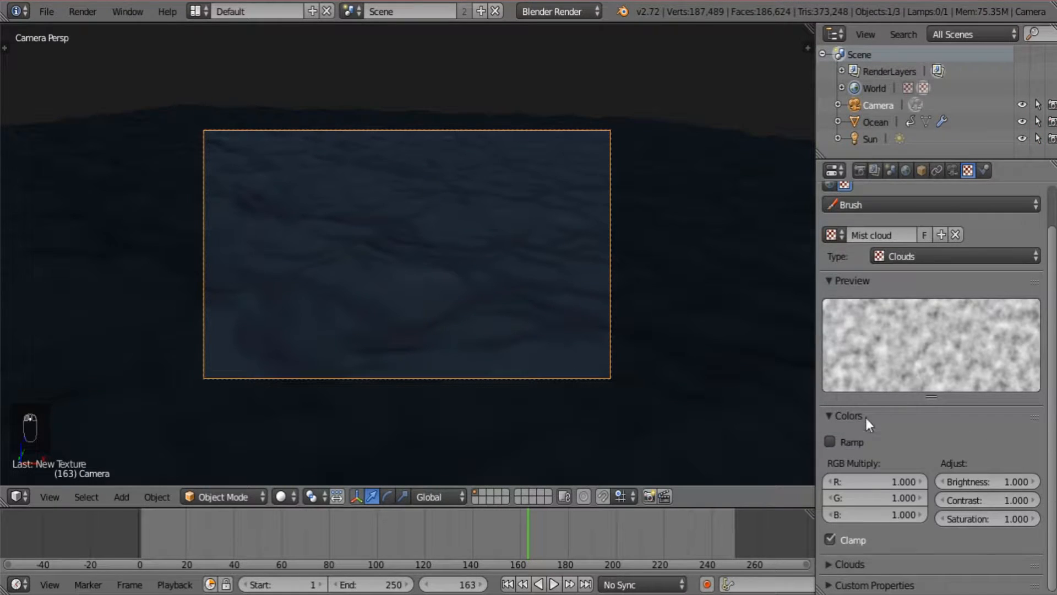
Enable the colour ramp on the Mist cloud texture and set its interpolation to B-Spline
click(831, 442)
key(KP_0)
scroll(988, 369, down, 3)
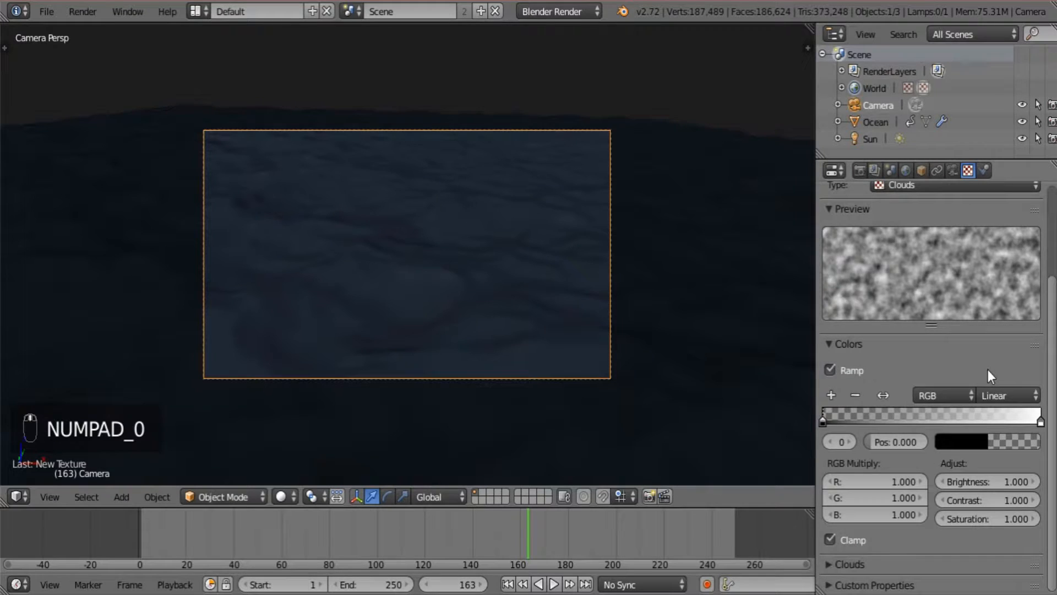
scroll(988, 369, up, 2)
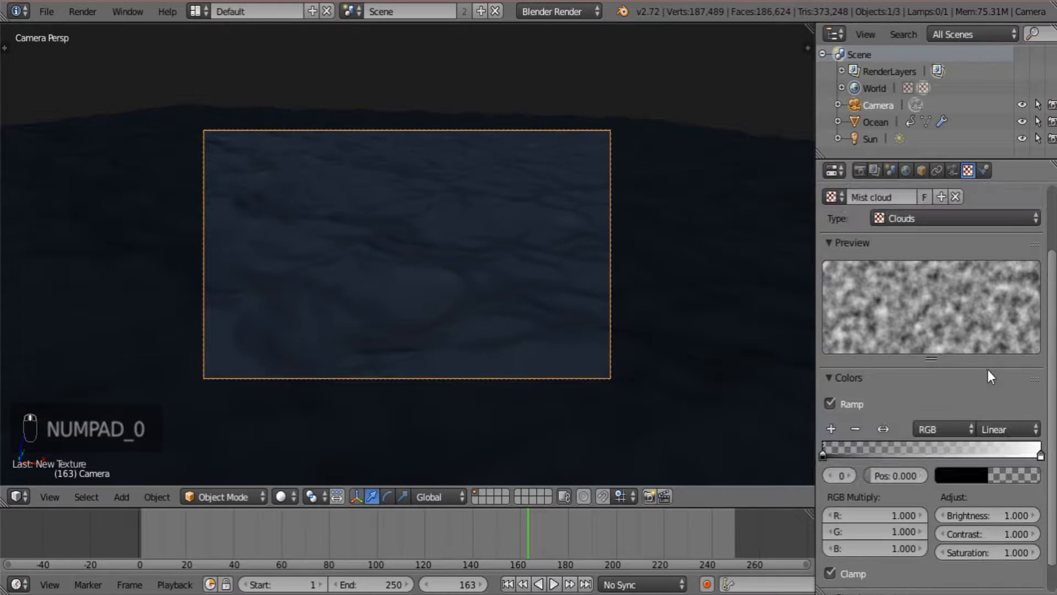
click(1019, 429)
click(1014, 348)
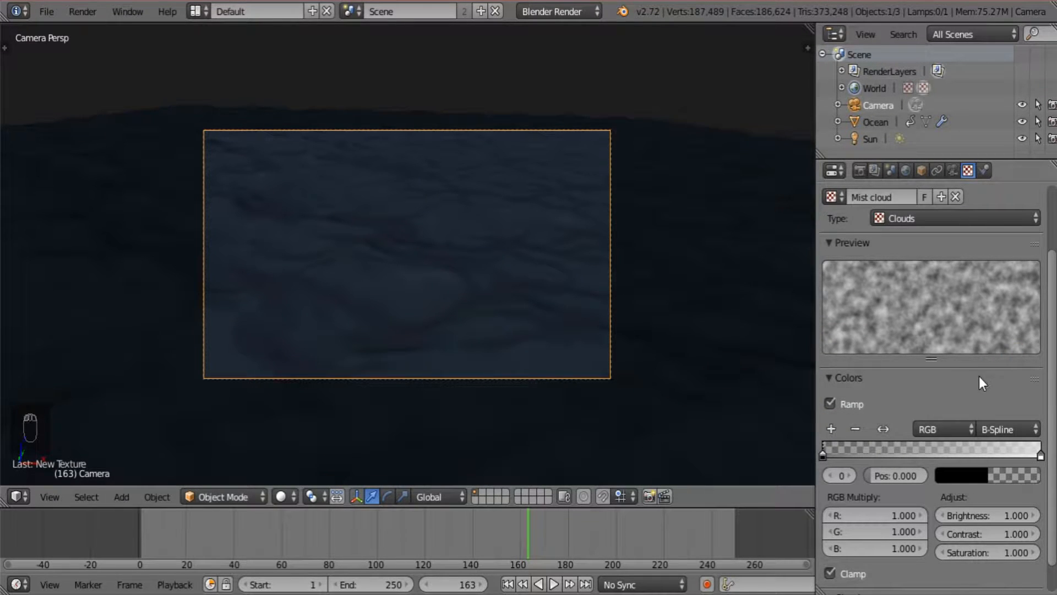
Colour the ramp's end stop with the dark blue sampled from the ocean surface in the camera view
click(1040, 454)
click(1012, 478)
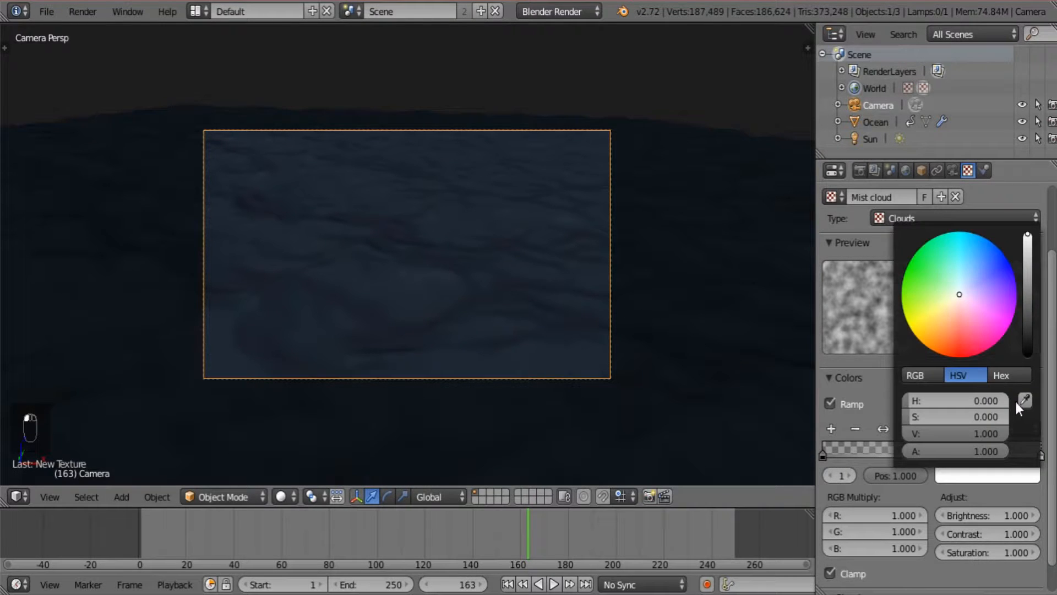
click(1022, 400)
click(458, 269)
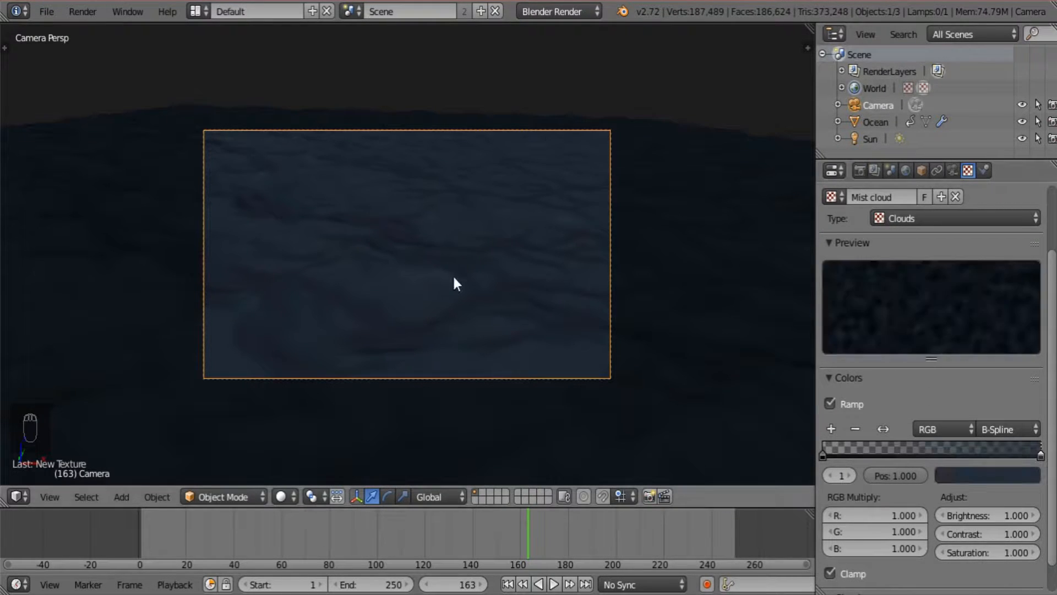
click(965, 469)
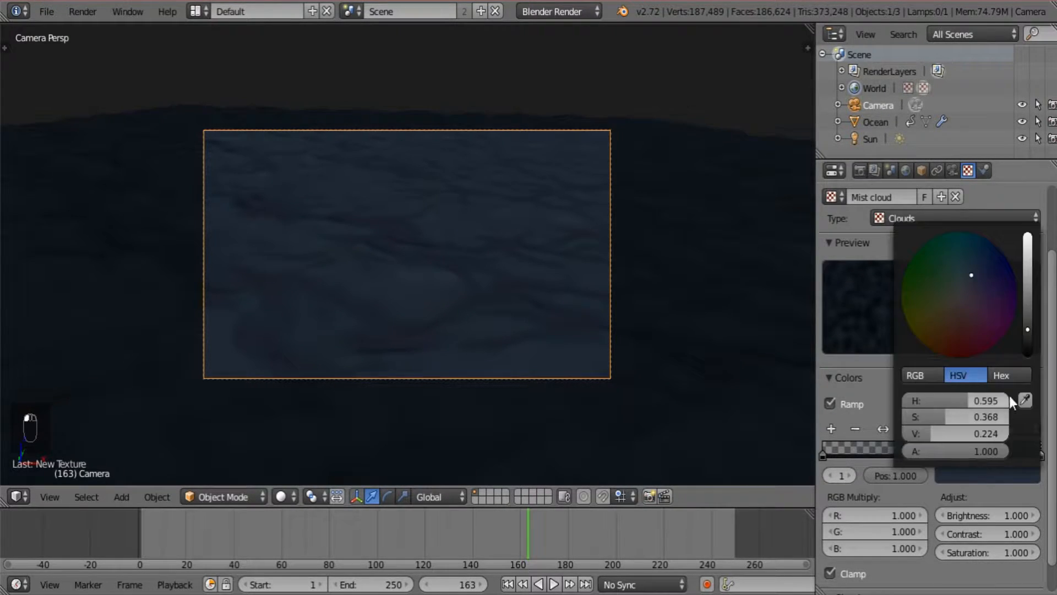
Set the ramp's first stop to an opaque pale blue-grey with a value of about 0.64
click(823, 453)
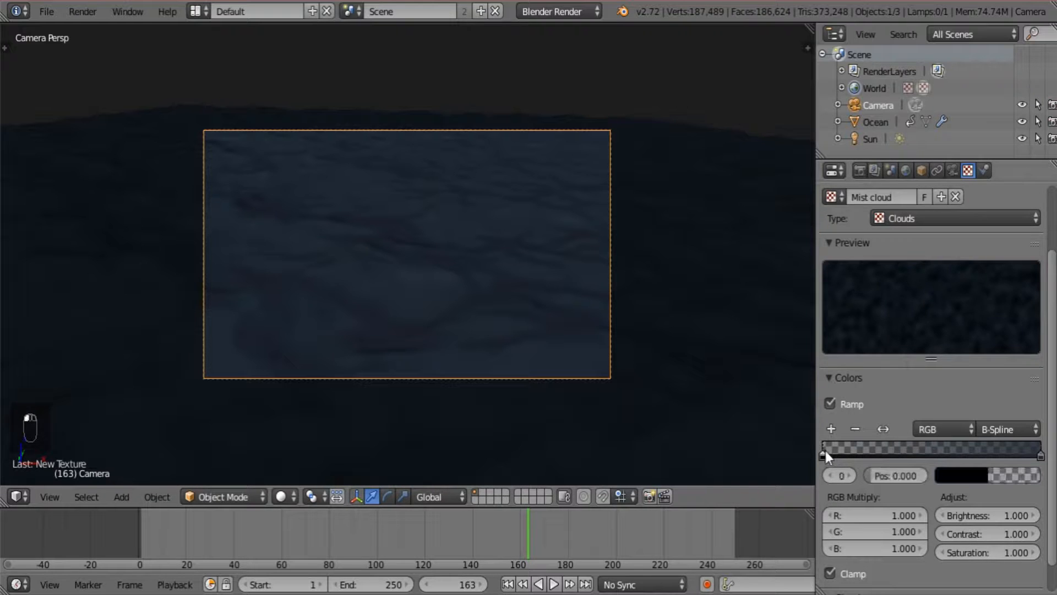
click(962, 475)
drag(1029, 338, 1033, 283)
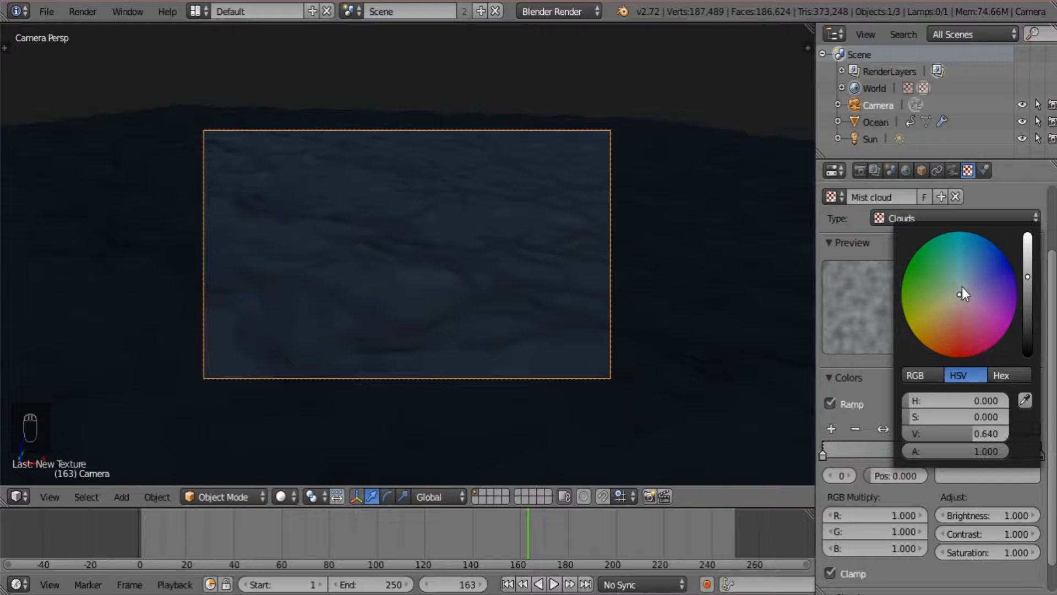
drag(962, 286, 961, 289)
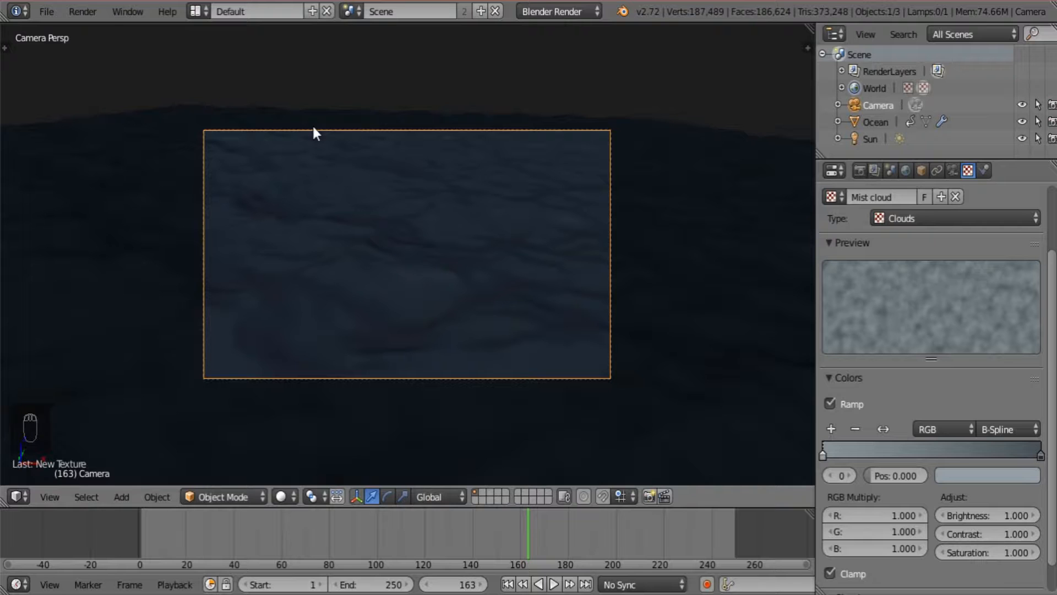
Enable Generate Foam on the Ocean modifier with a coverage of 0.25
right_click(548, 227)
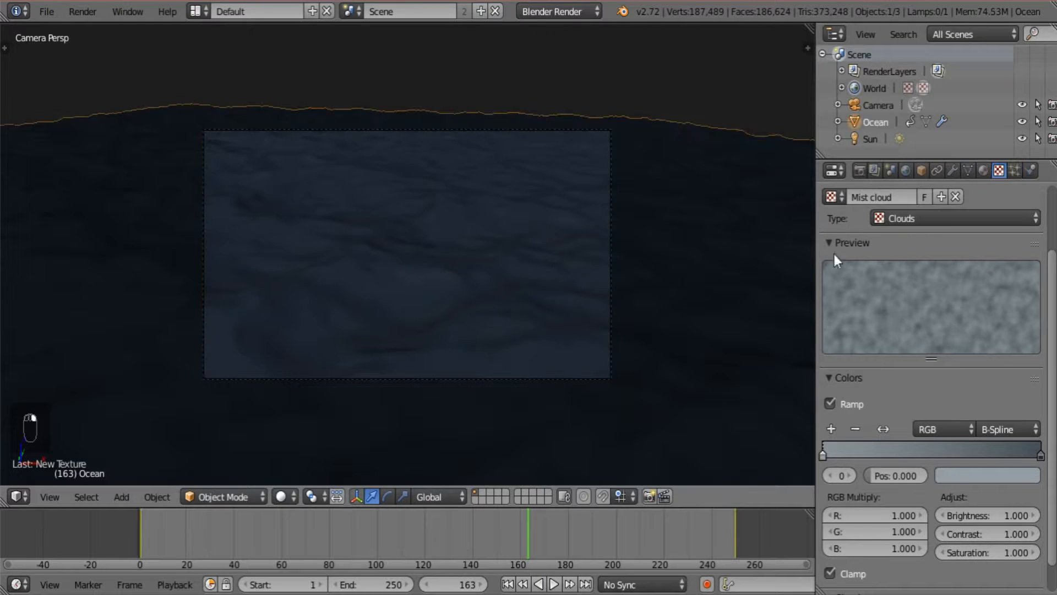
click(953, 171)
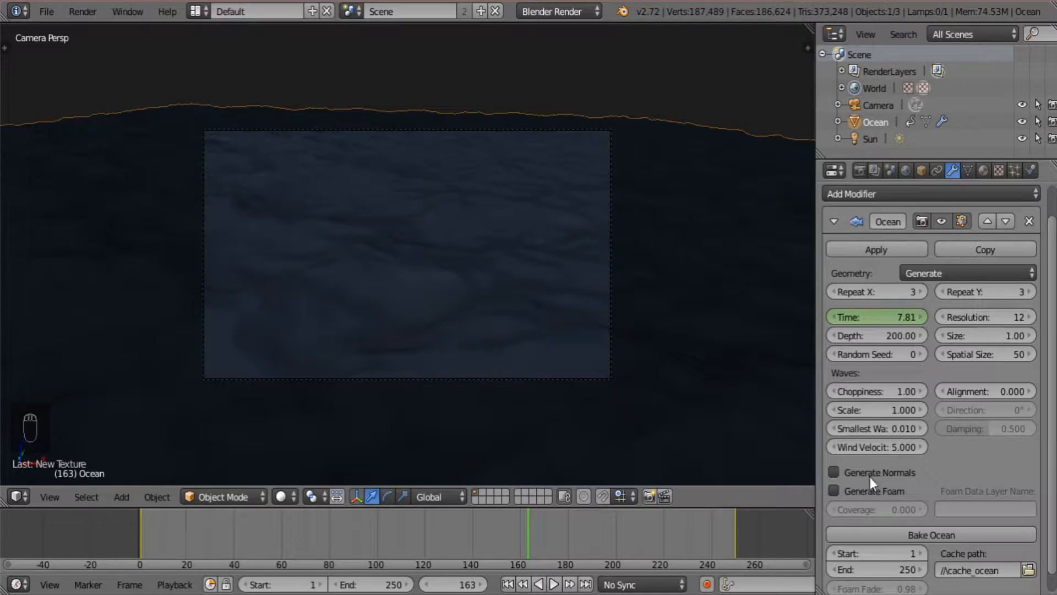
click(833, 491)
click(874, 507)
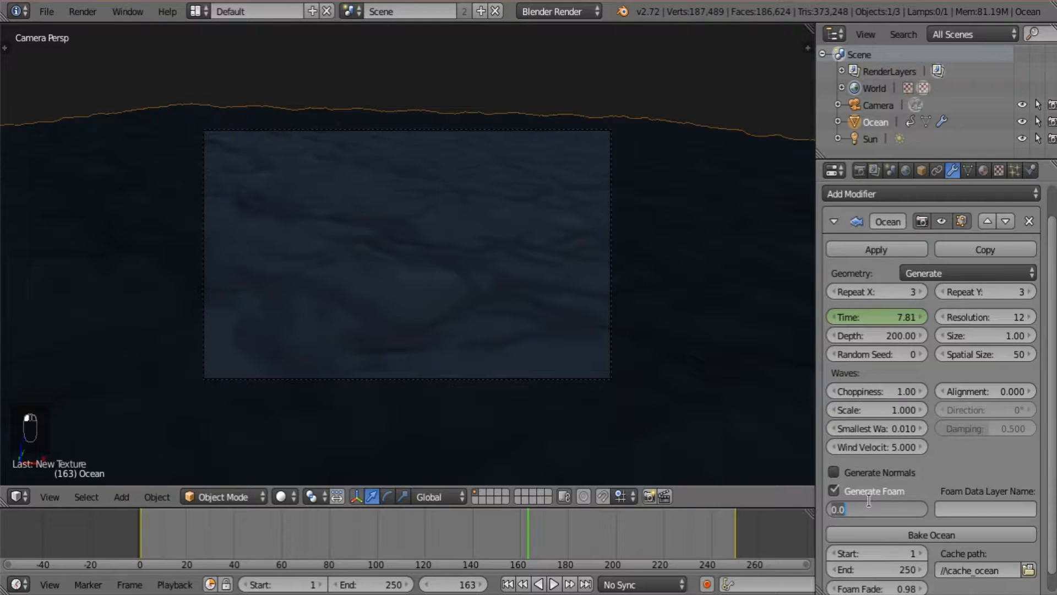
text(0.25)
key(Return)
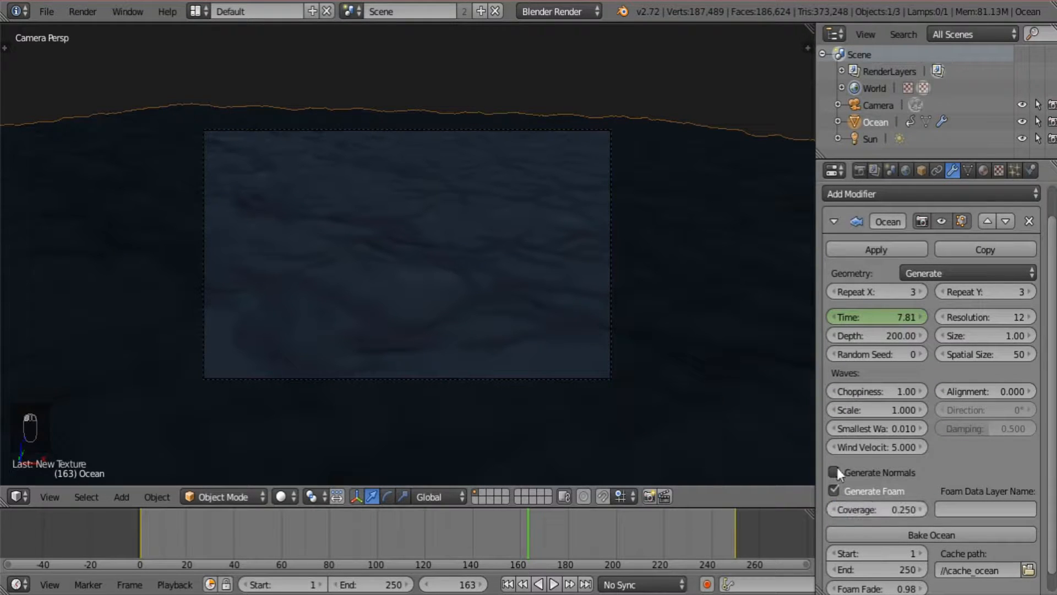
Add a new texture named "Ocean foam" to the Ocean material and set its type to Ocean
click(983, 170)
click(1000, 170)
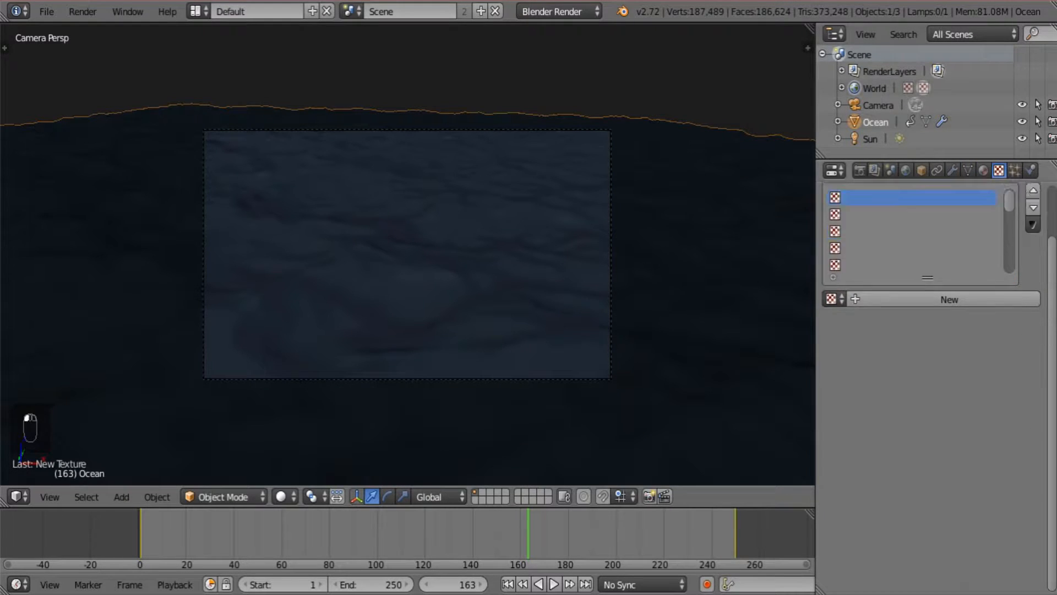
click(903, 299)
double_click(899, 358)
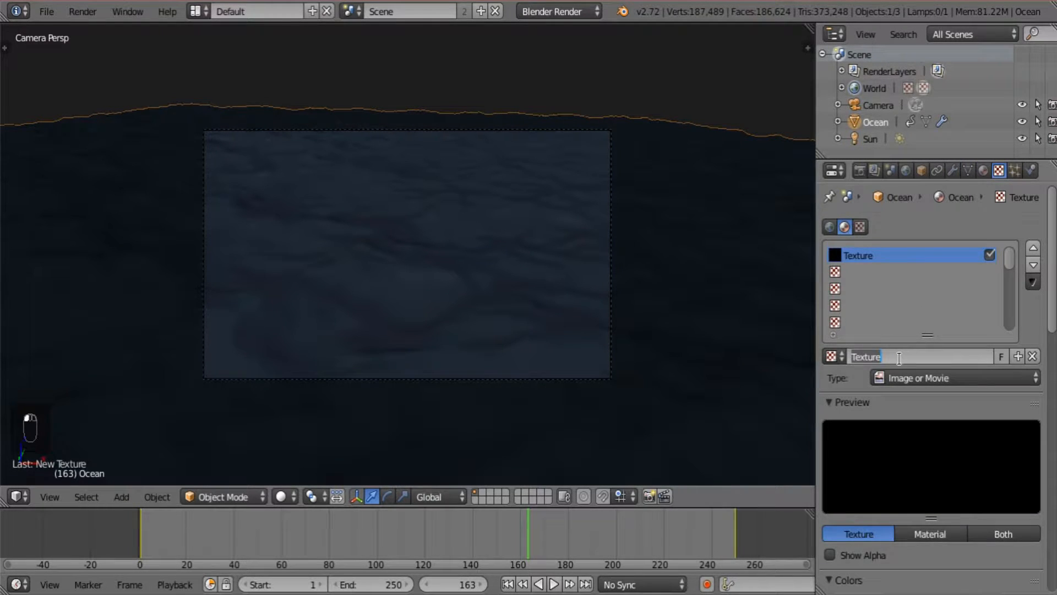
text(Ocean foam)
key(Return)
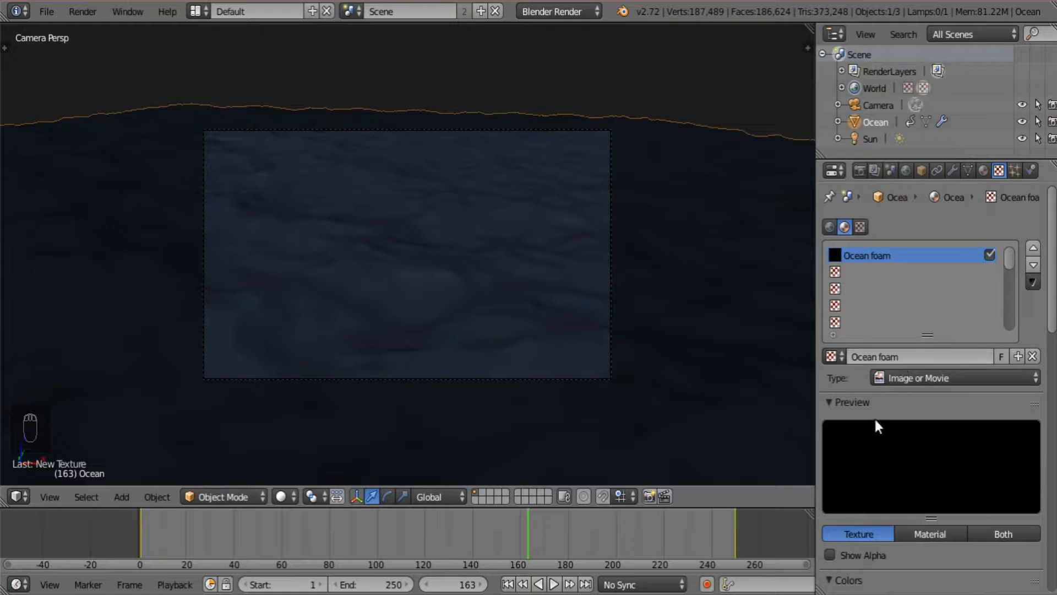
click(905, 378)
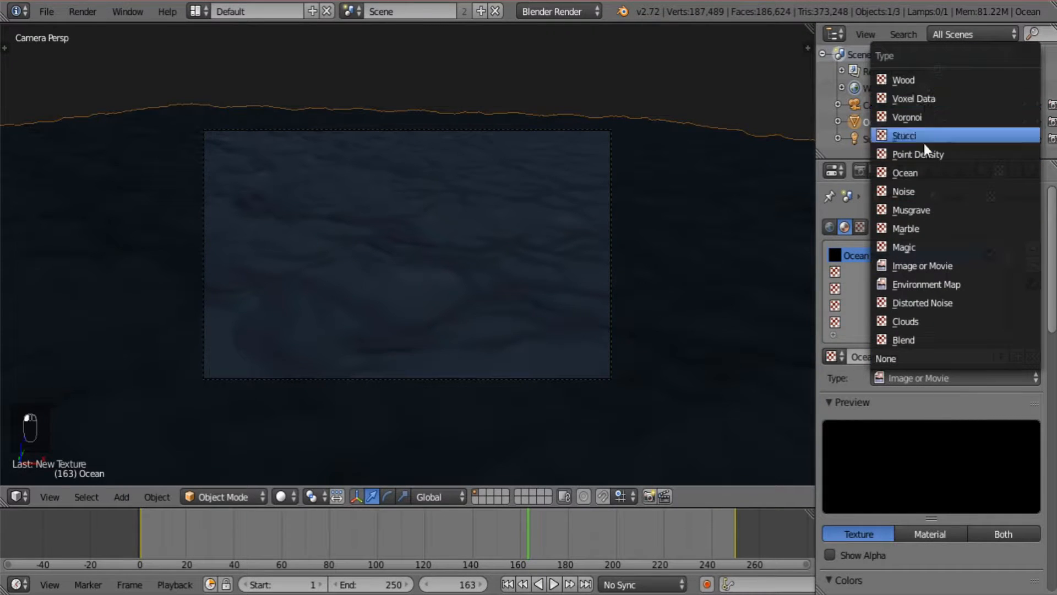
click(926, 173)
Set the Ocean foam texture's modifier object to Ocean and its output to Foam
scroll(936, 473, down, 6)
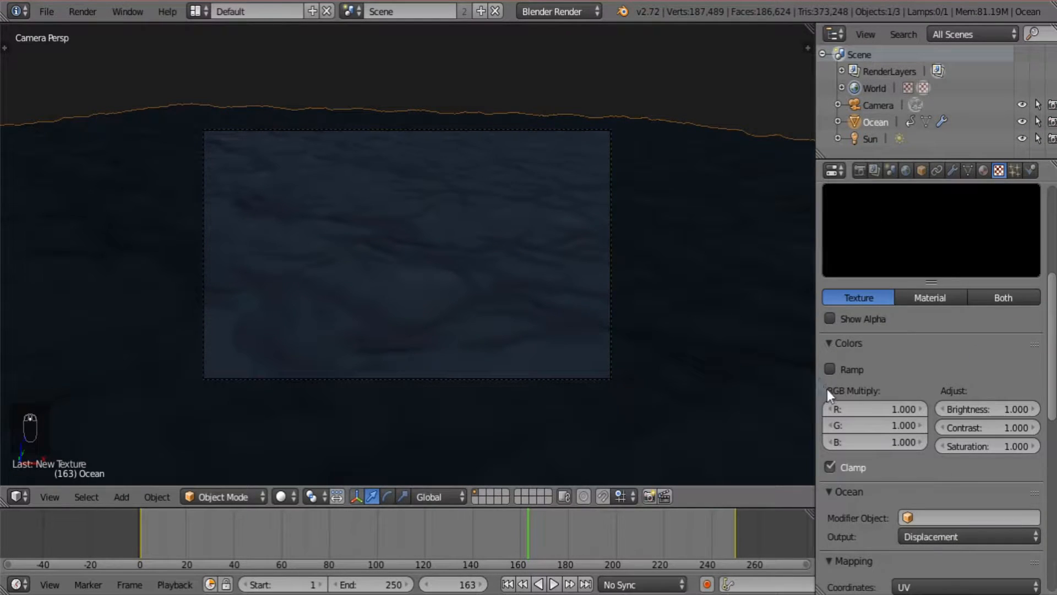
scroll(958, 537, down, 2)
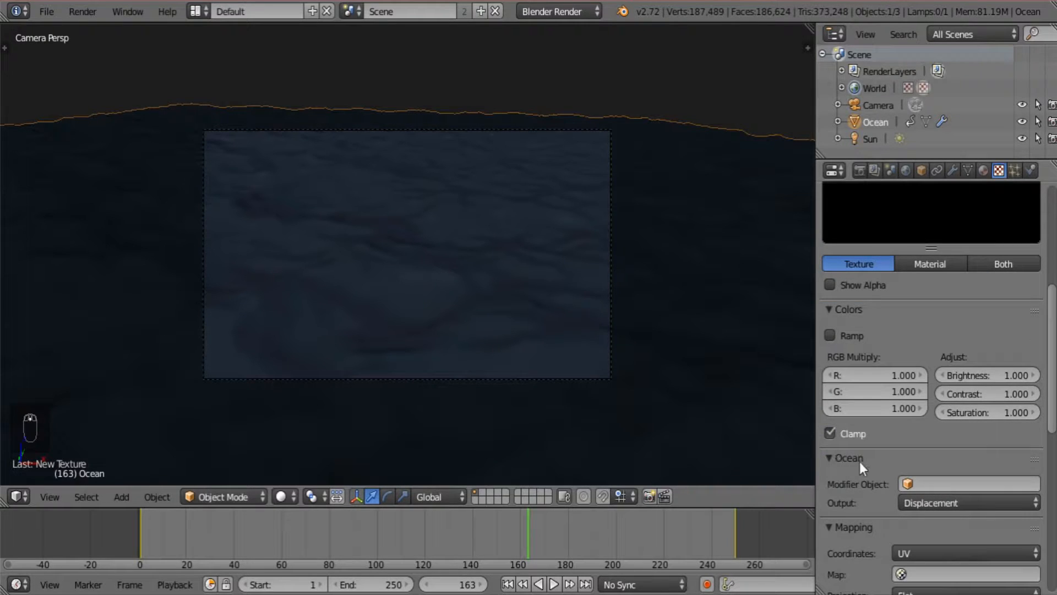
click(936, 484)
click(926, 329)
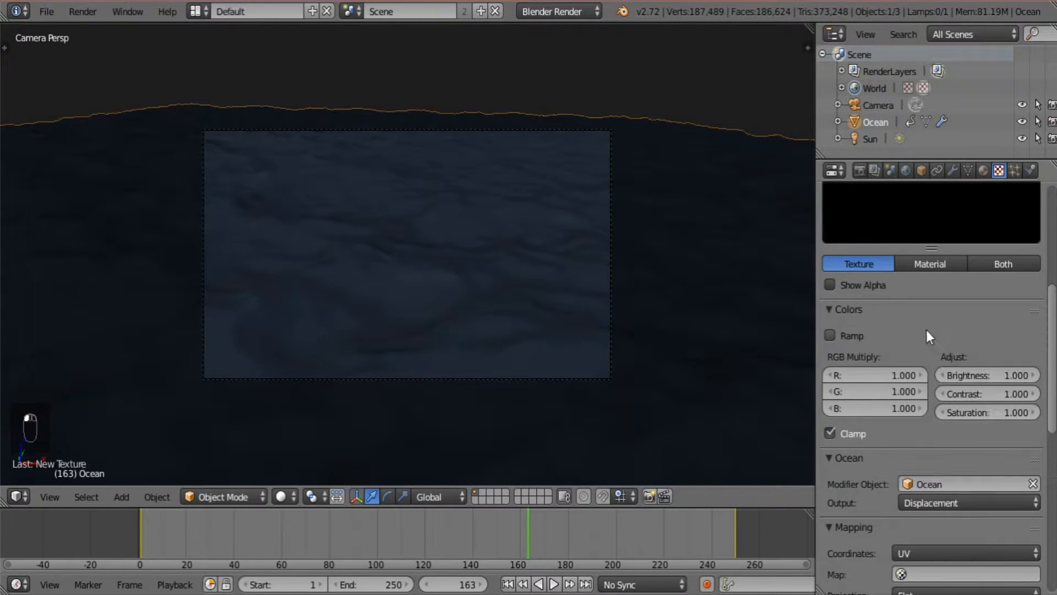
click(946, 504)
click(939, 464)
scroll(927, 441, up, 6)
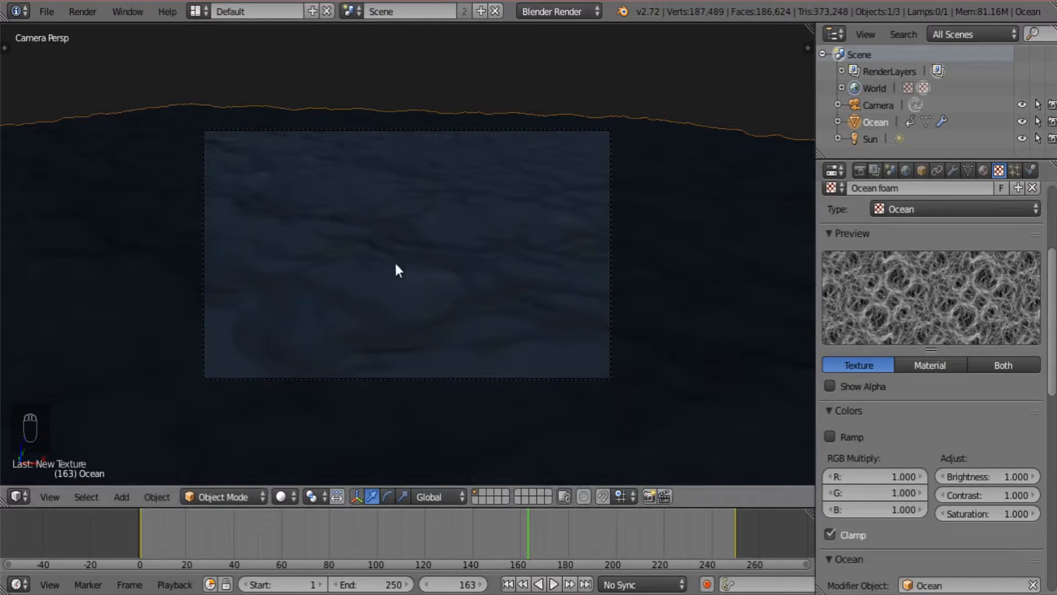
Enable the Ocean foam colour ramp with Constant interpolation and move its white stop to position 0.436
click(829, 436)
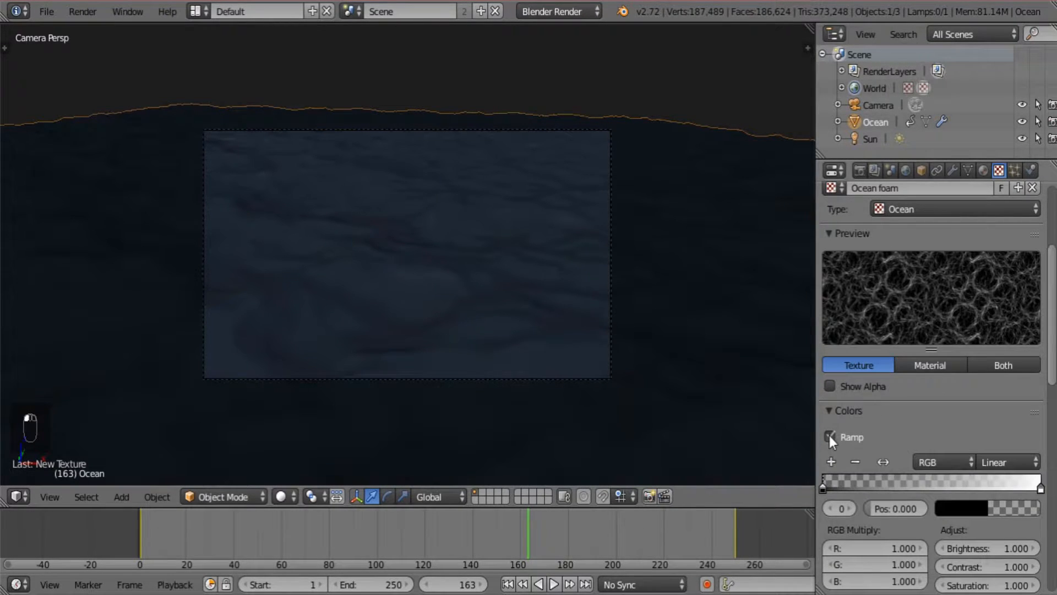
click(1008, 462)
click(1003, 361)
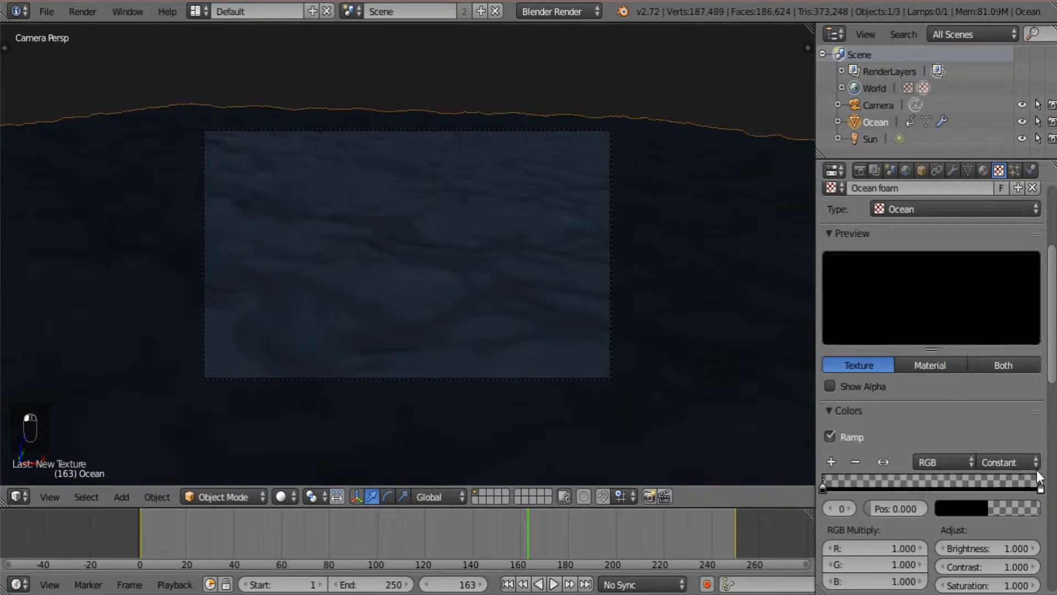
drag(1040, 488, 917, 482)
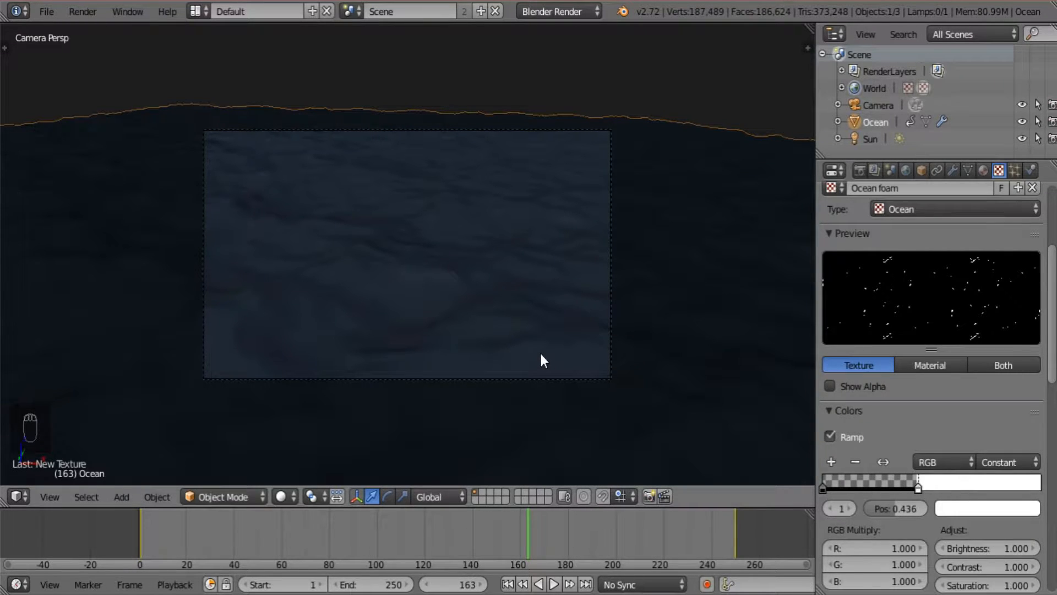
Render the current frame to check the foam, and return to the 3D camera view
key(F12)
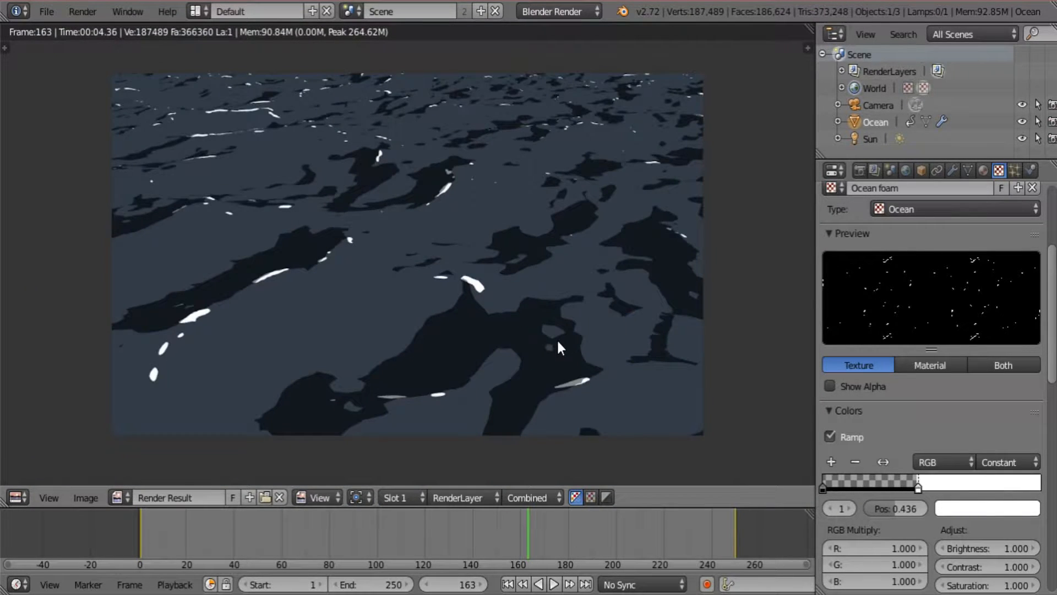
click(25, 490)
click(31, 477)
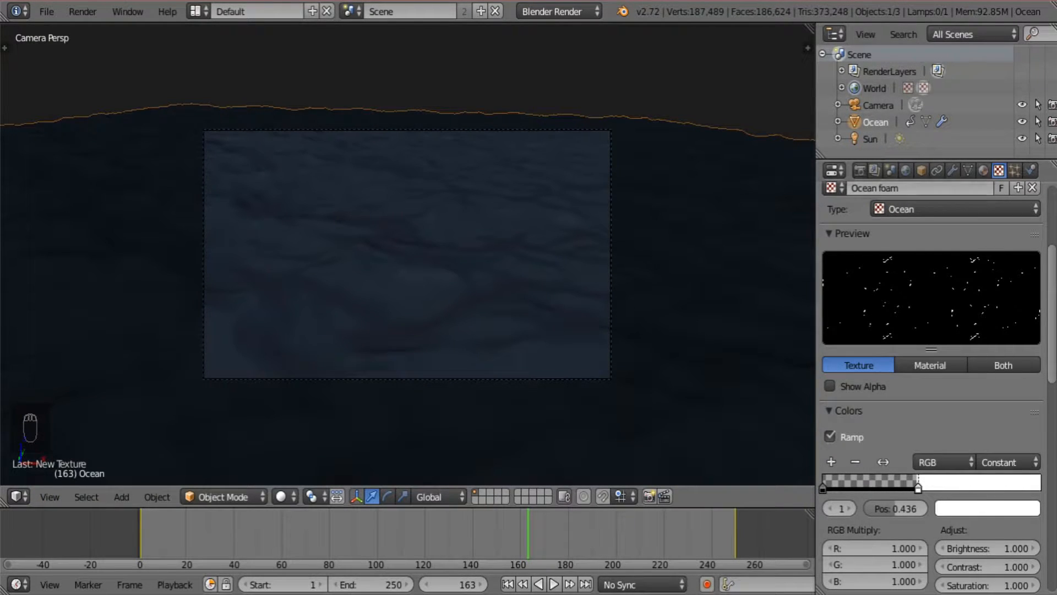
Add a second texture to the Ocean material and move it above Ocean foam in the texture list
scroll(1053, 366, up, 6)
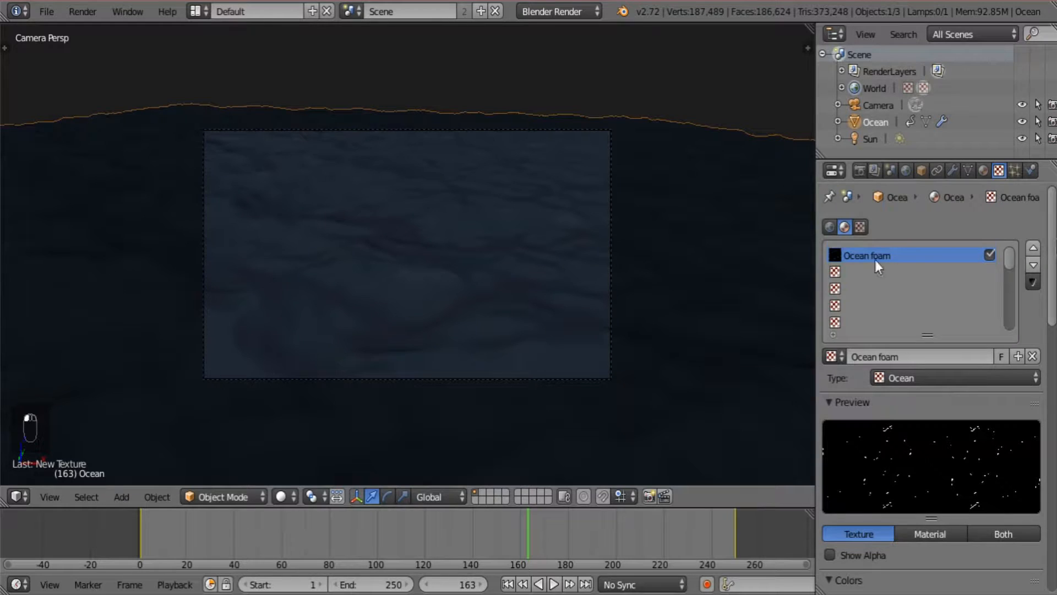
click(849, 272)
click(877, 355)
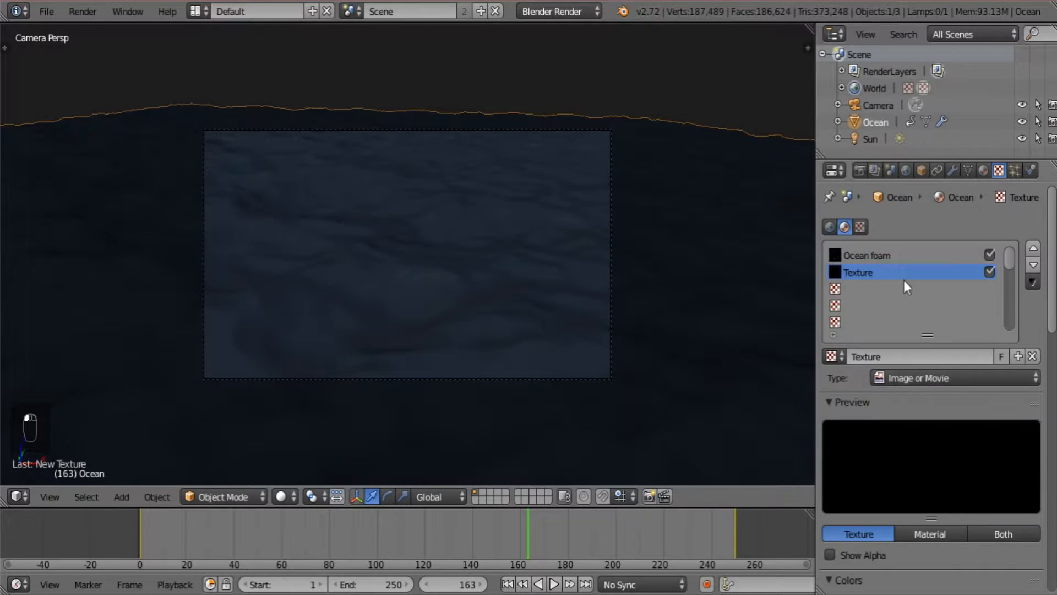
click(936, 256)
click(1028, 259)
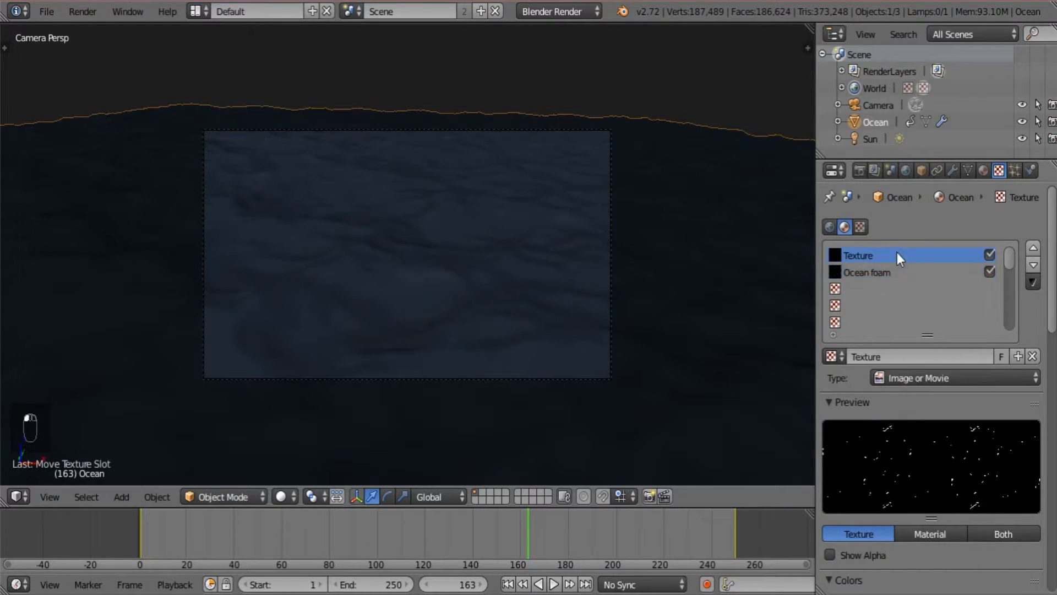
Rename the new texture "Color variation" and set its type to Blend
click(899, 361)
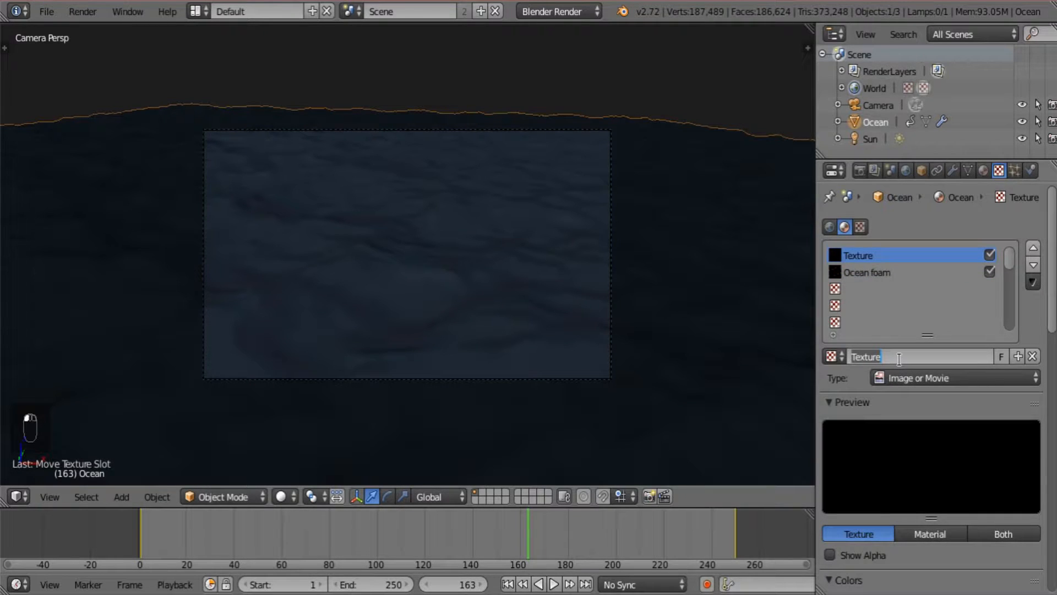
text(Color variation)
key(Return)
click(901, 376)
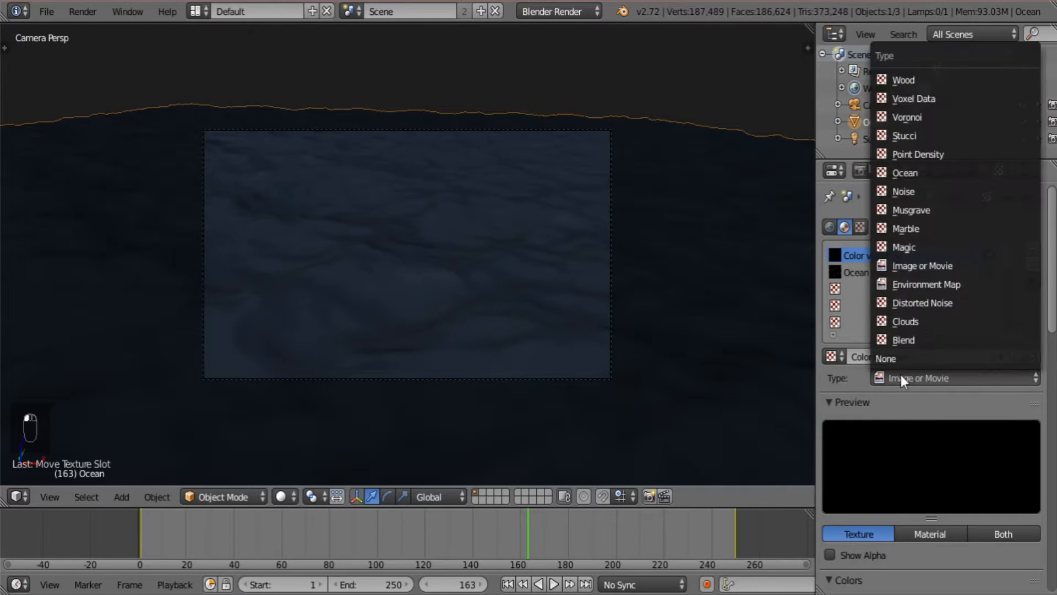
click(916, 340)
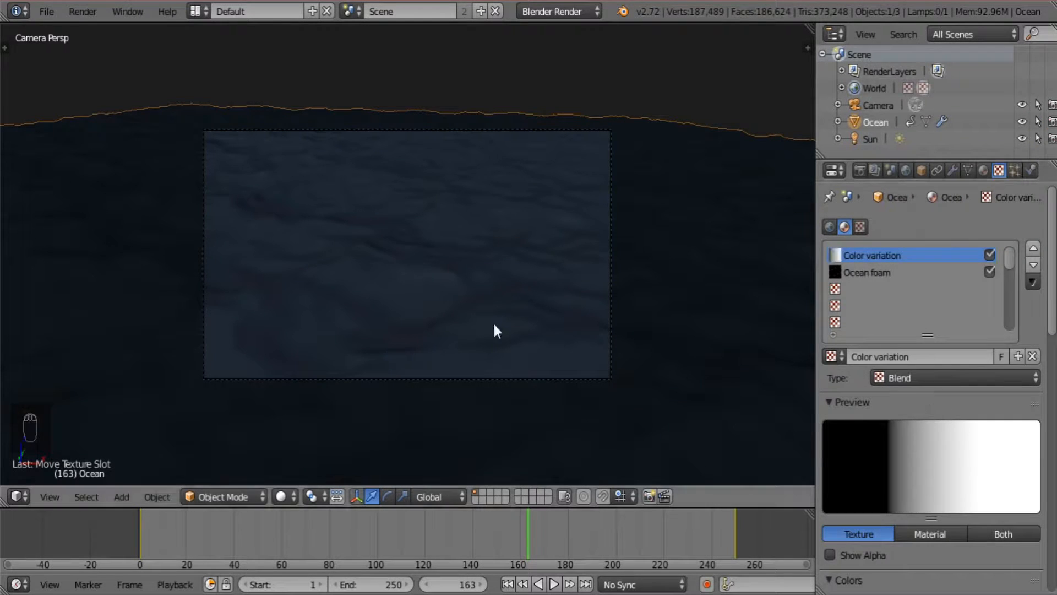
Enable the colour ramp on the Color variation texture and make its black first stop fully opaque
scroll(961, 308, down, 8)
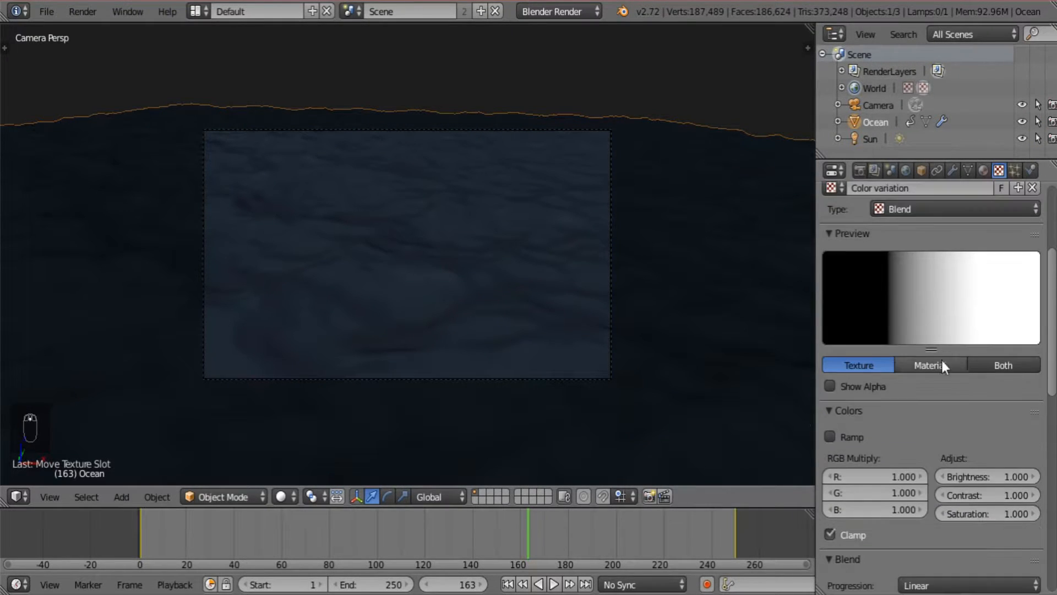
click(829, 436)
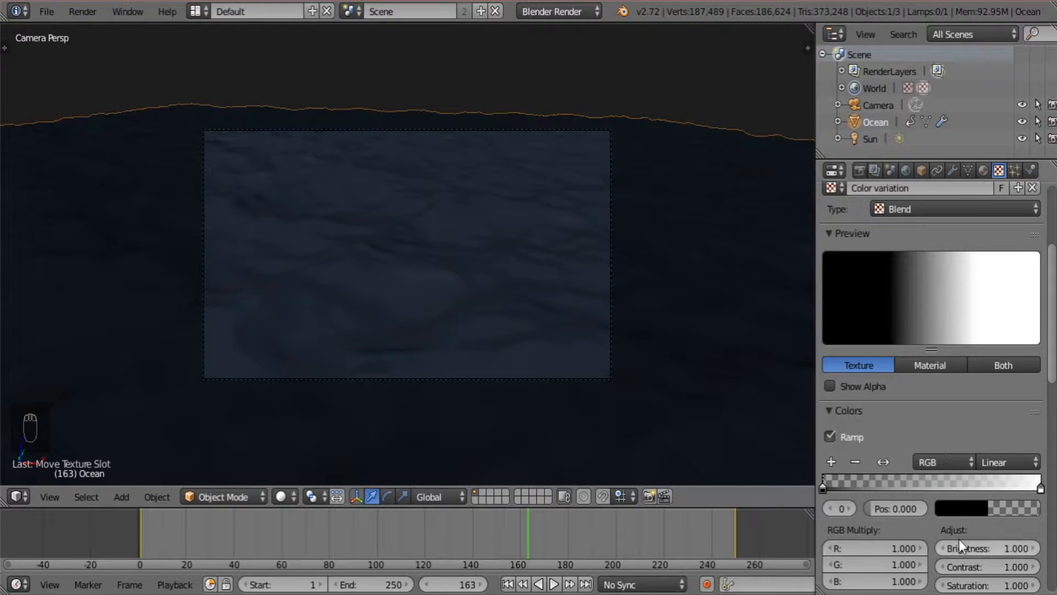
click(949, 505)
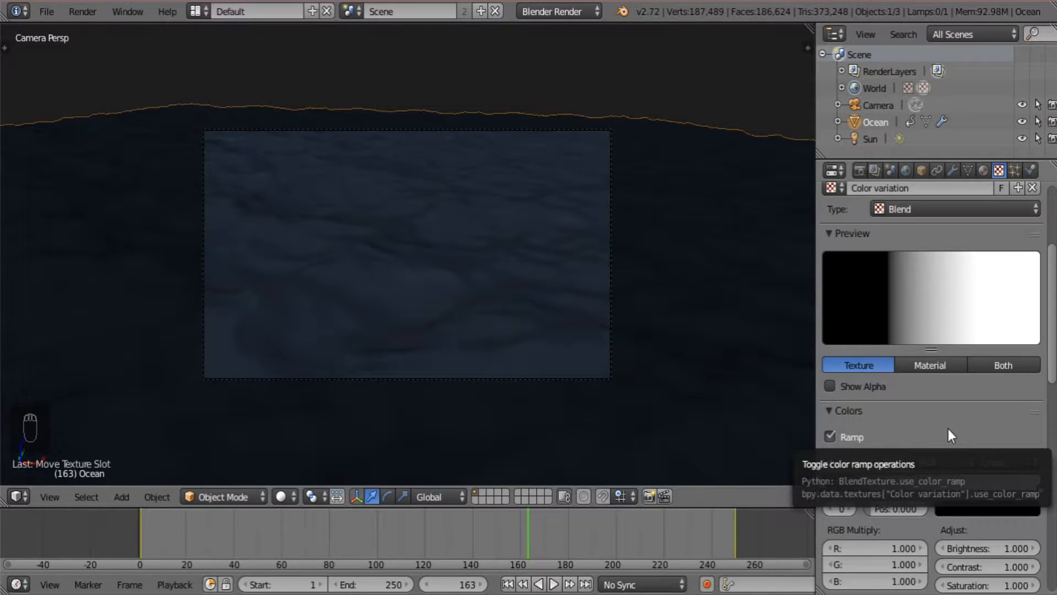
Set the Color variation blend direction to Vertical and its mapping coordinates to Generated
scroll(948, 429, down, 5)
scroll(990, 319, down, 4)
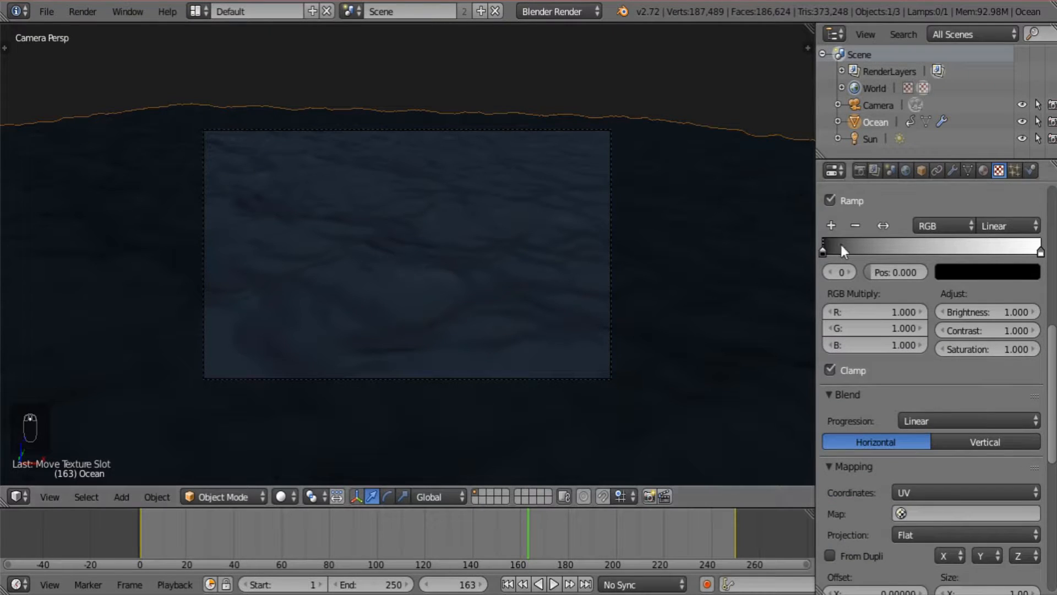
scroll(936, 391, down, 3)
click(966, 375)
scroll(950, 462, down, 3)
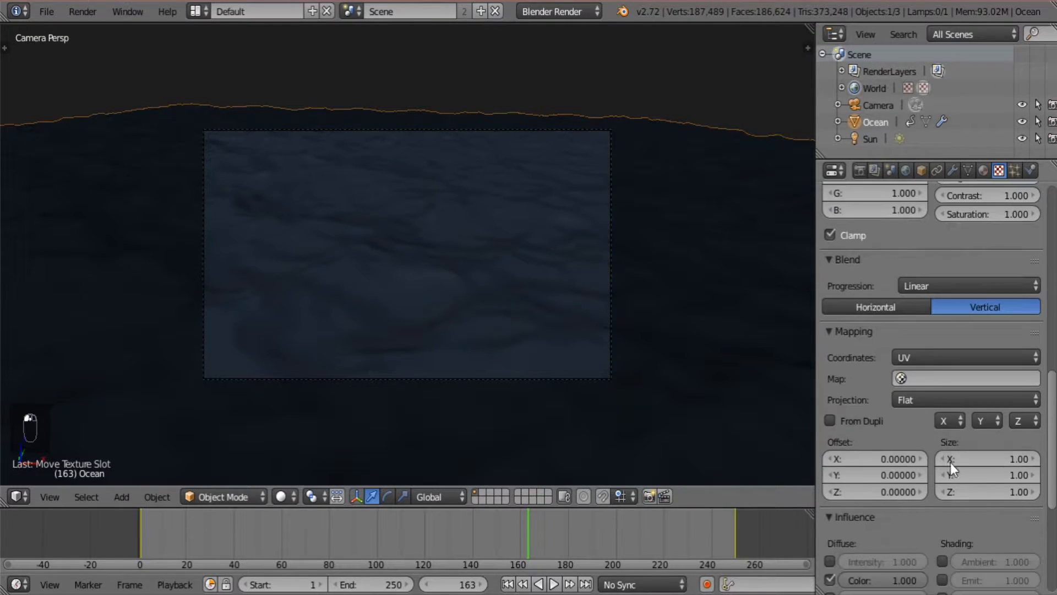
click(930, 356)
click(936, 299)
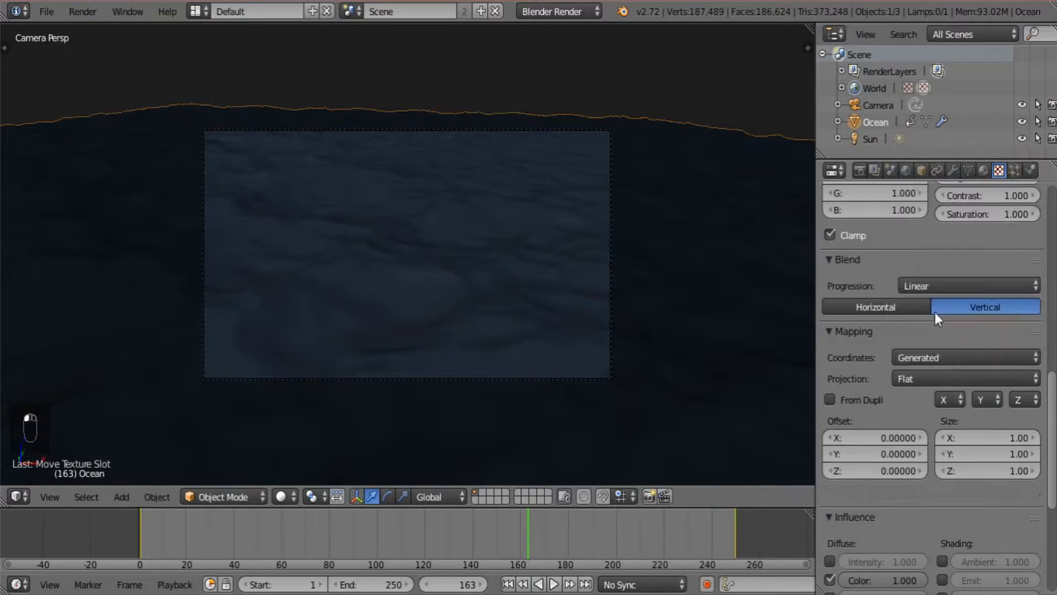
Remap the Color variation texture's X mapping axis to Y and its Y mapping axis to Z
click(946, 405)
click(963, 343)
click(989, 398)
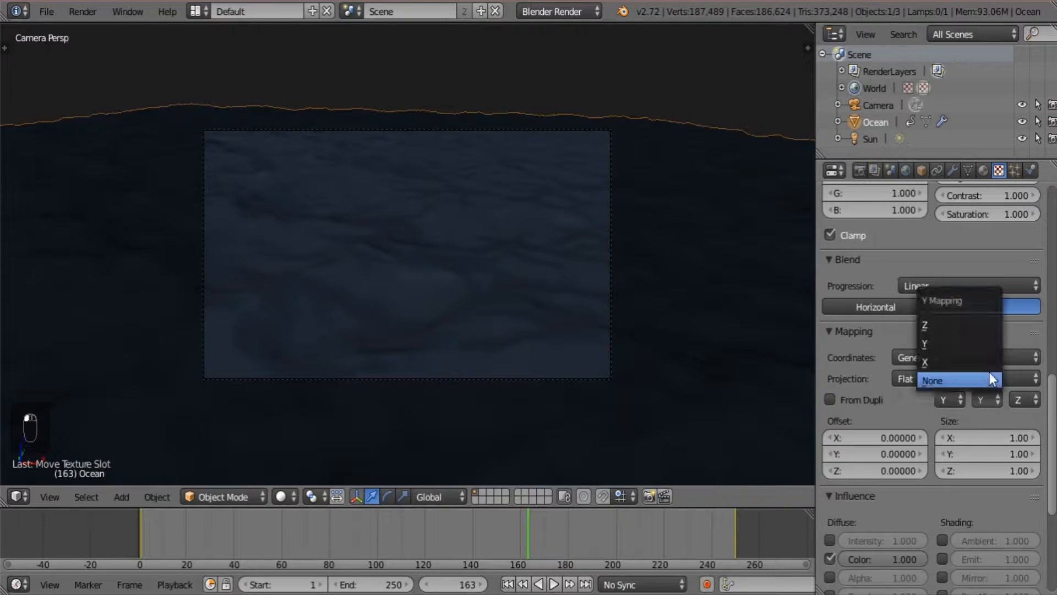
click(987, 329)
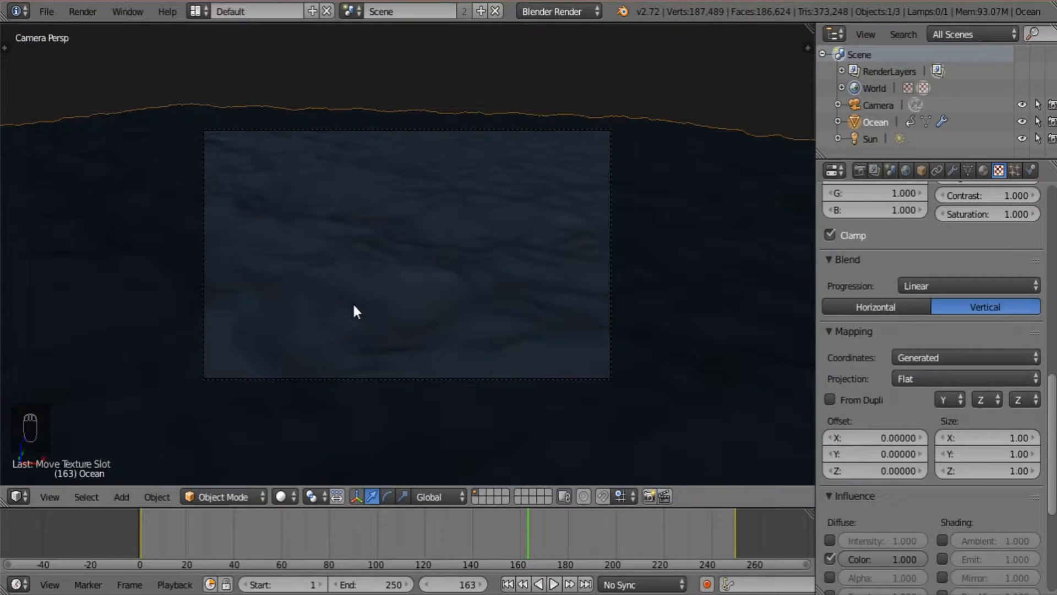
Set a render border around a small portrait area left of centre in the camera frame and preview it with Rendered shading
key(ctrl+b)
drag(287, 195, 393, 335)
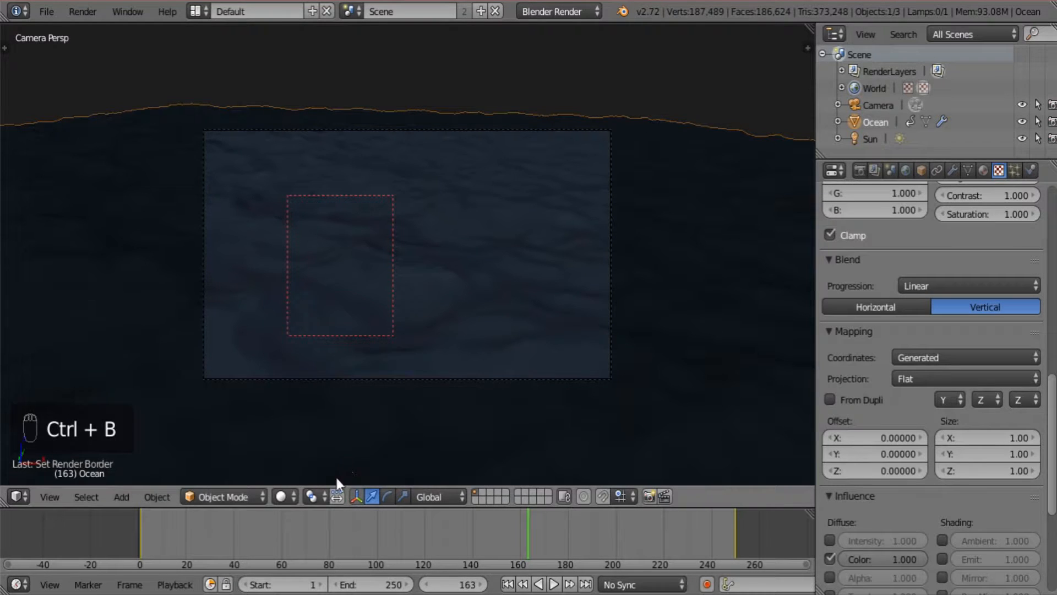
click(283, 496)
click(306, 379)
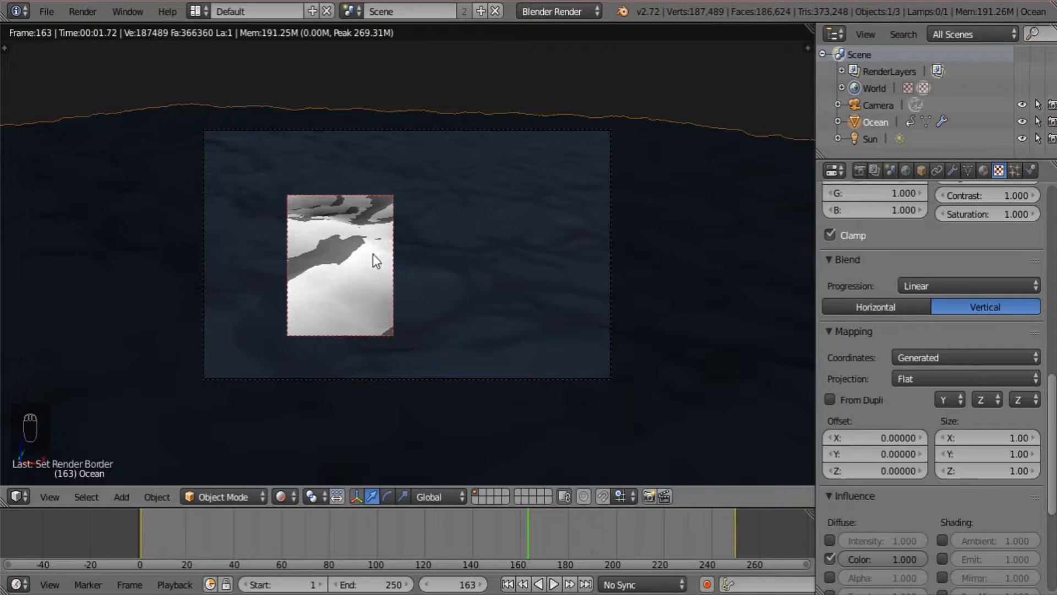
Set the Color variation texture's influence blend type to Overlay
scroll(906, 439, down, 8)
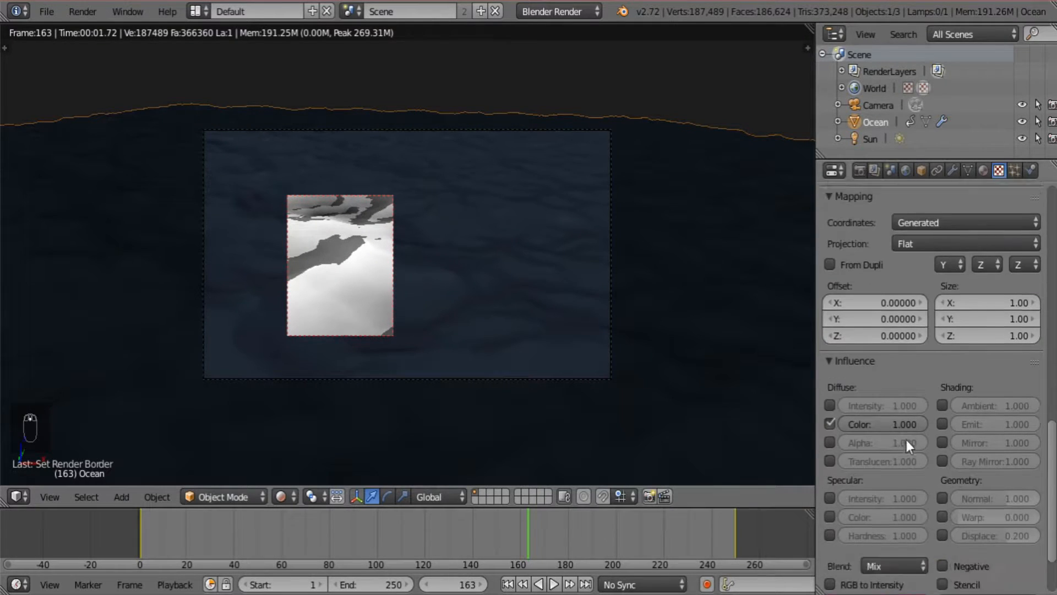
click(893, 480)
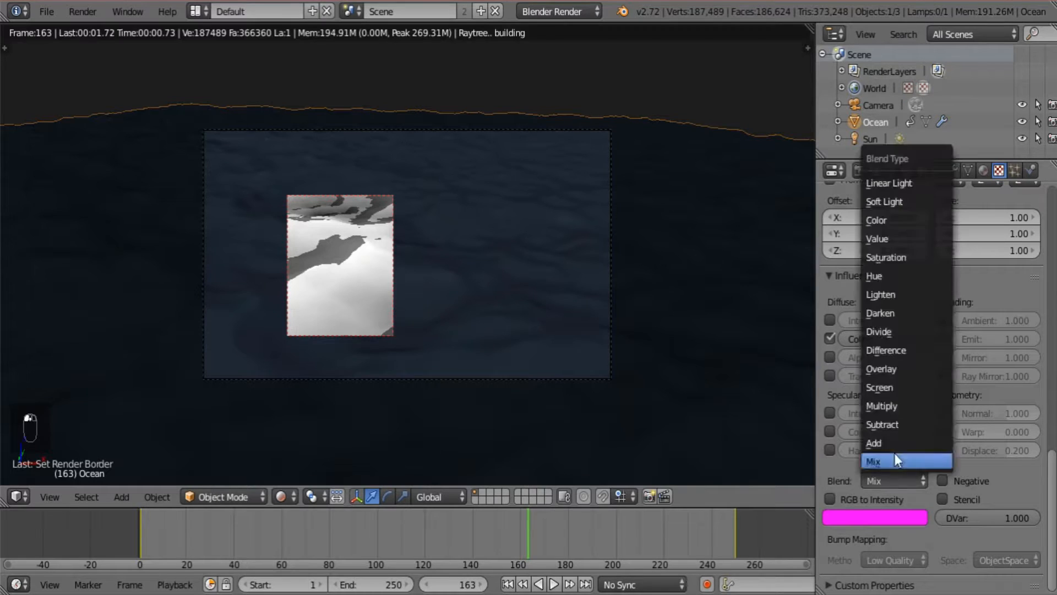
click(904, 361)
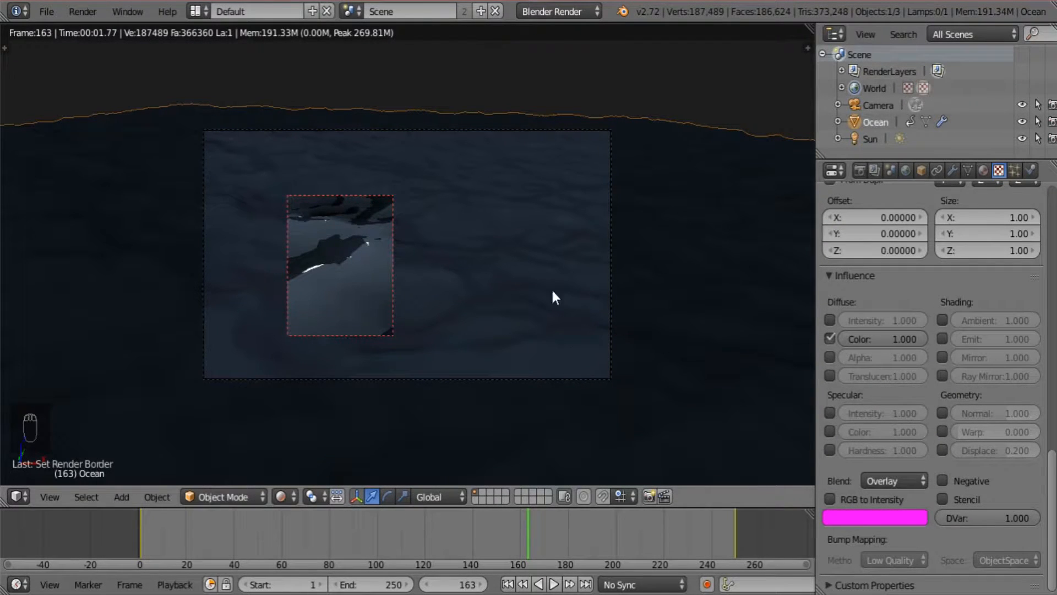
Save the file and return the viewport to Solid shading
click(46, 11)
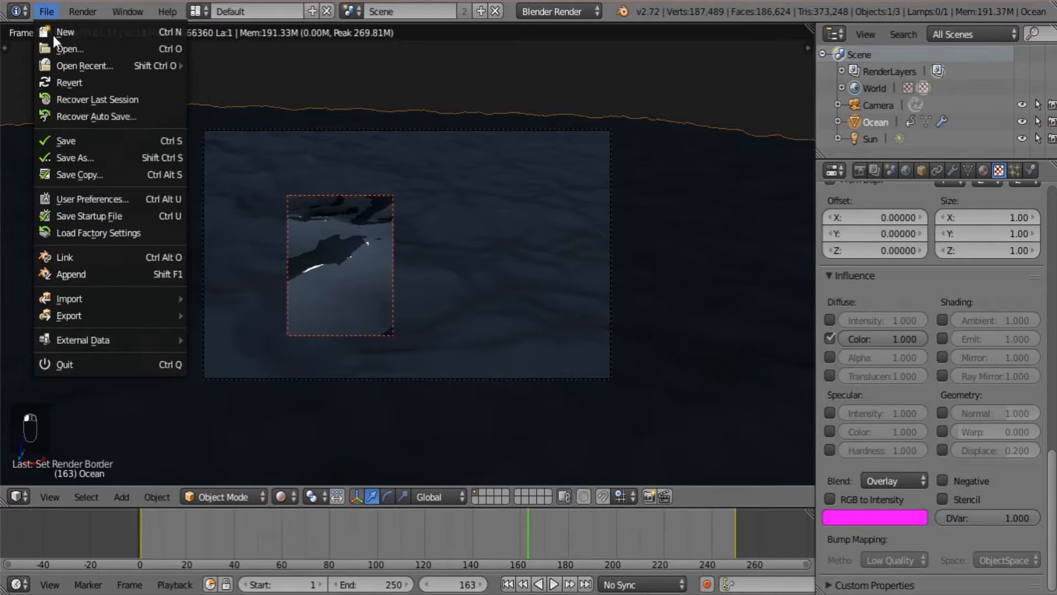
click(77, 137)
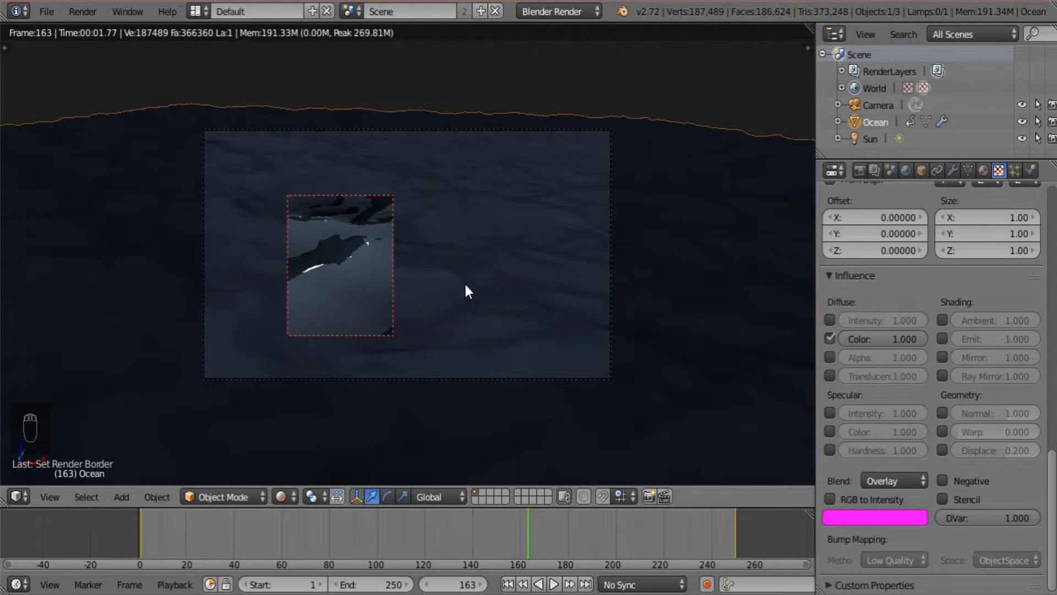
click(281, 496)
click(299, 440)
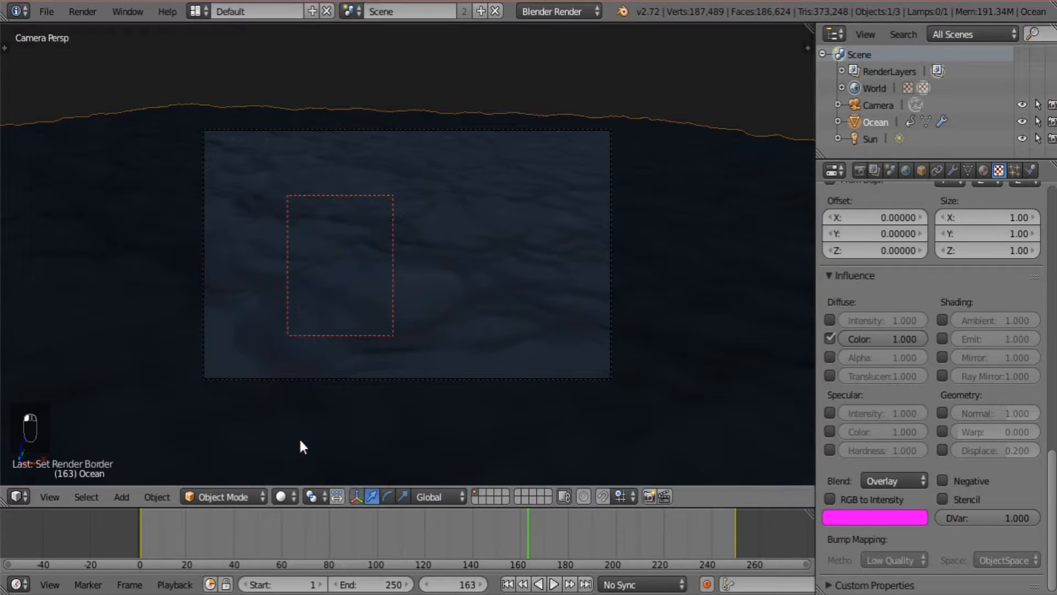
Set the Sun lamp's energy to 0.5
click(868, 138)
click(952, 170)
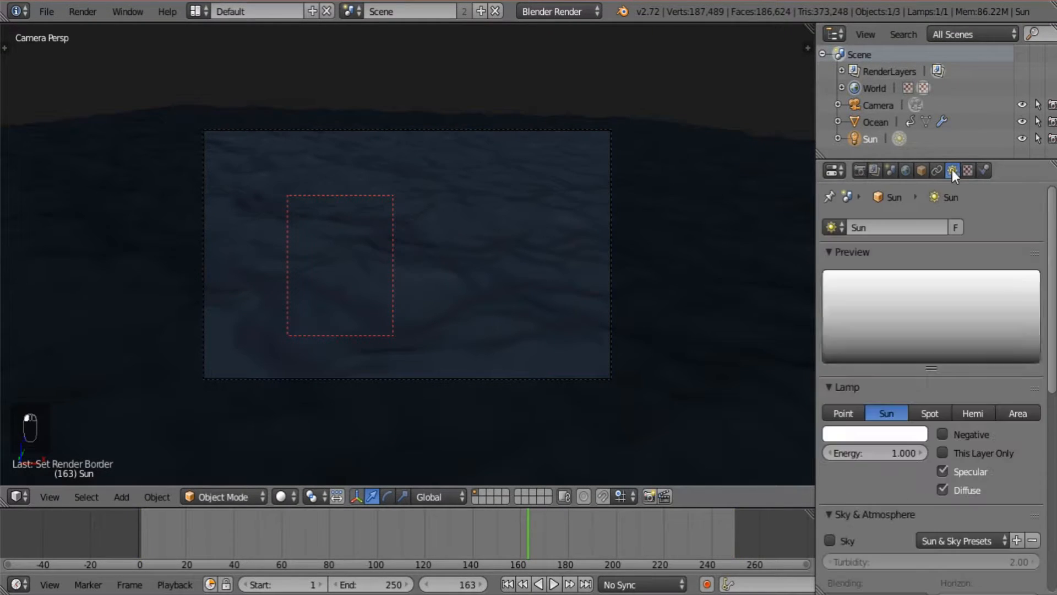
scroll(910, 381, down, 5)
click(881, 250)
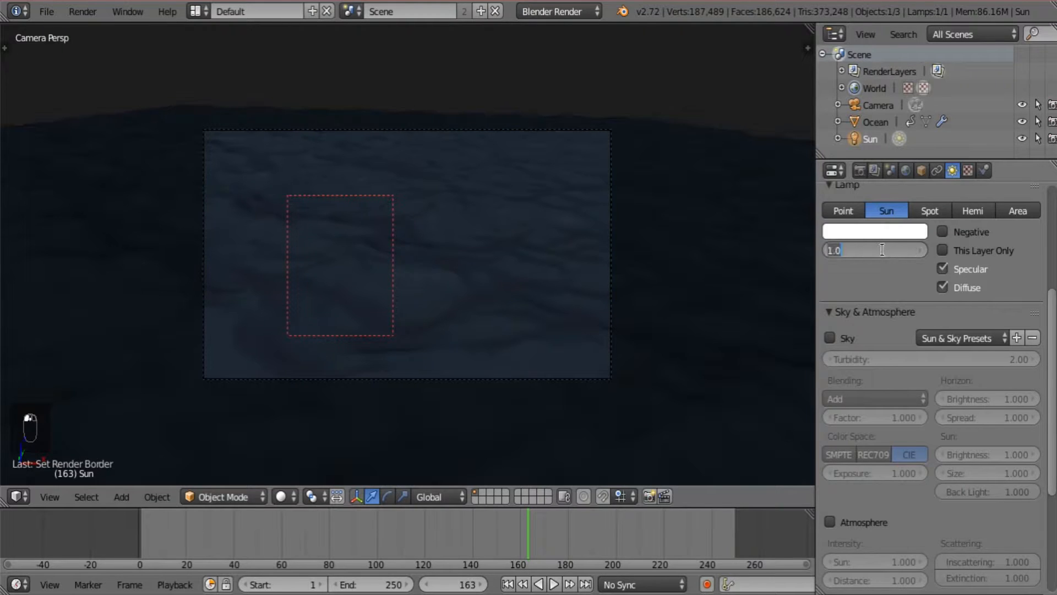
text(0.5)
key(Return)
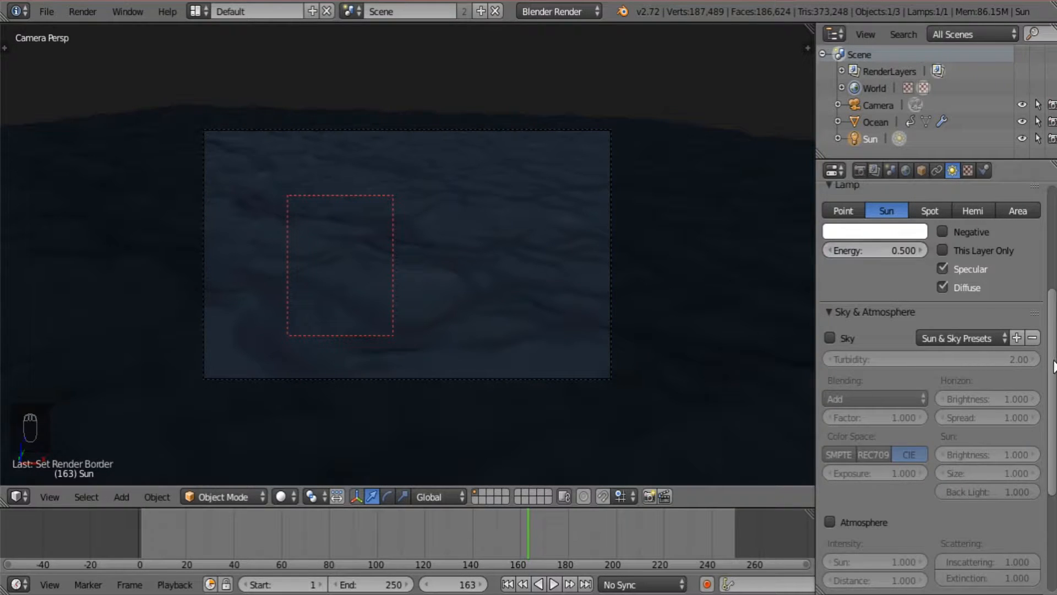
Set the Sun lamp's colour to a pale grey-blue with hue 0.544, saturation 0.120 and value 0.777
scroll(884, 250, up, 6)
click(888, 383)
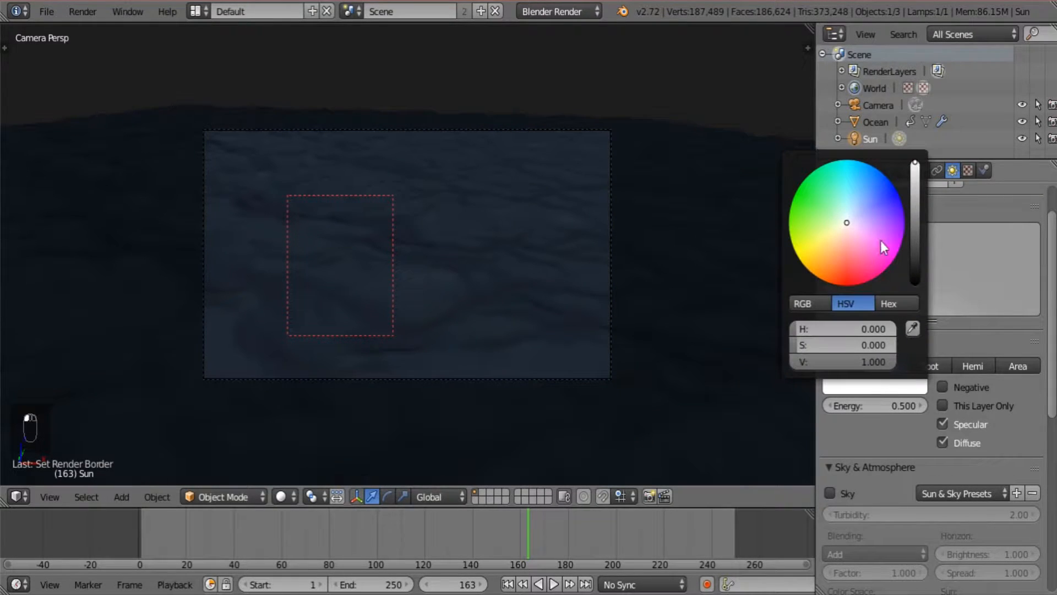
click(848, 217)
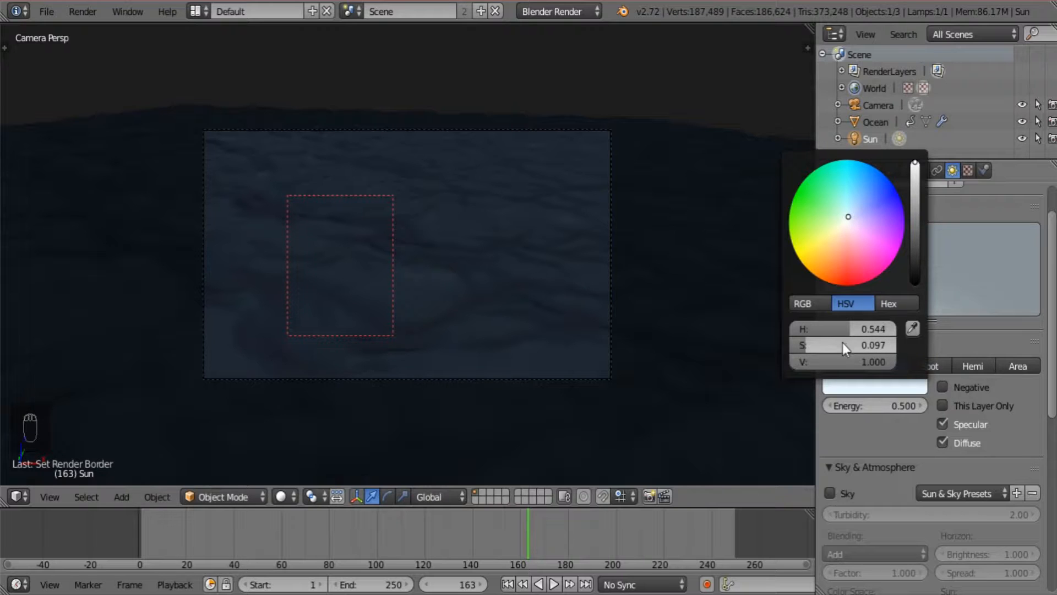
drag(855, 358, 829, 339)
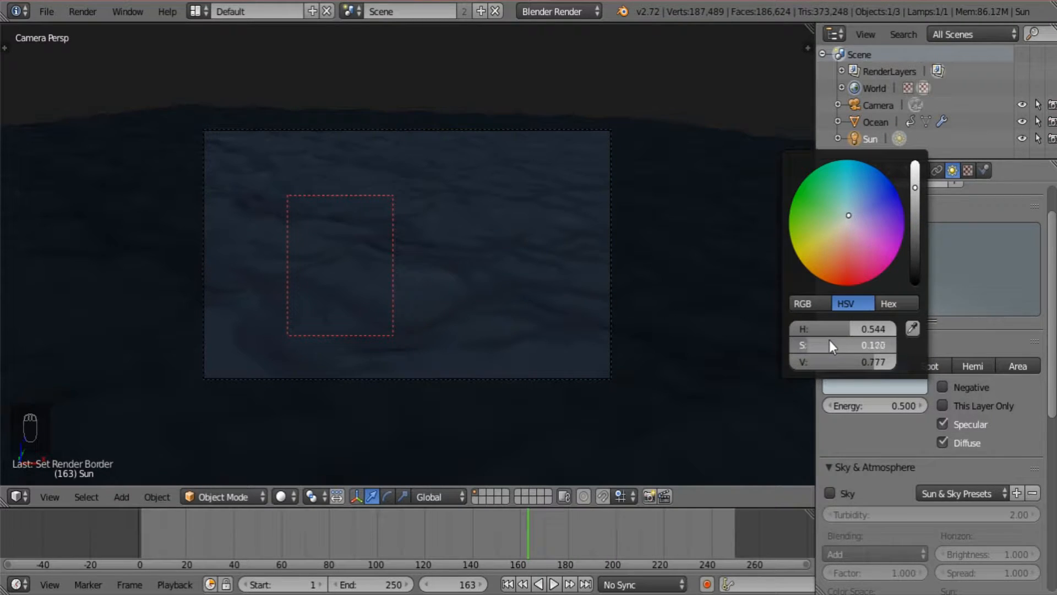
Set the world's Environment Lighting energy to 0.8
click(906, 170)
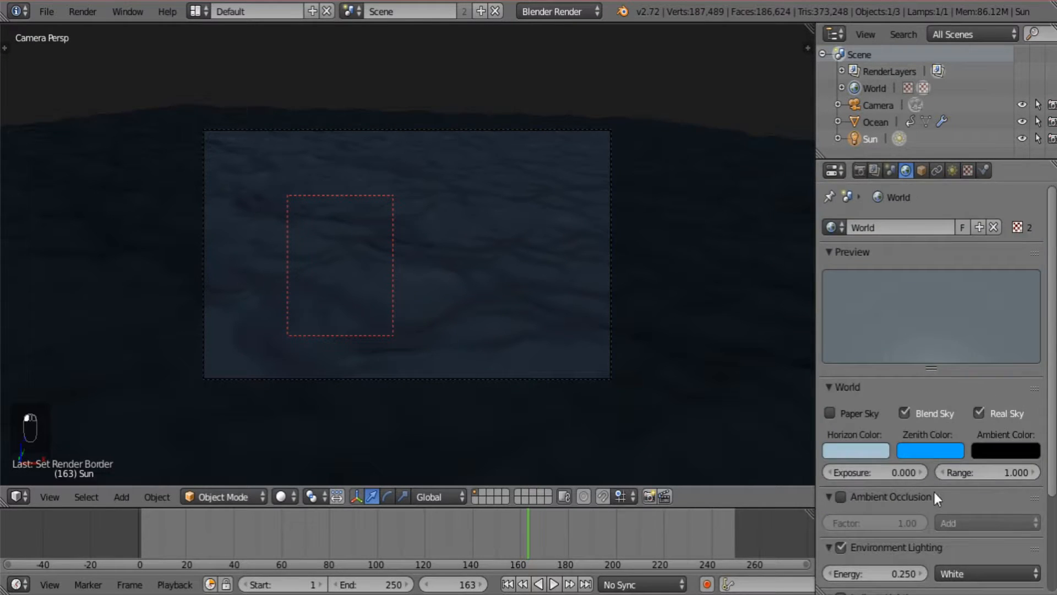
scroll(934, 491, down, 5)
click(875, 446)
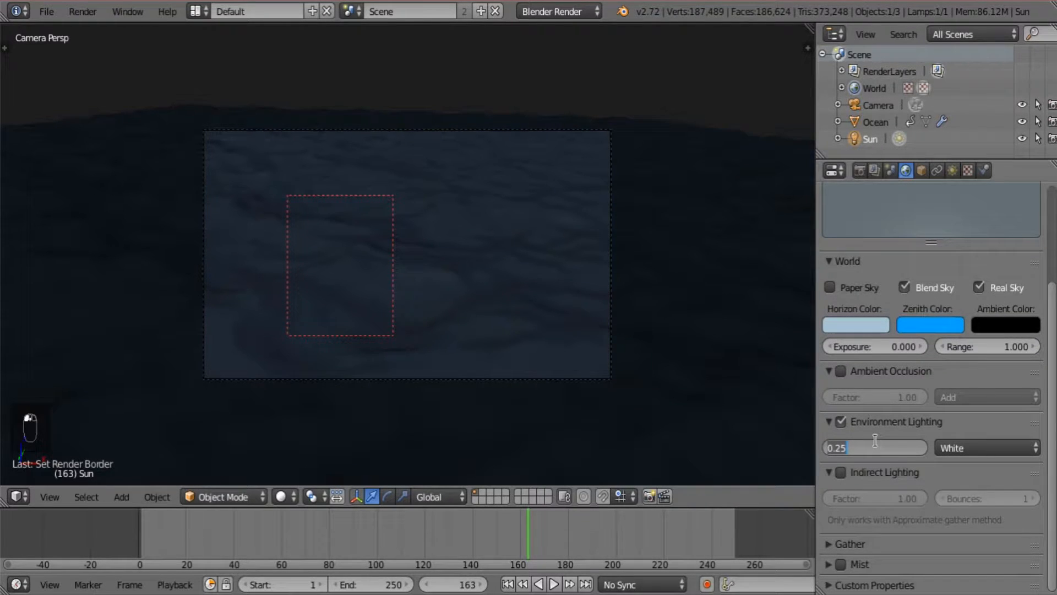
key(Return)
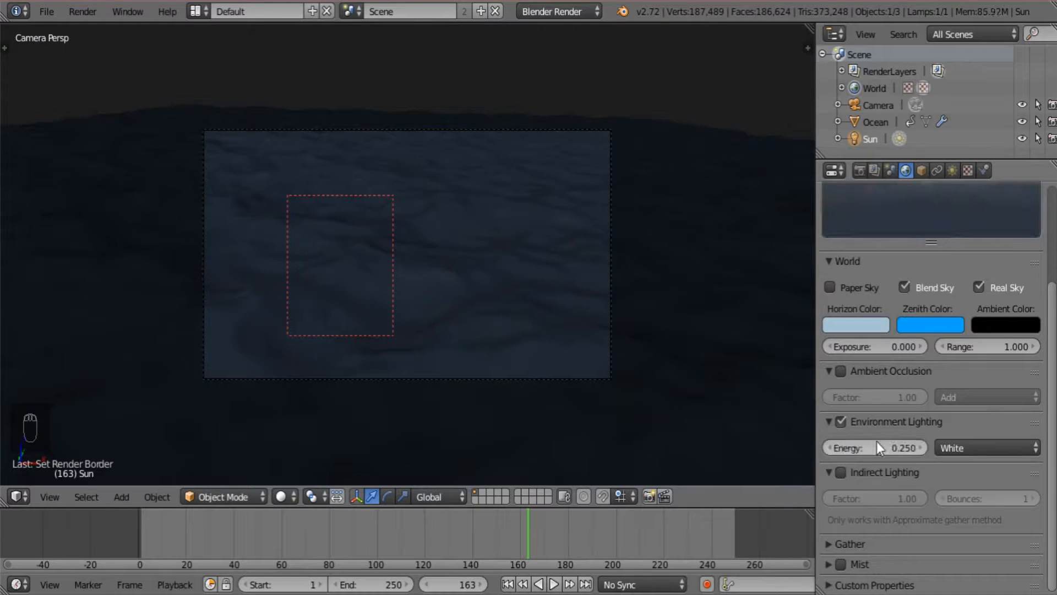
key(KP_8)
click(874, 441)
text(0.8)
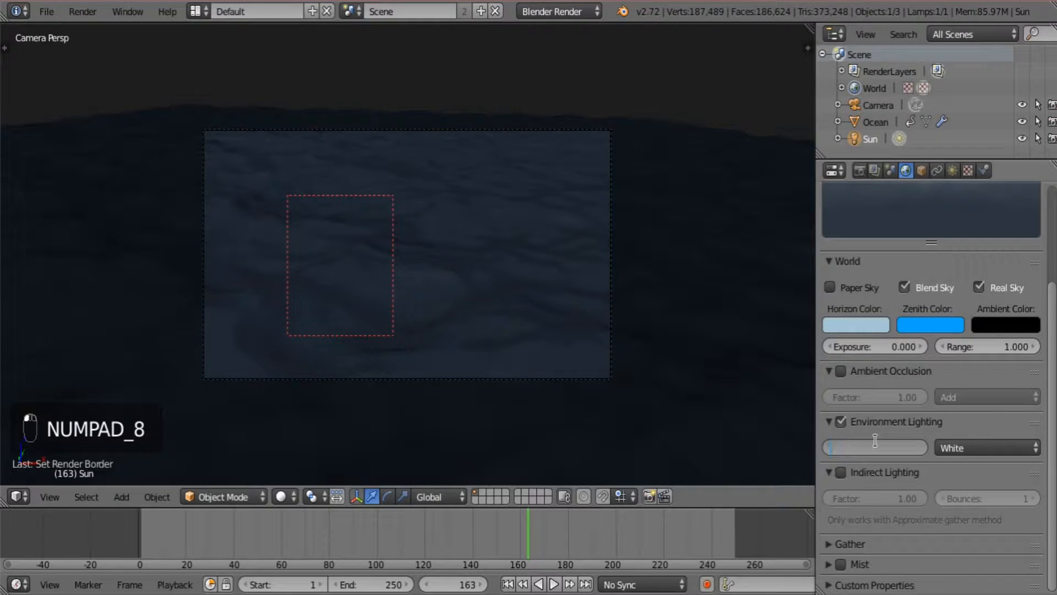
key(Return)
Save the file with the render border extended around the whole camera frame, and render the current frame
click(38, 11)
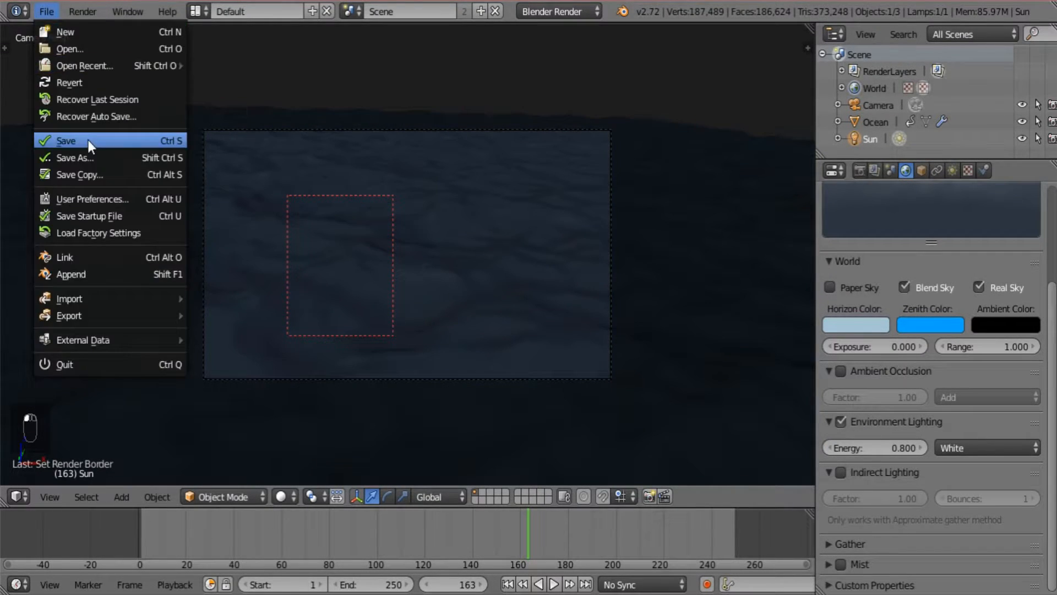
key(ctrl+b)
drag(126, 103, 621, 410)
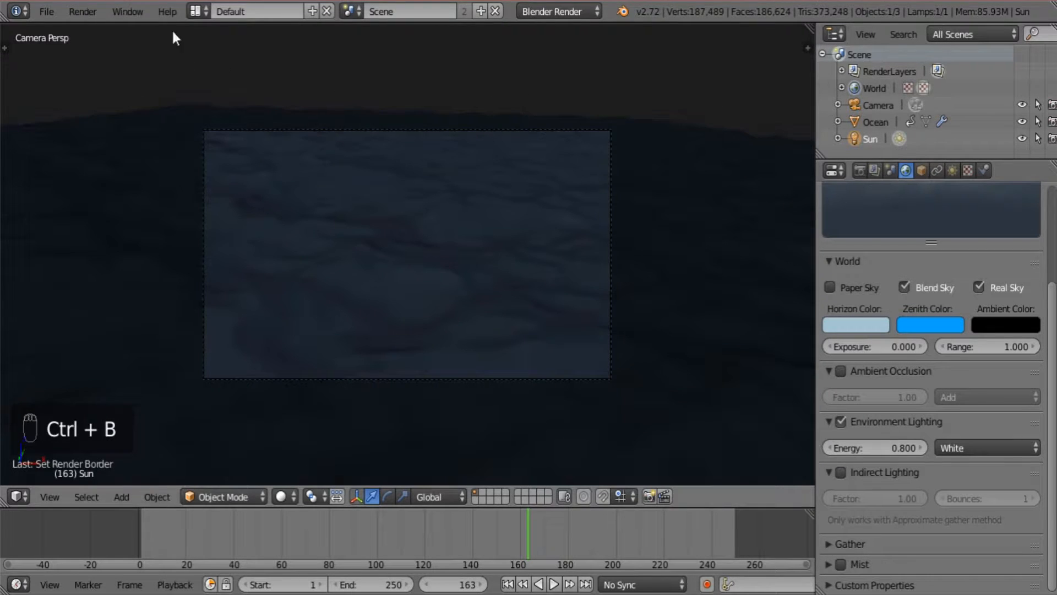
click(48, 11)
key(F12)
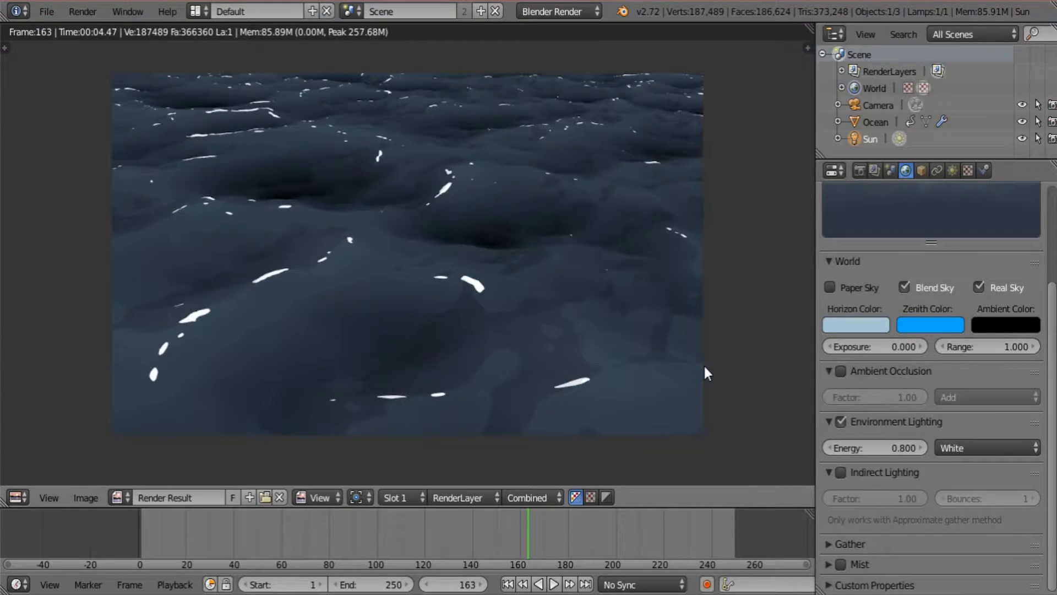
Change the black first stop of the Ocean's Color variation ramp to a dark blue sampled from the rendered water
click(879, 126)
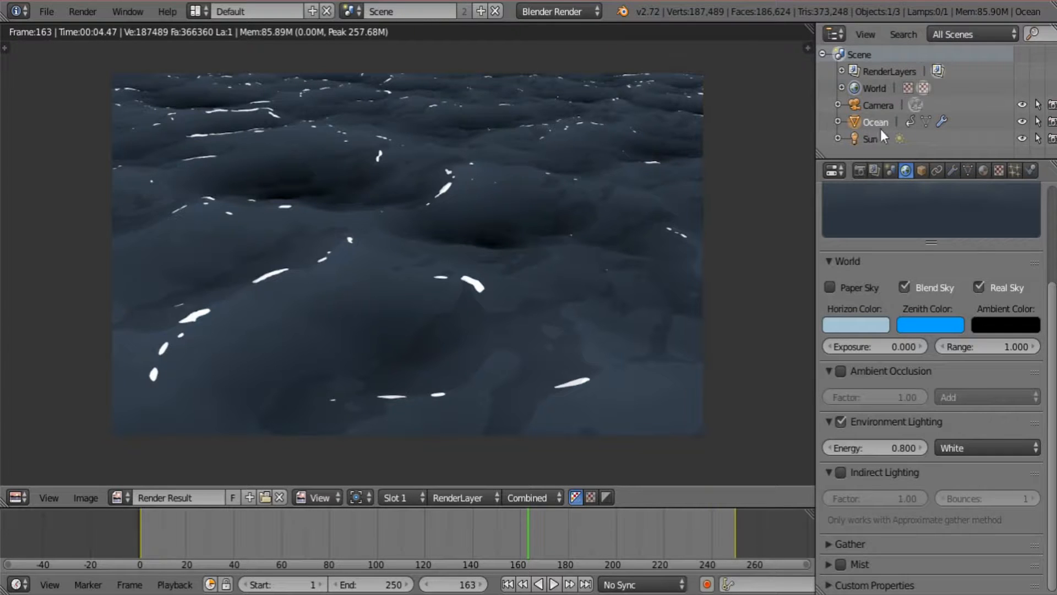
click(982, 172)
click(999, 170)
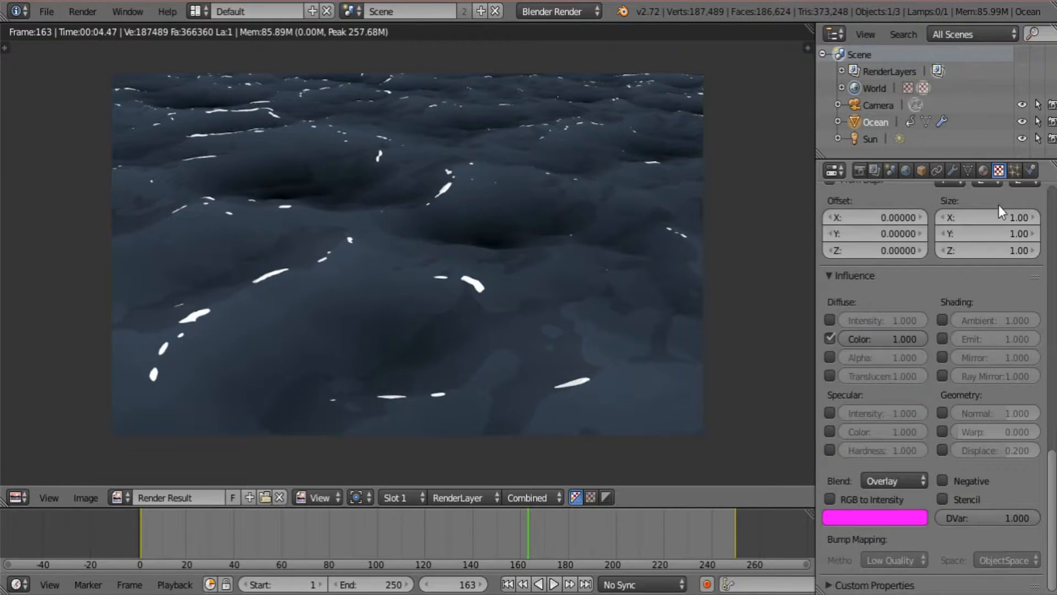
scroll(979, 332, up, 5)
scroll(979, 332, up, 5)
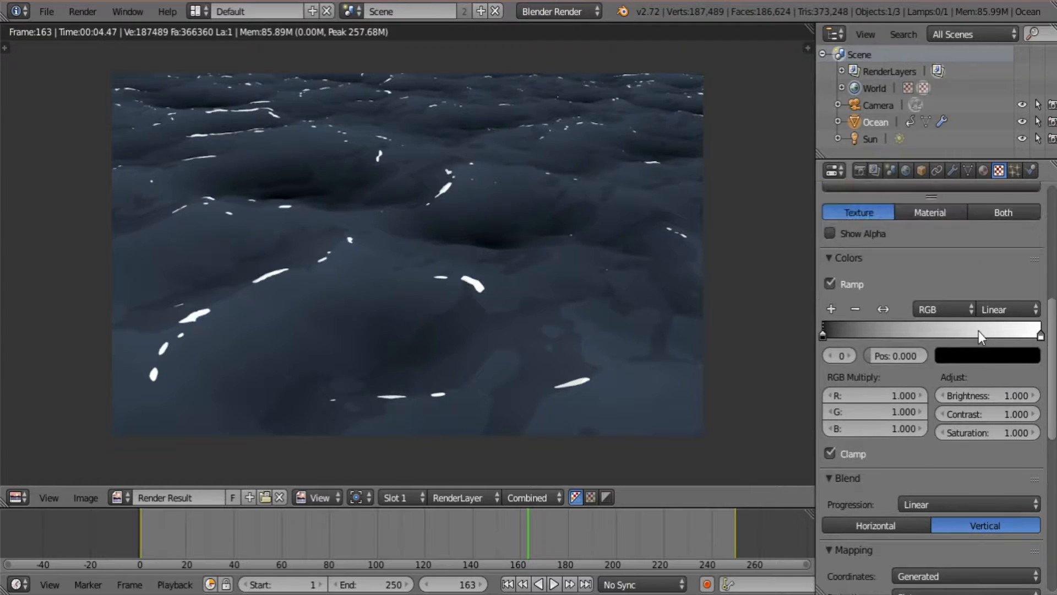
scroll(977, 337, up, 4)
scroll(974, 341, up, 4)
scroll(975, 342, down, 4)
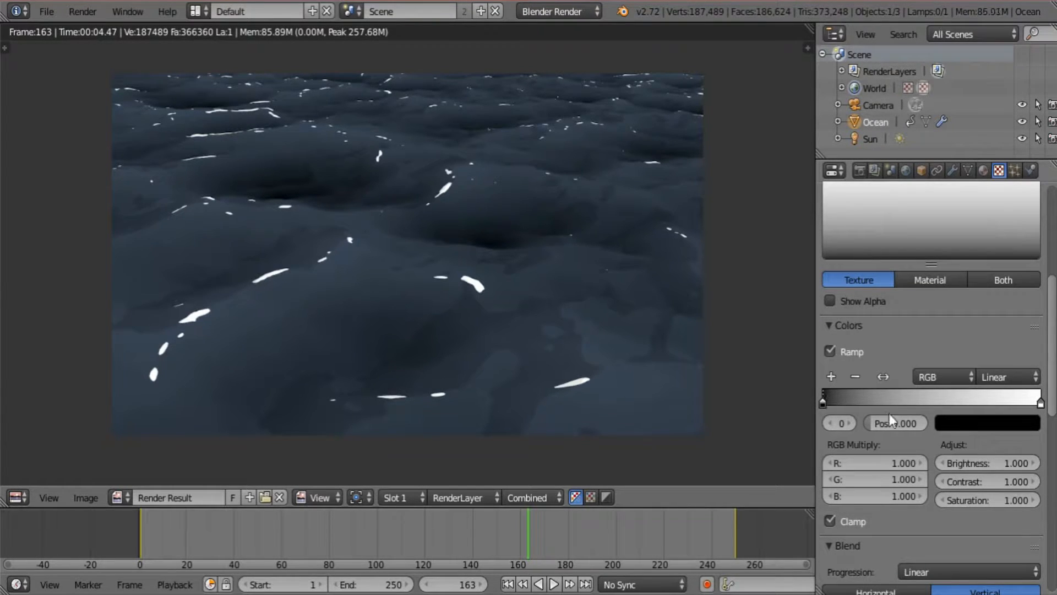
click(987, 423)
click(1033, 385)
click(287, 156)
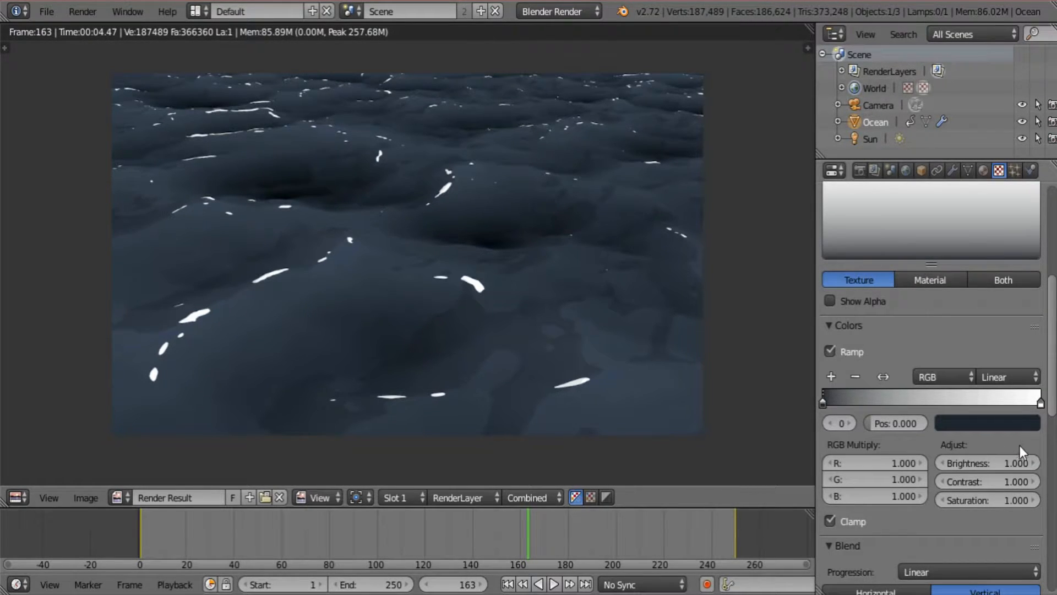
Recolour the ramp's white end stop with a blue sampled from the rendered water, brightened to value 0.56, and render again
click(1040, 403)
click(1025, 428)
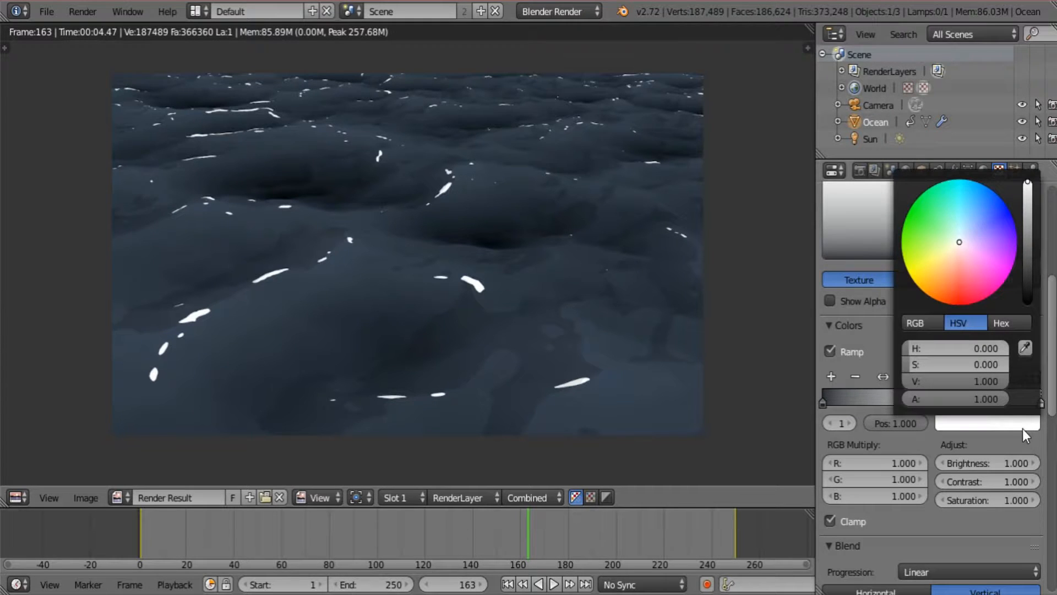
click(1024, 347)
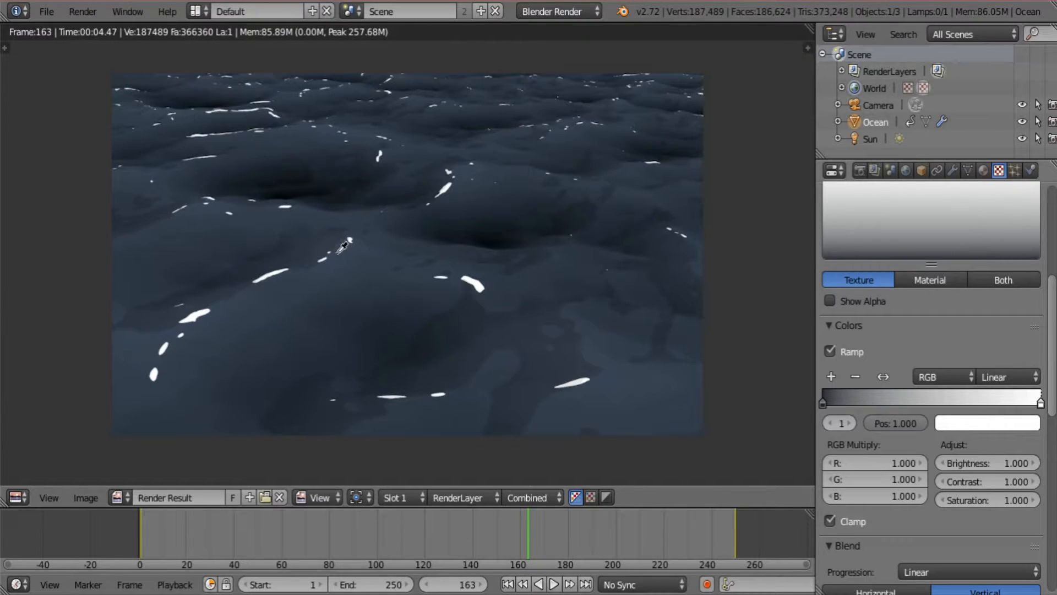
click(339, 253)
click(976, 423)
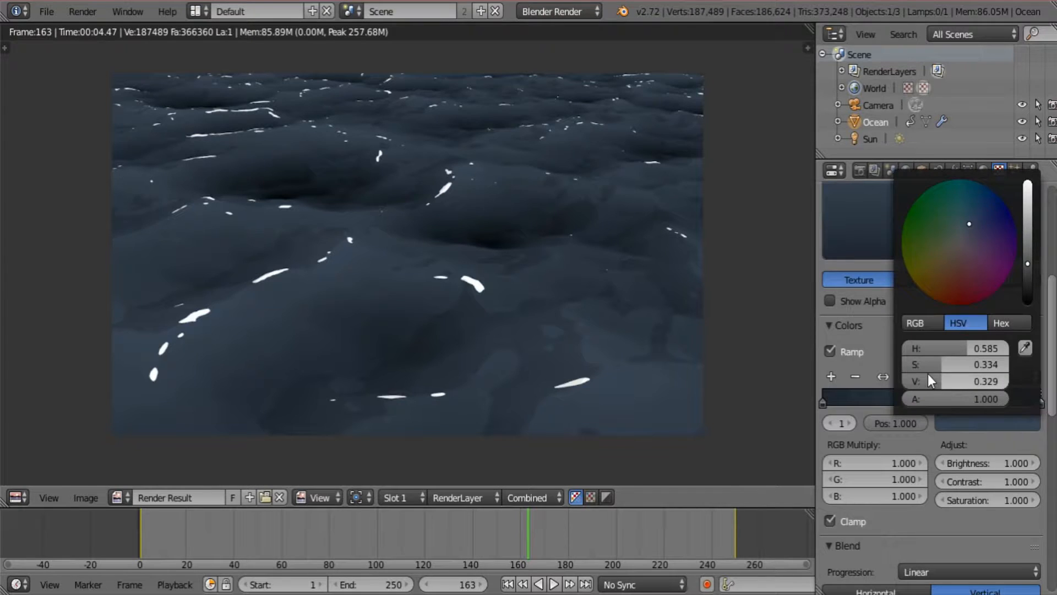
drag(927, 379, 960, 382)
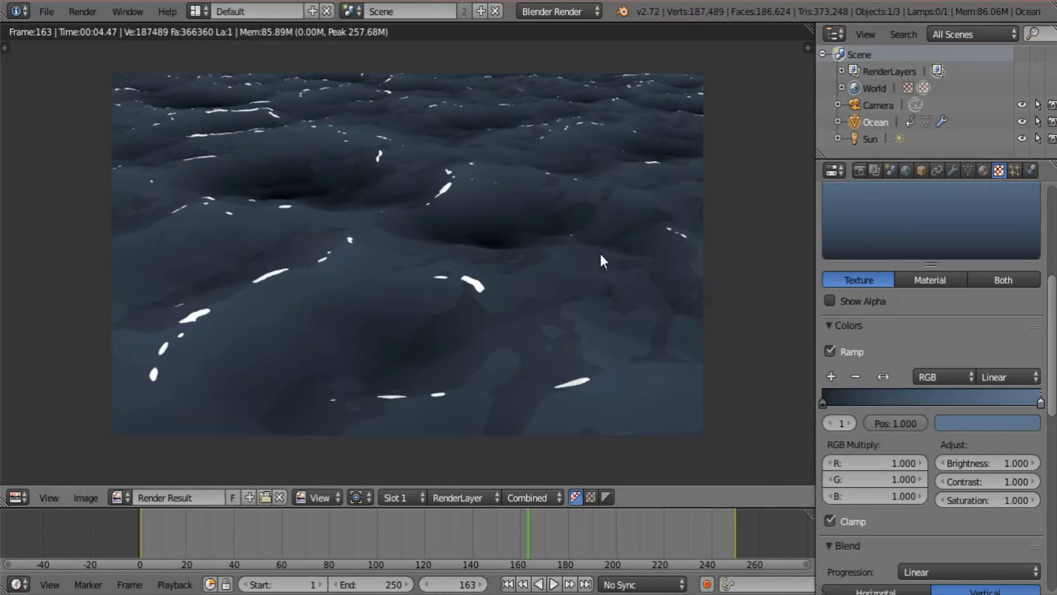
key(F12)
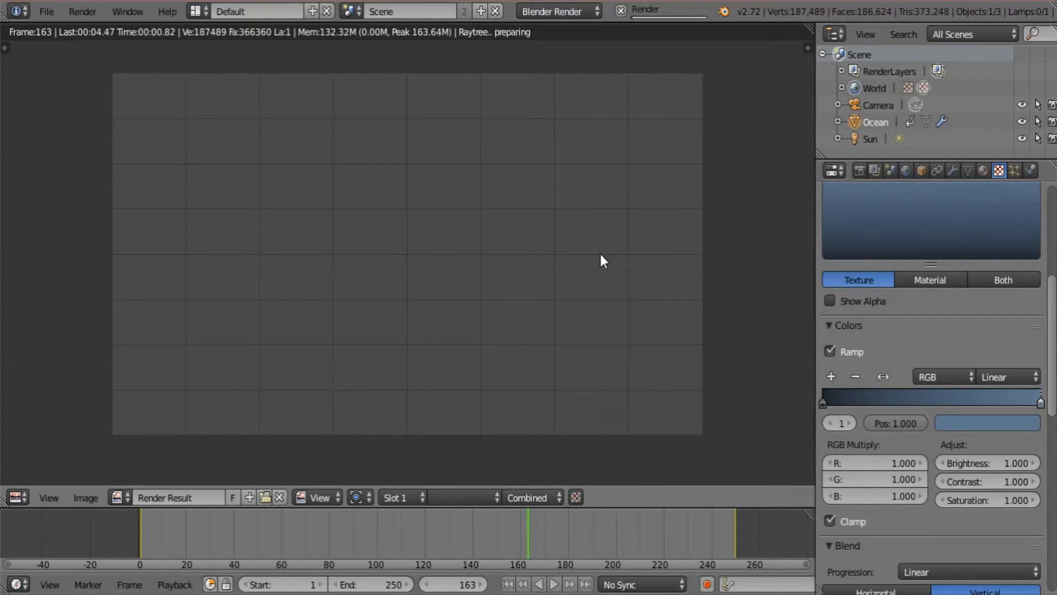
Brighten the blue end stop of the Color variation ramp further by raising its value
scroll(988, 360, down, 10)
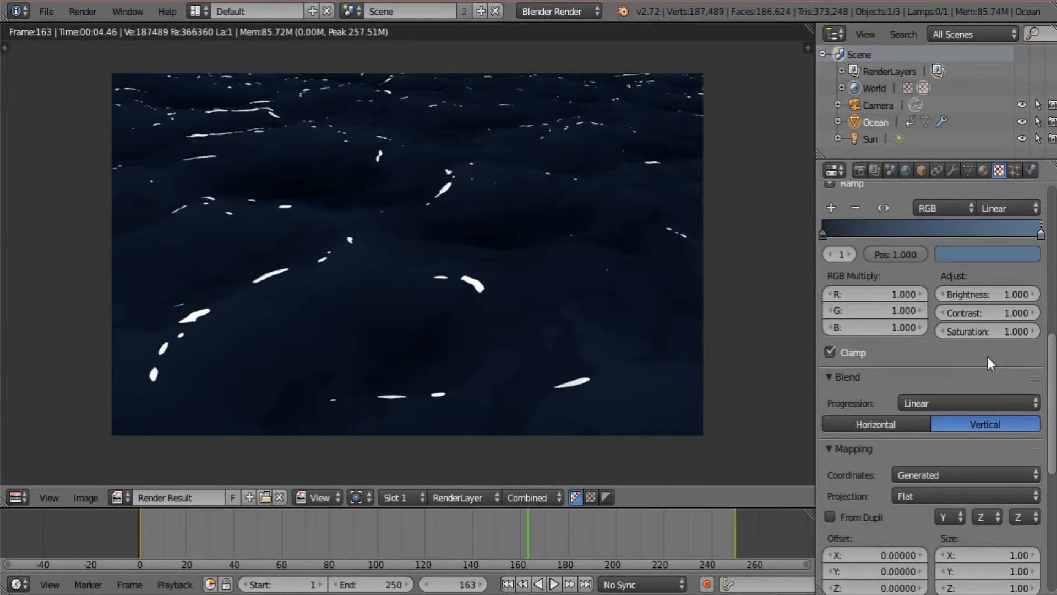
scroll(986, 352, up, 7)
scroll(986, 348, up, 2)
click(989, 393)
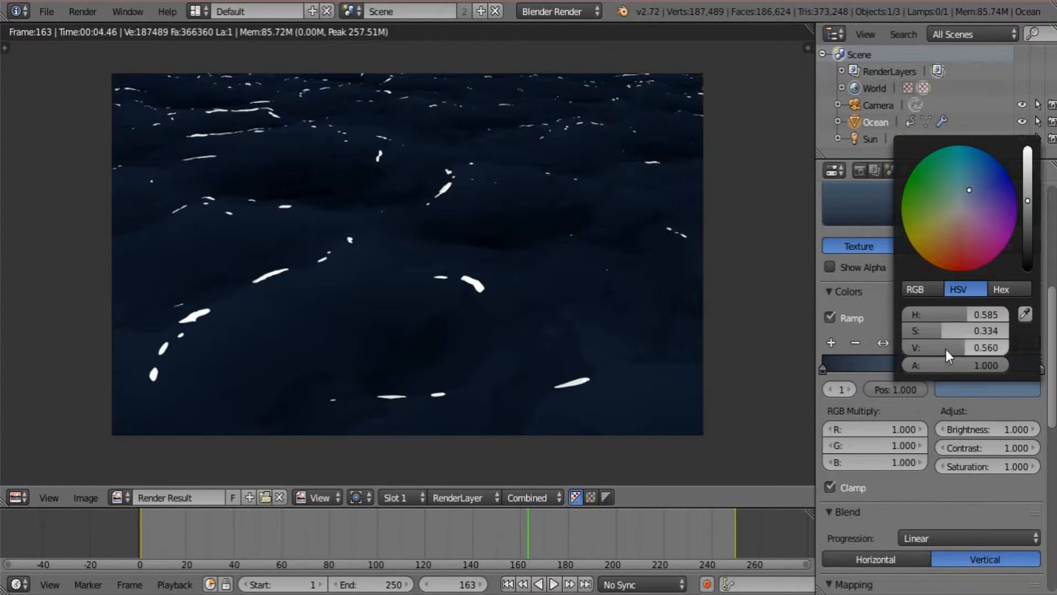
drag(945, 349, 994, 352)
Set the Color variation texture's diffuse colour influence to 0.5 and render the frame again
scroll(952, 377, down, 15)
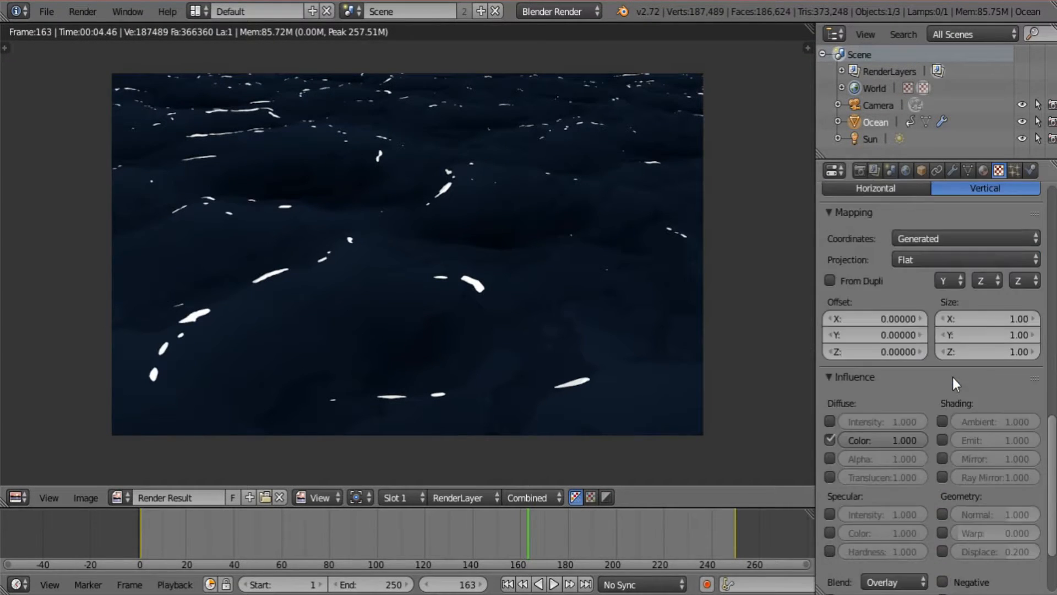
click(884, 408)
text(0.5)
key(Return)
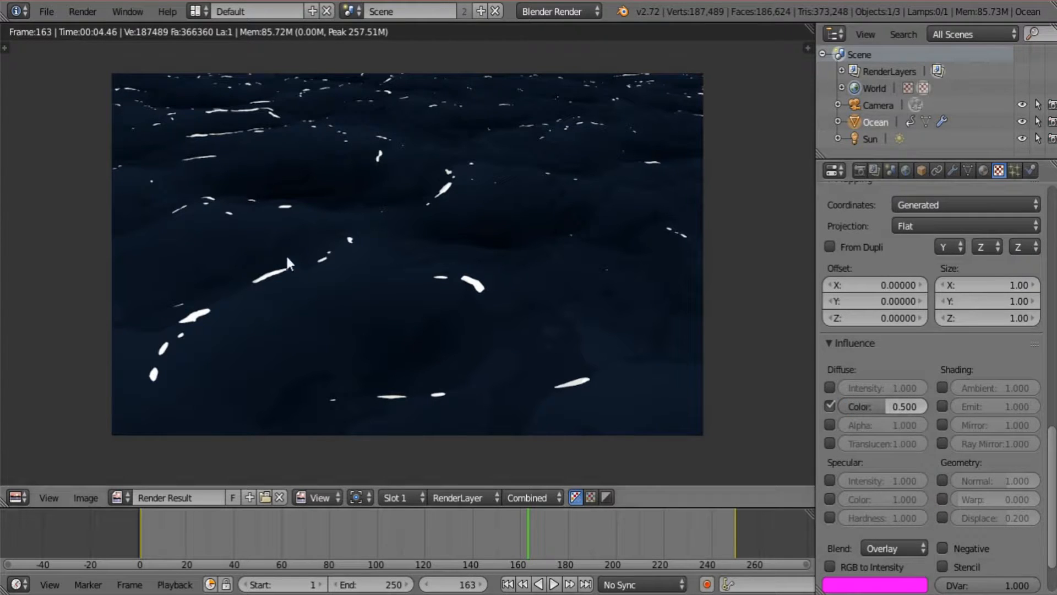
key(F12)
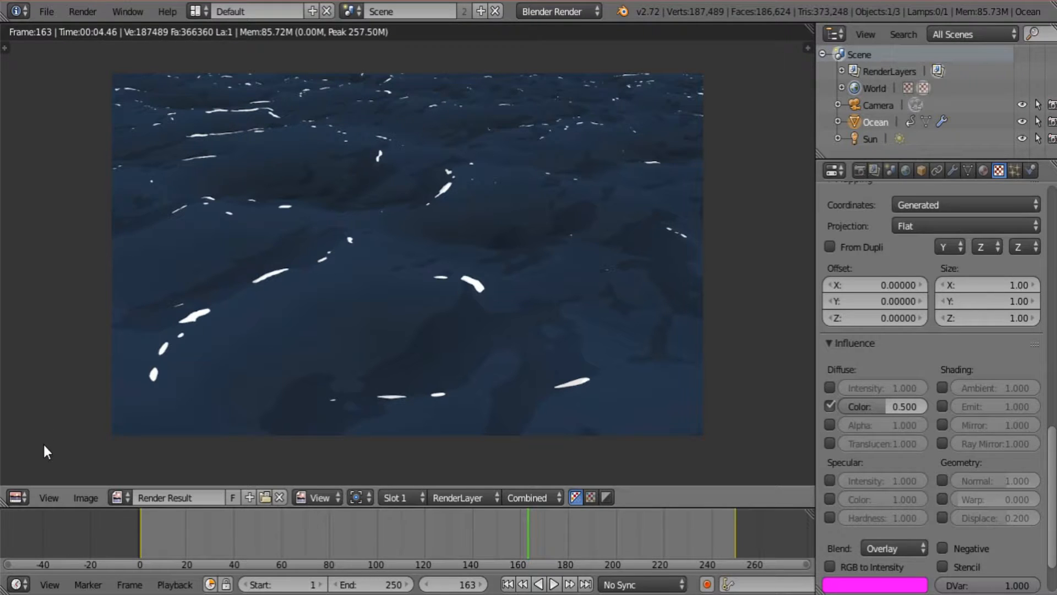
Disable the Material Index pass and enable the Z pass for the render layer
click(863, 170)
click(875, 172)
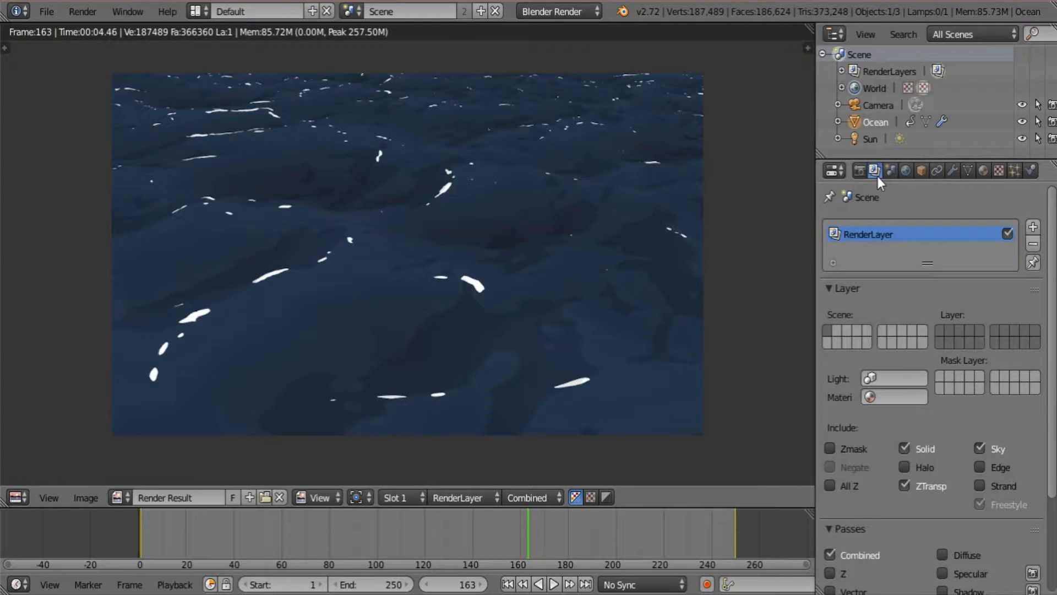
scroll(931, 363, down, 5)
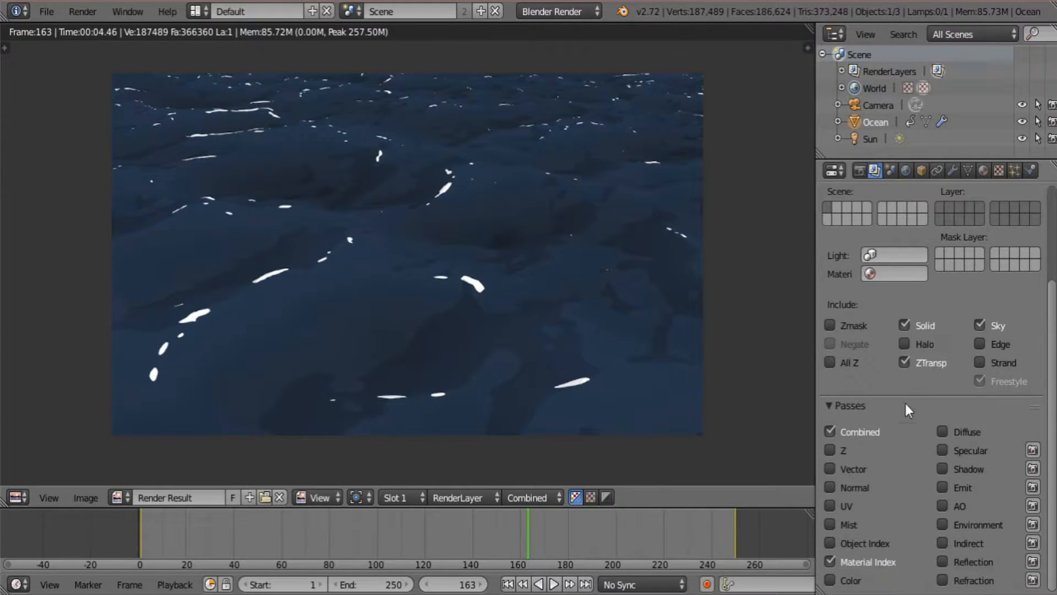
click(833, 563)
In the compositing Node Editor, delete every node and frame except Quick Blur, Quick Vignette, Render Layers and Composite
click(18, 497)
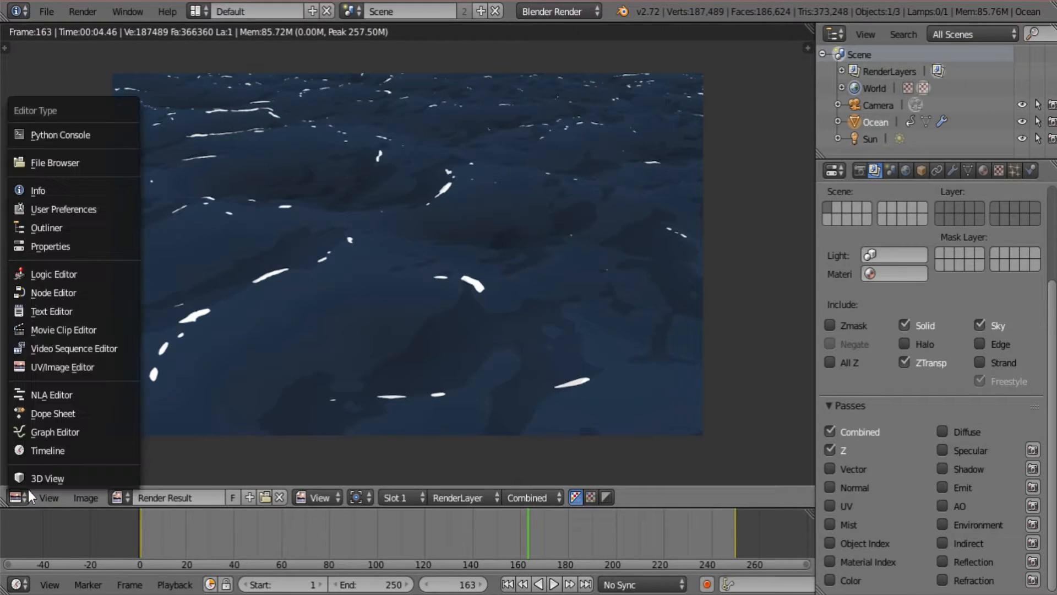
click(70, 292)
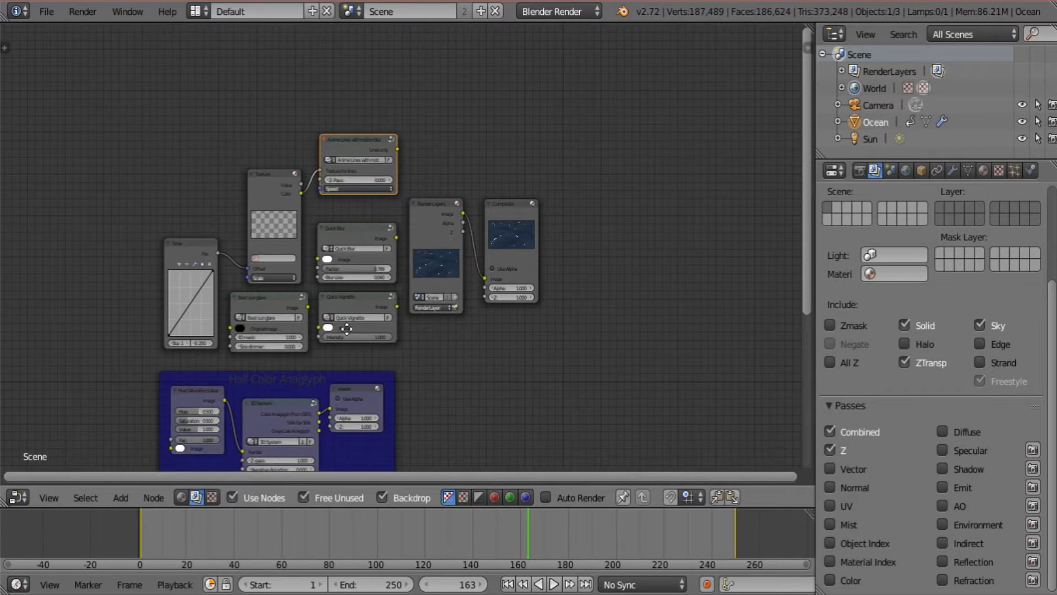
key(Home)
scroll(401, 337, down, 4)
middle_drag(458, 357, 470, 230)
scroll(470, 230, down, 3)
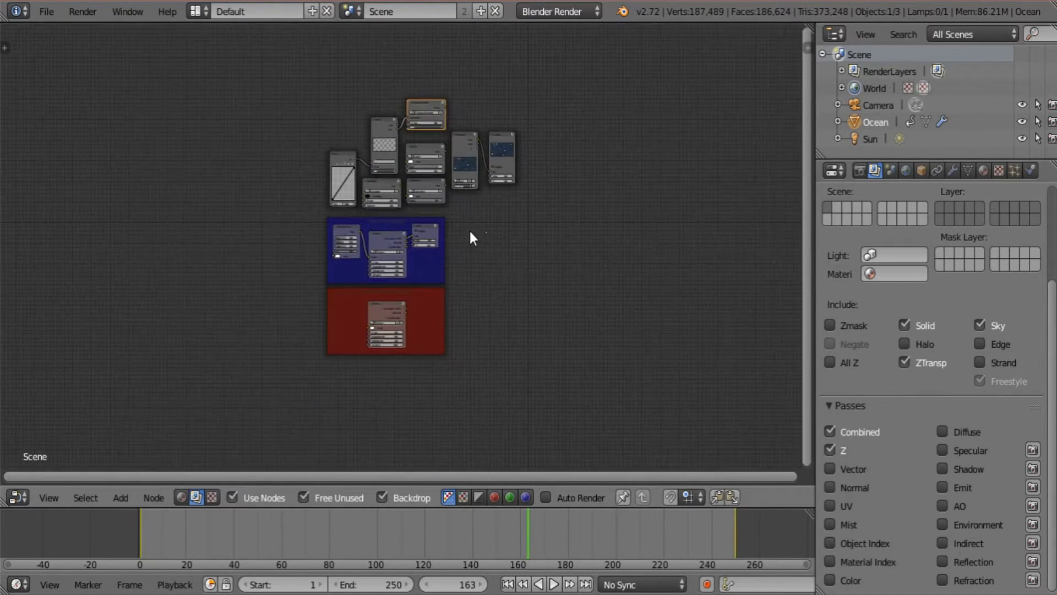
key(a)
key(c)
mouse_move(421, 93)
mouse_down()
mouse_move(281, 220)
mouse_move(410, 244)
mouse_move(382, 321)
mouse_up()
key(Escape)
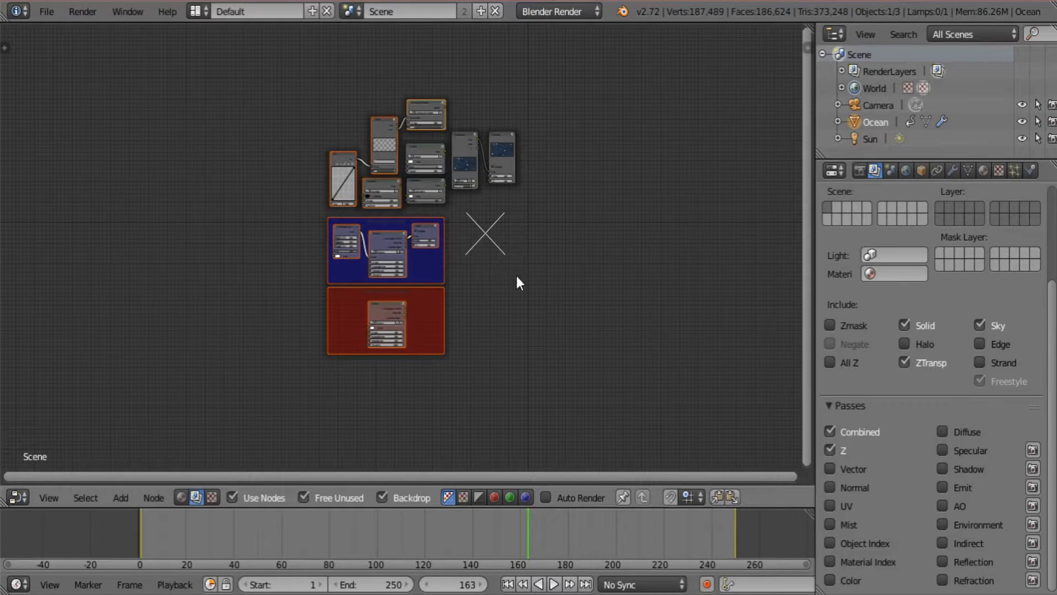
key(x)
Move the Composite node well away from the Render Layers node to make room between them
key(Home)
scroll(463, 299, up, 2)
drag(466, 260, 666, 157)
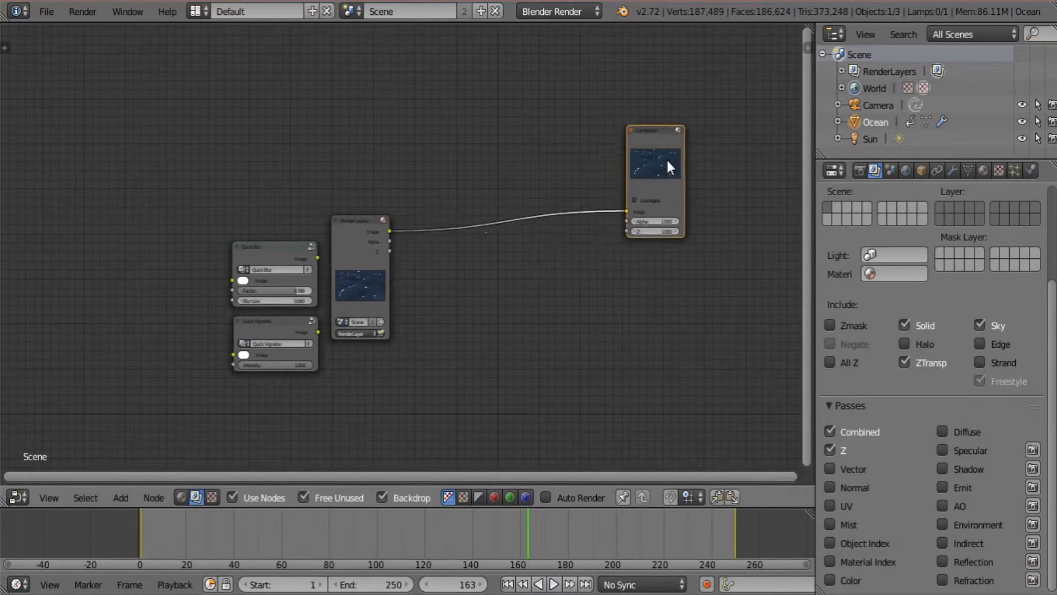
Render the current frame again and return to the compositing Node Editor
scroll(418, 330, up, 2)
key(F12)
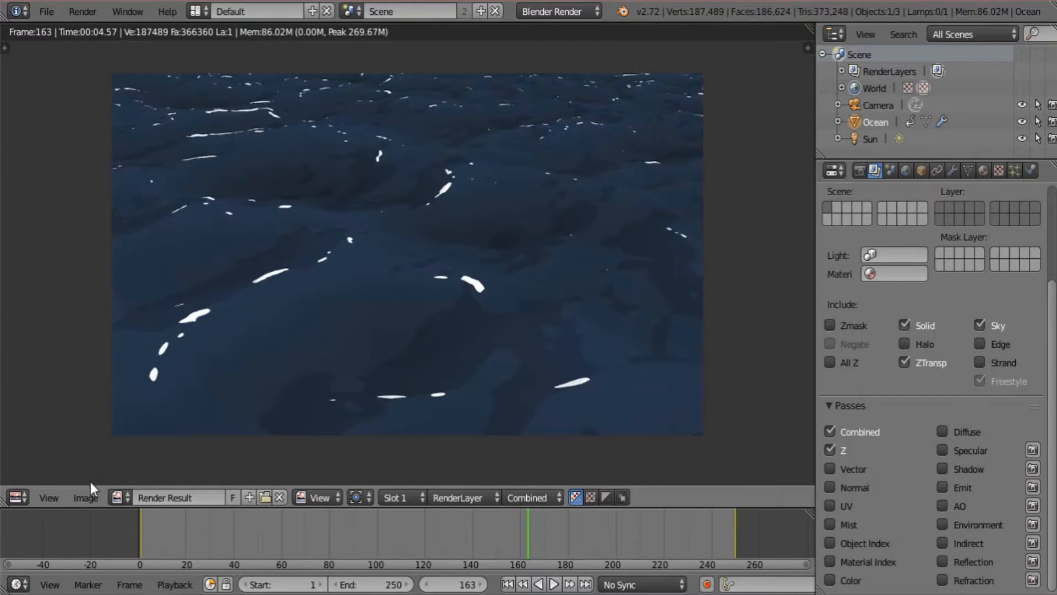
click(18, 497)
click(55, 289)
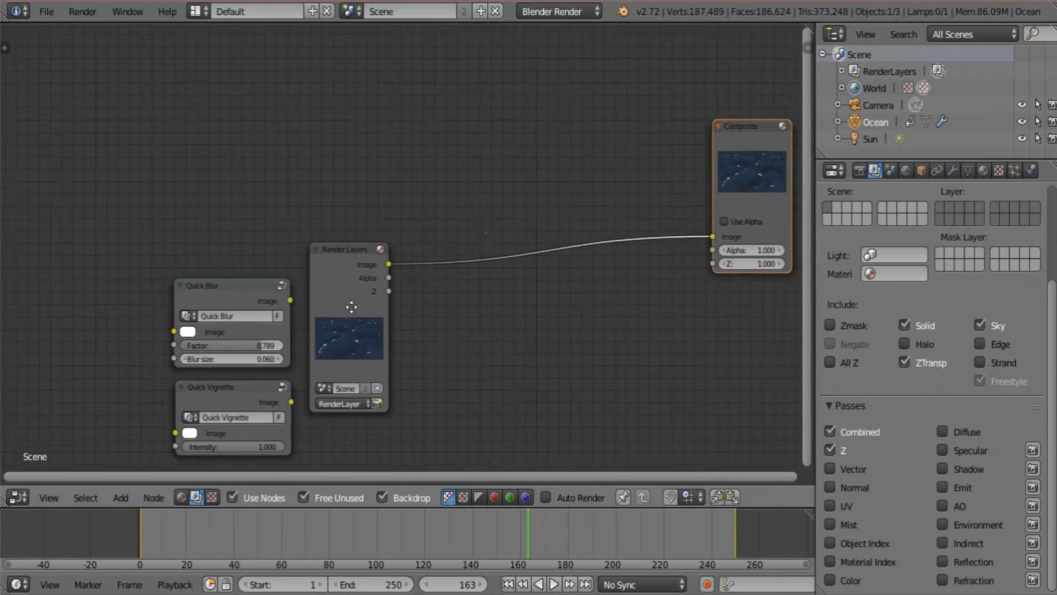
Add a Mix node and connect the Render Layers Z output to its first Image input
middle_drag(407, 292, 360, 287)
scroll(458, 301, up, 2)
key(shift+a)
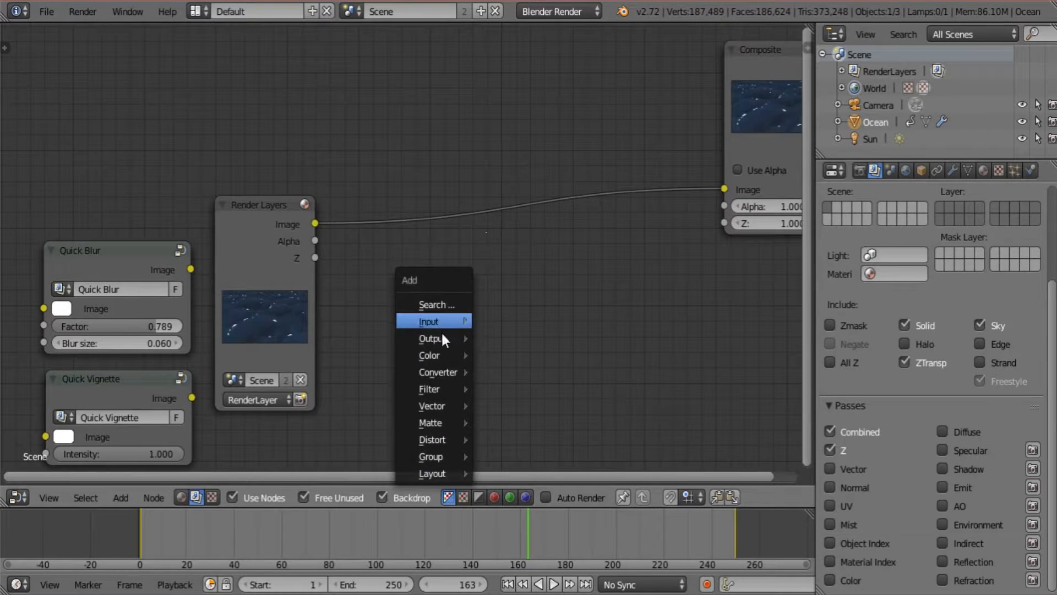
mouse_move(440, 352)
click(503, 355)
click(495, 268)
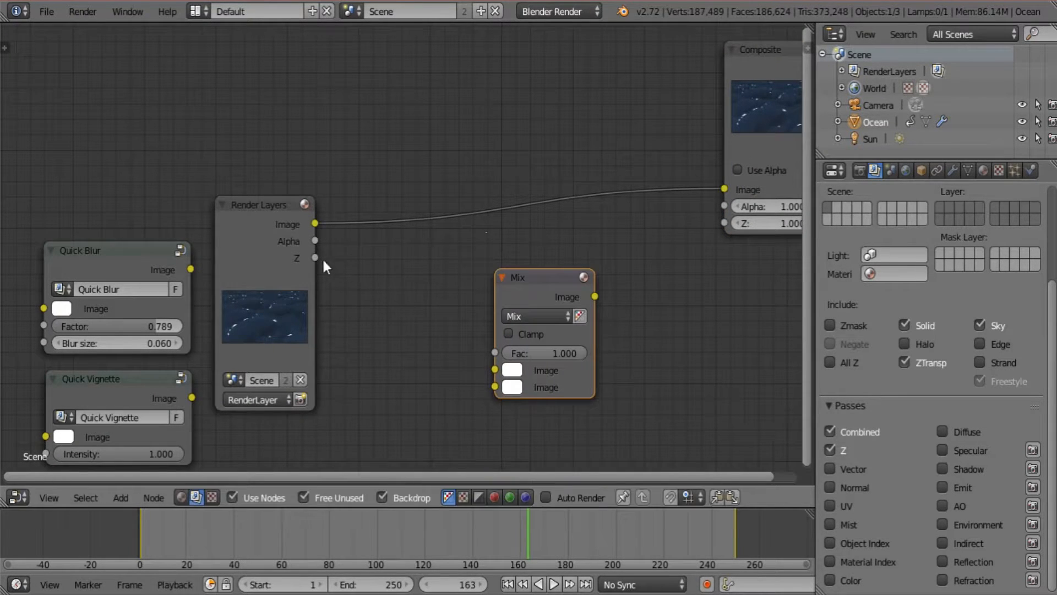
drag(315, 257, 495, 369)
middle_drag(652, 370, 536, 336)
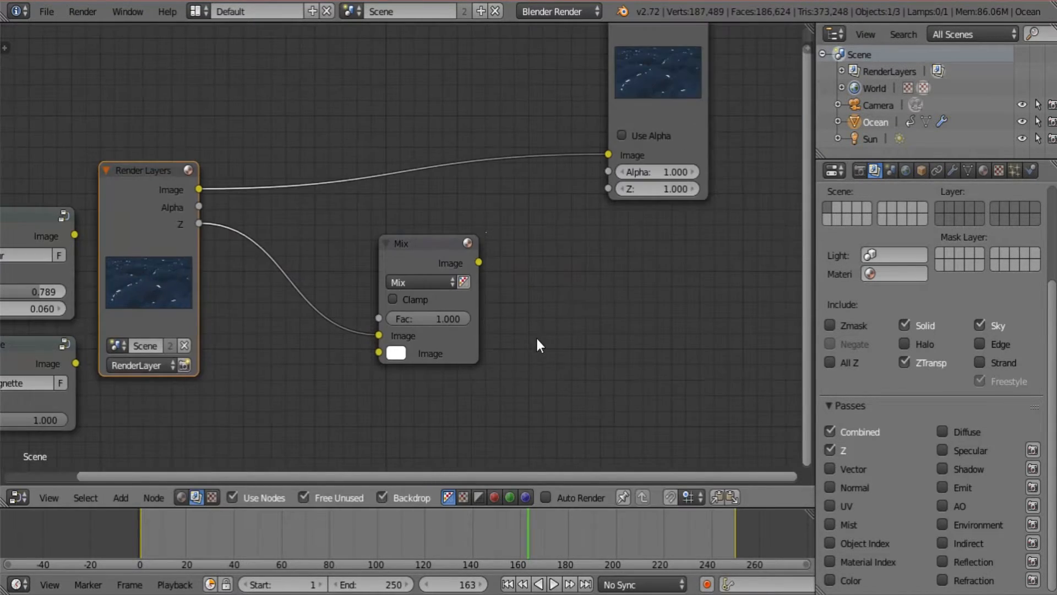
Set the Mix node's second colour to black and reposition the Render Layers node
click(396, 353)
drag(509, 202, 510, 243)
click(441, 285)
key(g)
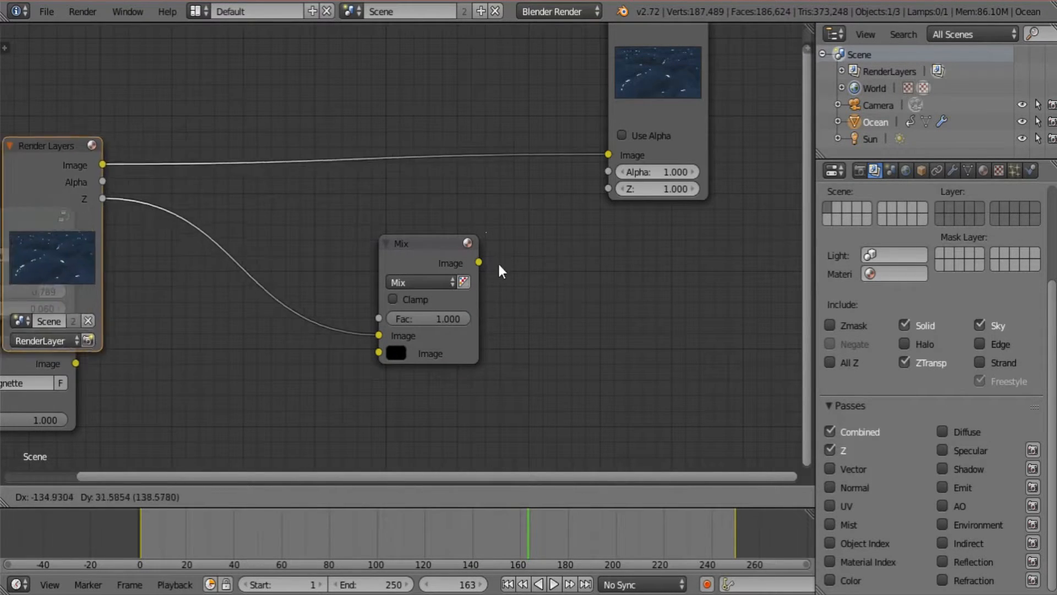
click(610, 289)
Add a Viewer node and feed it the Render Layers Z output to preview the depth pass
key(shift+a)
mouse_move(602, 276)
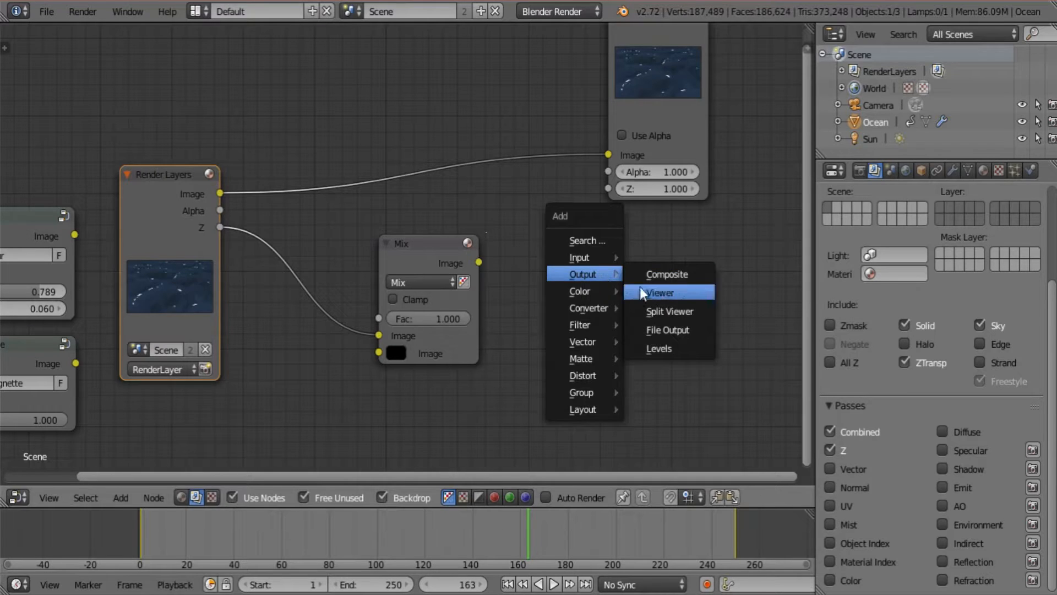
click(640, 286)
click(588, 250)
drag(219, 227, 697, 249)
click(587, 271)
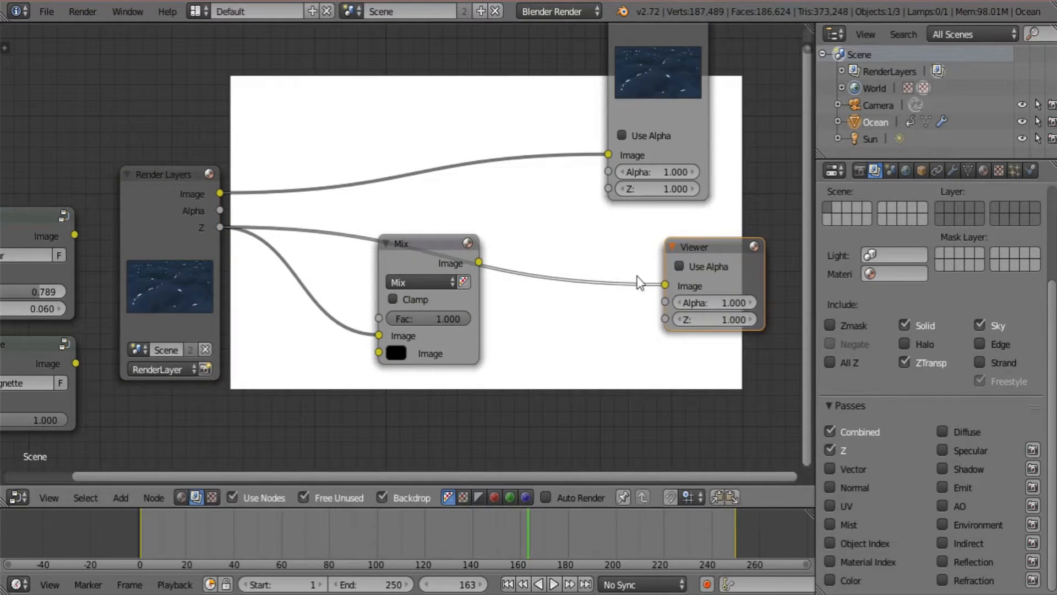
Move the Mix node lower, set its factor to 0.998 and connect its output to the Viewer
scroll(636, 267, down, 3)
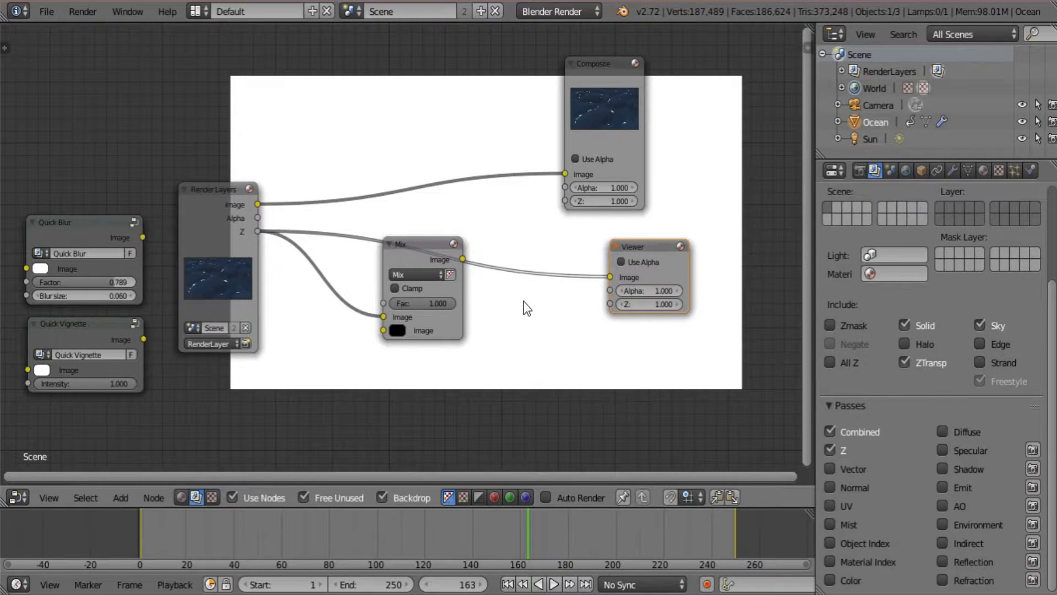
middle_drag(538, 299, 566, 288)
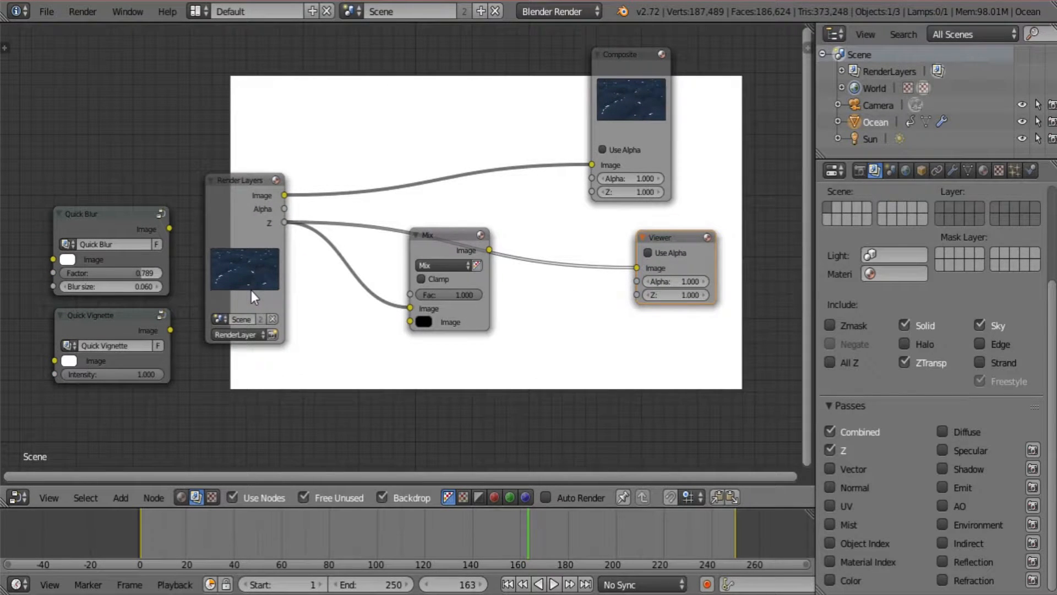
drag(431, 240, 444, 275)
scroll(503, 332, up, 2)
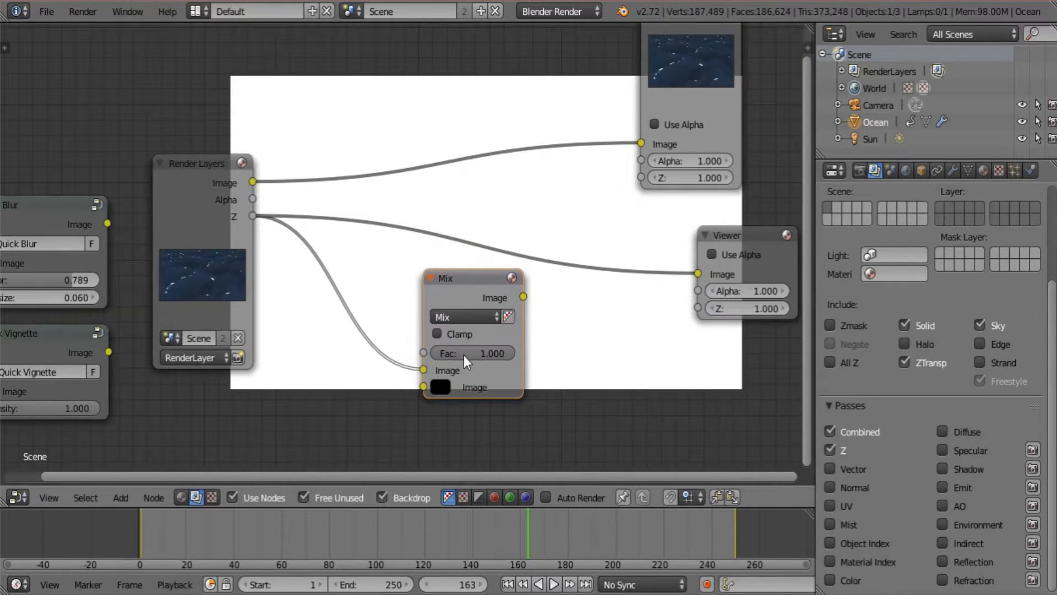
click(461, 354)
text(0.998)
key(Return)
drag(523, 296, 695, 275)
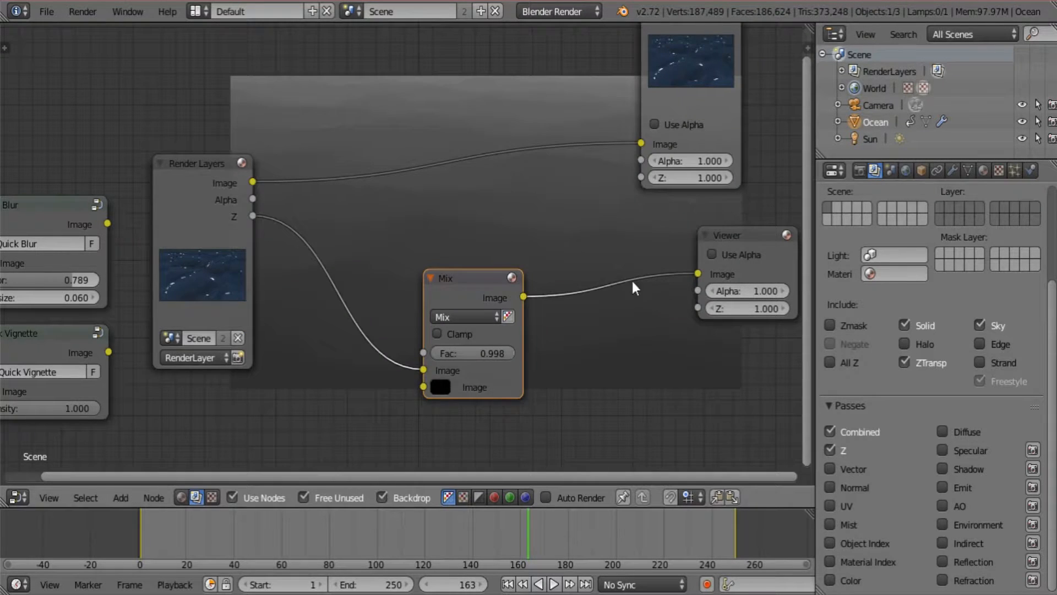
Connect the Mix node's output to the Composite node's Image input and enable Clamp on the Mix node
middle_drag(557, 238, 663, 327)
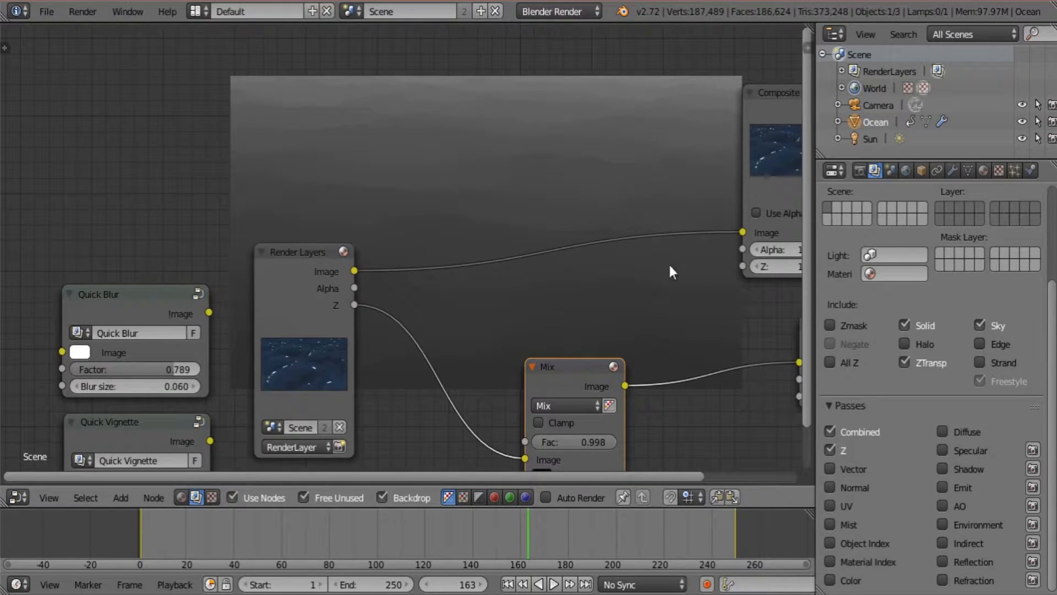
middle_drag(669, 262, 582, 202)
drag(542, 326, 665, 167)
middle_drag(468, 313, 466, 249)
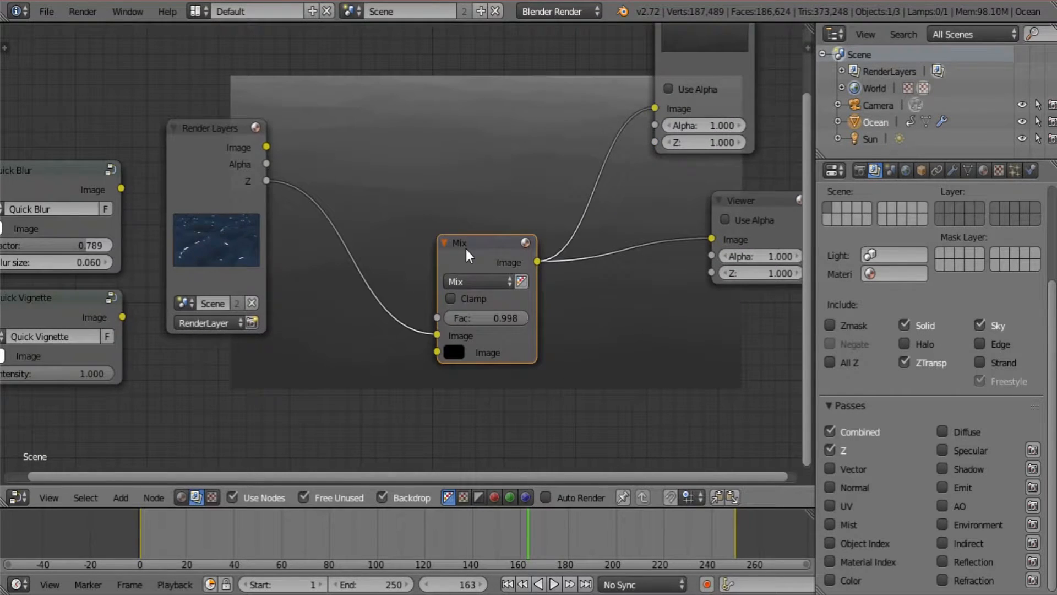
click(450, 299)
Add a ColorRamp node beside the Mix node
key(shift+a)
mouse_move(626, 347)
click(694, 123)
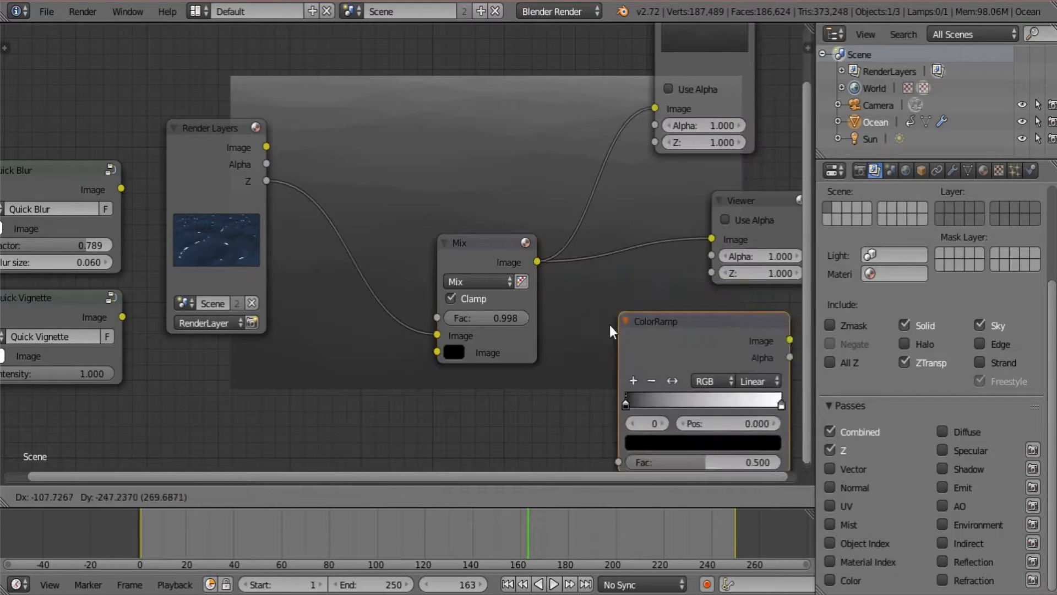
click(567, 262)
drag(639, 290, 626, 284)
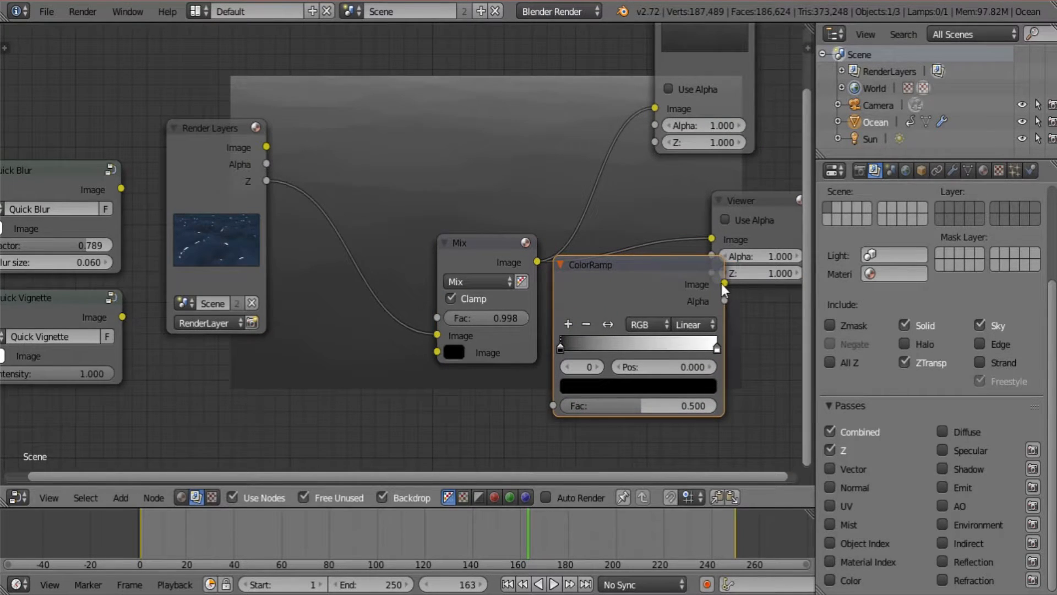
Wire the ColorRamp between the Mix node's output and the Viewer, spacing the nodes apart
middle_drag(619, 279, 579, 288)
drag(579, 289, 590, 293)
middle_drag(674, 274, 550, 277)
drag(592, 216, 757, 213)
middle_drag(554, 310, 617, 289)
drag(530, 274, 590, 266)
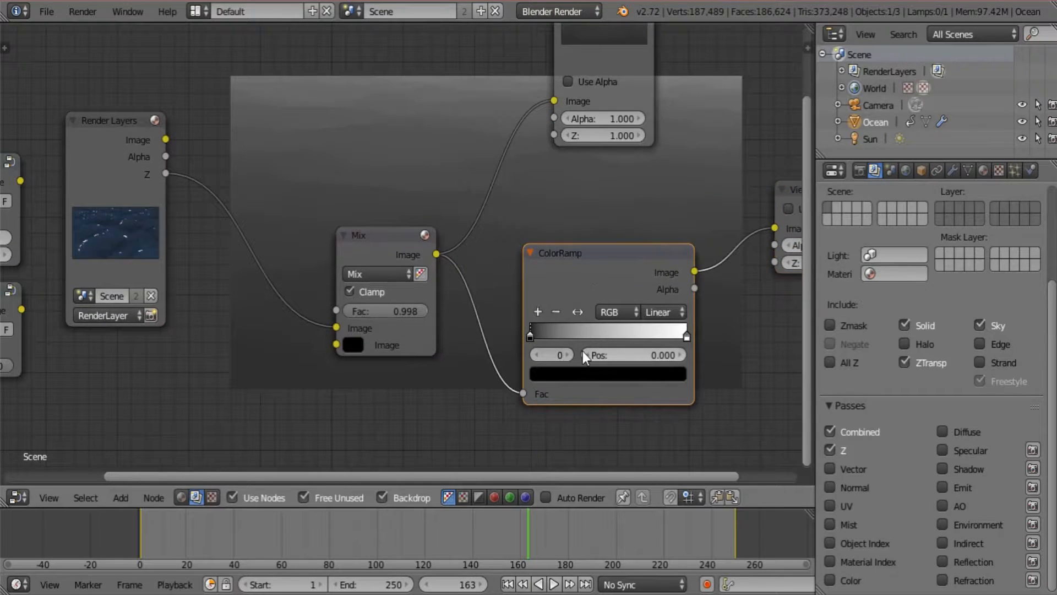
Set the ColorRamp interpolation to Ease and move its white stop to position 0.768
click(639, 312)
click(661, 295)
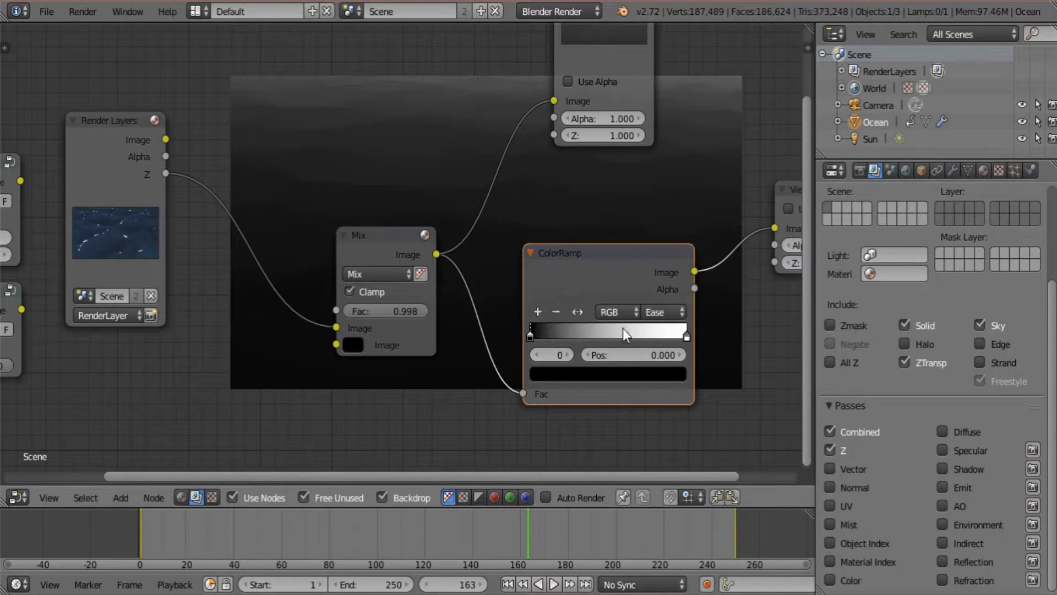
drag(679, 334, 648, 330)
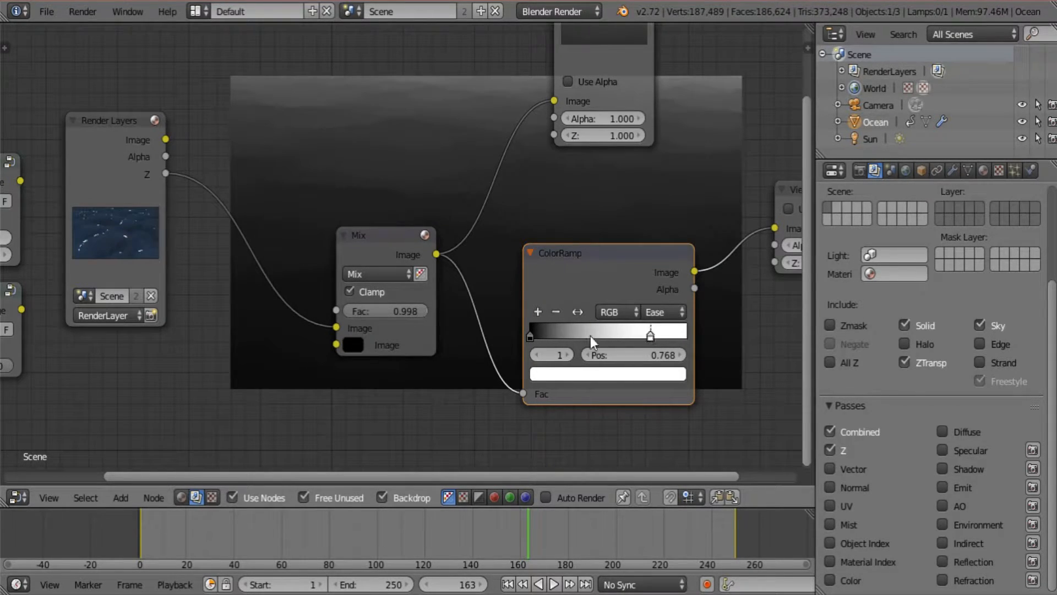
Move the Viewer farther from the ColorRamp and insert a second Mix node on the link between them
middle_drag(583, 343, 426, 335)
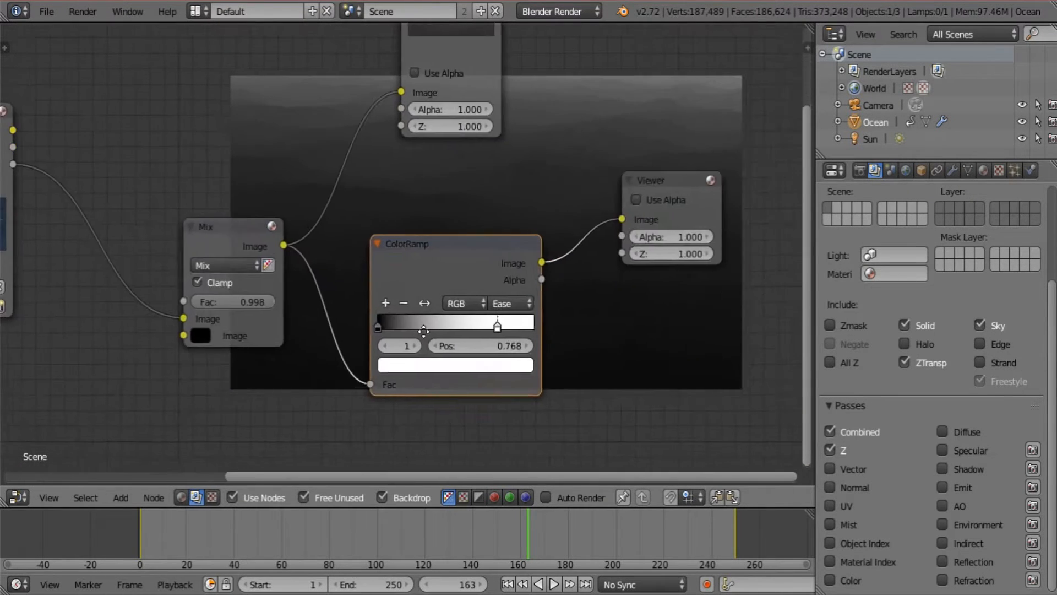
scroll(423, 333, down, 4)
drag(621, 191, 793, 155)
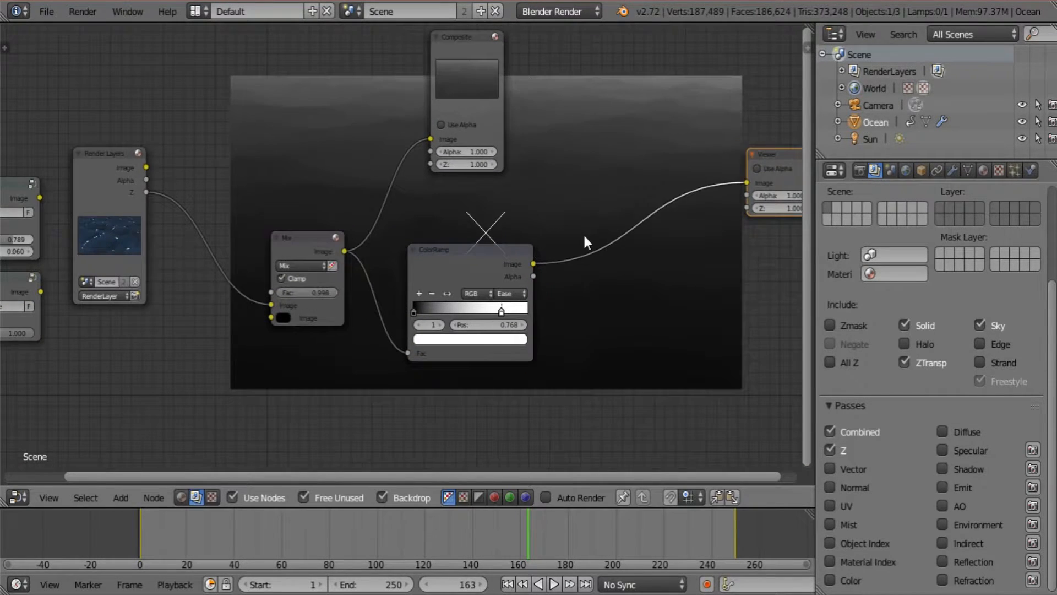
key(shift+a)
mouse_move(578, 181)
click(619, 182)
click(603, 187)
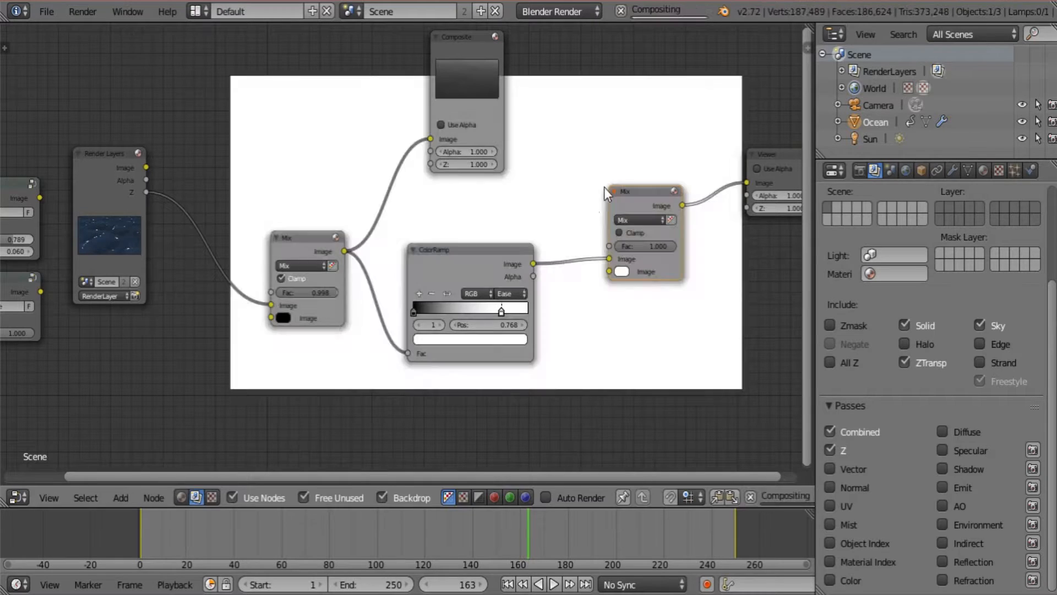
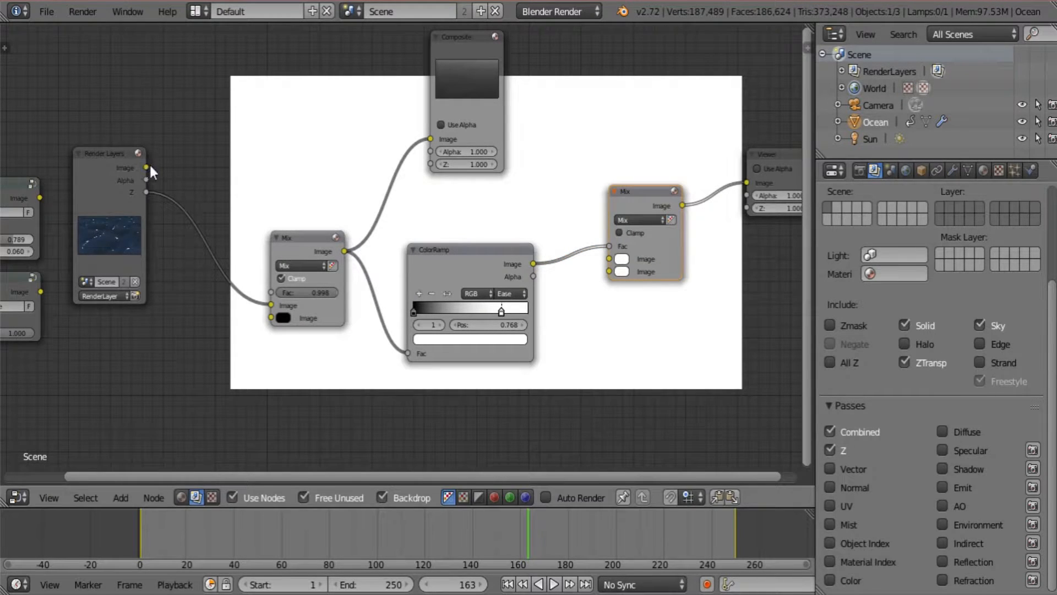
Connect the Render Layers Image output to the first Image input of the Mix node feeding the Viewer
drag(146, 167, 609, 258)
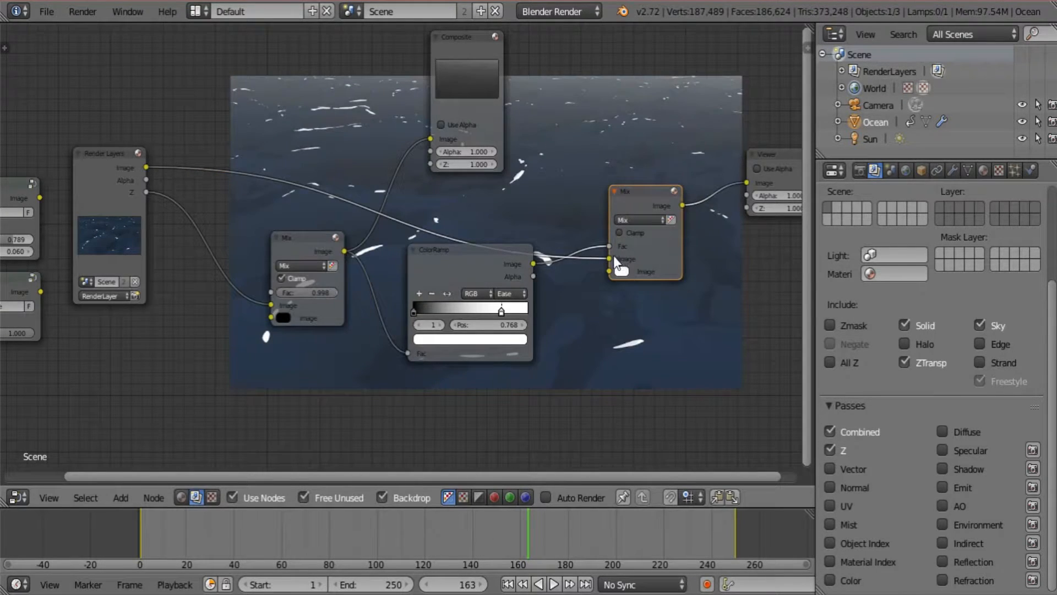
middle_drag(613, 256, 462, 233)
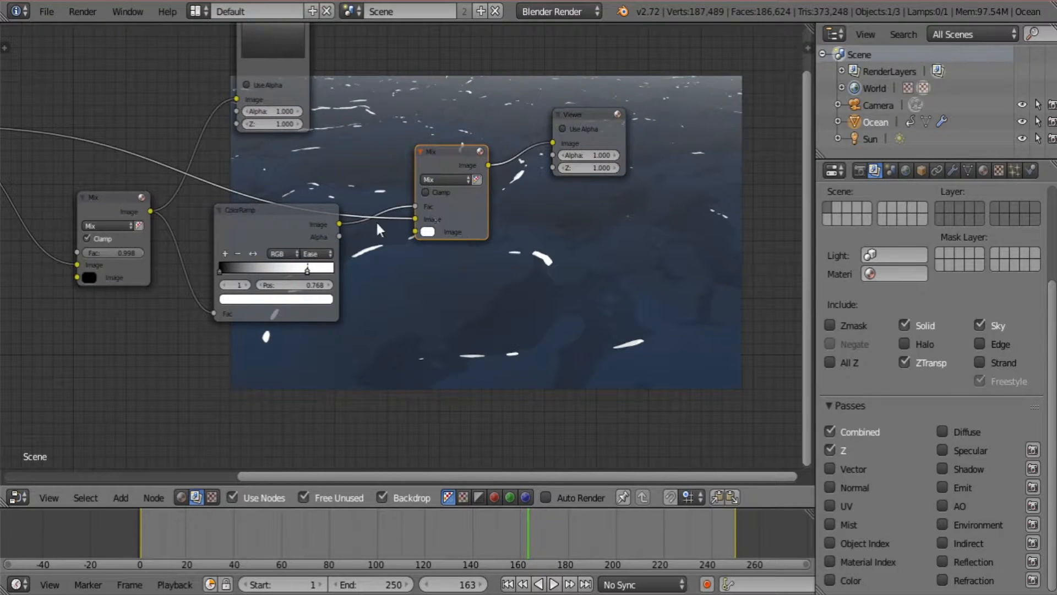
Move the ColorRamp's black stop to 0.055 and its white stop to 0.482
middle_drag(304, 274, 399, 321)
scroll(399, 322, up, 3)
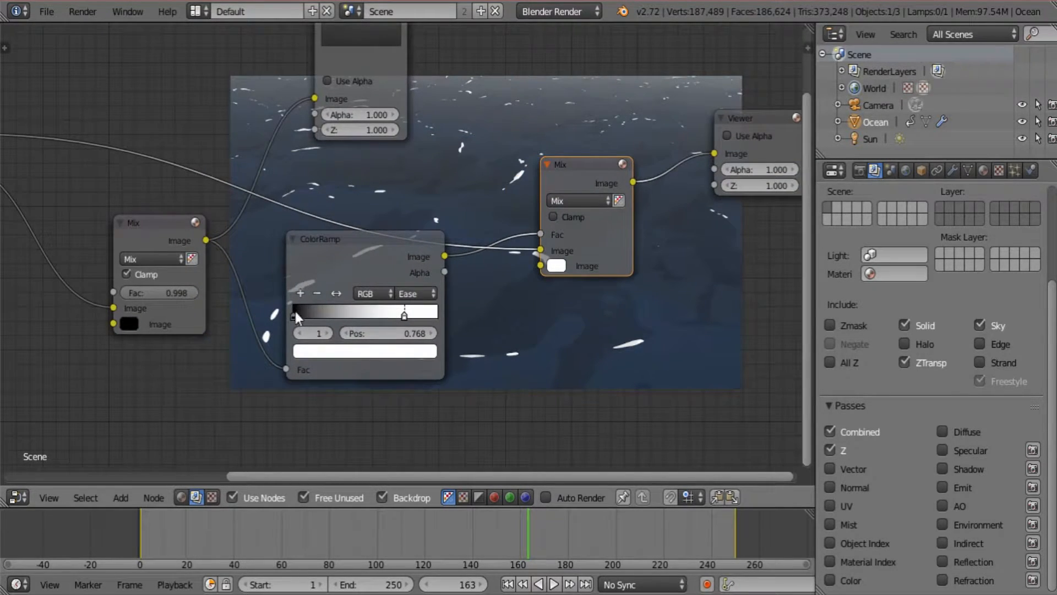
mouse_move(295, 311)
mouse_down()
mouse_move(315, 314)
mouse_move(305, 316)
mouse_up()
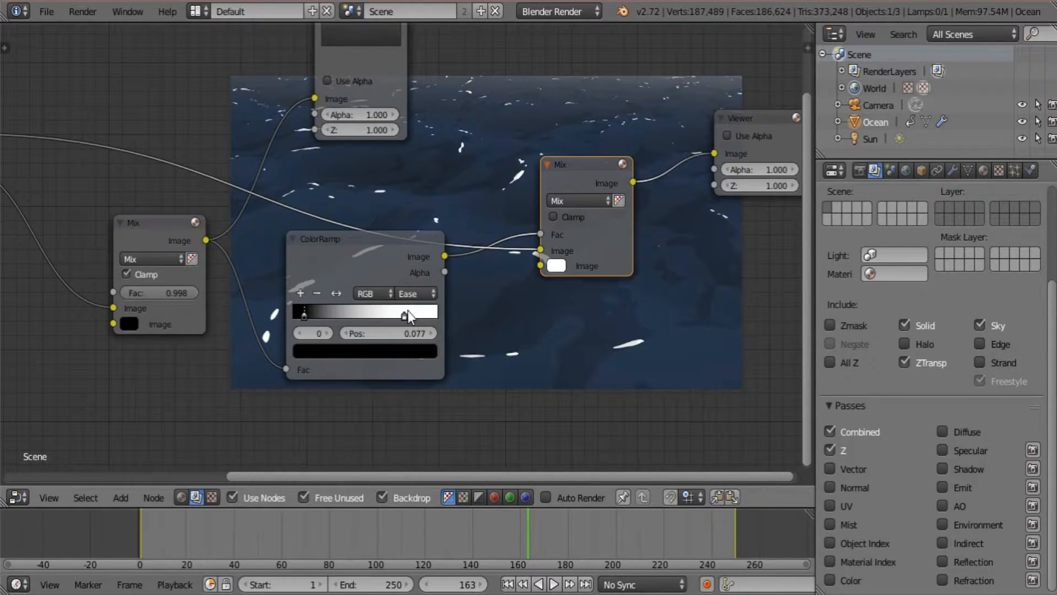
drag(407, 311, 371, 316)
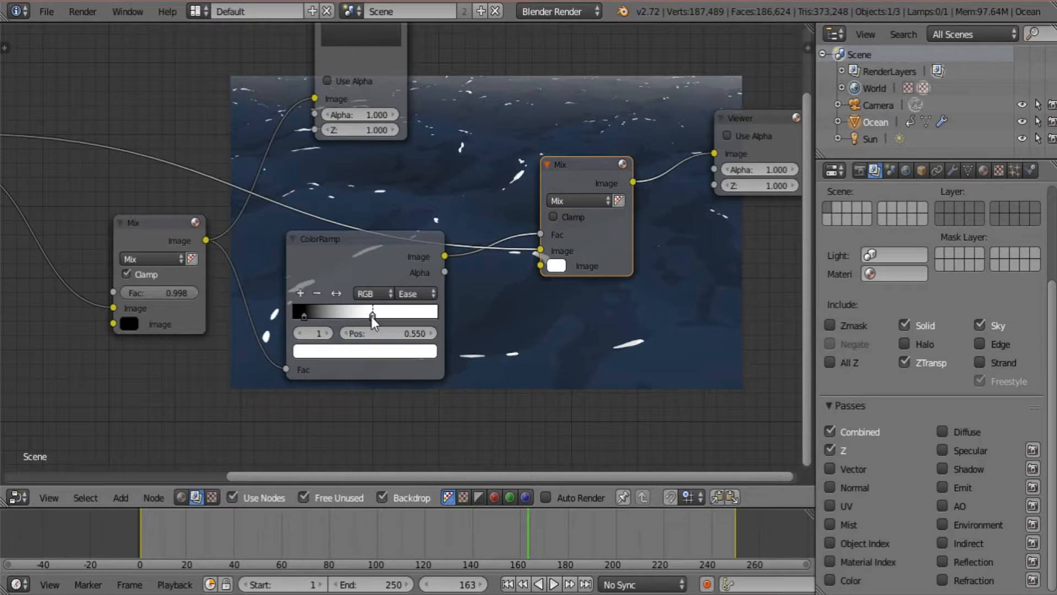
drag(302, 312, 299, 313)
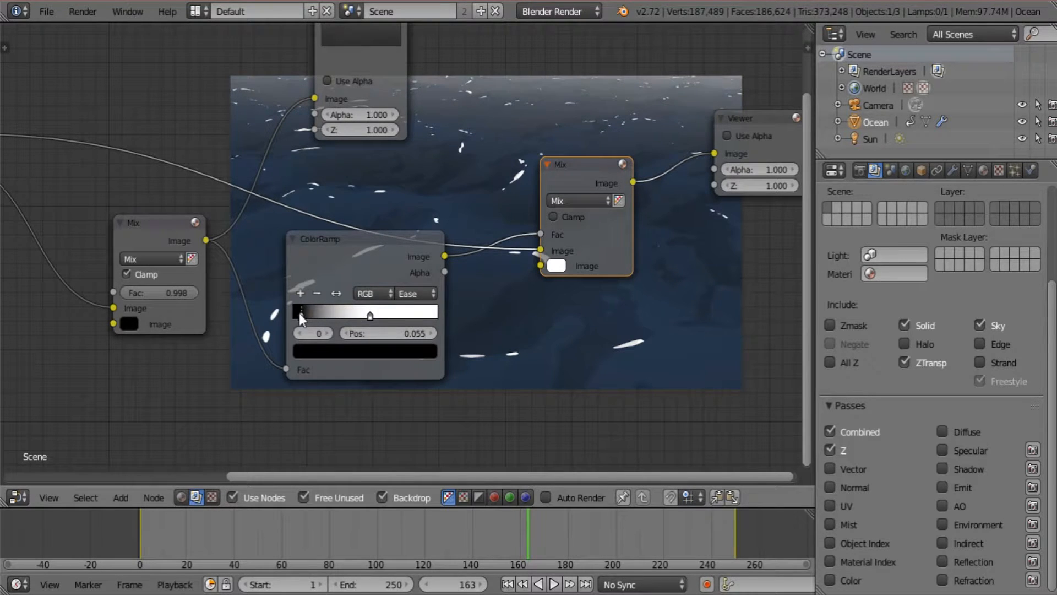
drag(371, 316, 362, 314)
middle_drag(499, 290, 459, 276)
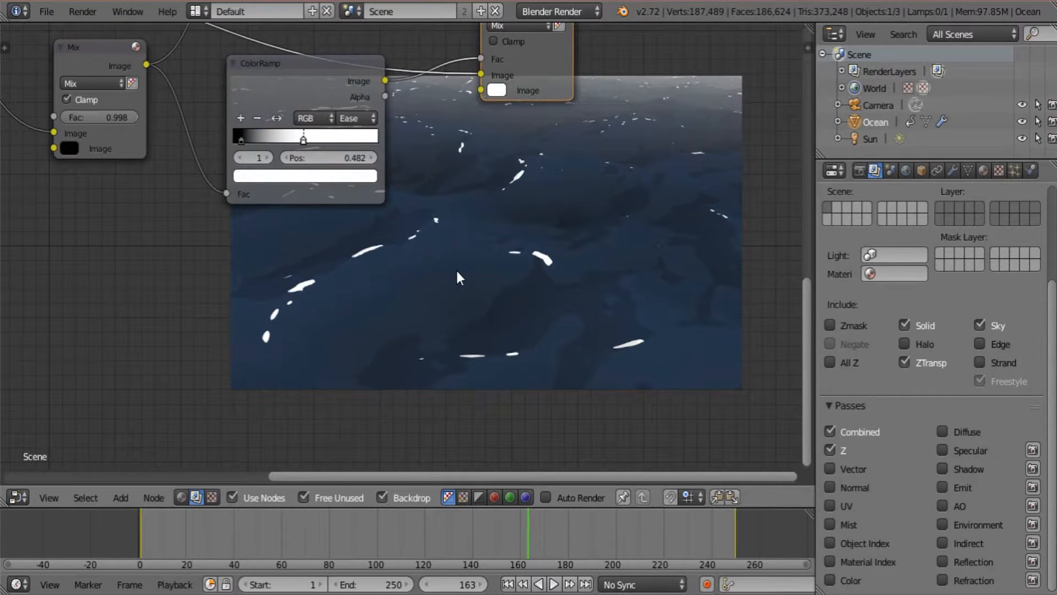
middle_drag(457, 271, 617, 290)
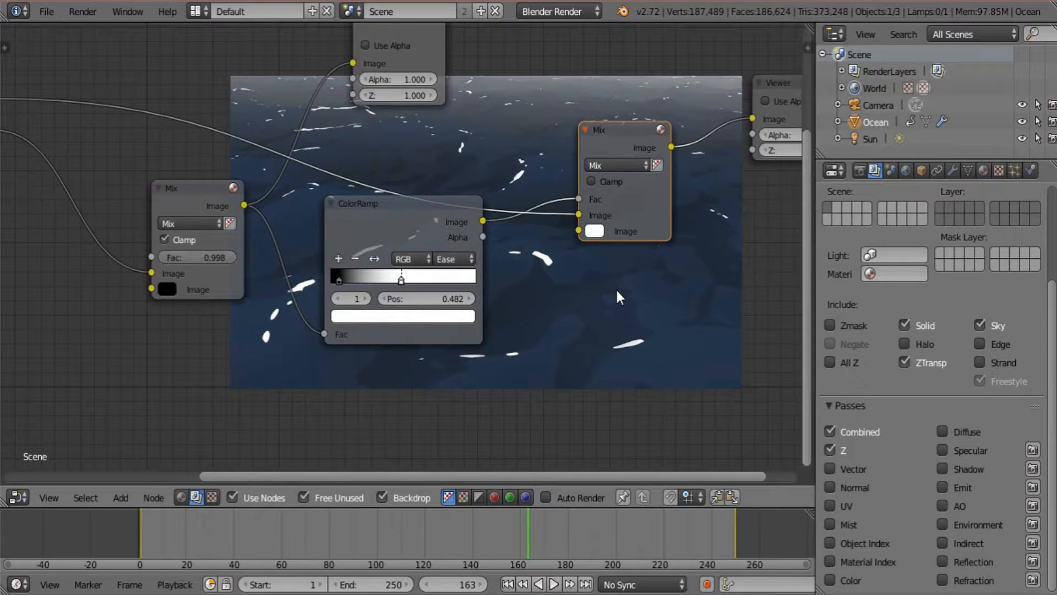
middle_drag(635, 263, 387, 189)
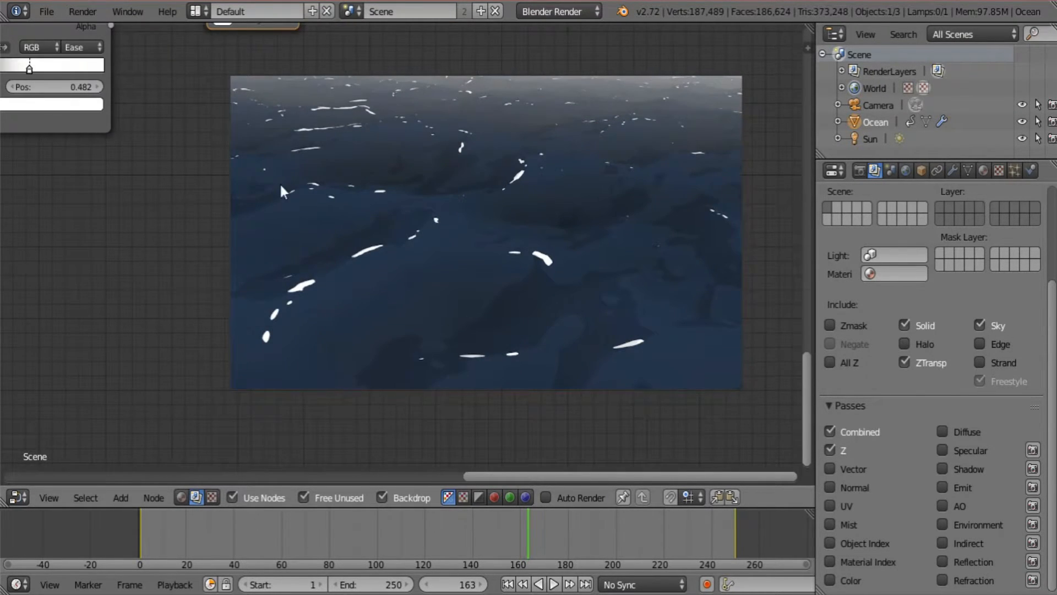
Reduce the saturation of the Color variation ramp's light blue stop to 0.203 and set the texture's diffuse color influence to 1.000
click(983, 171)
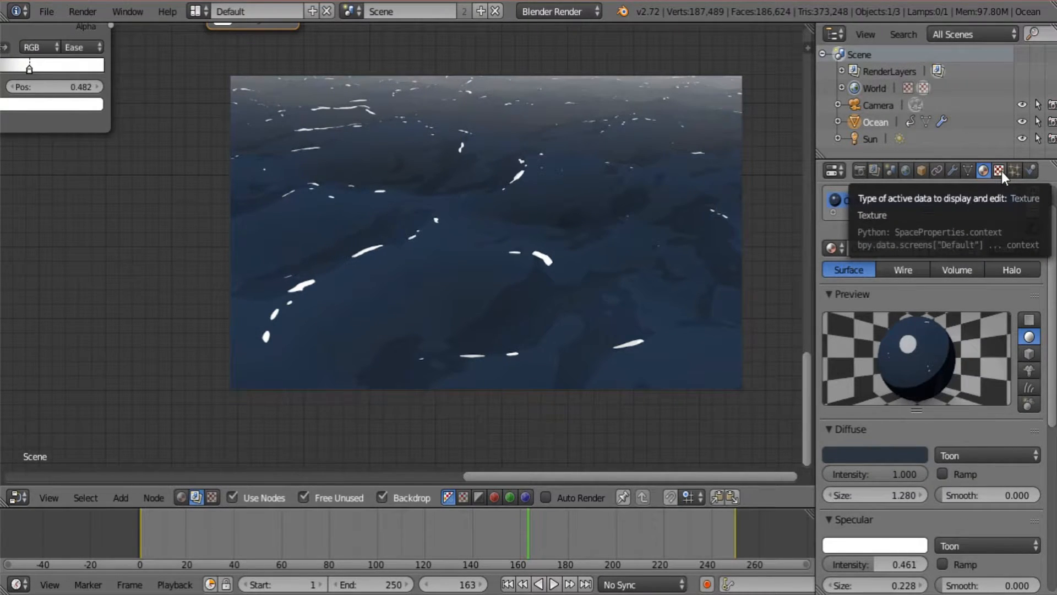
click(999, 170)
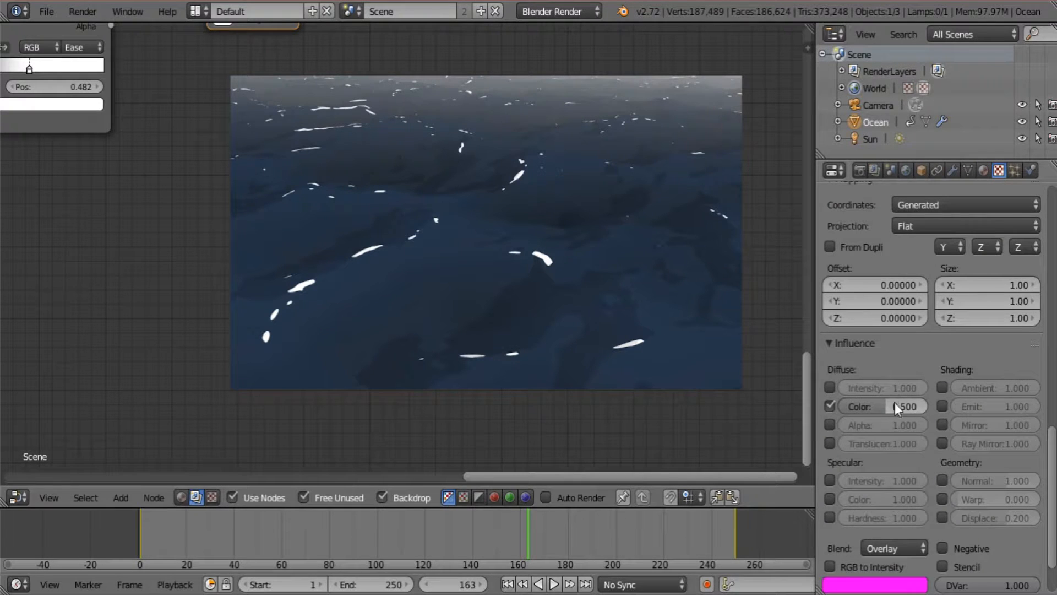
scroll(969, 421, up, 10)
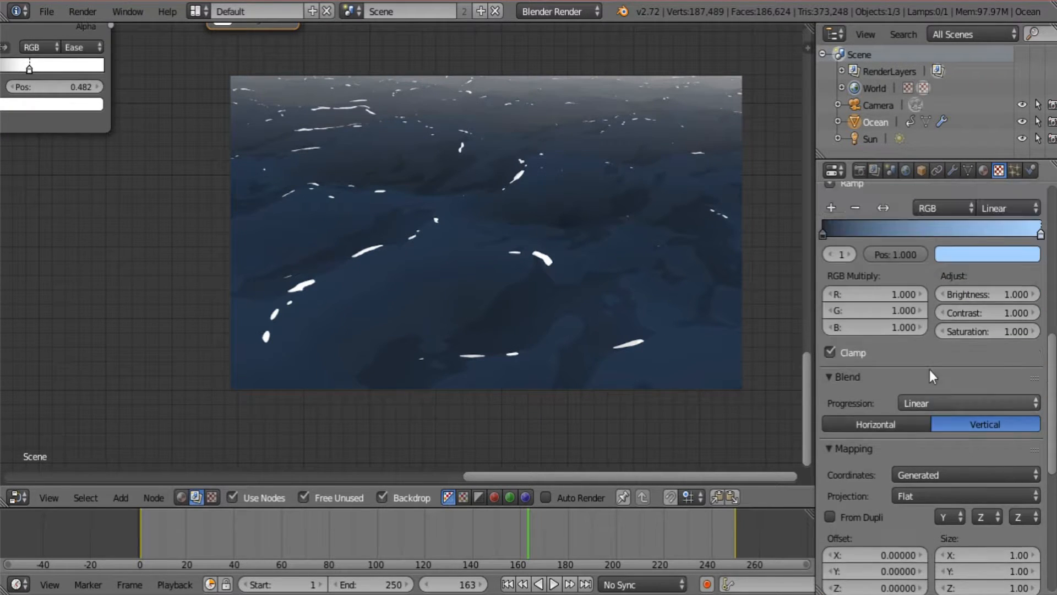
scroll(935, 368, up, 2)
click(979, 286)
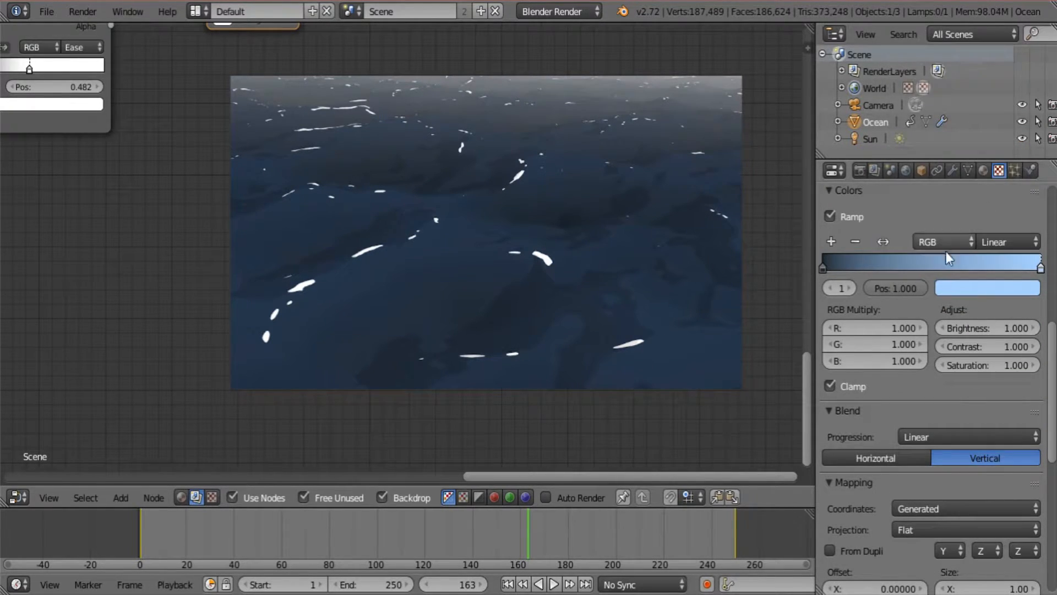
click(950, 283)
drag(935, 232, 922, 231)
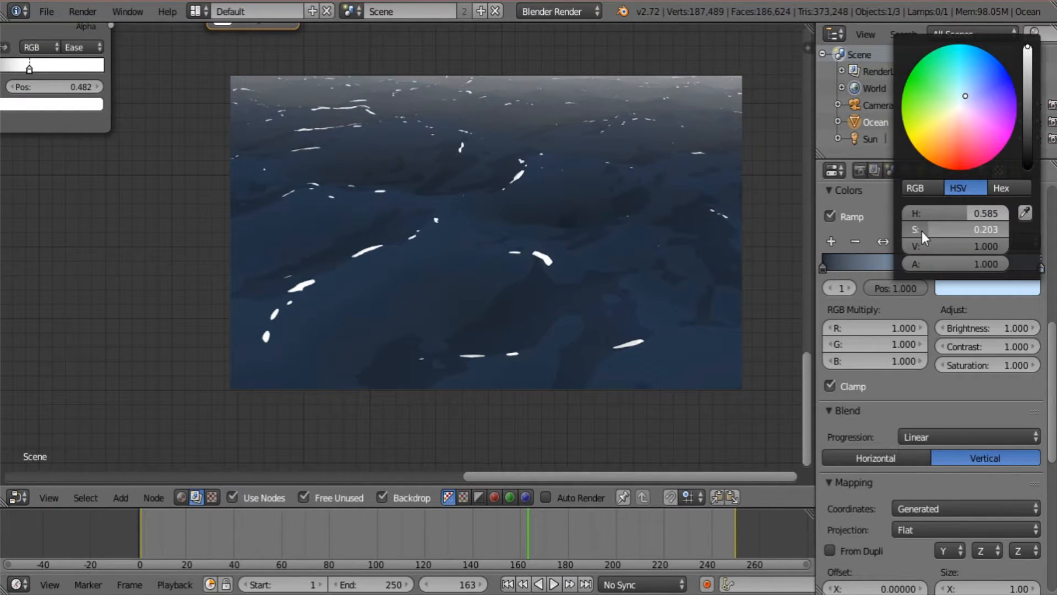
scroll(911, 437, down, 15)
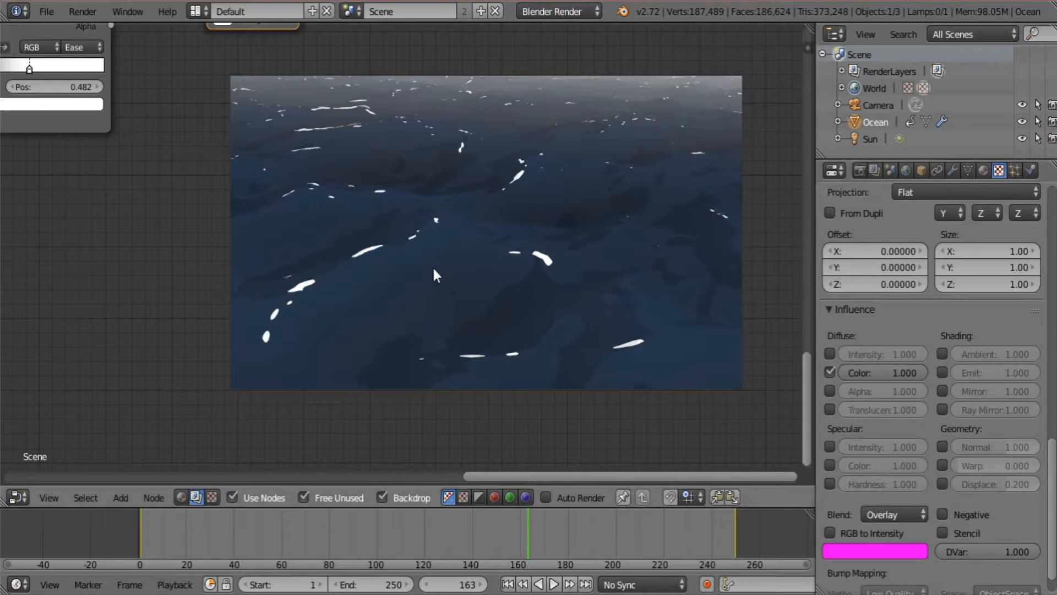
Render frame 163, and return the render view area to the Node Editor
key(F12)
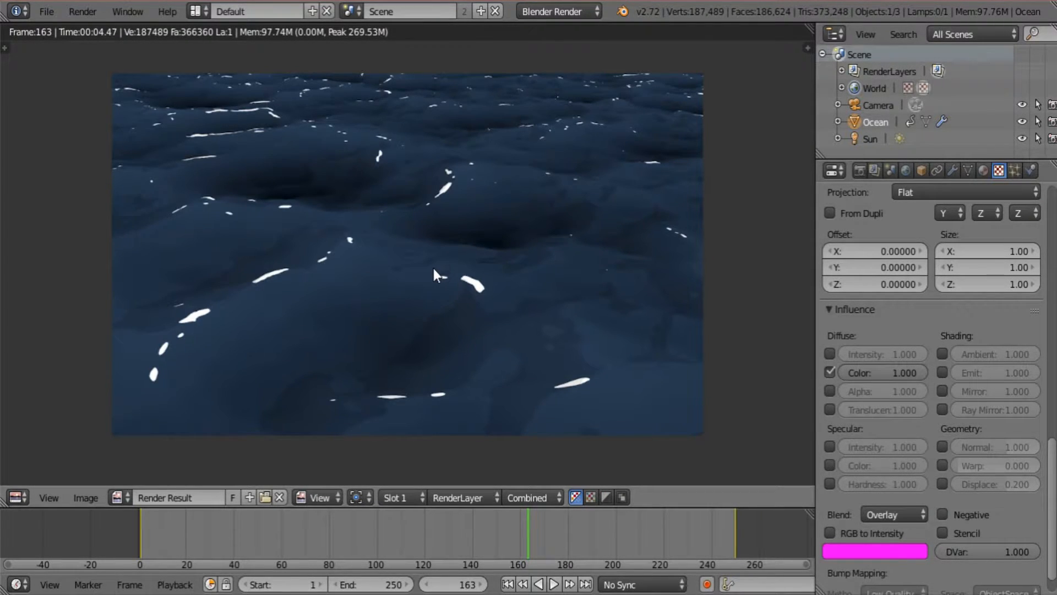
click(18, 496)
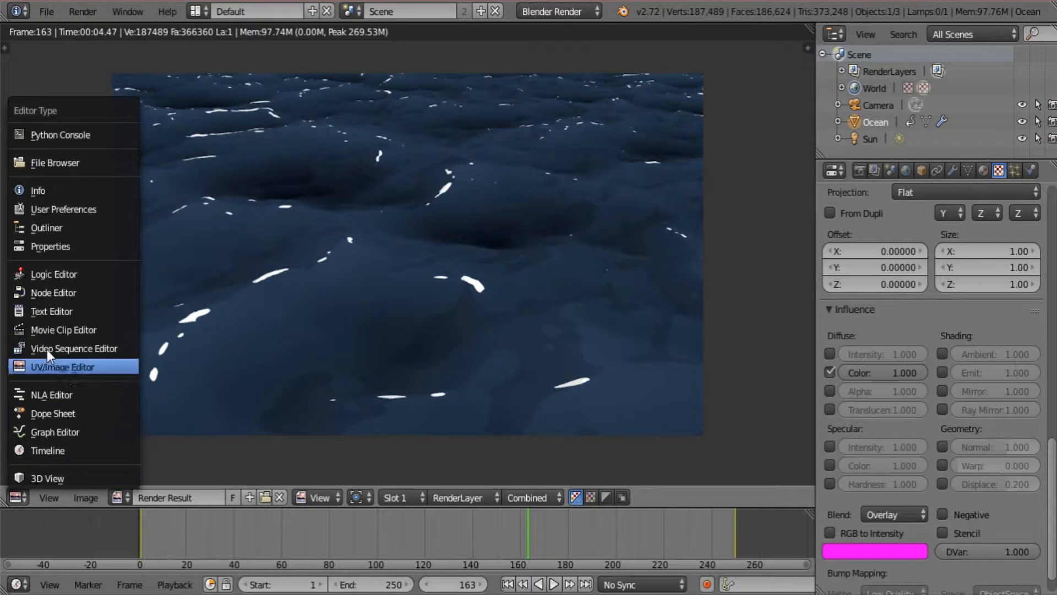
click(61, 296)
Set the ColorRamp node's interpolation to B-Spline
middle_drag(351, 205, 422, 363)
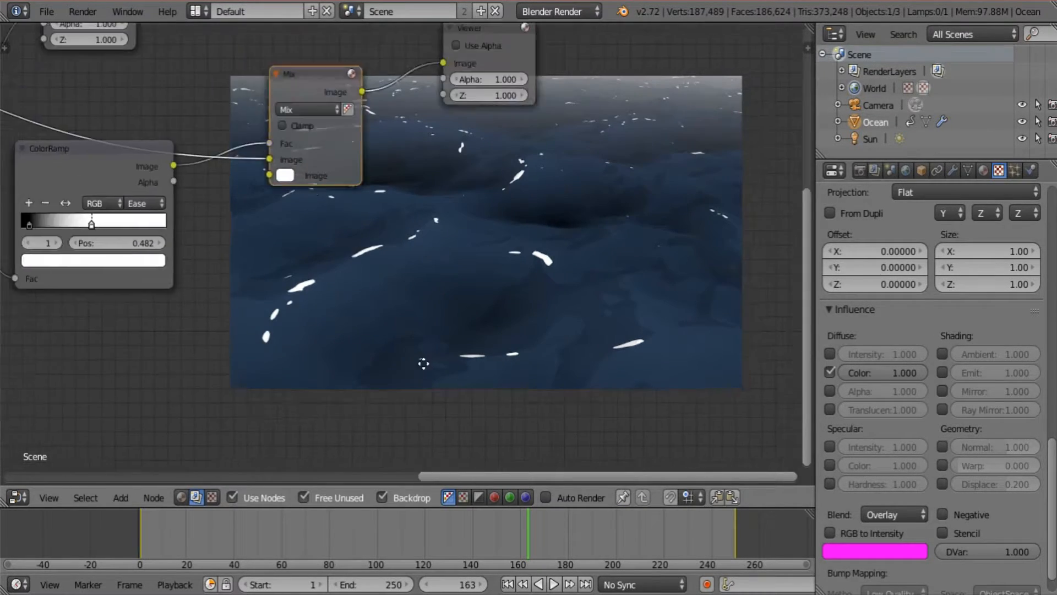
middle_drag(261, 222, 439, 333)
scroll(369, 341, up, 2)
middle_drag(252, 341, 325, 311)
click(321, 340)
click(349, 242)
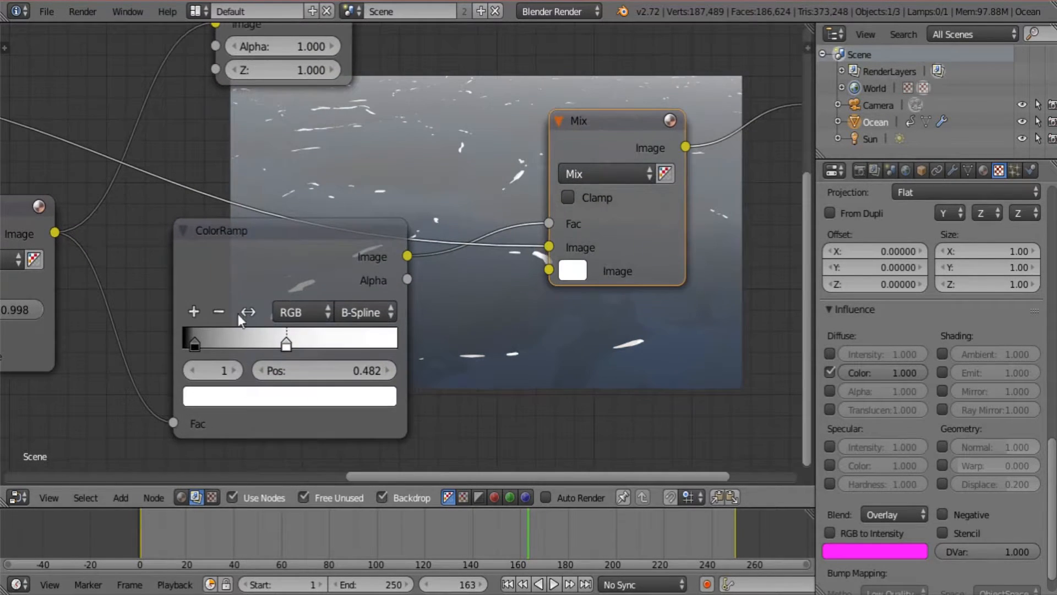
Shift the ColorRamp's black stop and white stop further toward the white end of the ramp
drag(196, 343, 219, 342)
drag(219, 338, 215, 338)
click(287, 344)
drag(295, 342, 320, 348)
Add a third stop to the ColorRamp, make it white and place it beyond the existing white stop
click(192, 313)
click(341, 397)
drag(351, 131, 352, 60)
drag(320, 345, 337, 344)
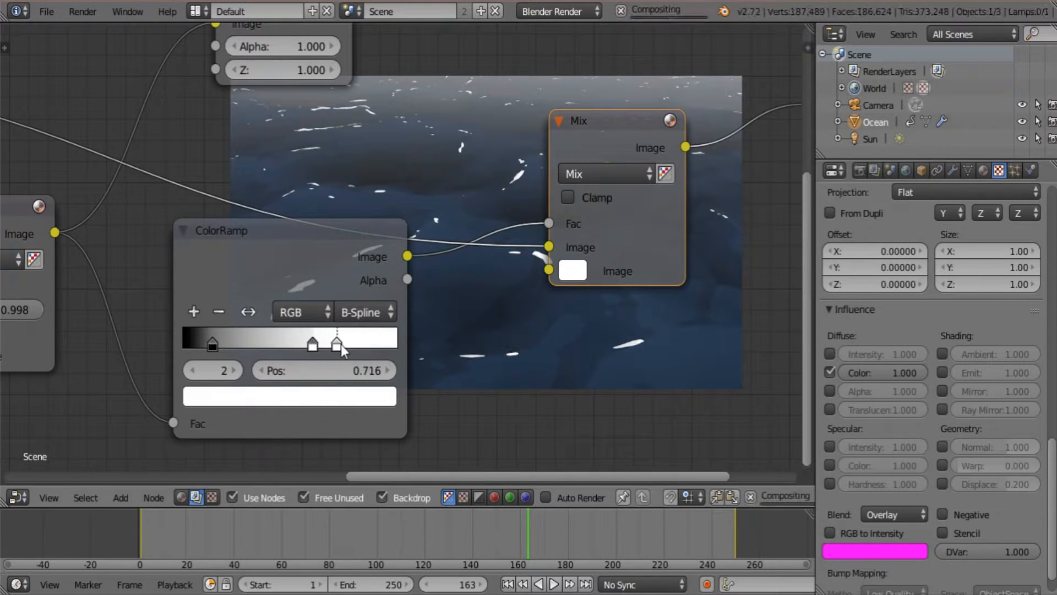
Add a fourth ColorRamp stop, move it to position 0.065 and colour it black
click(193, 311)
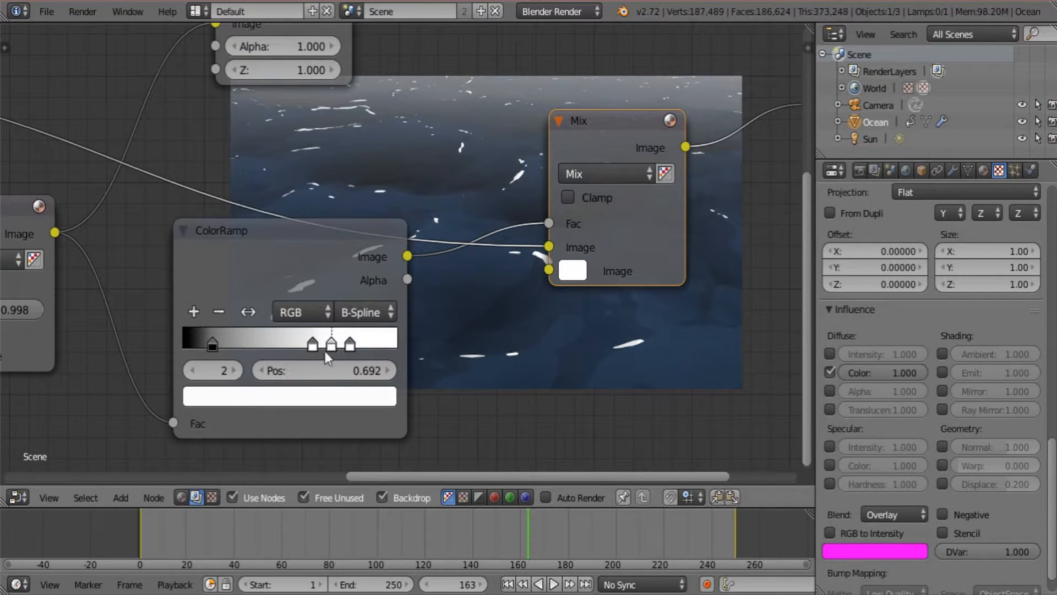
drag(333, 344, 197, 345)
click(251, 405)
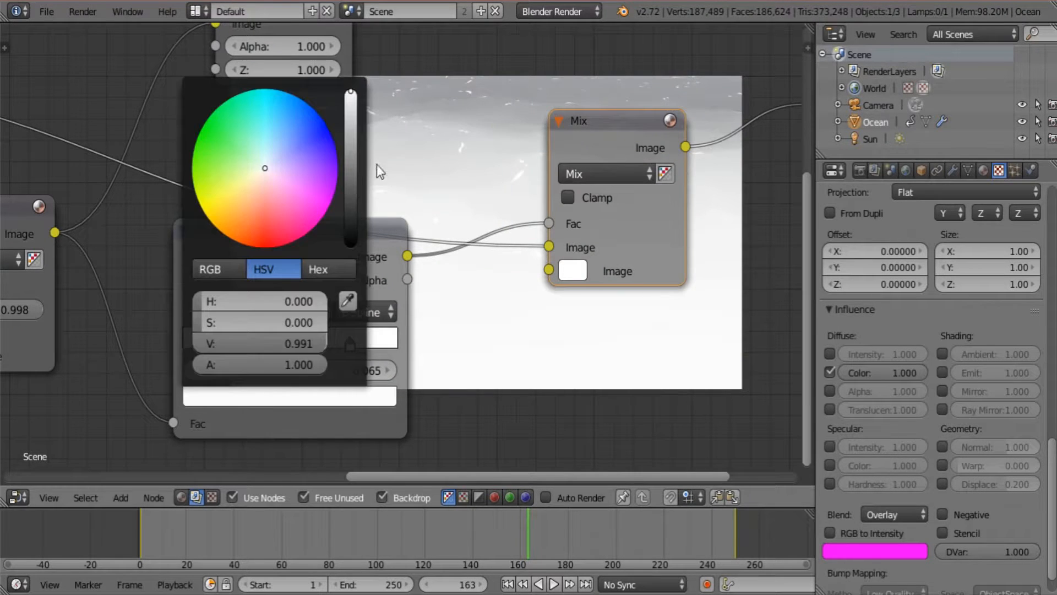
click(351, 165)
drag(352, 175, 352, 242)
ctrl+scroll(330, 347, left, 4)
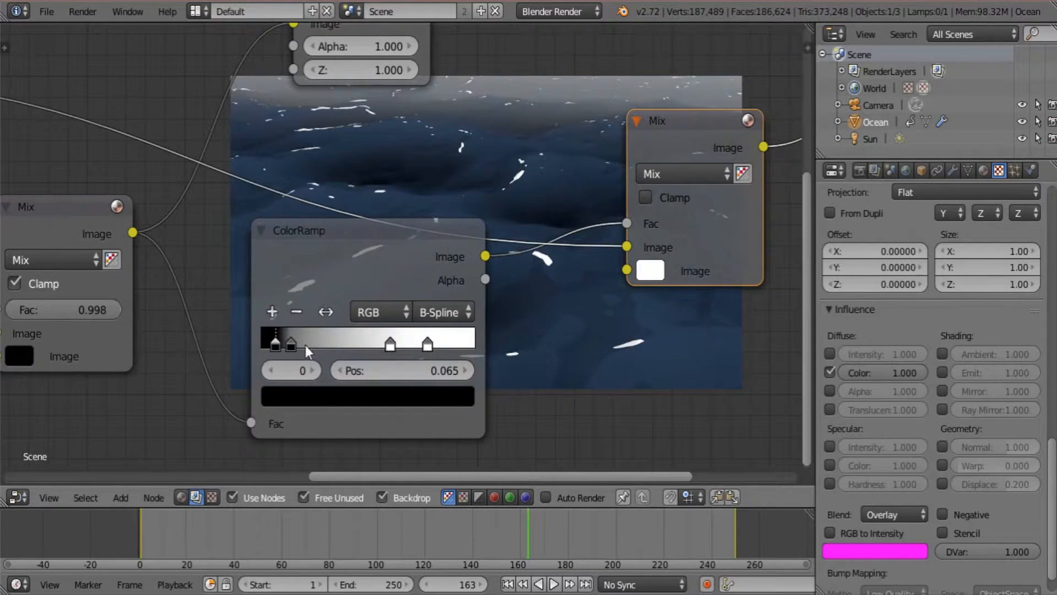
Move the first black ColorRamp stop to the ramp's start, the second to 0.136 and the nearer white stop close behind it
drag(274, 342, 261, 347)
middle_drag(306, 352, 503, 260)
drag(223, 223, 229, 222)
drag(322, 224, 223, 227)
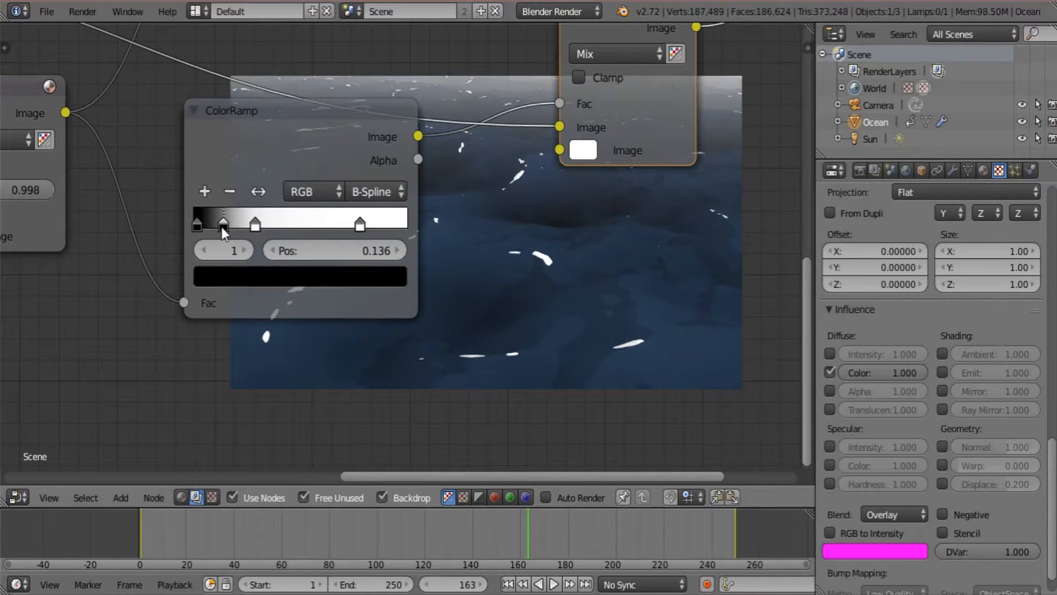
middle_drag(223, 228, 516, 212)
scroll(340, 207, down, 5)
scroll(624, 315, down, 2)
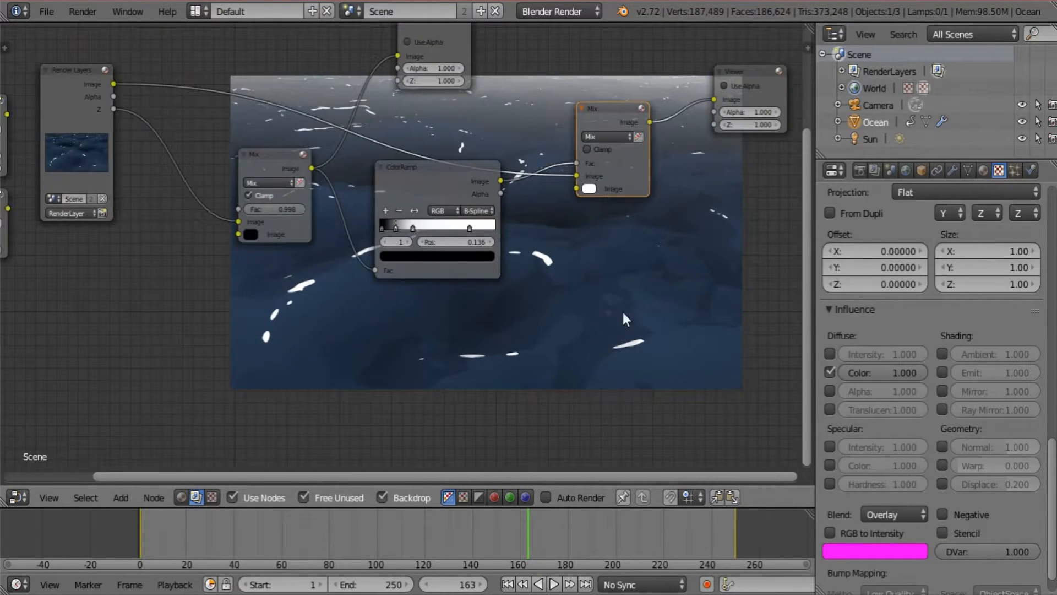
middle_drag(607, 308, 575, 317)
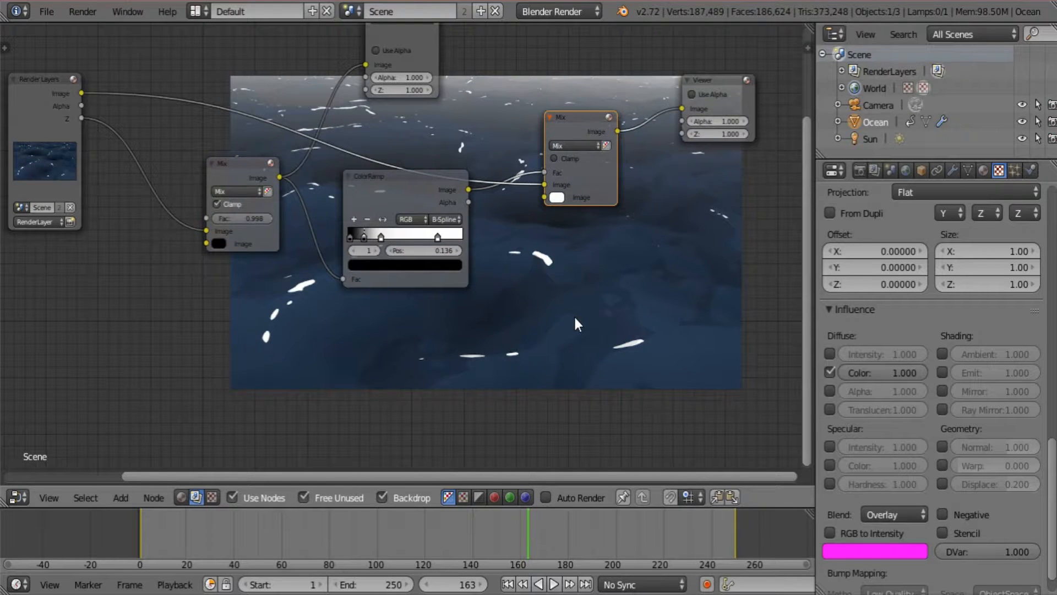
mouse_move(573, 321)
middle_down()
mouse_move(616, 406)
mouse_move(635, 419)
mouse_move(574, 306)
middle_up()
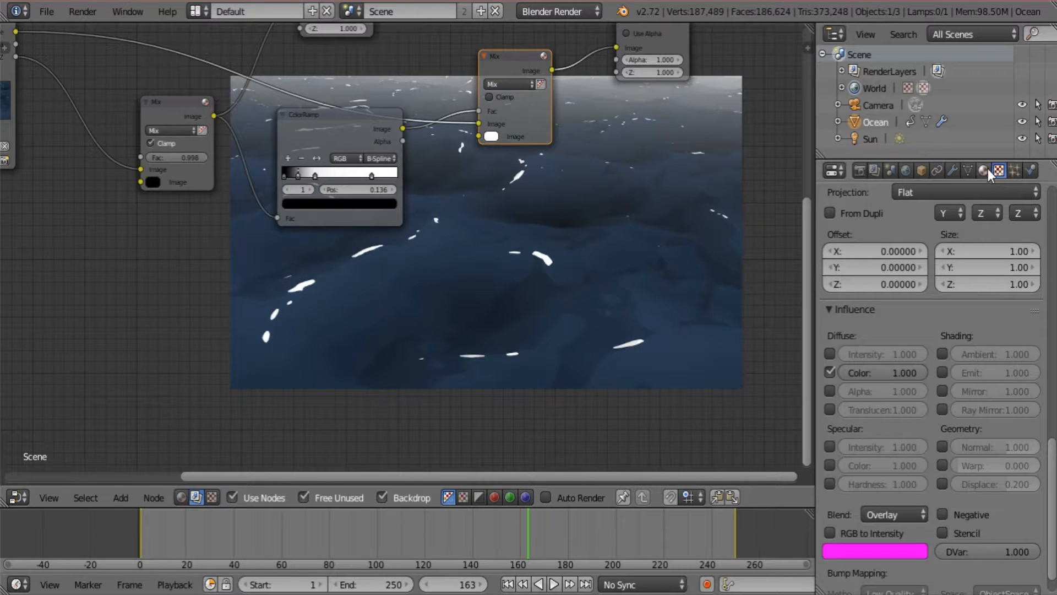
Show the brush's Mist cloud texture in the texture properties
scroll(1025, 381, up, 15)
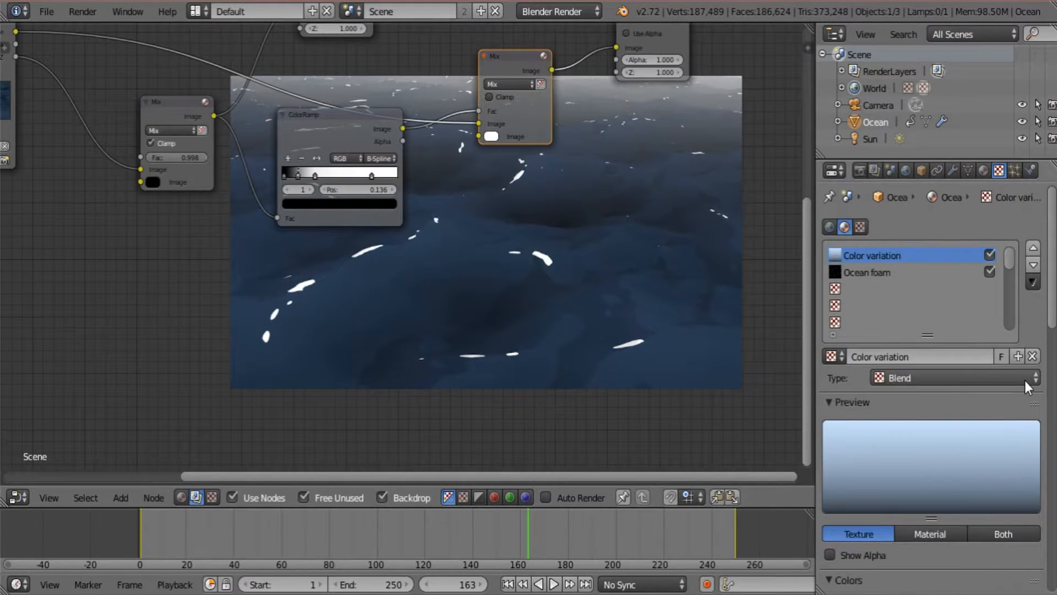
click(862, 228)
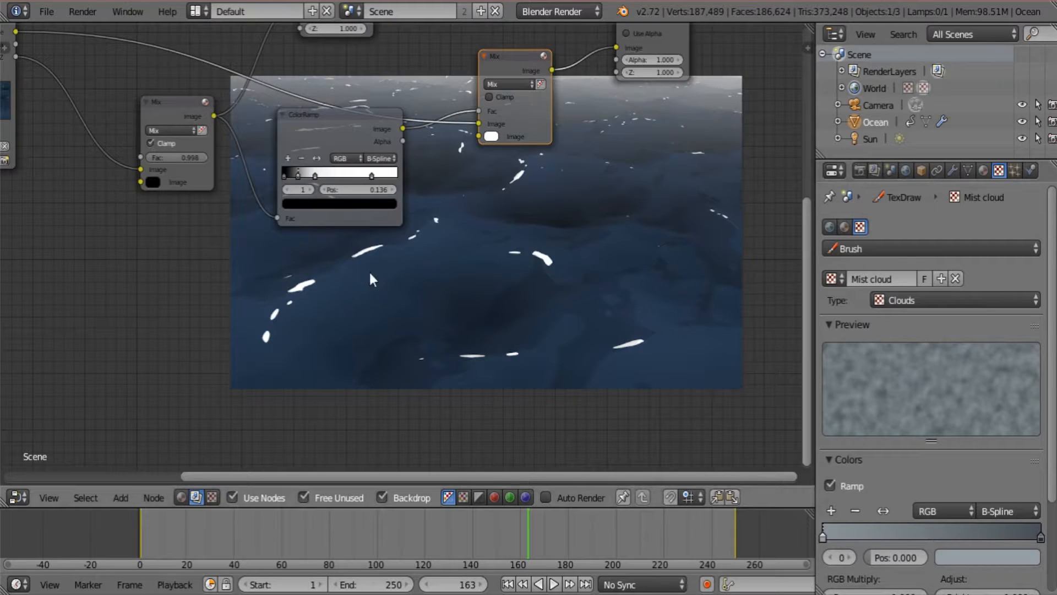
Add a Texture input node in the free space below the Mix node fed by the Z pass
middle_drag(225, 300, 435, 346)
scroll(435, 346, up, 1)
middle_drag(380, 382, 432, 256)
key(shift+a)
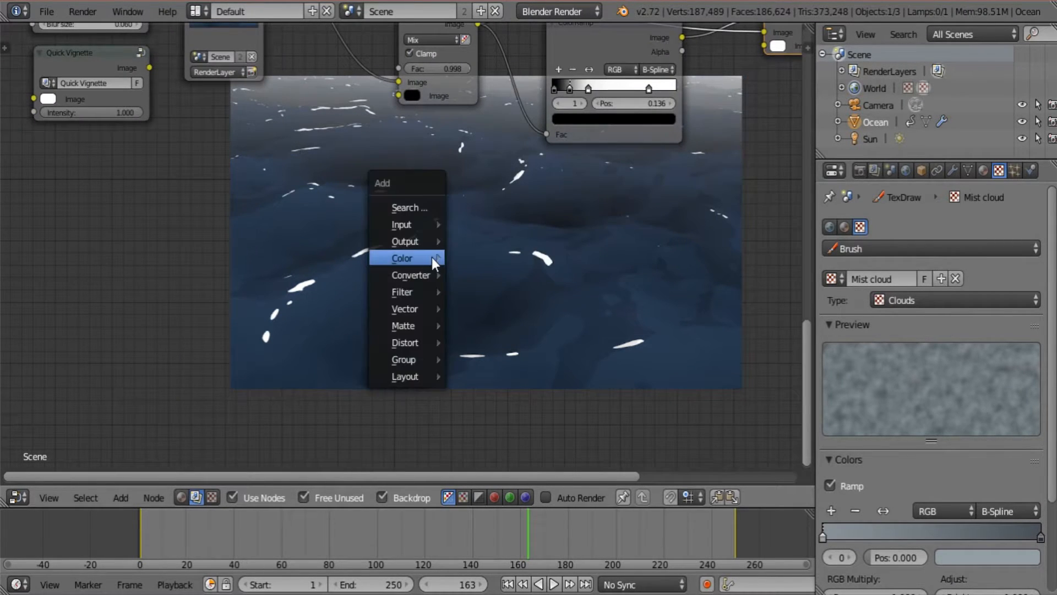
mouse_move(414, 223)
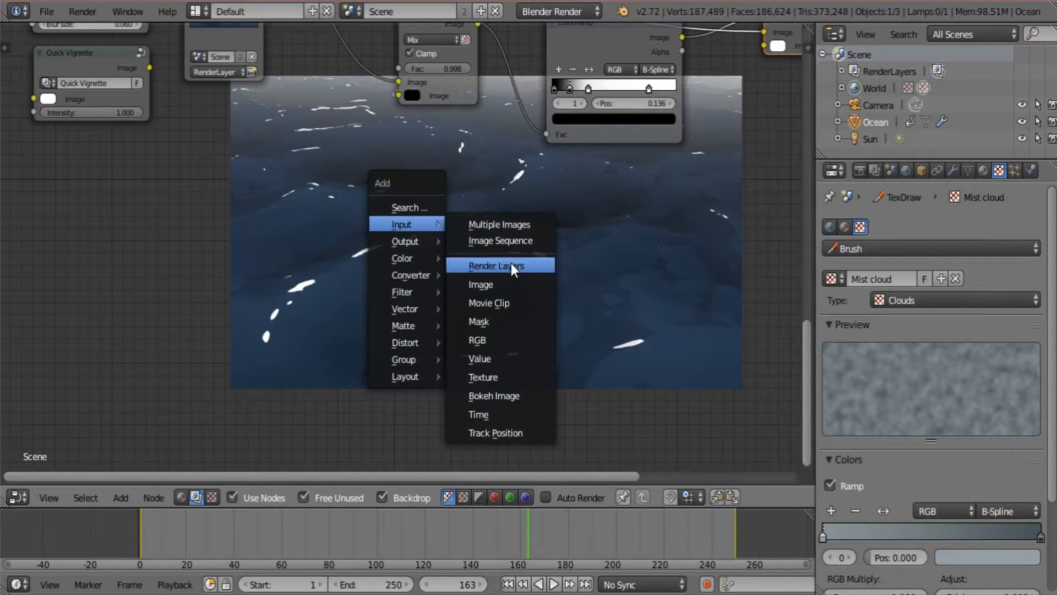
click(483, 376)
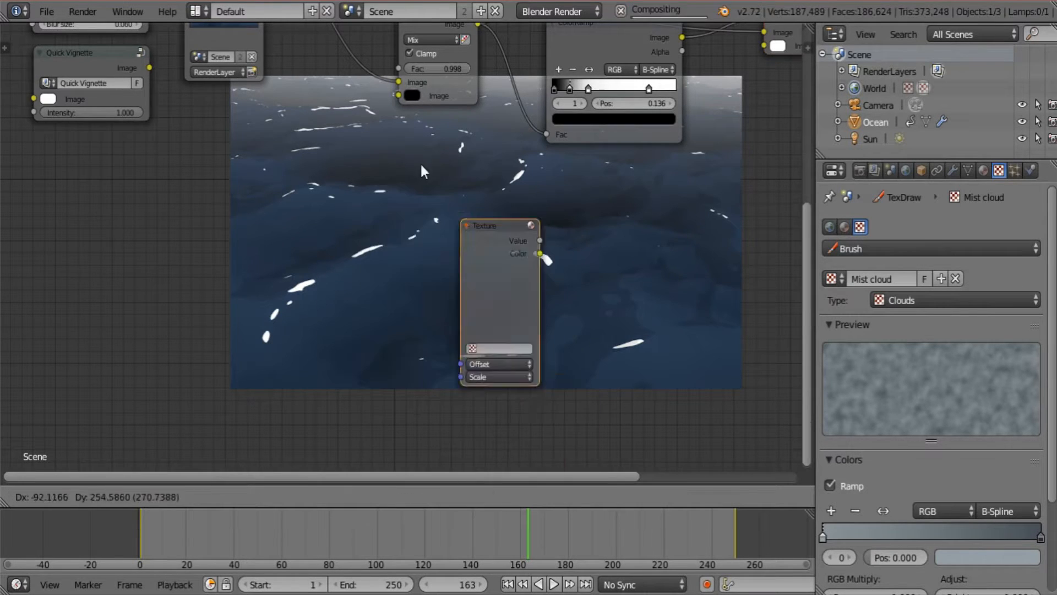
click(392, 220)
Assign the Mist cloud texture to the Texture node and move the node below the Render Layers node
click(405, 282)
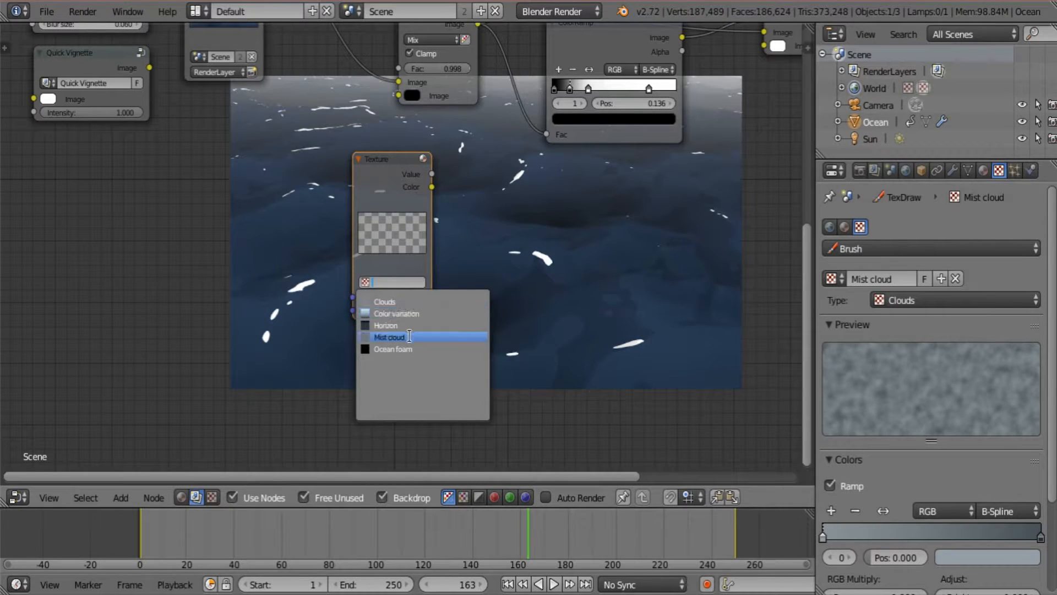
click(389, 337)
drag(398, 195, 272, 234)
Add a color Mix node below the ColorRamp and link the Texture node's Color output to its first Image input
middle_drag(553, 302, 535, 349)
key(shift+a)
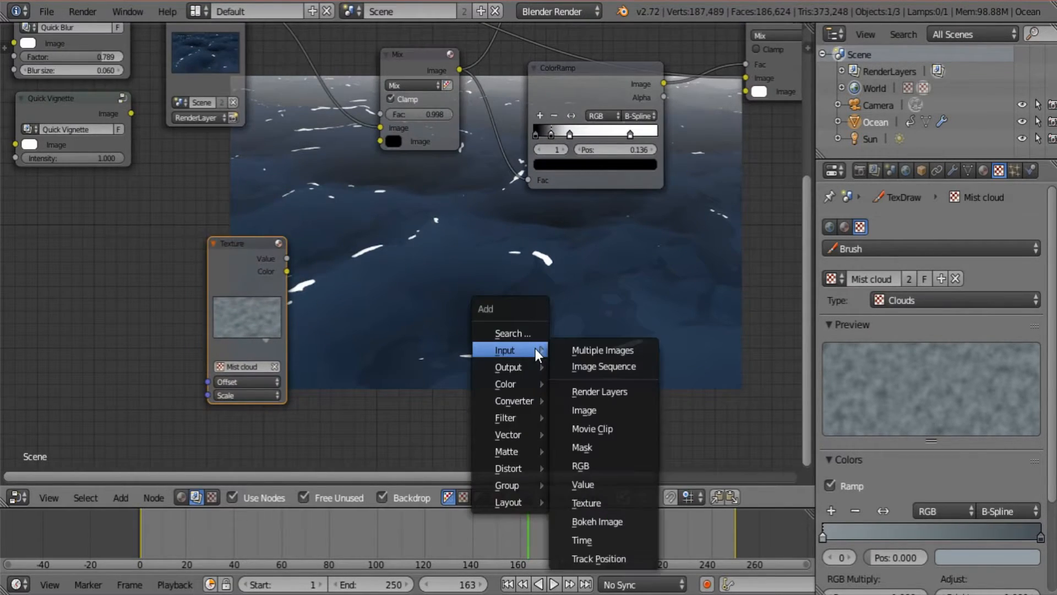
mouse_move(524, 380)
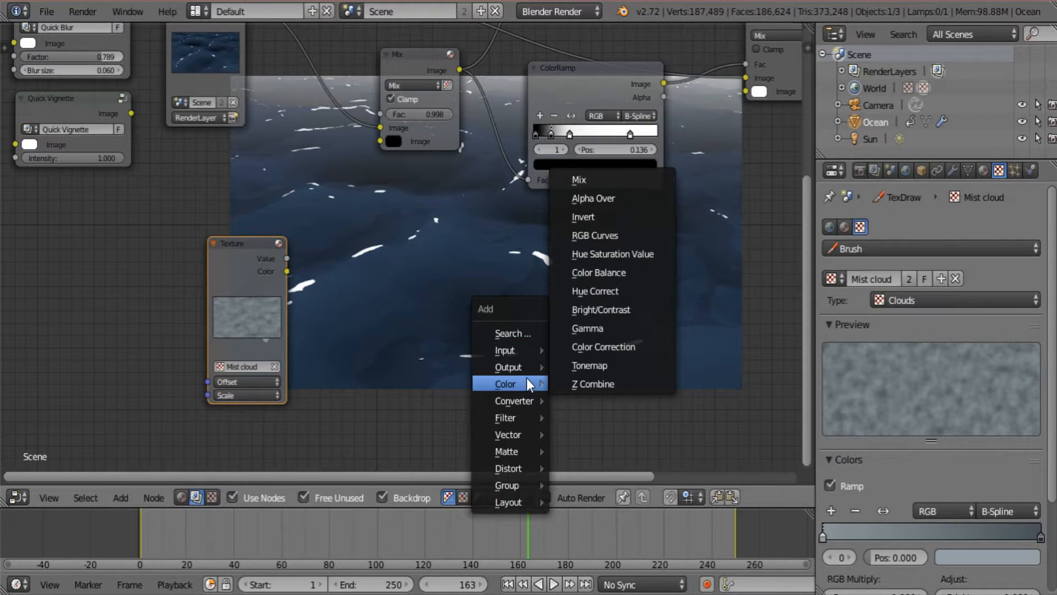
key(shift+a)
mouse_move(524, 326)
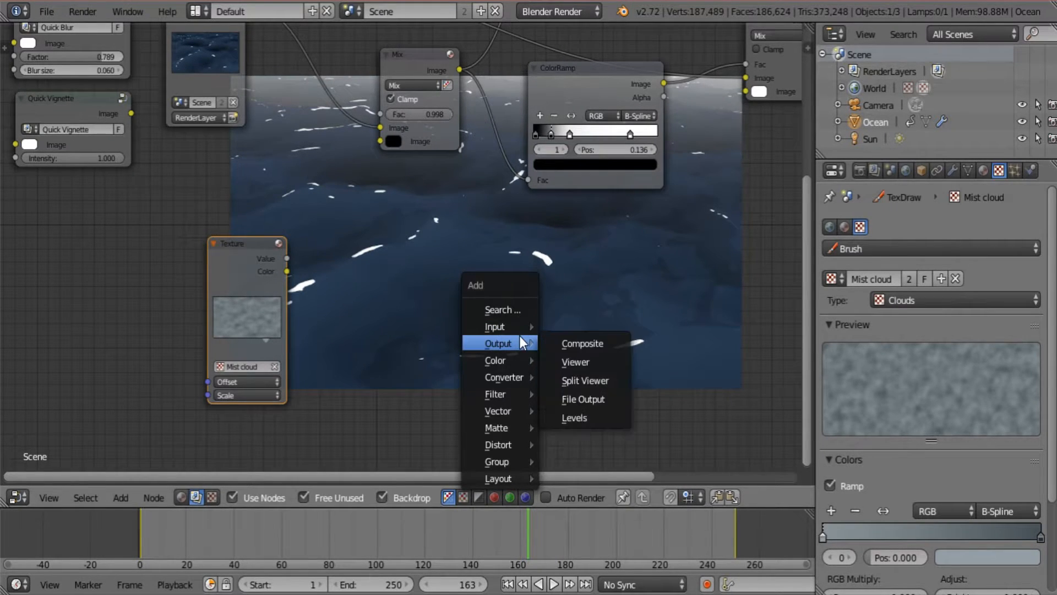
mouse_move(504, 360)
click(568, 156)
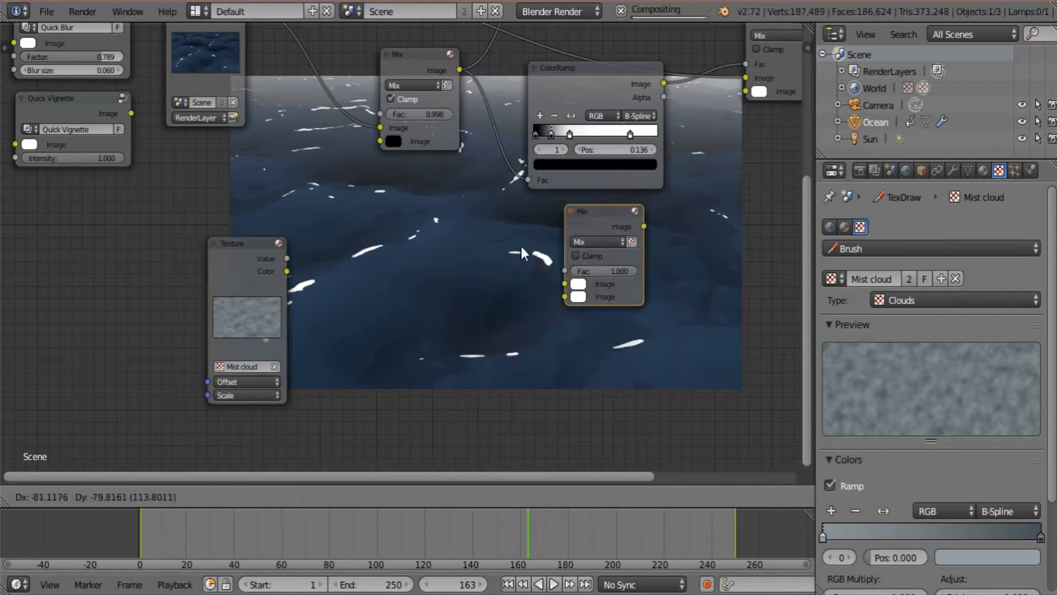
click(449, 310)
drag(287, 271, 503, 353)
scroll(490, 243, down, 1)
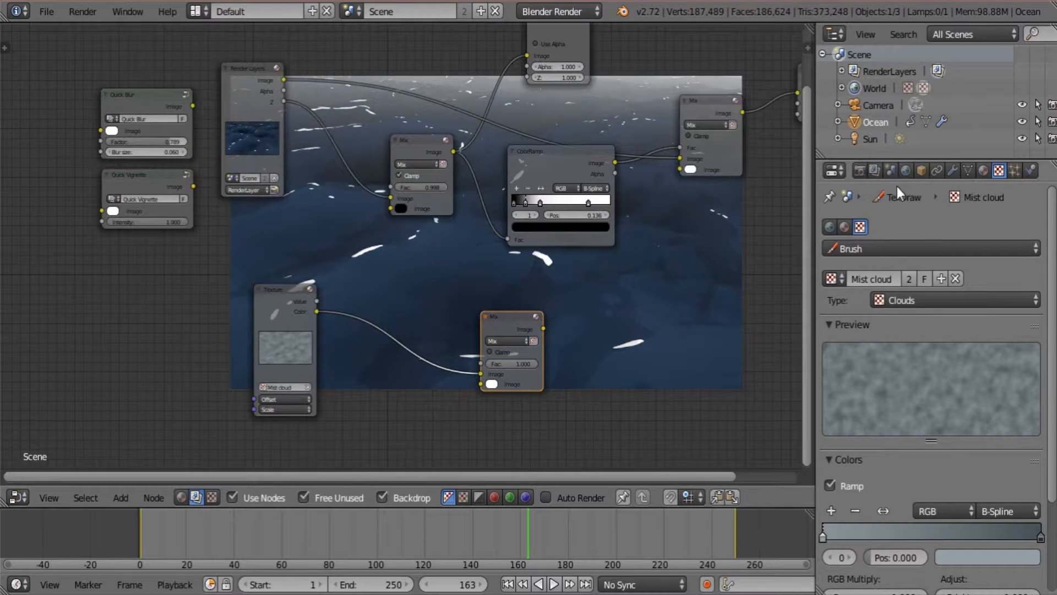
Add a second render layer to the scene and name it Sky
click(904, 170)
scroll(933, 384, up, 3)
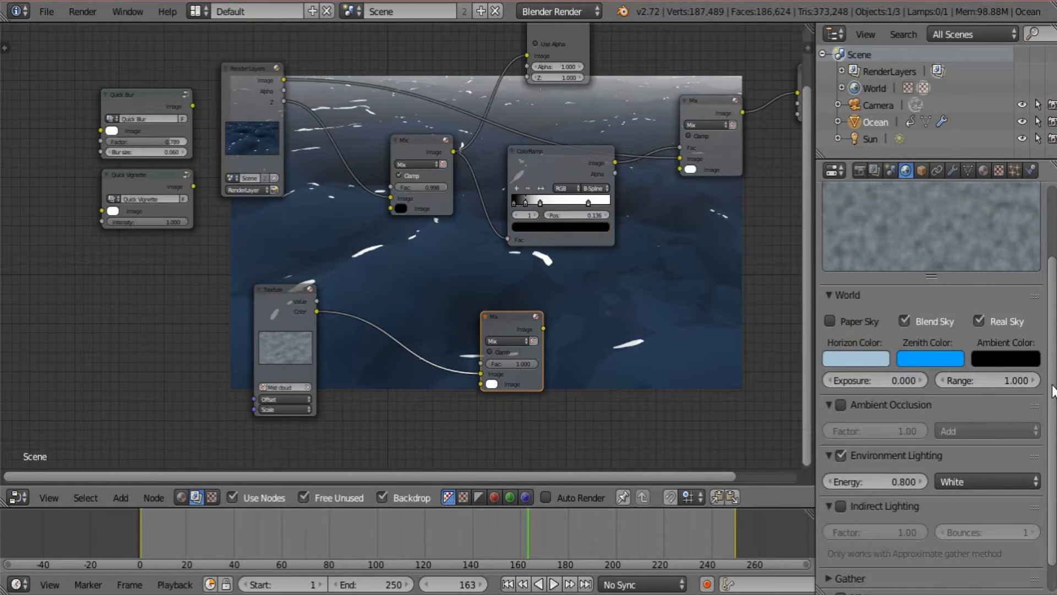
click(874, 170)
scroll(951, 353, up, 4)
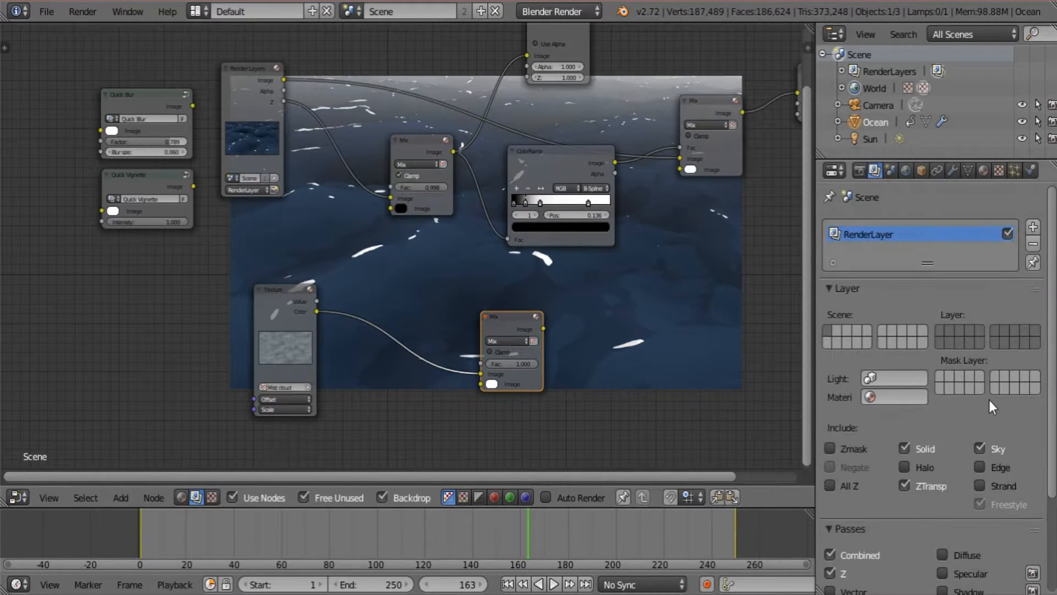
click(1034, 225)
double_click(881, 253)
text(Sky)
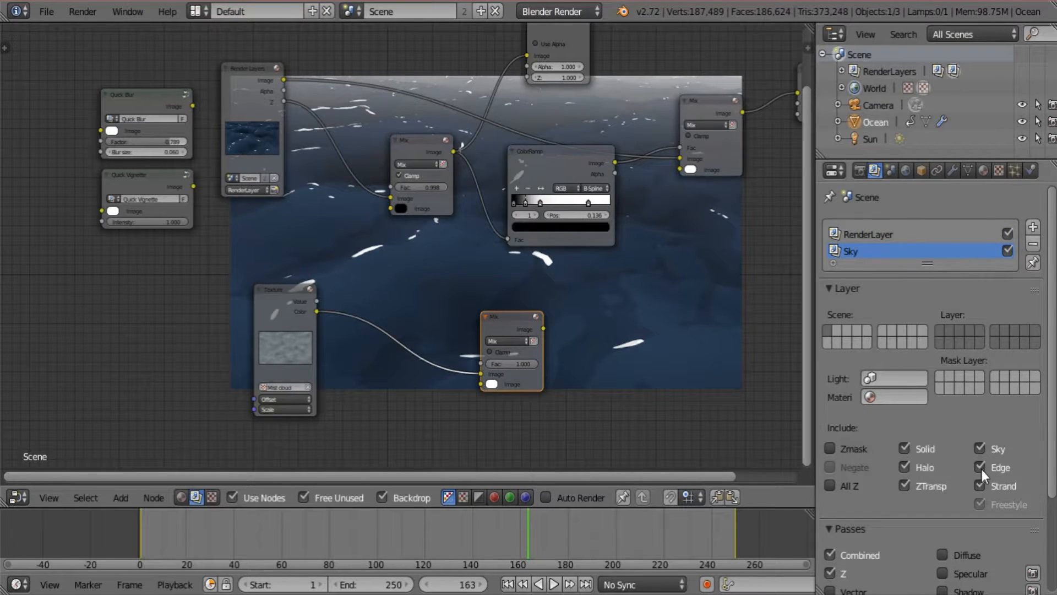
Restrict the Sky render layer to Sky with no Z pass, assign it to layer 5 and enable scene layer 5
scroll(925, 468, down, 5)
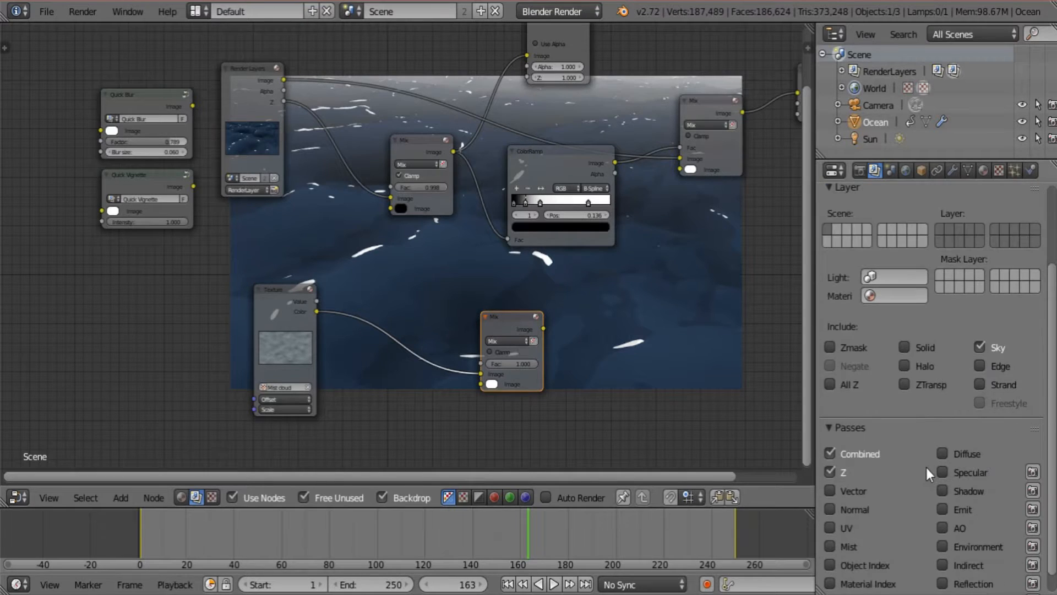
scroll(905, 445, up, 5)
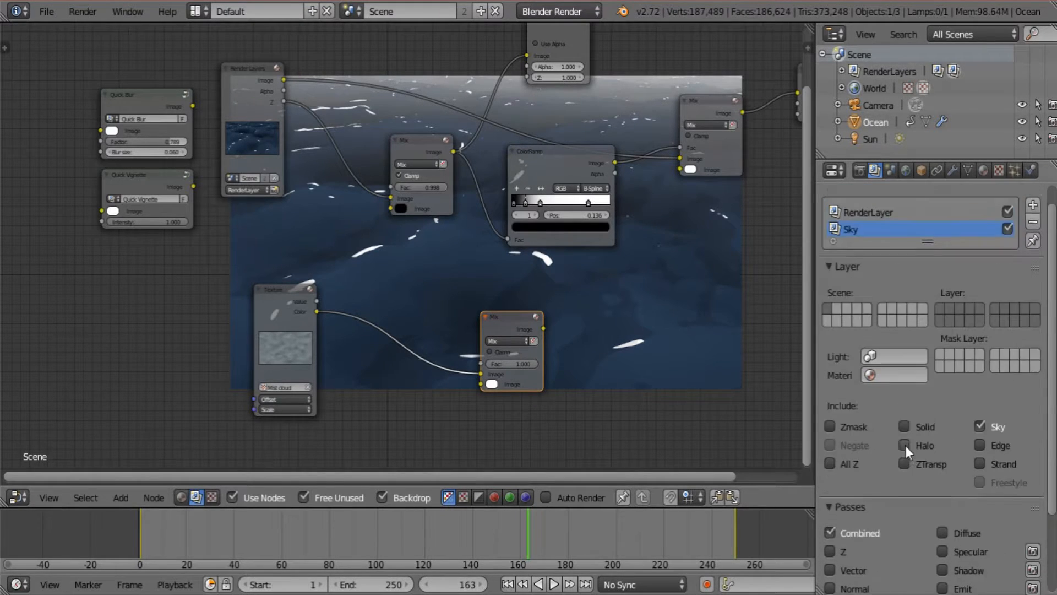
click(978, 330)
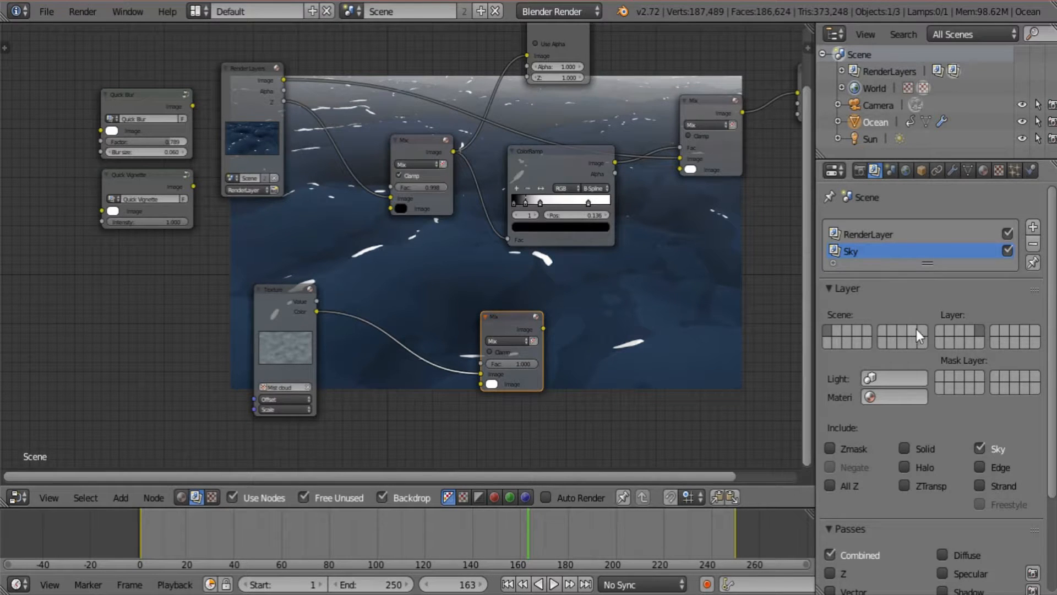
shift+click(870, 329)
Duplicate the Render Layers node, place the copy beside the Texture node and set it to the Sky layer
middle_drag(235, 324, 394, 304)
click(404, 57)
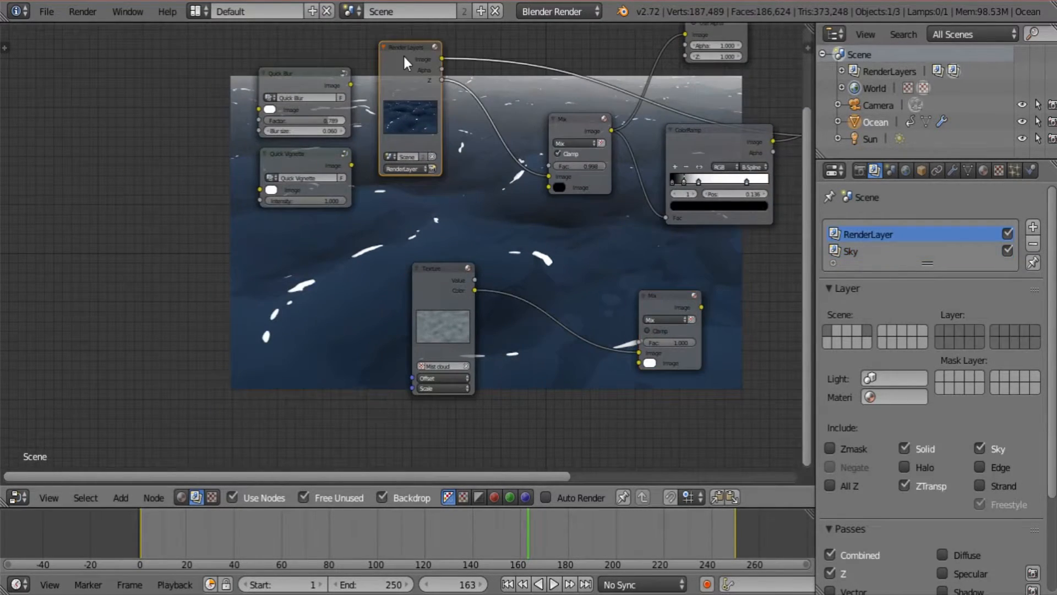
key(shift+d)
click(322, 255)
scroll(363, 379, up, 2)
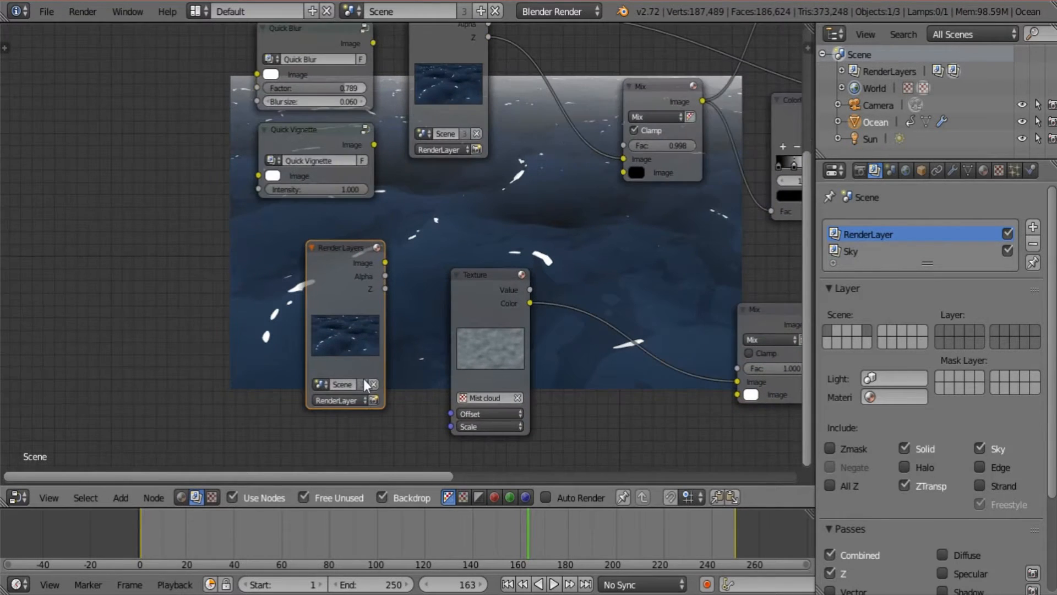
click(358, 408)
click(345, 372)
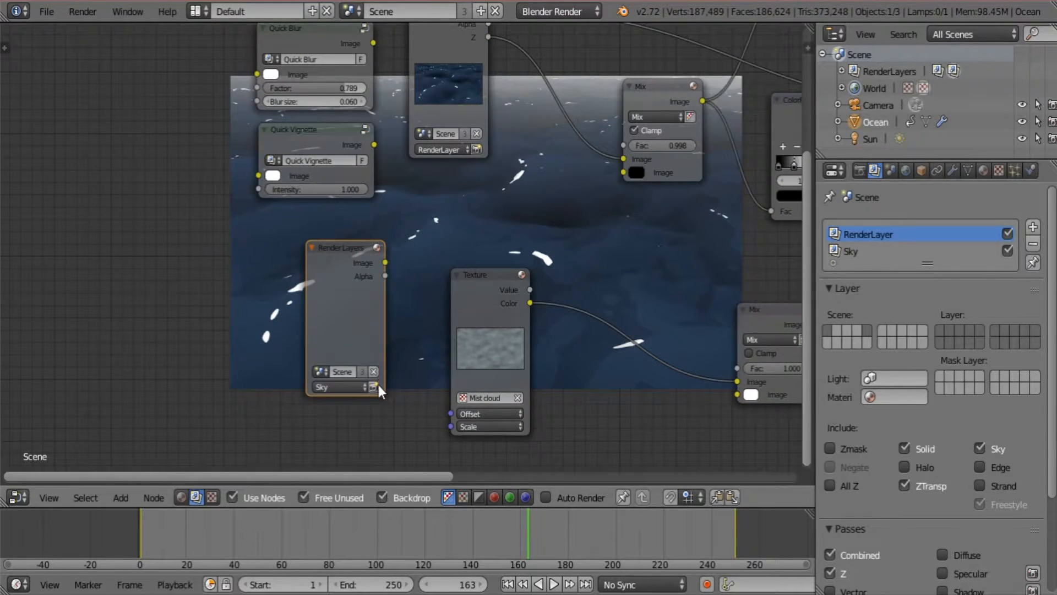
Render the current frame and return to the Node Editor
key(F12)
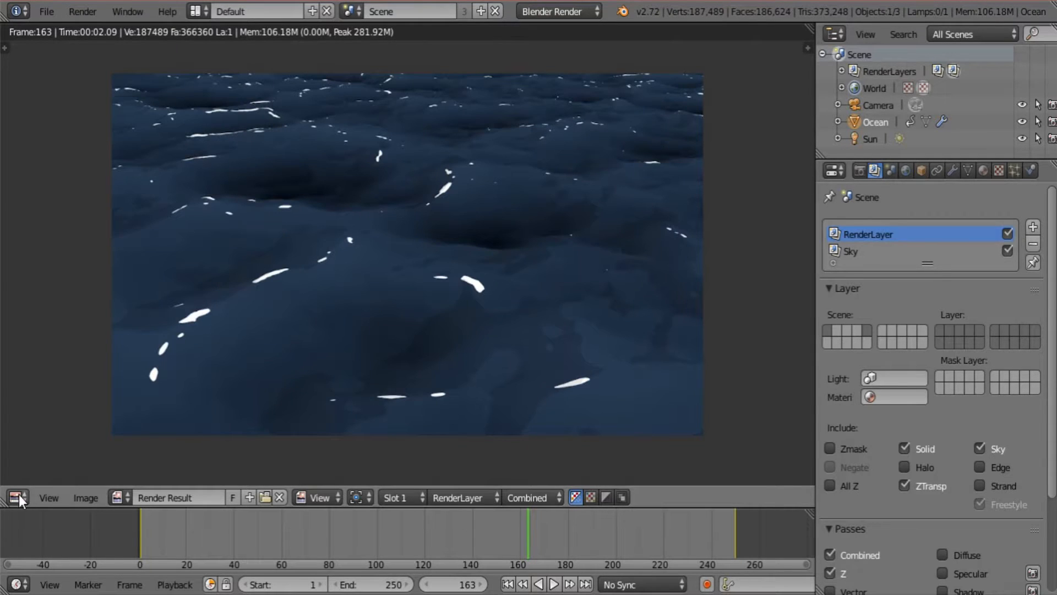
click(19, 495)
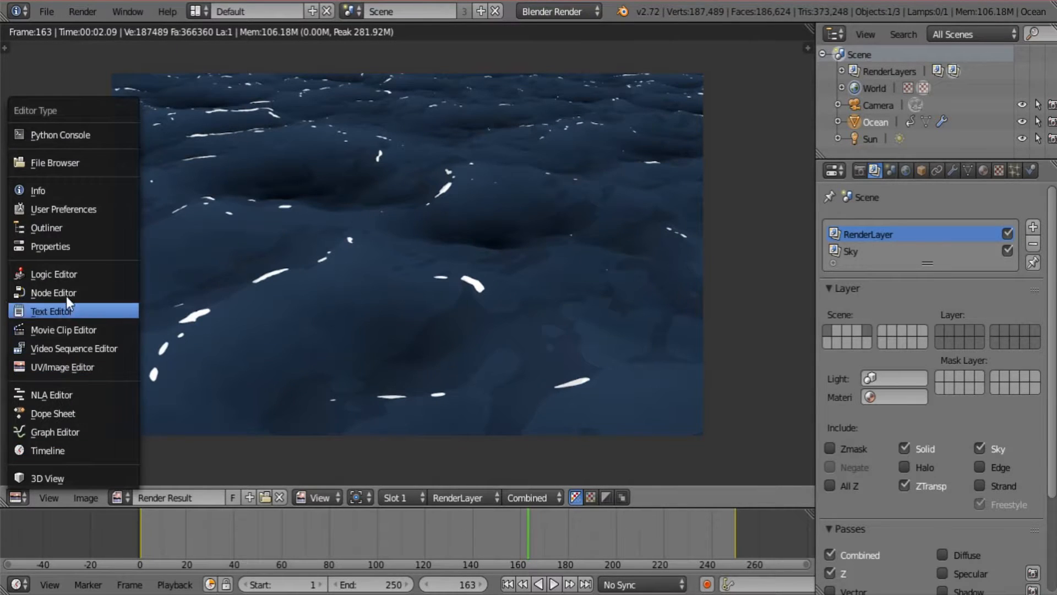
click(66, 292)
Link the Sky layer's Image to the new Mix node's second Image input, and its output to the final Mix node's second Image input
middle_drag(427, 291, 310, 316)
scroll(310, 319, down, 6)
middle_drag(510, 417, 477, 419)
scroll(477, 419, up, 4)
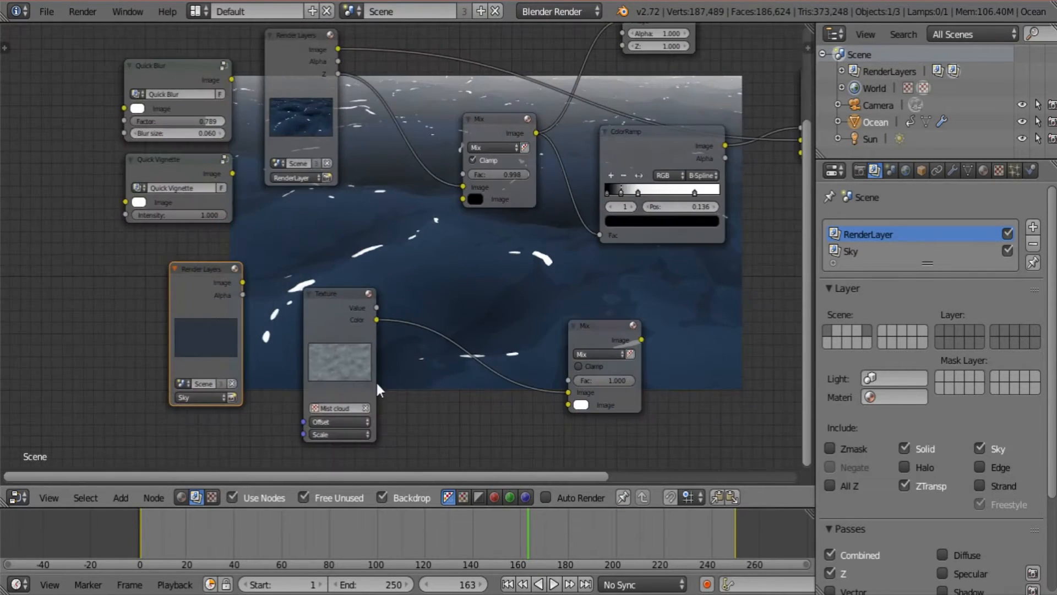
drag(243, 282, 569, 405)
middle_drag(646, 342, 551, 396)
drag(551, 396, 710, 206)
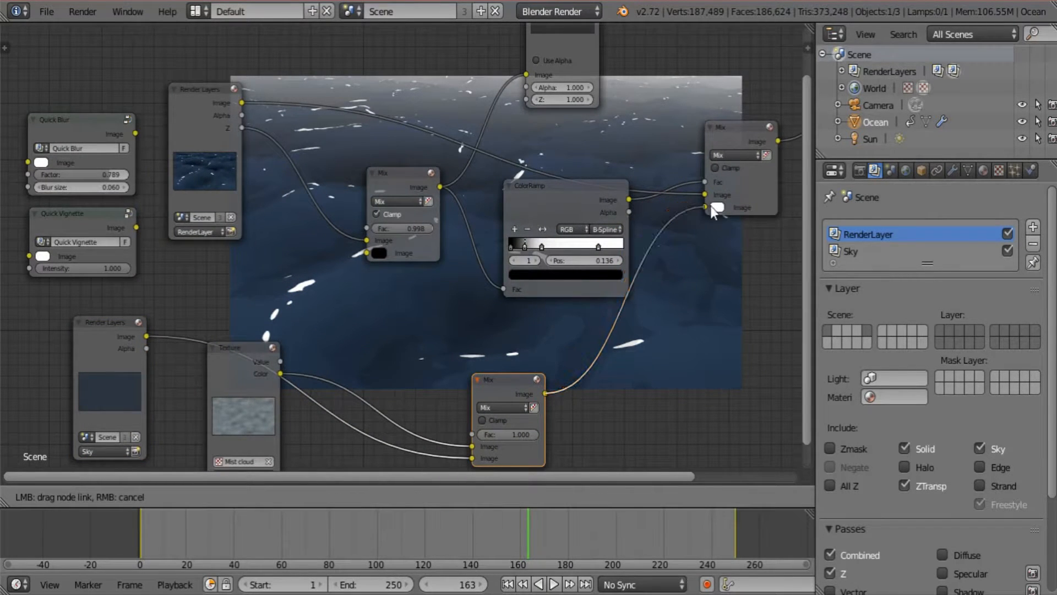
Rearrange the nodes so the Texture node sits directly beneath the Sky Render Layers node
middle_drag(199, 349, 352, 256)
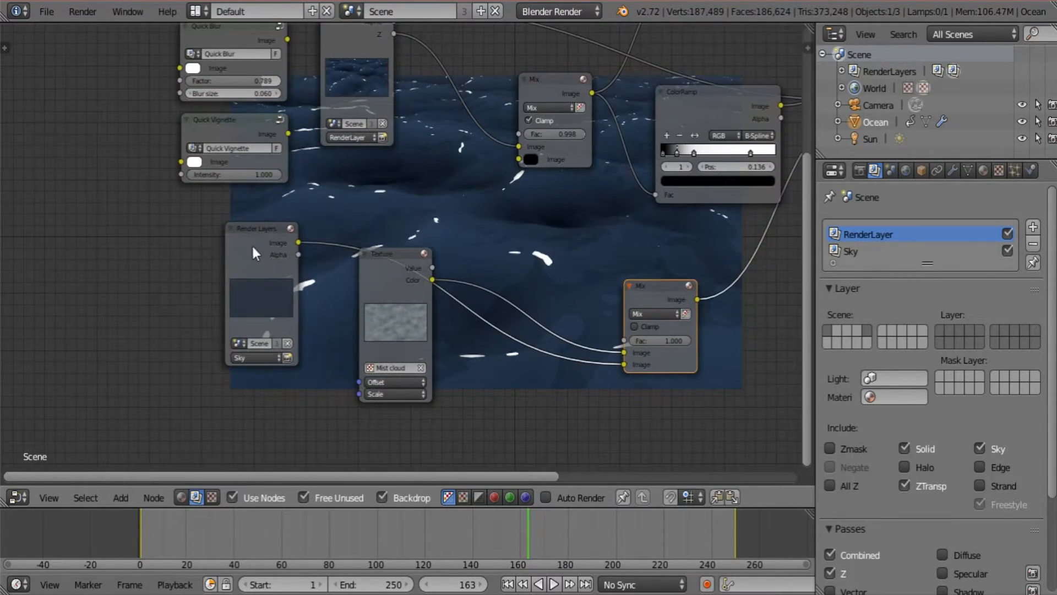
drag(391, 285, 299, 419)
drag(286, 250, 397, 228)
middle_drag(345, 328, 365, 237)
drag(327, 316, 397, 286)
Set the blend mode of the Mix node combining sky and cloud texture to Screen
middle_drag(464, 354, 382, 398)
middle_drag(595, 326, 569, 346)
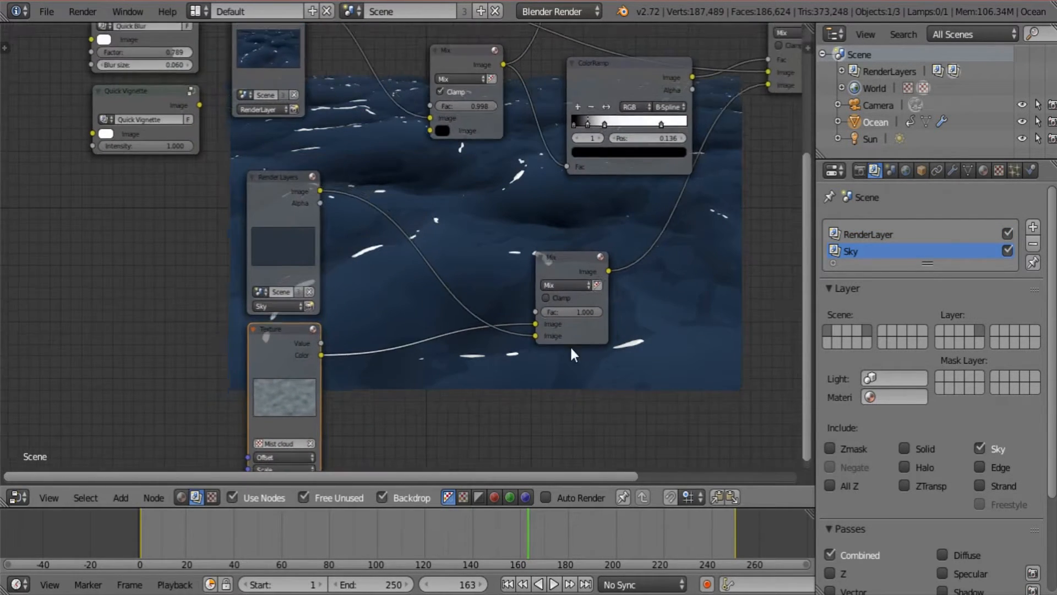
scroll(597, 303, up, 3)
click(626, 294)
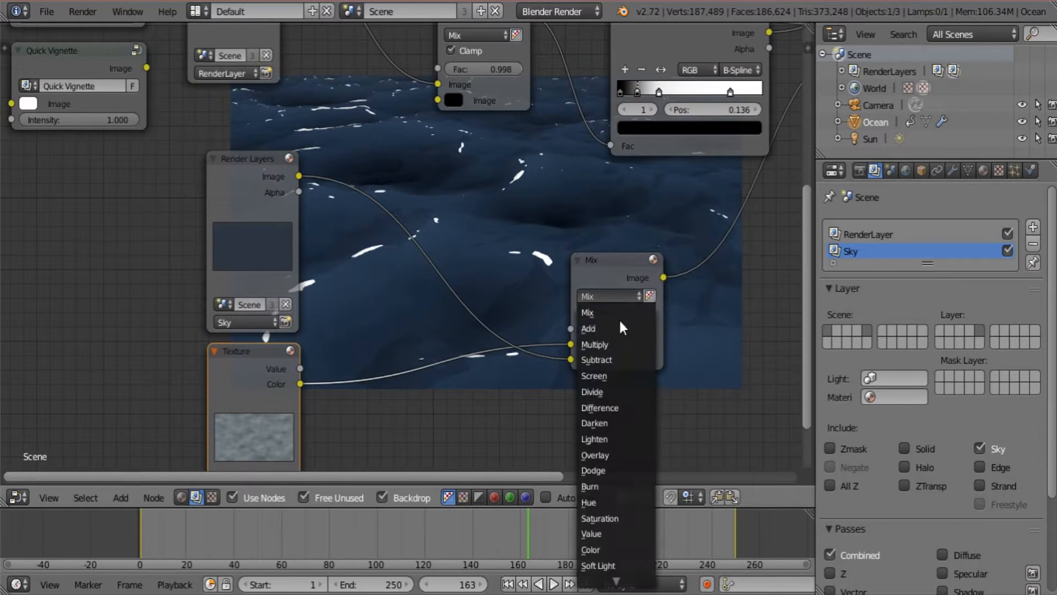
click(618, 374)
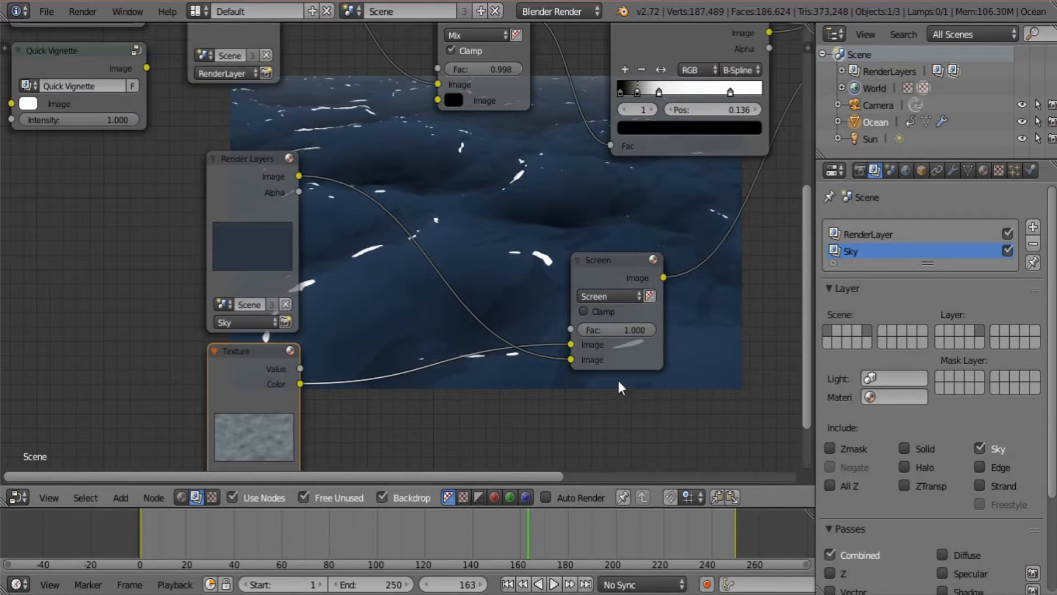
Try an X scale of 2 on the Mist cloud Texture node and settle on 1.5
middle_drag(617, 377, 593, 300)
scroll(593, 300, down, 4)
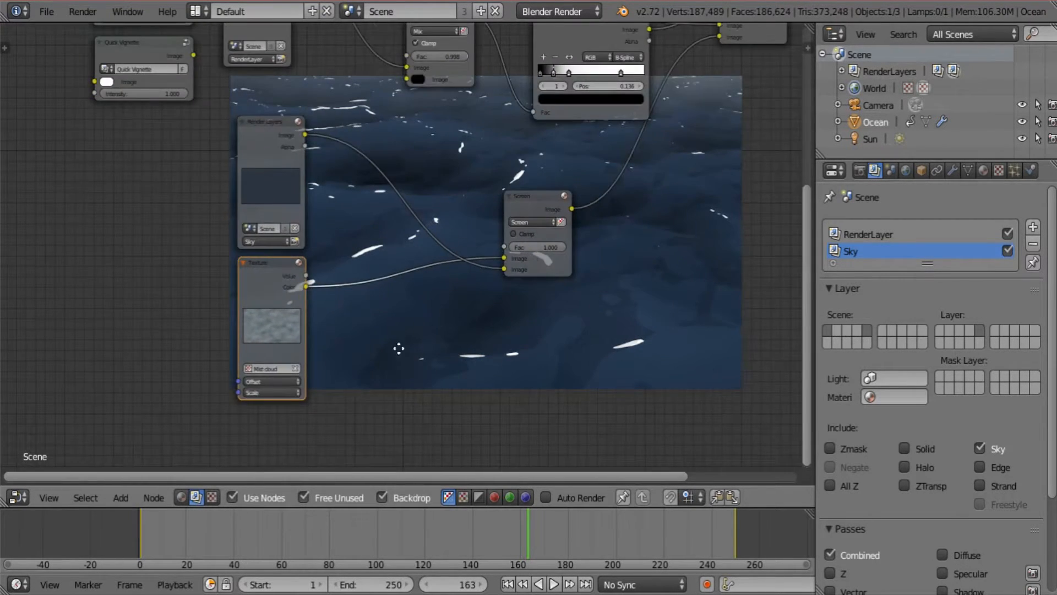
middle_drag(399, 347, 498, 302)
scroll(499, 302, up, 4)
click(364, 382)
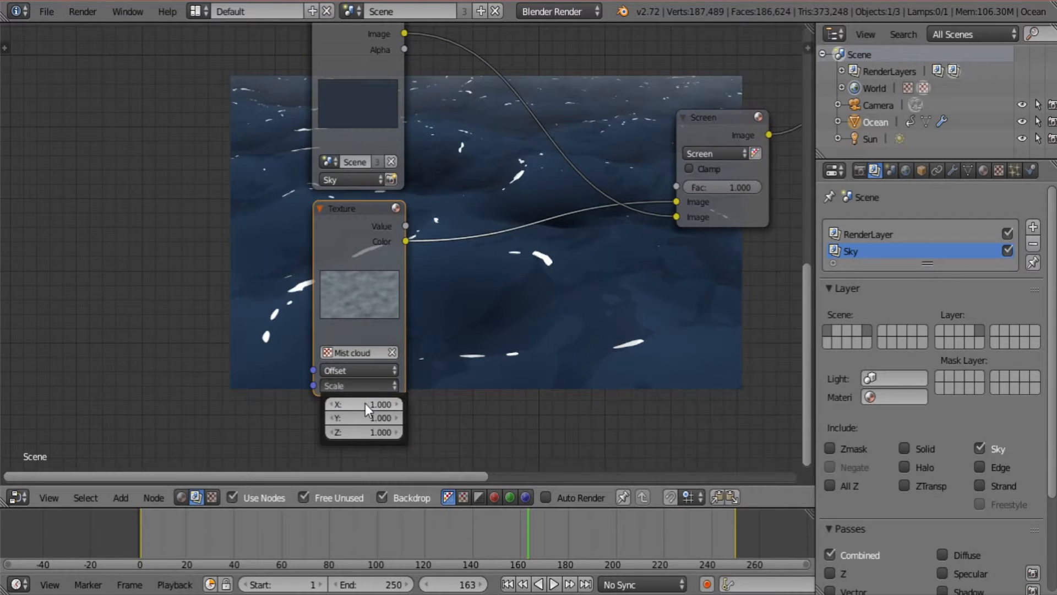
click(365, 403)
text(2)
key(Return)
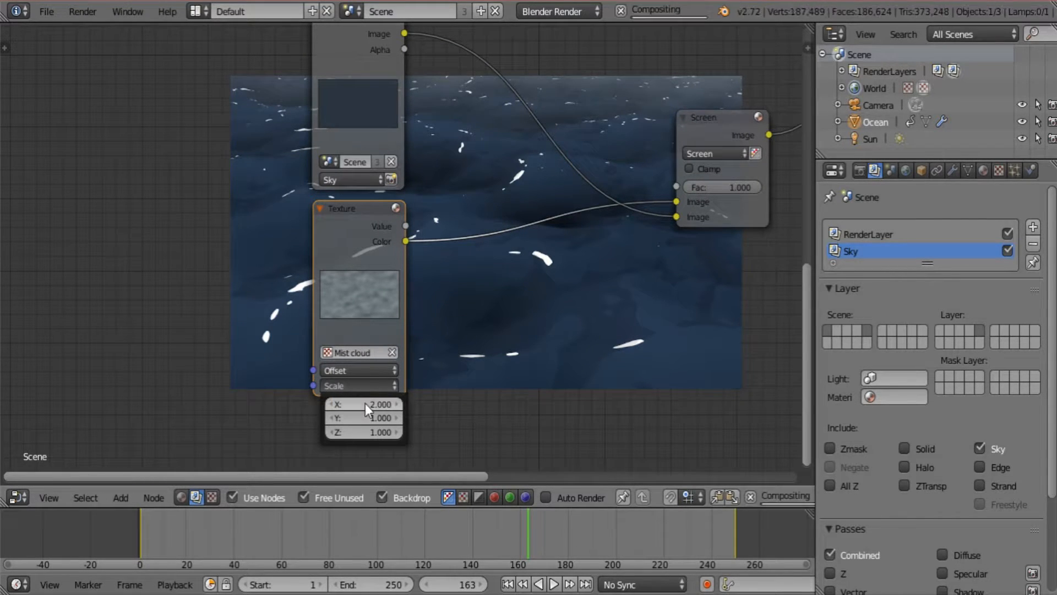
click(365, 403)
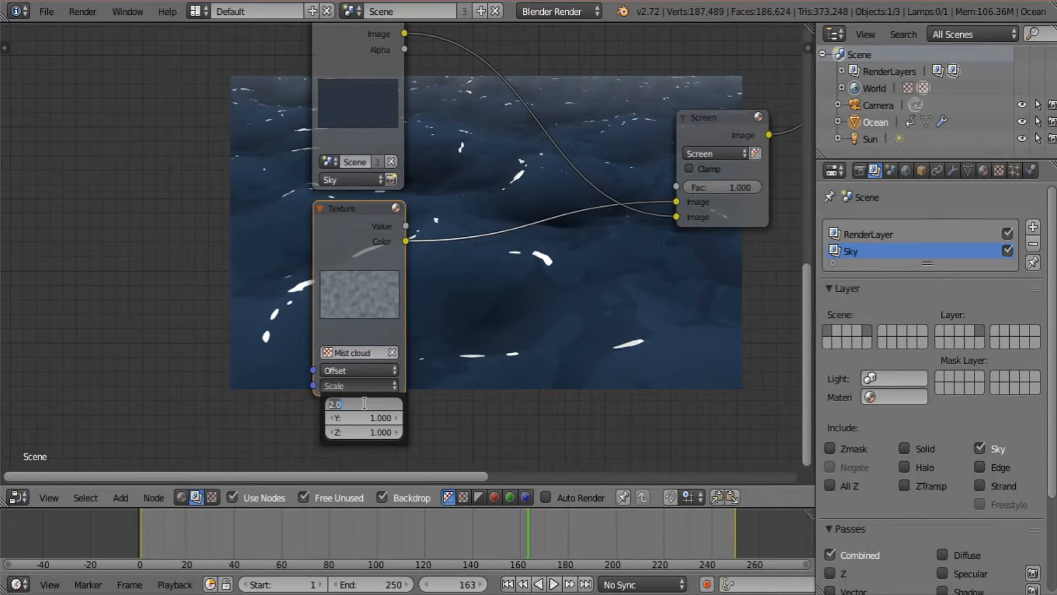
key(Return)
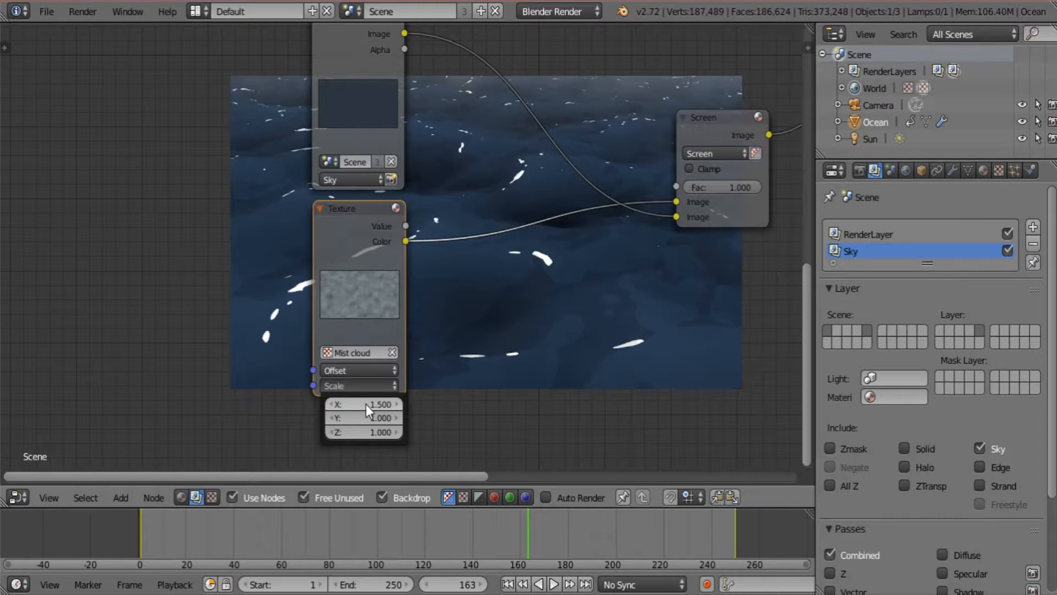
click(539, 306)
Insert a Scale distort node on the link between the Texture node and the Screen node
middle_drag(555, 315, 476, 302)
key(shift+a)
mouse_move(497, 309)
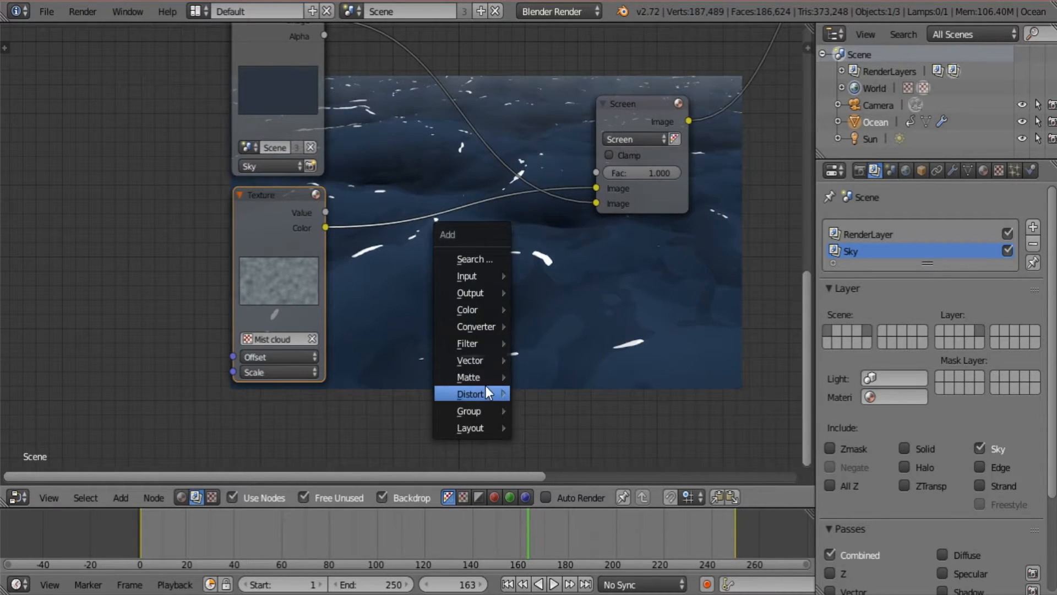
mouse_move(484, 388)
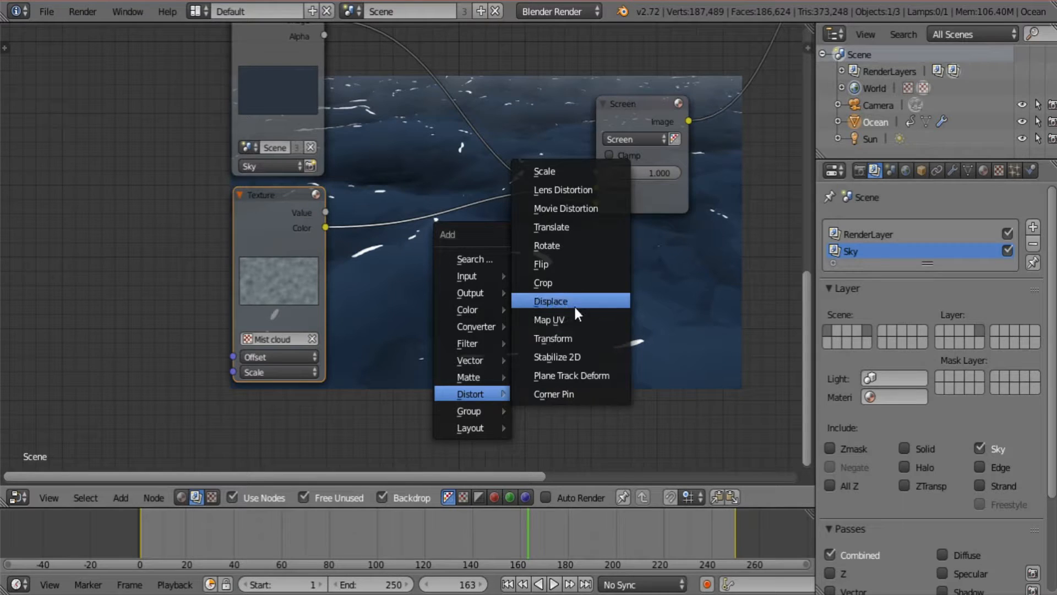
click(580, 170)
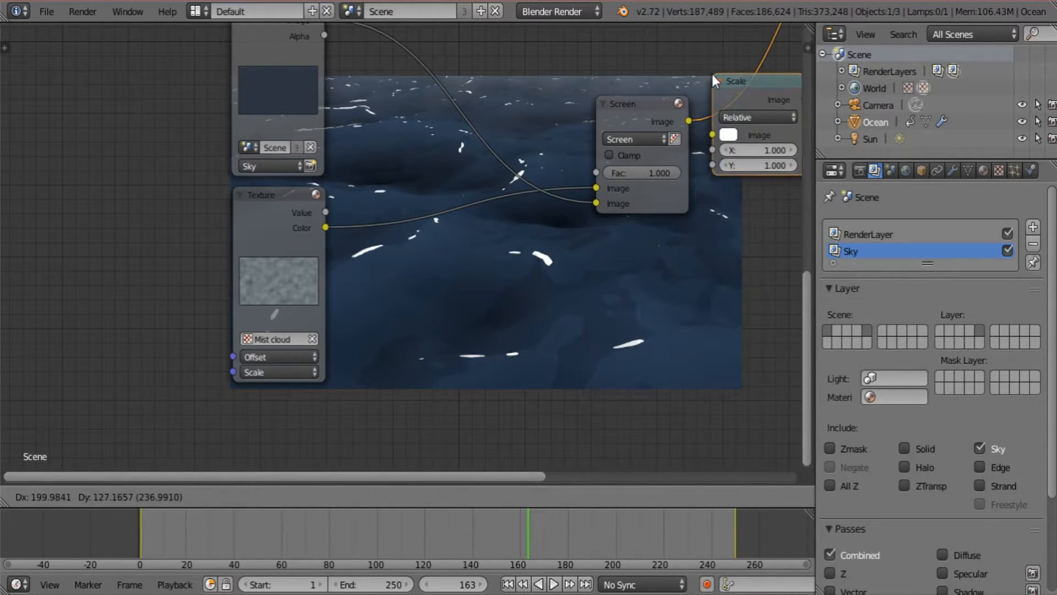
click(378, 209)
Set the Scale node's X and Y values to 0.5
scroll(423, 406, up, 3)
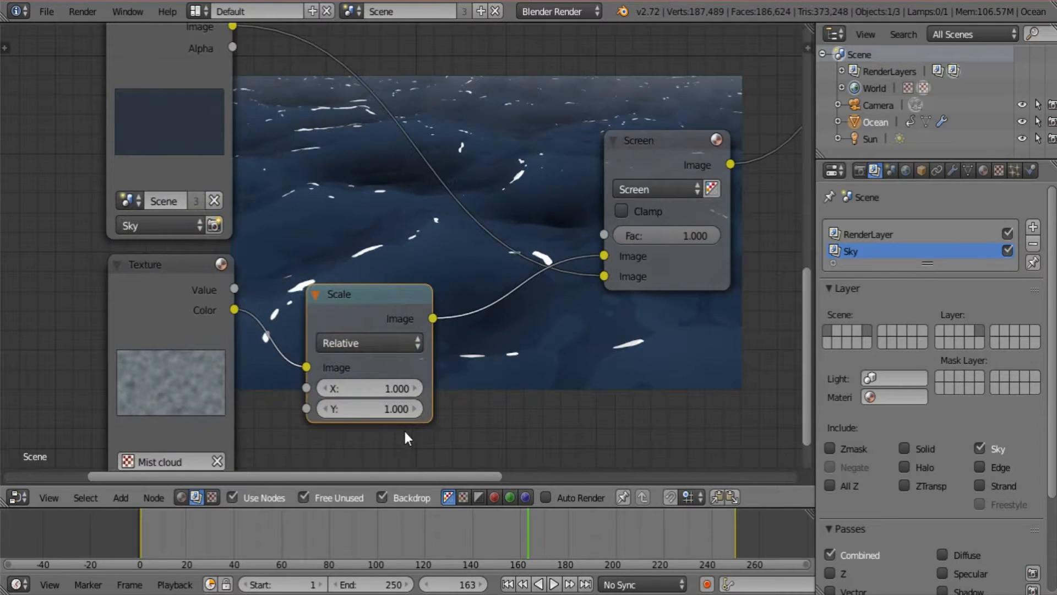
click(374, 389)
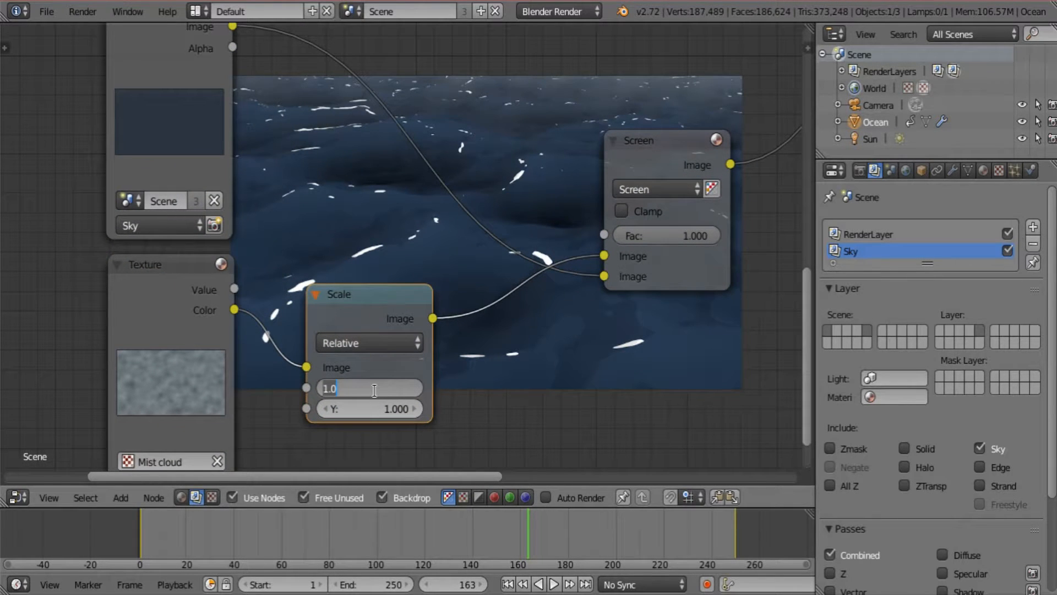
text(0.5)
key(Tab)
text(0.5)
key(Return)
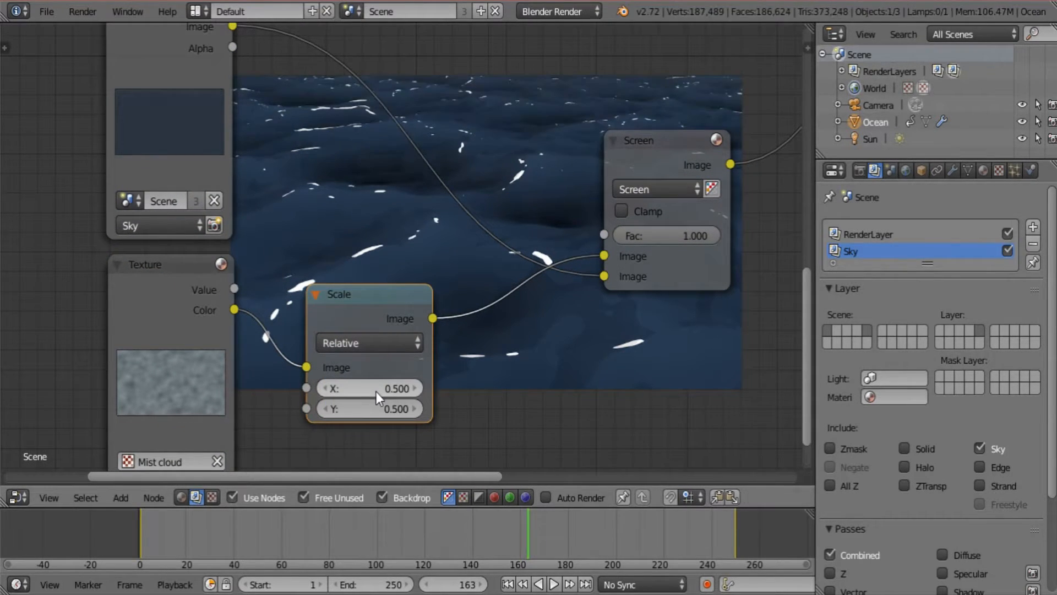
Set the Scale node's X and Y values to 2
click(374, 389)
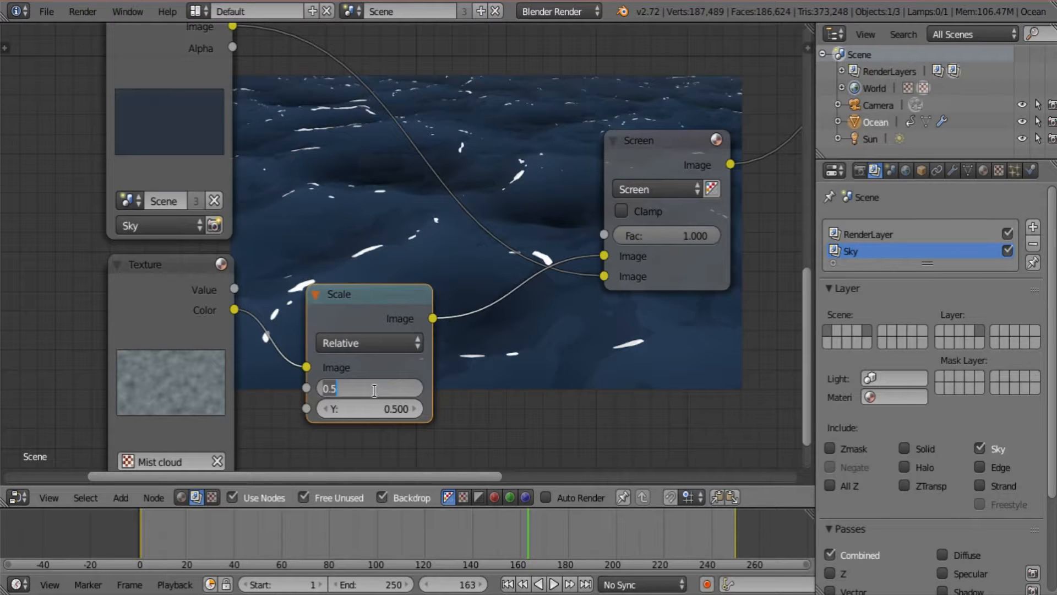
text(2)
key(Tab)
text(2)
key(Return)
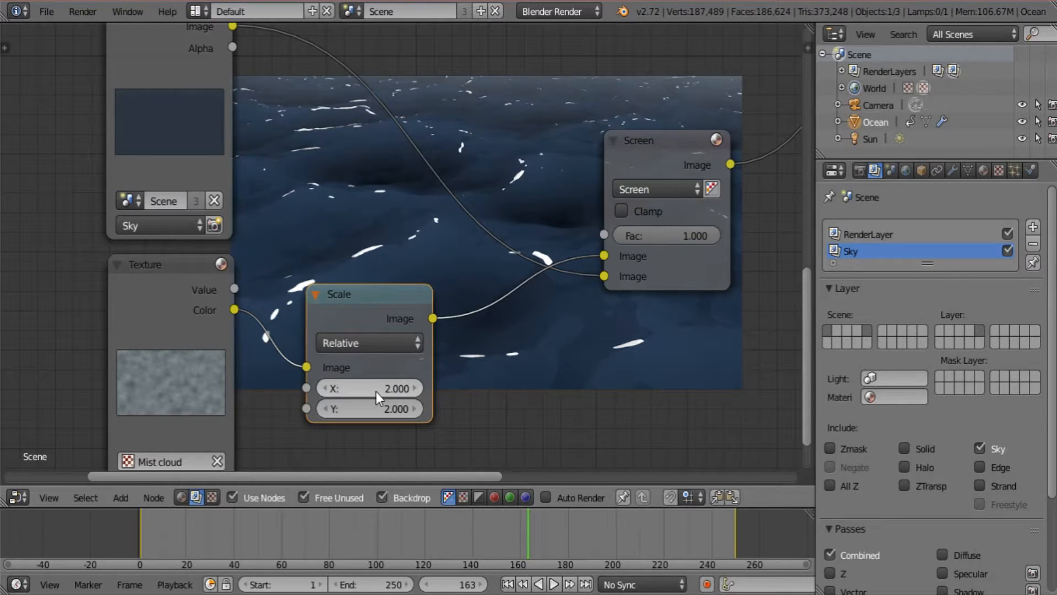
Set the Scale node's X and Y values to 1.5
middle_drag(697, 281, 635, 464)
click(281, 324)
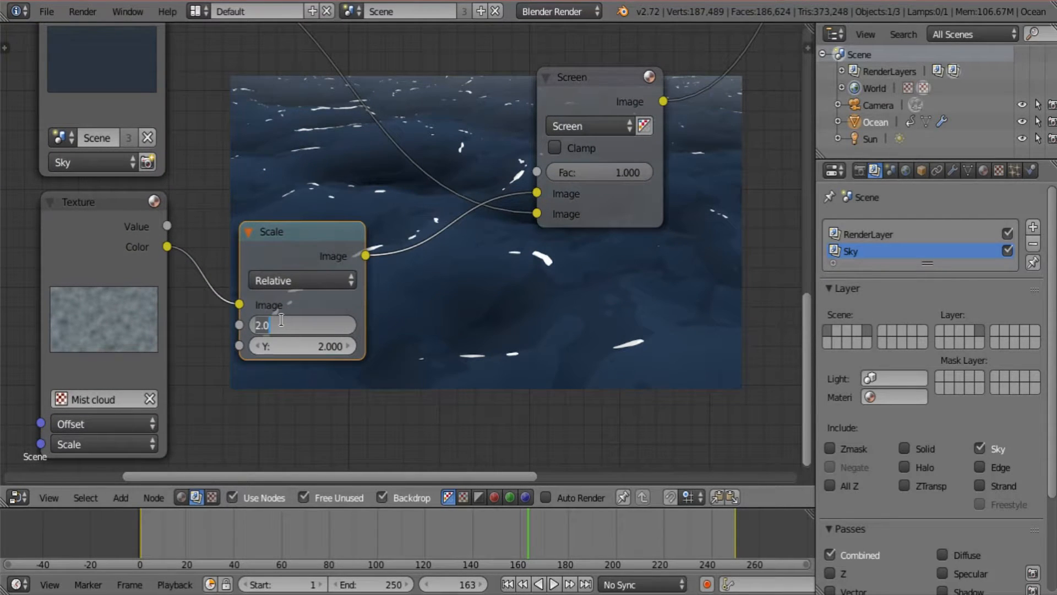
text(1.5)
key(Tab)
text(1.5)
key(Return)
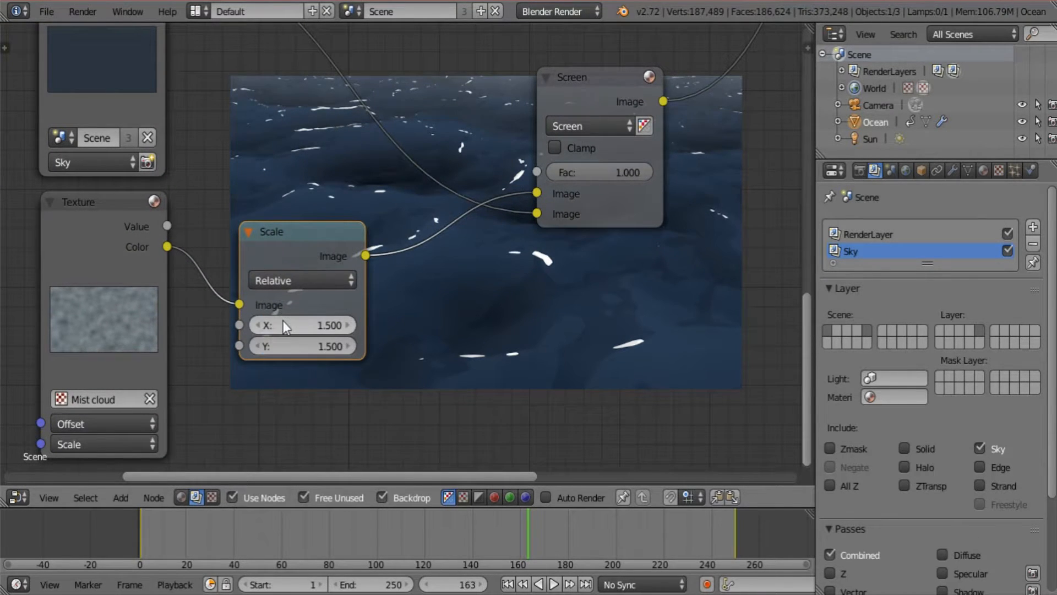
Move ColorRamp stop 1 to position 0.095 and stop 2 to 0.236, and bring the last white stop close to stop 2
middle_drag(282, 320, 453, 310)
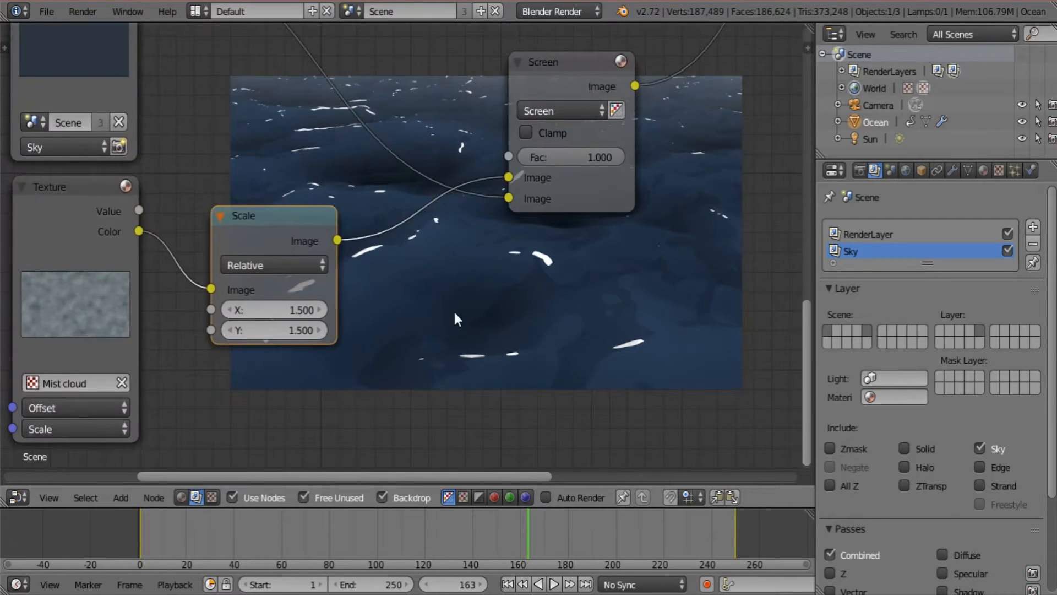
scroll(385, 245, down, 2)
middle_drag(375, 239, 369, 352)
middle_drag(523, 295, 480, 372)
scroll(481, 372, up, 3)
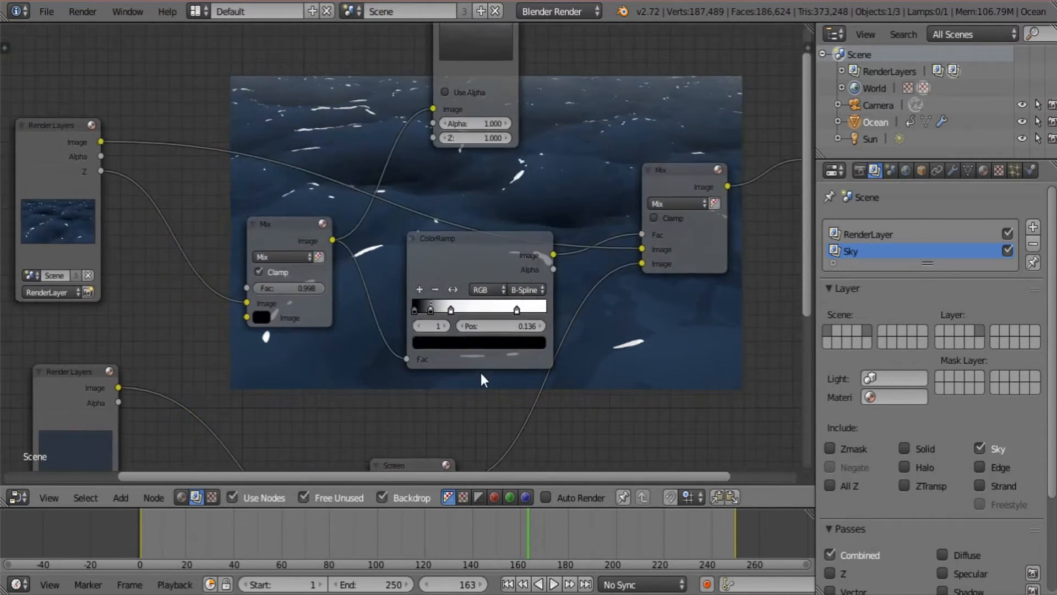
mouse_move(451, 351)
mouse_down()
mouse_move(418, 351)
mouse_move(438, 350)
mouse_up()
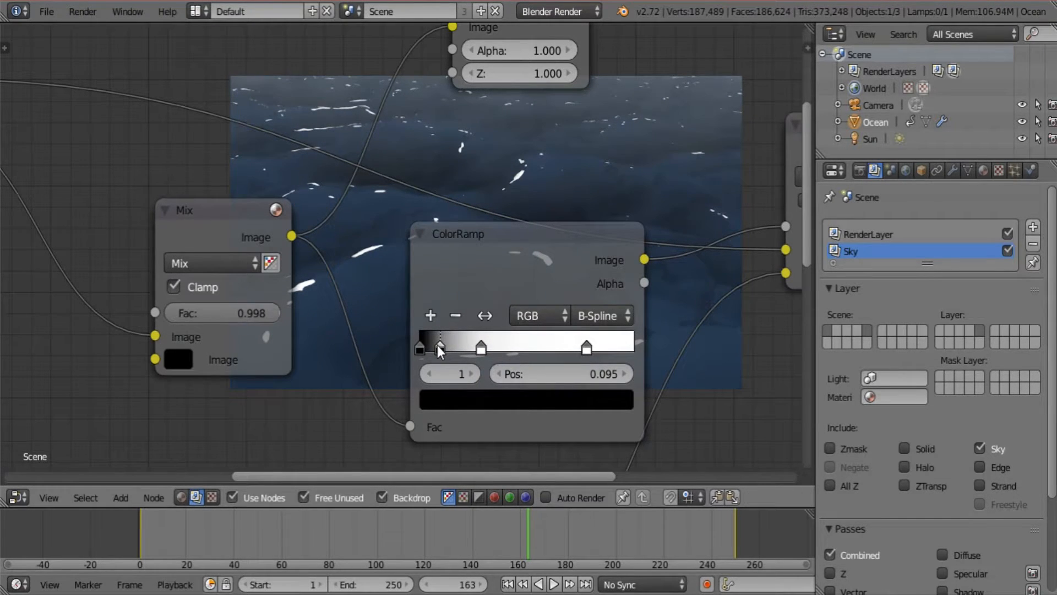
drag(480, 349, 476, 351)
drag(586, 346, 452, 341)
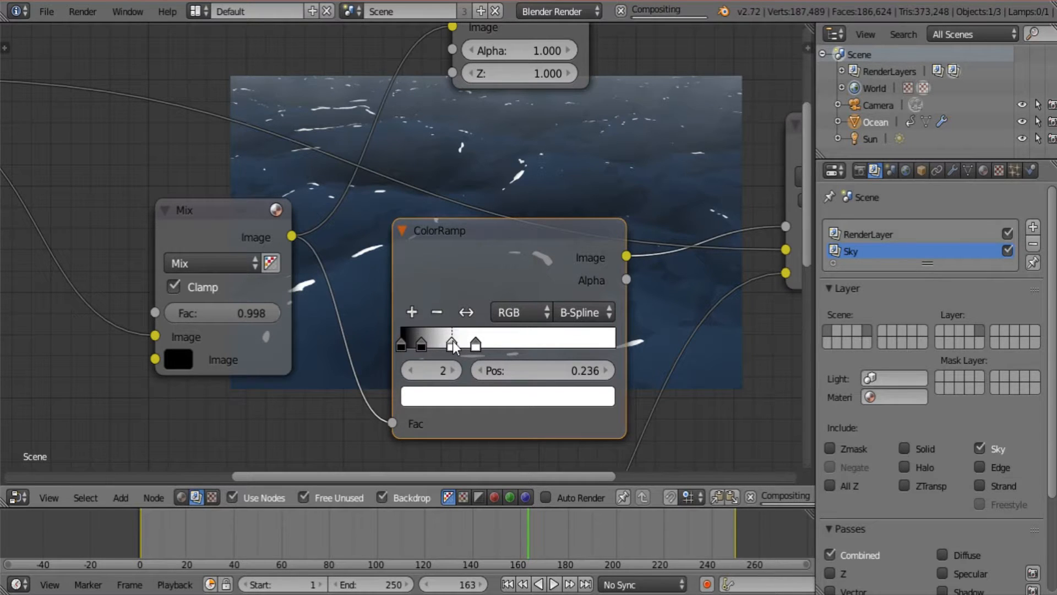
Move the Viewer node farther away from the final Mix node to make room for more nodes
scroll(466, 375, down, 4)
middle_drag(541, 357, 355, 501)
middle_drag(432, 396, 401, 299)
scroll(544, 403, up, 4)
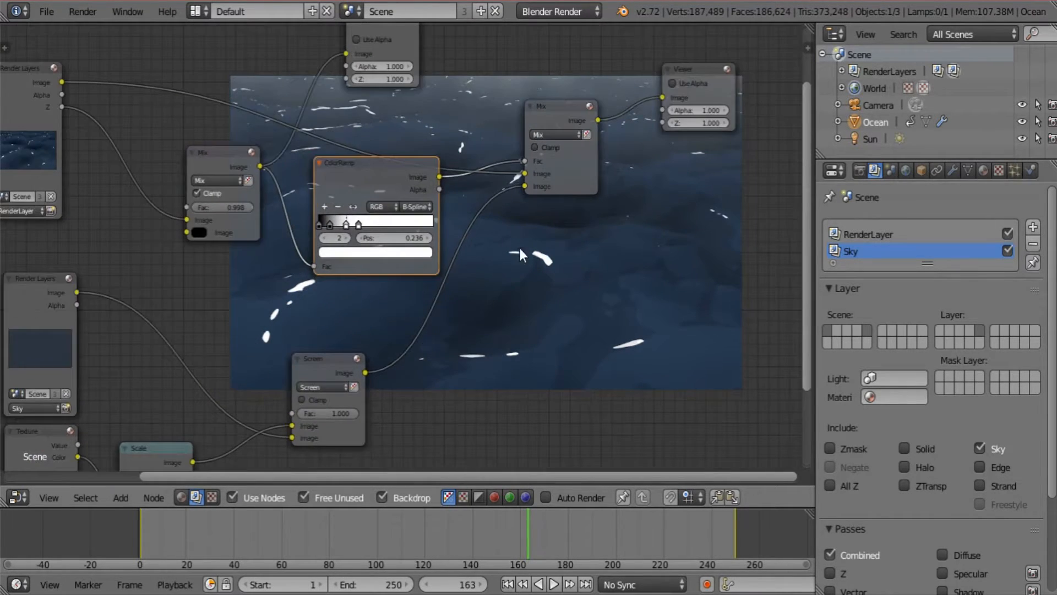
middle_drag(518, 246, 342, 423)
drag(508, 240, 679, 179)
middle_drag(451, 317, 458, 332)
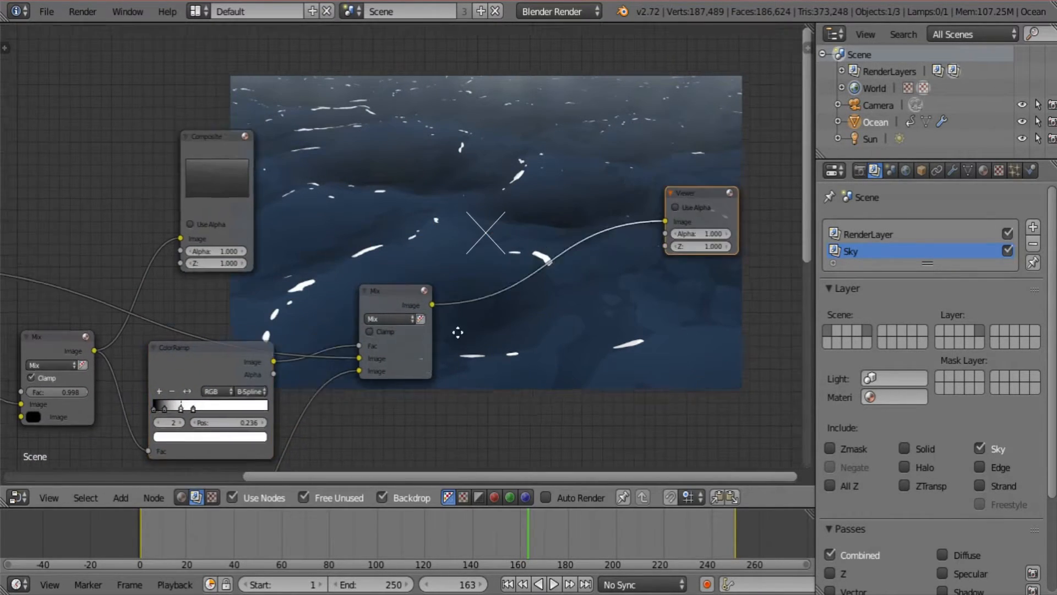
Move the Composite node above the Viewer node and link the final Mix node's Image output to it
scroll(454, 328, down, 2)
drag(247, 173, 699, 39)
scroll(451, 325, up, 1)
drag(444, 325, 722, 103)
Insert the Quick Blur group node on the link between the final Mix node and the Viewer node
middle_drag(536, 385, 522, 275)
scroll(522, 270, down, 7)
middle_drag(69, 306, 141, 305)
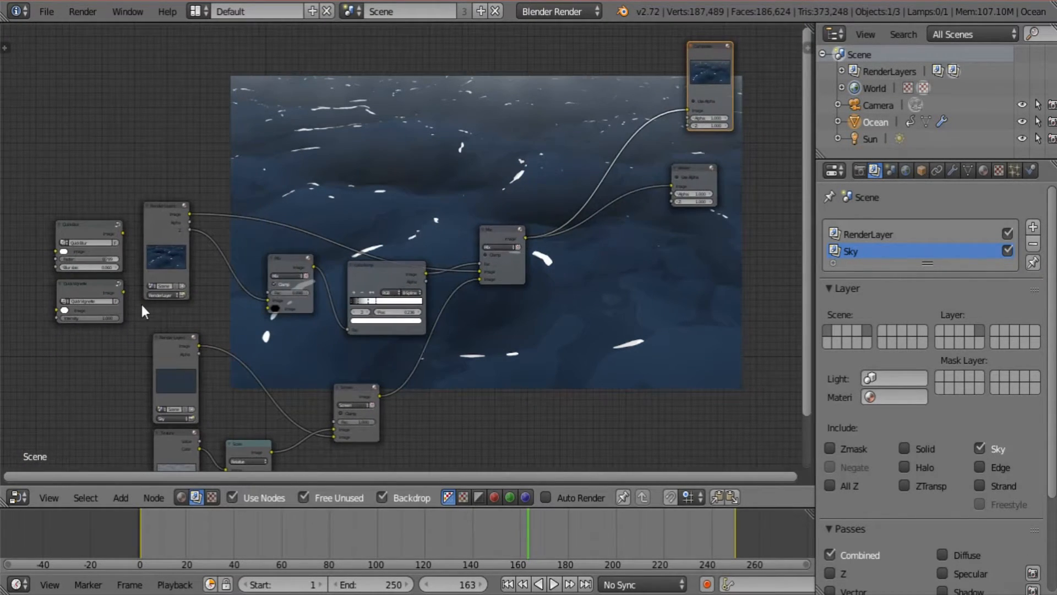
drag(72, 226, 600, 216)
middle_drag(555, 303, 380, 376)
scroll(451, 394, up, 3)
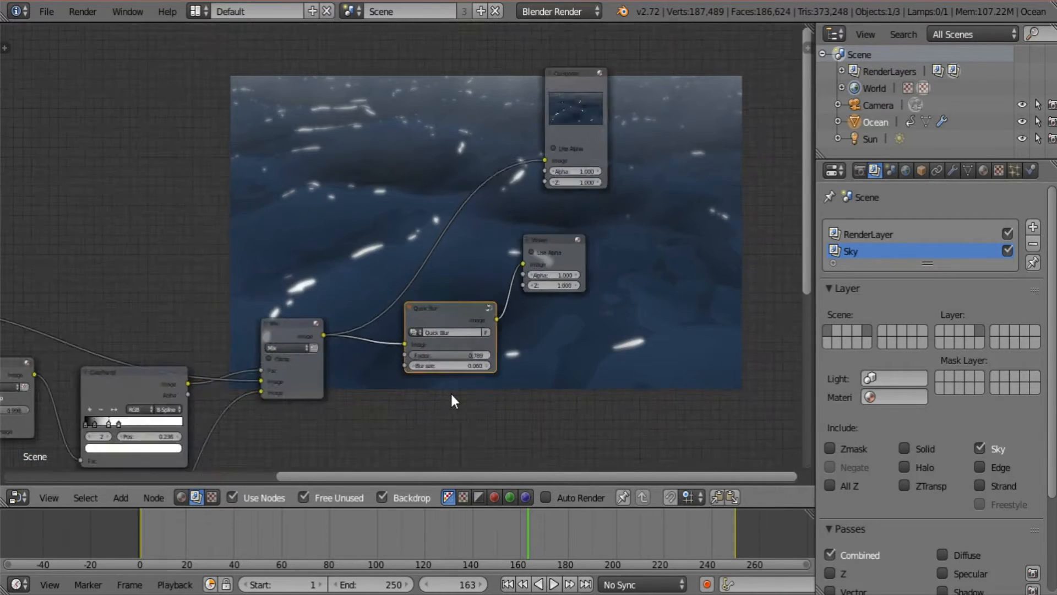
Set Quick Blur's Factor to 0.103 and Blur size to 0.192, and link its output to the Composite node
mouse_move(475, 384)
mouse_down()
mouse_move(485, 388)
mouse_move(438, 382)
mouse_move(464, 385)
mouse_up()
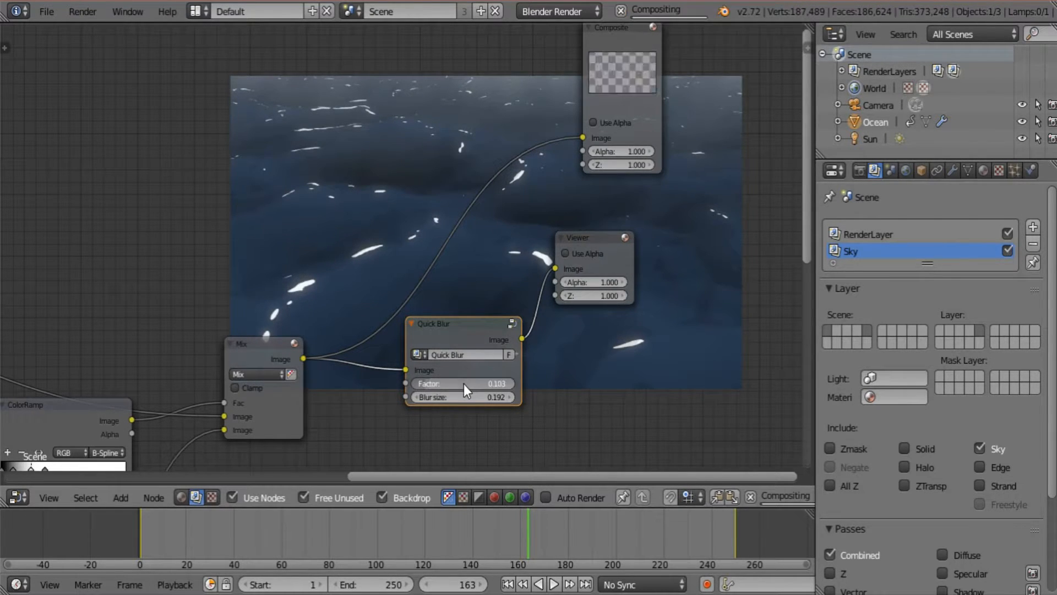
drag(521, 340, 582, 138)
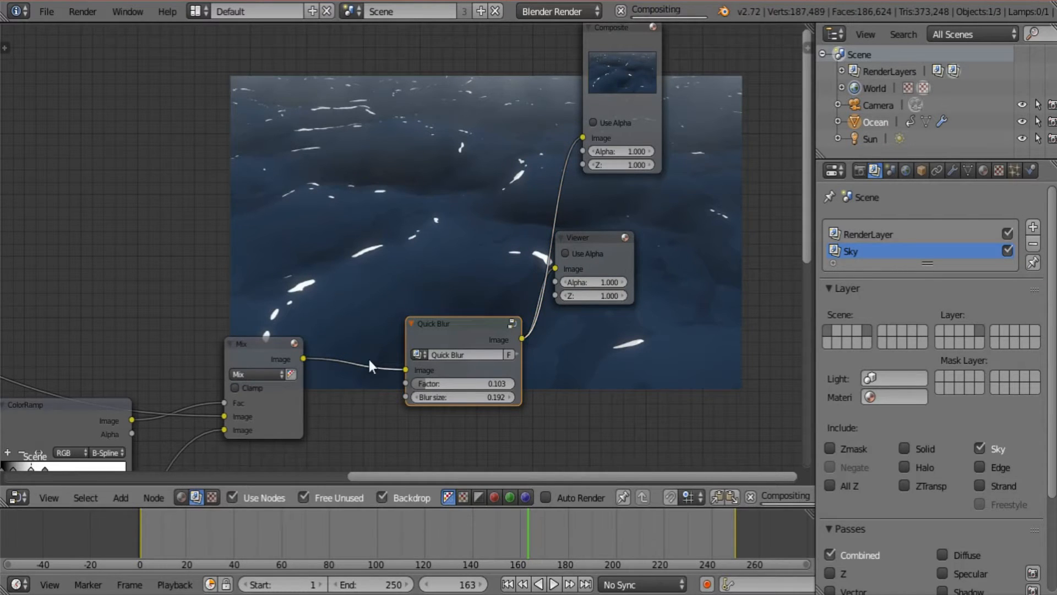
middle_drag(367, 357, 425, 324)
scroll(504, 295, down, 2)
drag(504, 295, 455, 292)
Insert the Quick Vignette group node between Quick Blur and the Viewer, and move the Viewer and Composite nodes farther out
scroll(508, 354, down, 5)
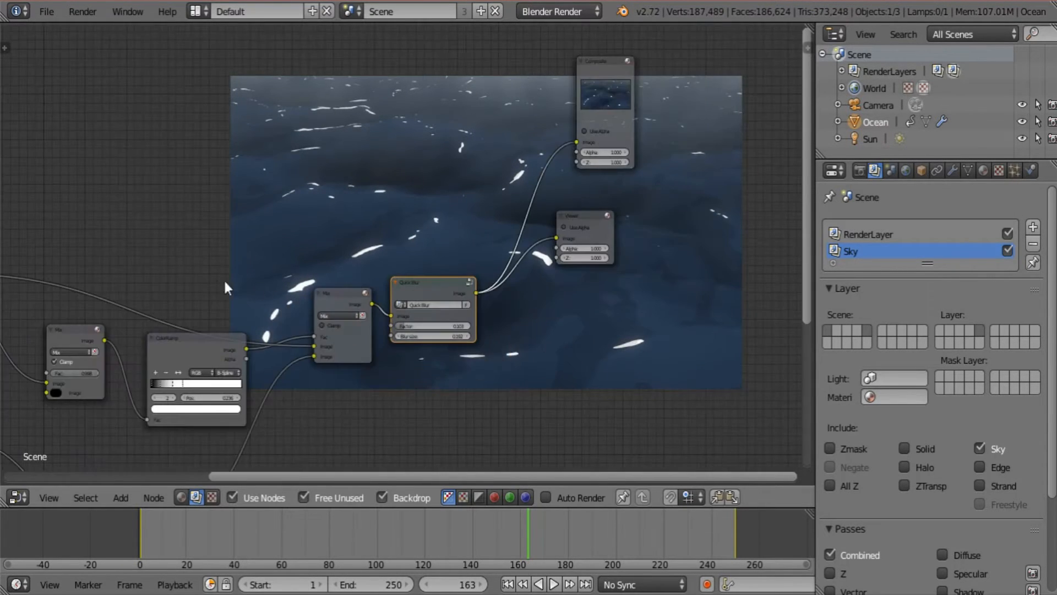
drag(226, 296, 664, 243)
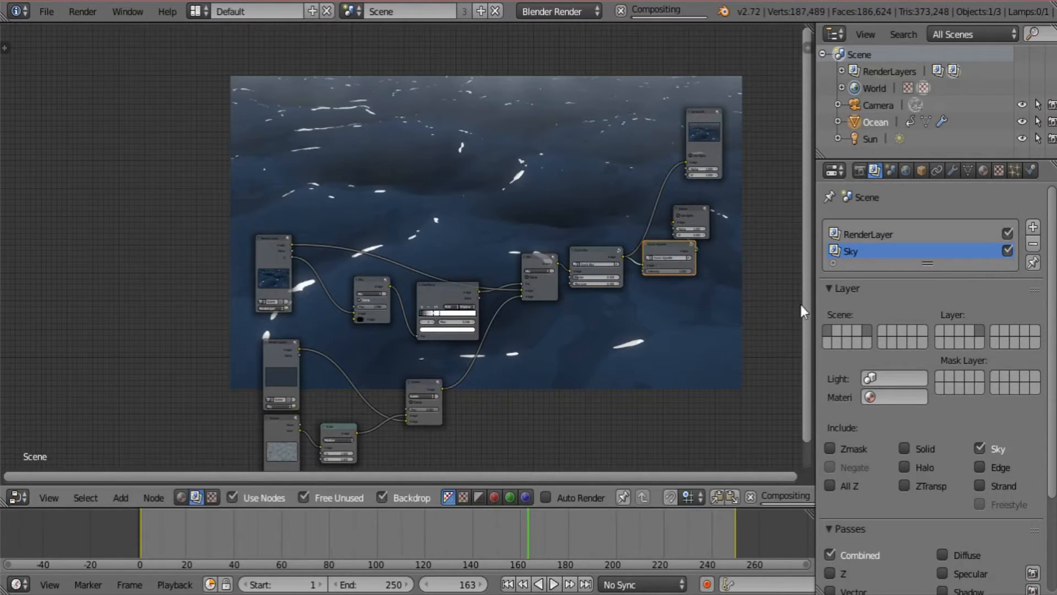
middle_drag(780, 337, 510, 367)
scroll(510, 367, up, 10)
drag(472, 223, 629, 219)
click(659, 220)
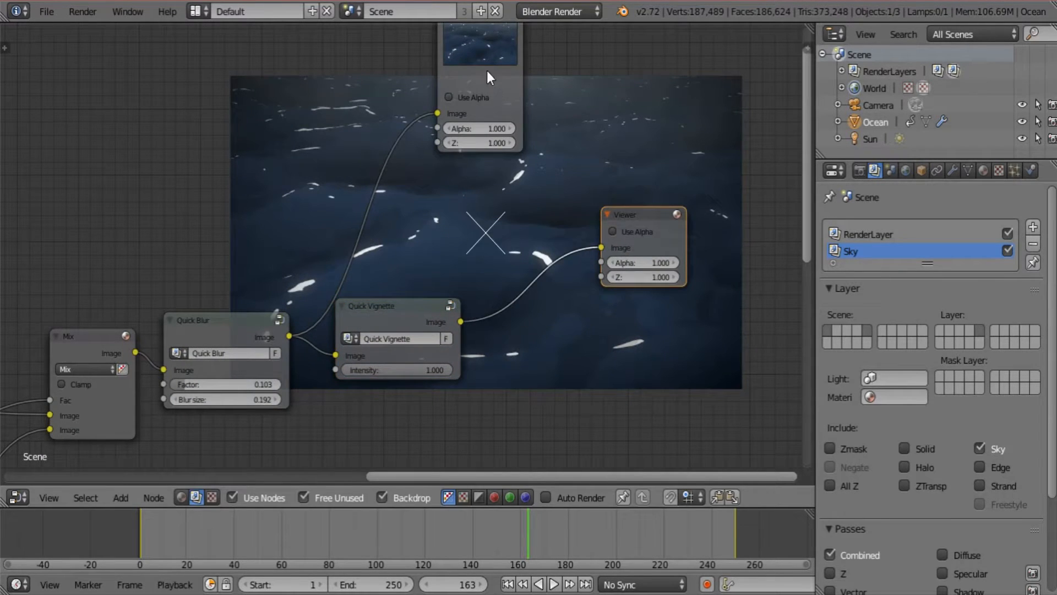
drag(486, 71, 655, 79)
scroll(585, 353, up, 2)
Change the blend mode of the Multiply node inside the Quick Vignette group to Overlay
click(488, 316)
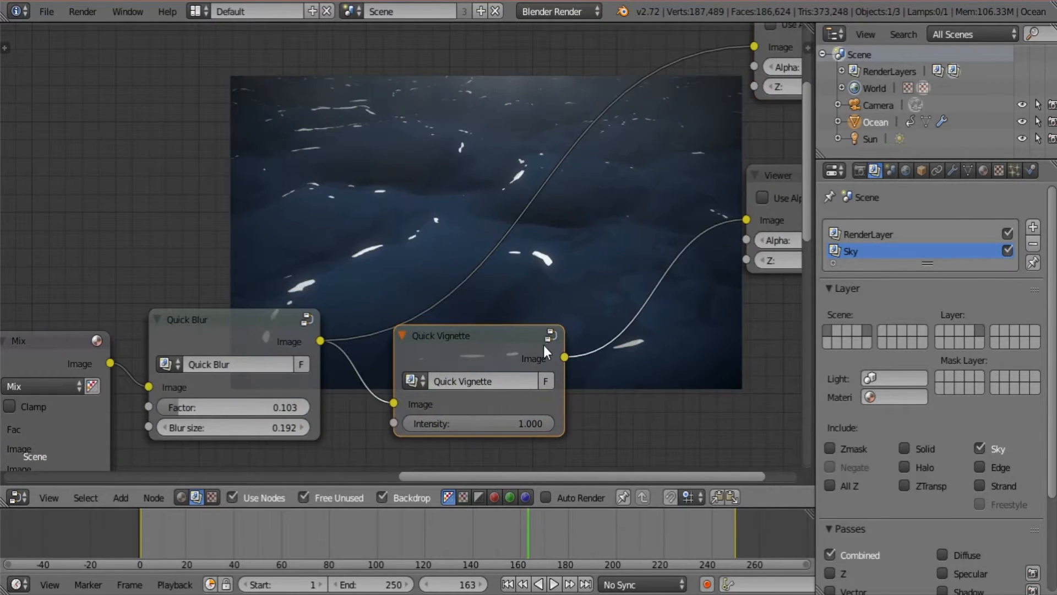
key(Tab)
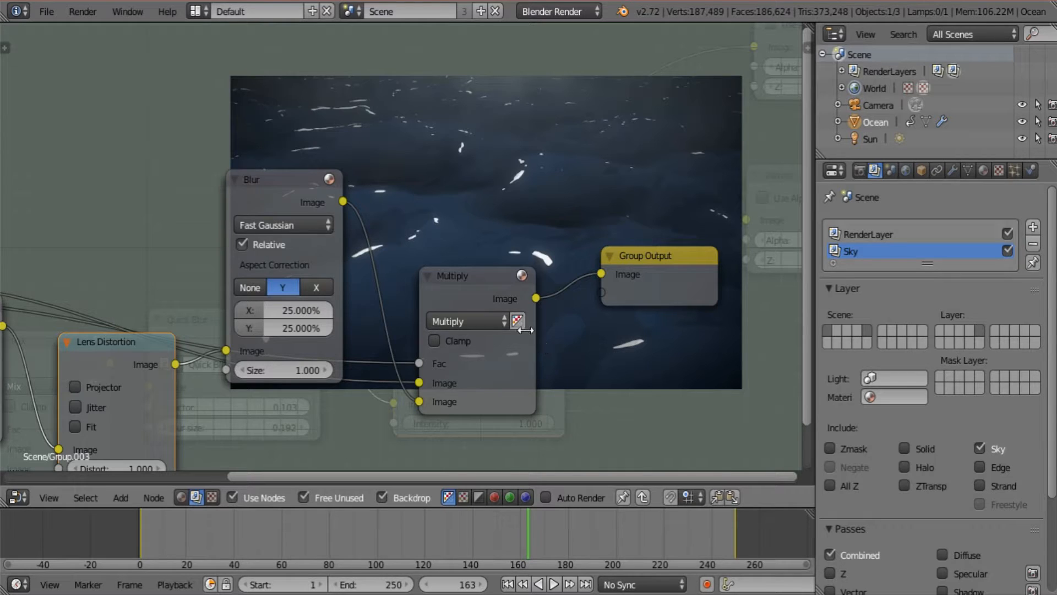
click(490, 322)
click(484, 121)
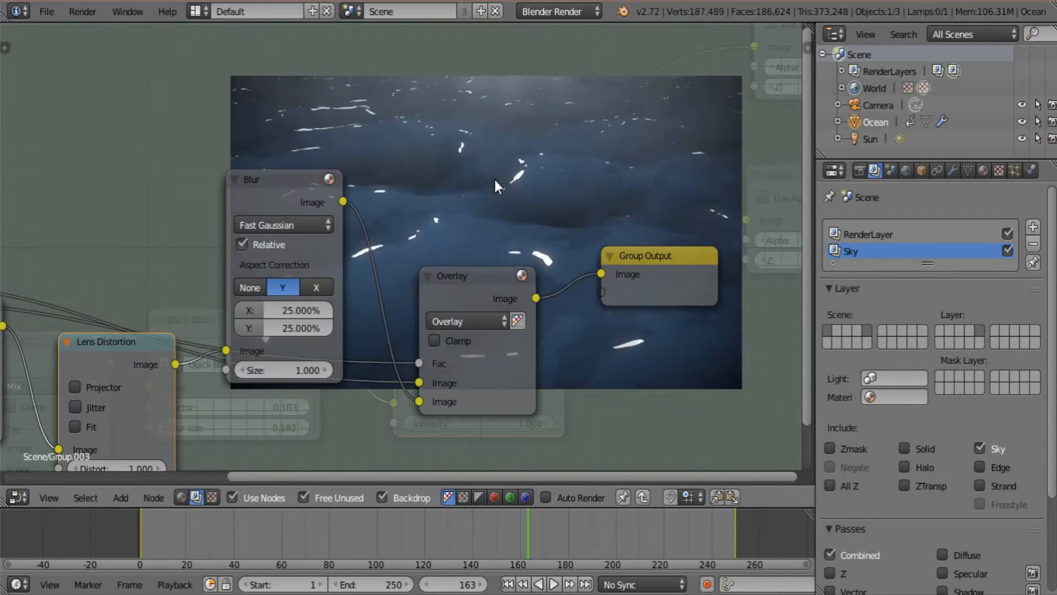
key(Tab)
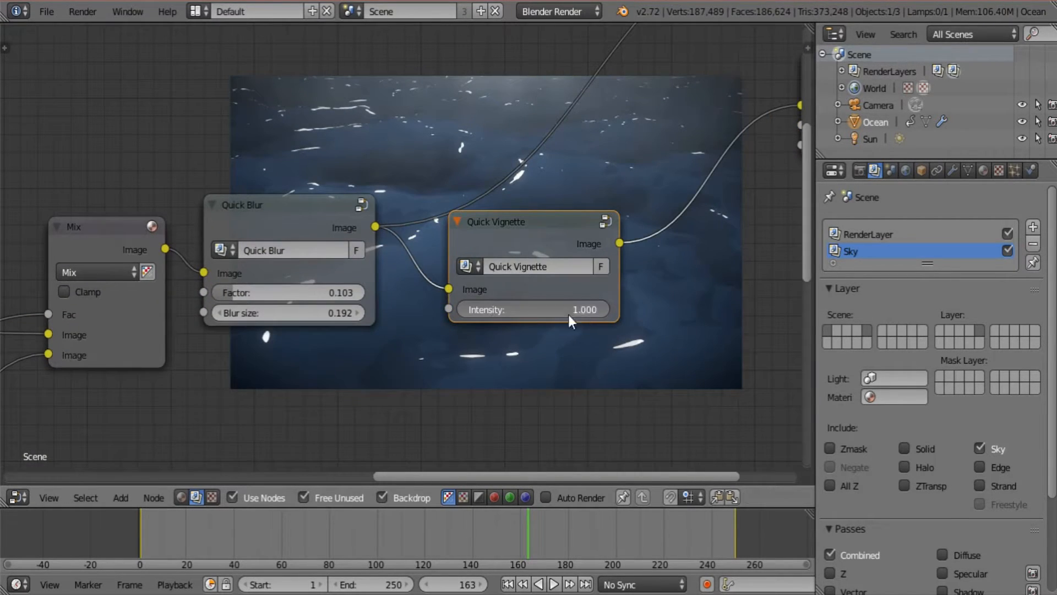
Set Quick Vignette's Intensity to 0.310 and link its output to the Composite node
drag(568, 315, 576, 150)
scroll(555, 143, down, 3)
middle_drag(575, 150, 372, 168)
Save the file and switch the node editor area to the 3D View
click(46, 11)
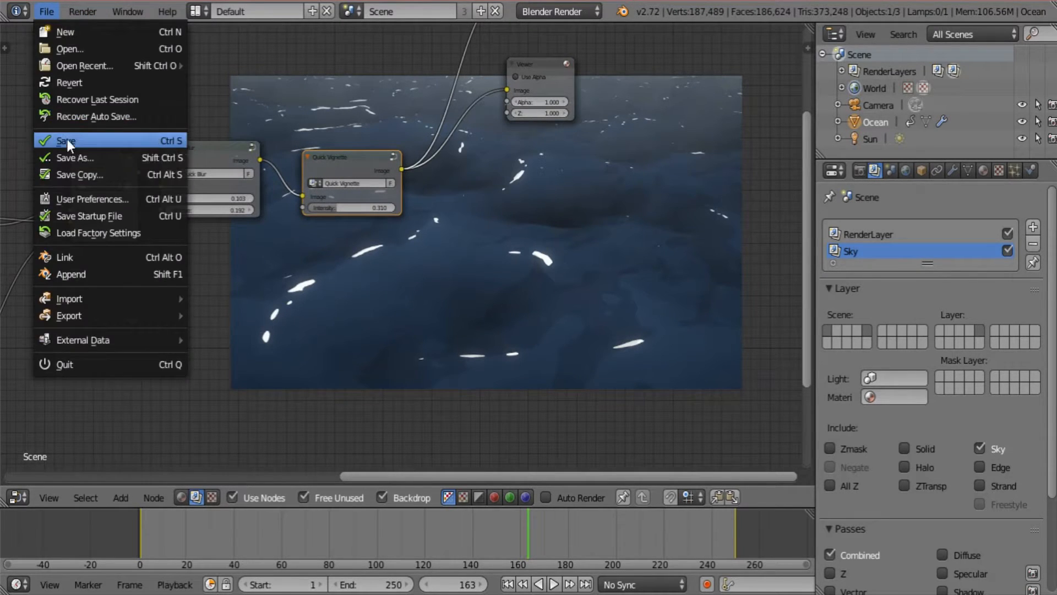
click(18, 498)
click(61, 477)
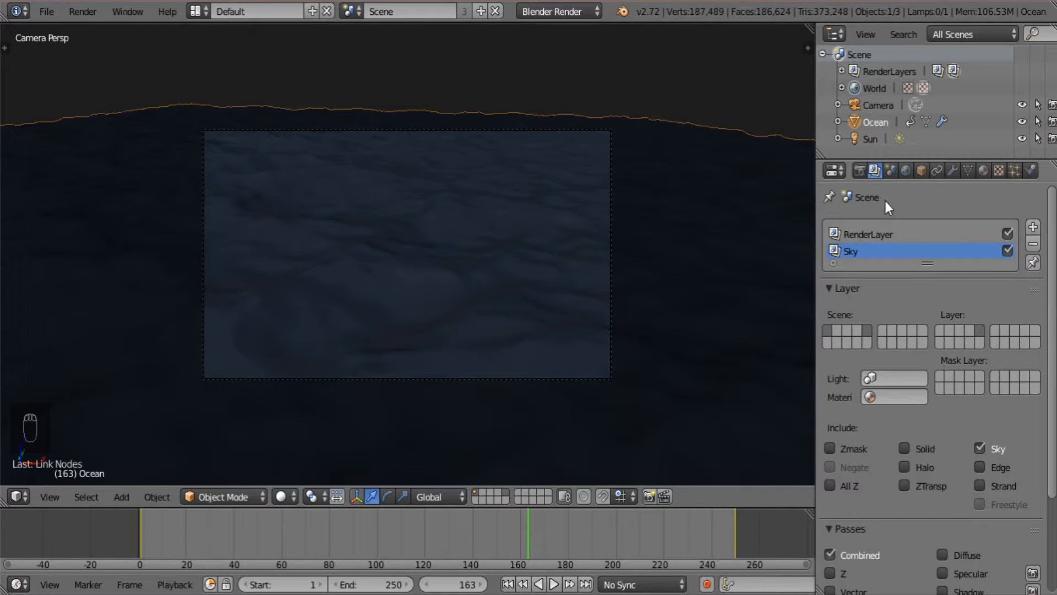
Make RenderLayer the active render layer and enable Freestyle in the render settings
scroll(996, 503, down, 5)
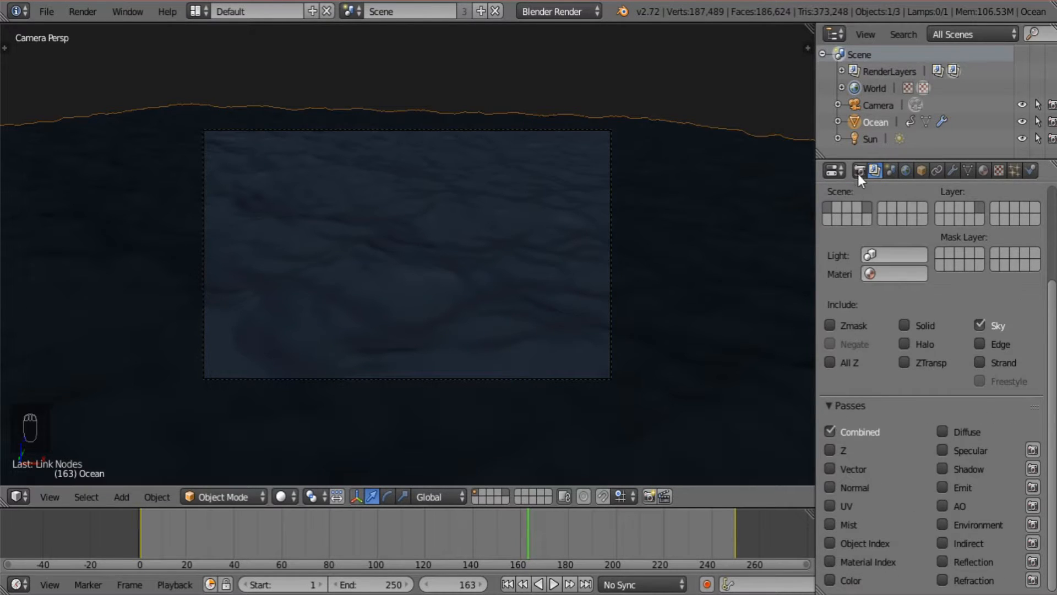
scroll(994, 394, up, 5)
click(866, 234)
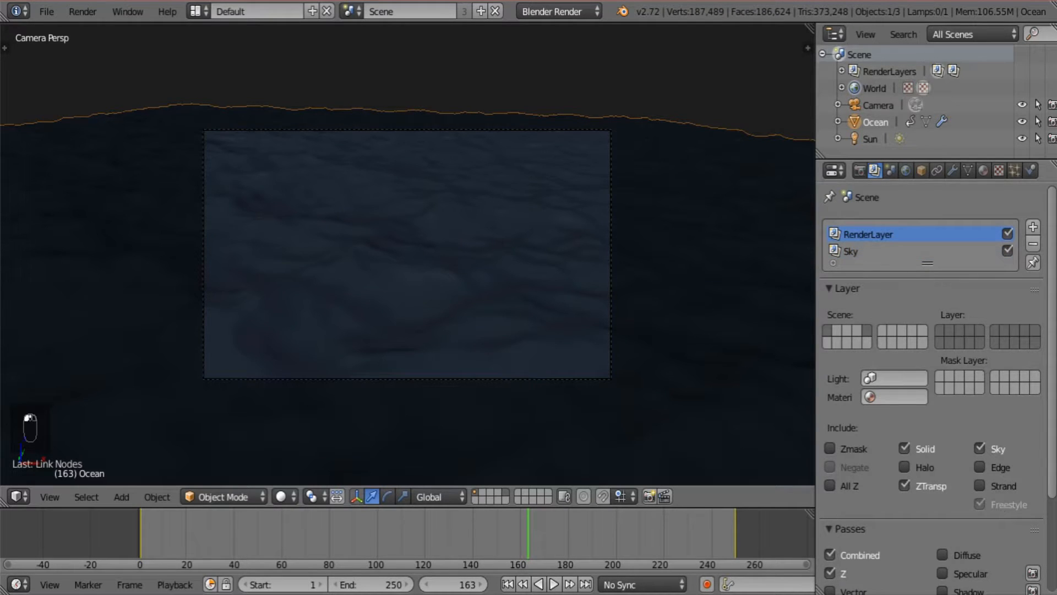
click(859, 170)
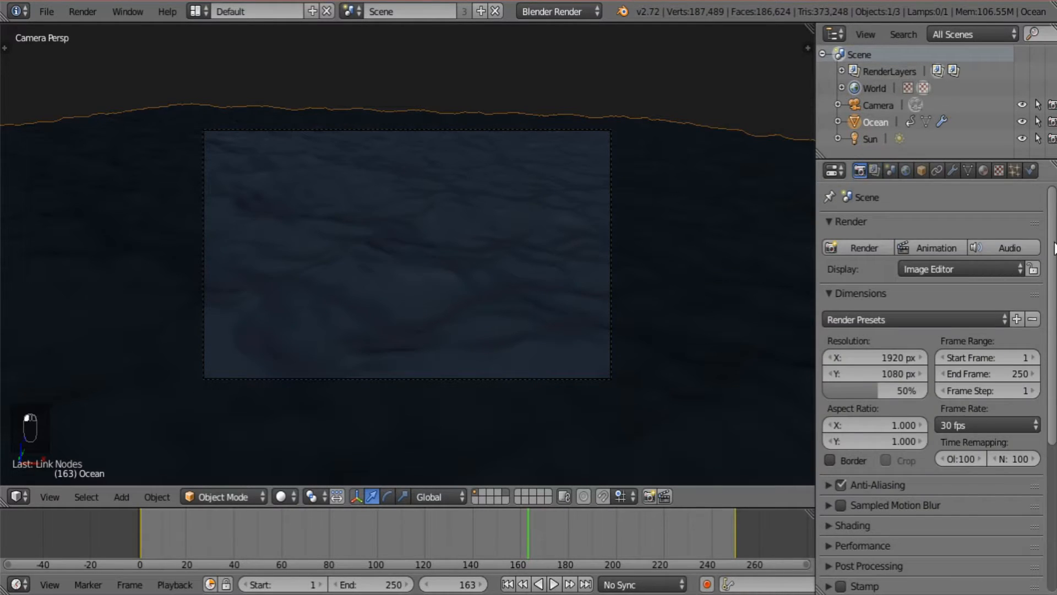
scroll(852, 507, down, 8)
click(840, 544)
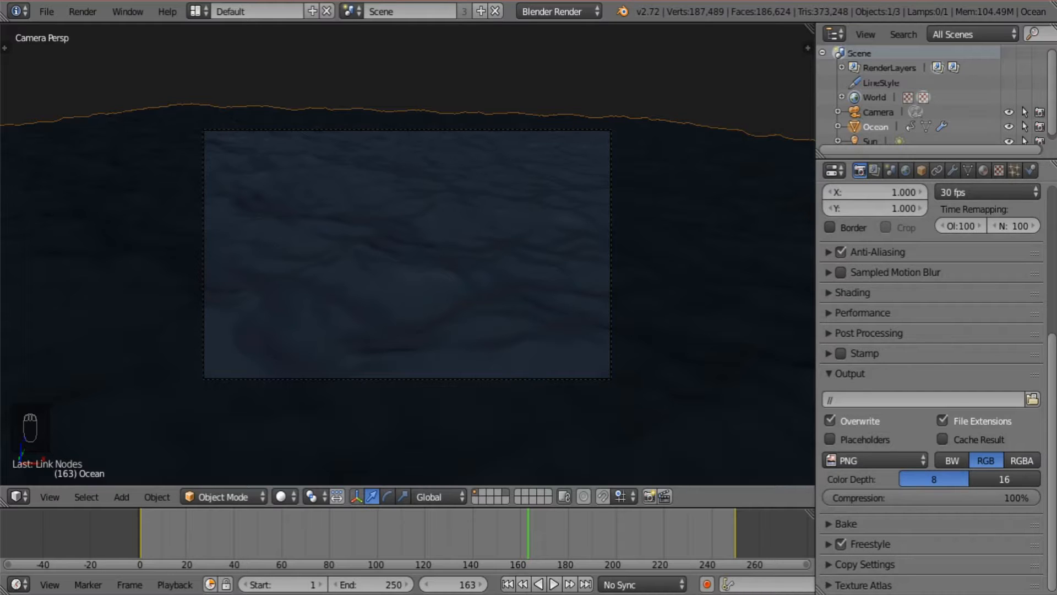
Add an Along Stroke thickness modifier to RenderLayer's Freestyle line style and set its mapping to Curve
scroll(932, 330, up, 8)
click(874, 170)
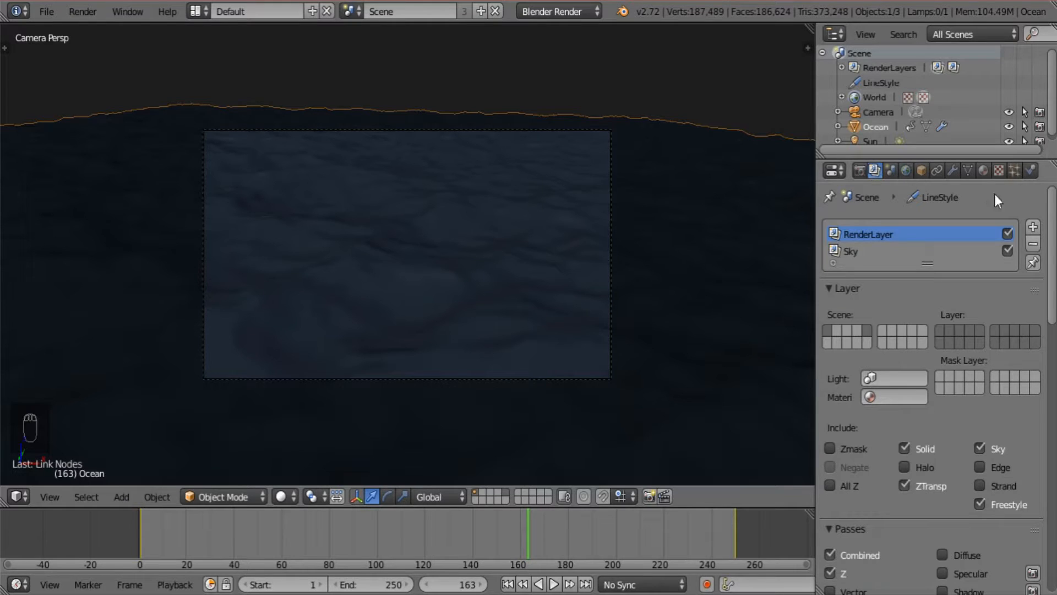
scroll(1055, 220, down, 15)
scroll(936, 374, down, 15)
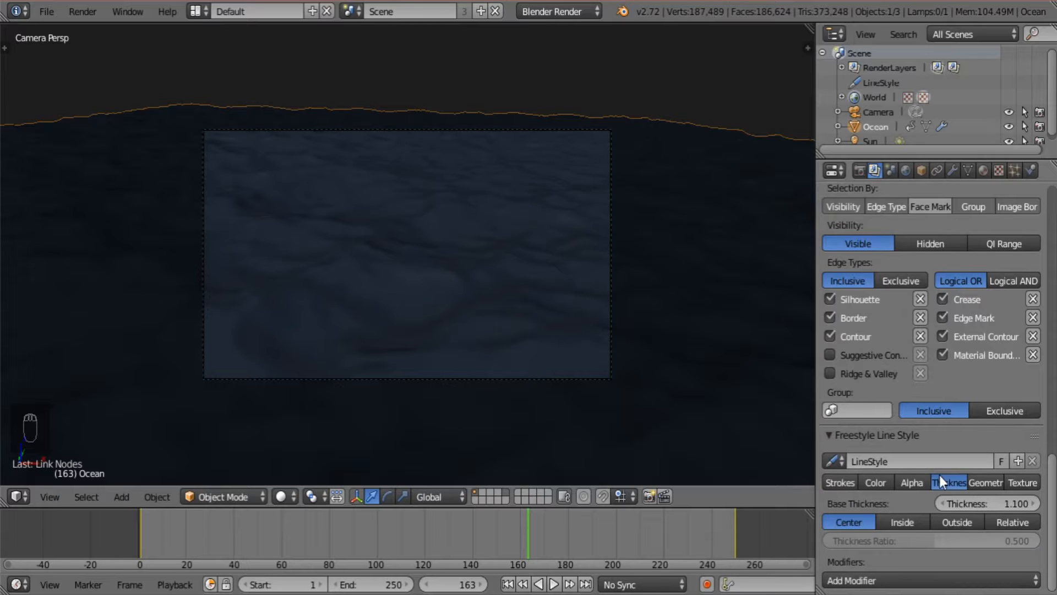
click(930, 573)
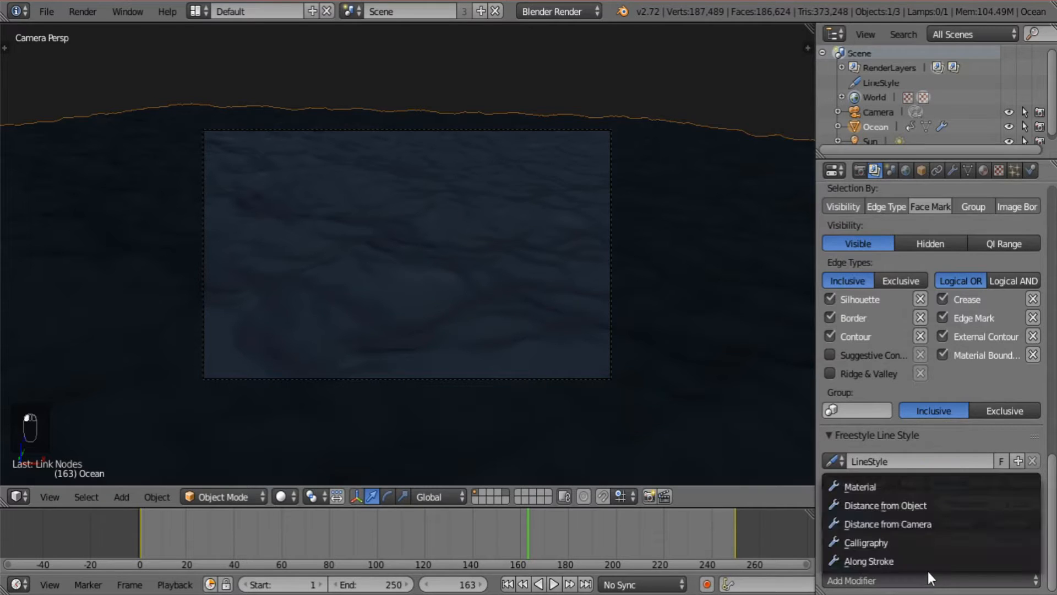
click(908, 556)
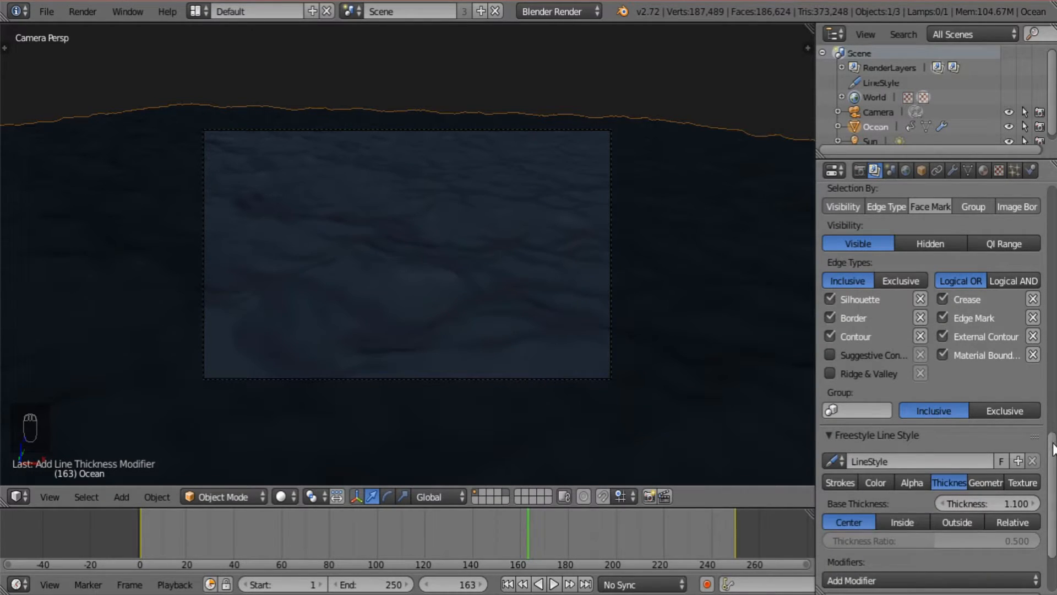
scroll(912, 559, down, 5)
click(892, 554)
click(881, 514)
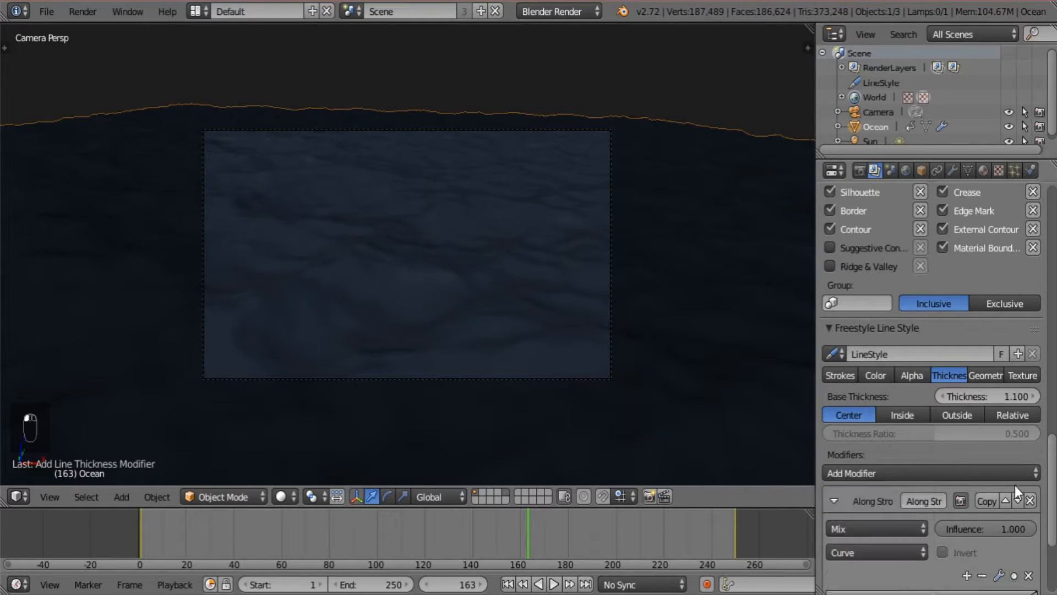
Shape the Along Stroke curve into an arch by adding a midpoint and lowering the end point to X 1, Y 0
scroll(1035, 485, down, 7)
click(931, 488)
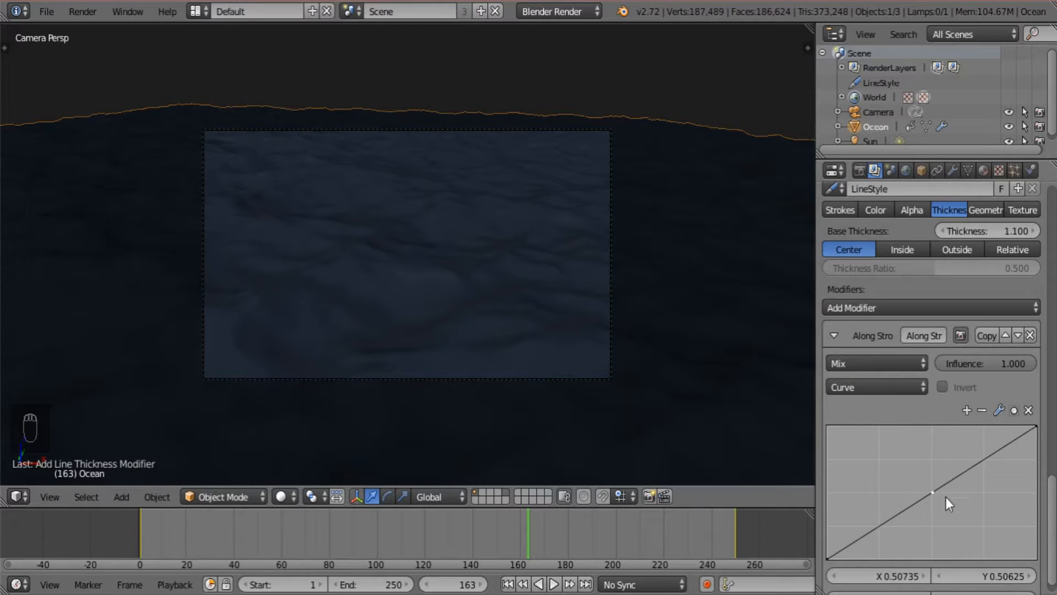
drag(1038, 441, 1051, 562)
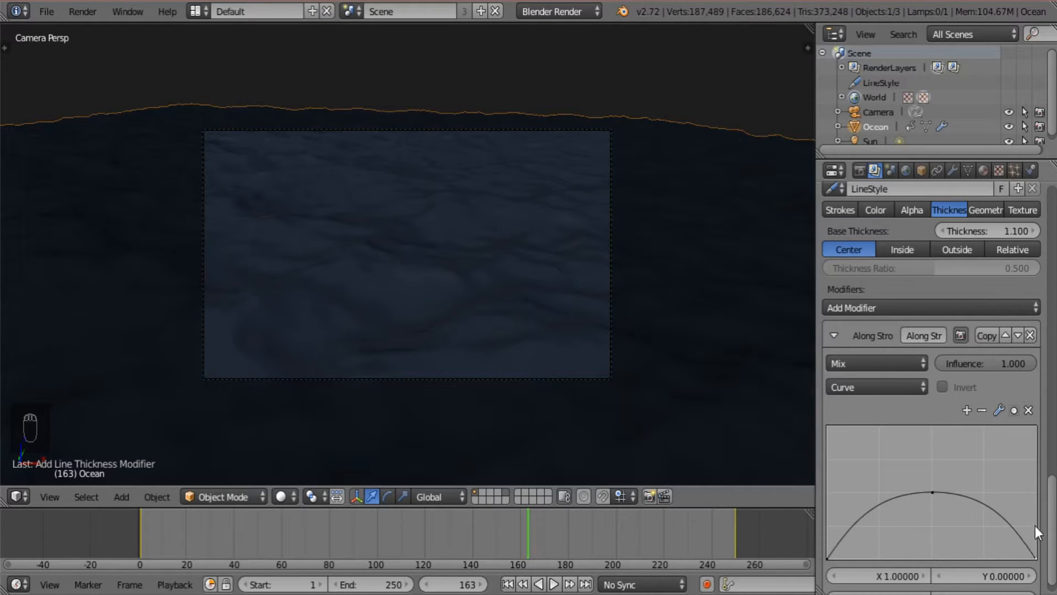
Set the Value Max of the Along Stroke thickness modifier
scroll(1043, 531, down, 1)
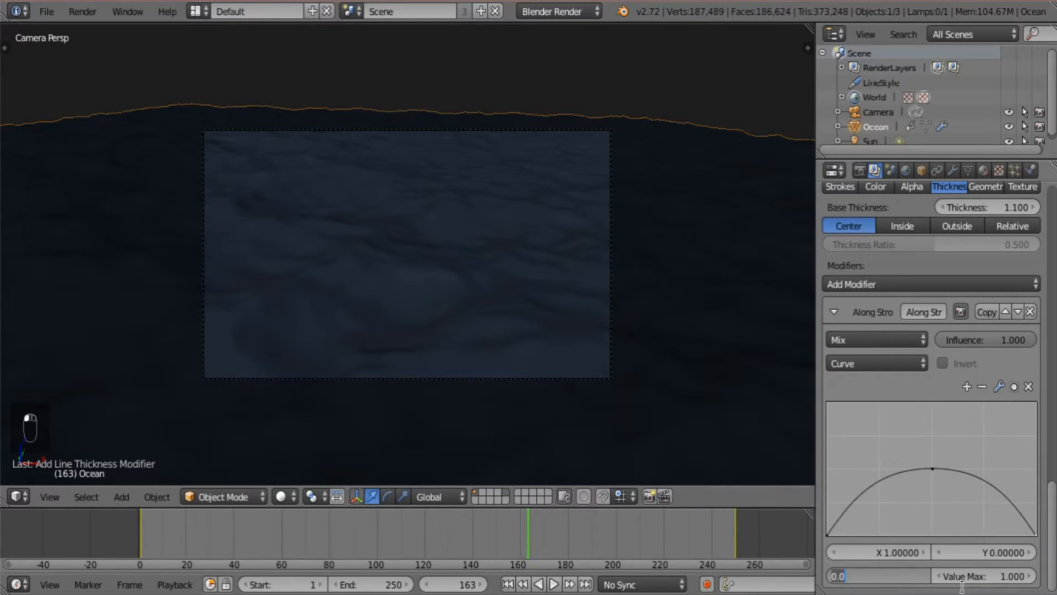
click(979, 576)
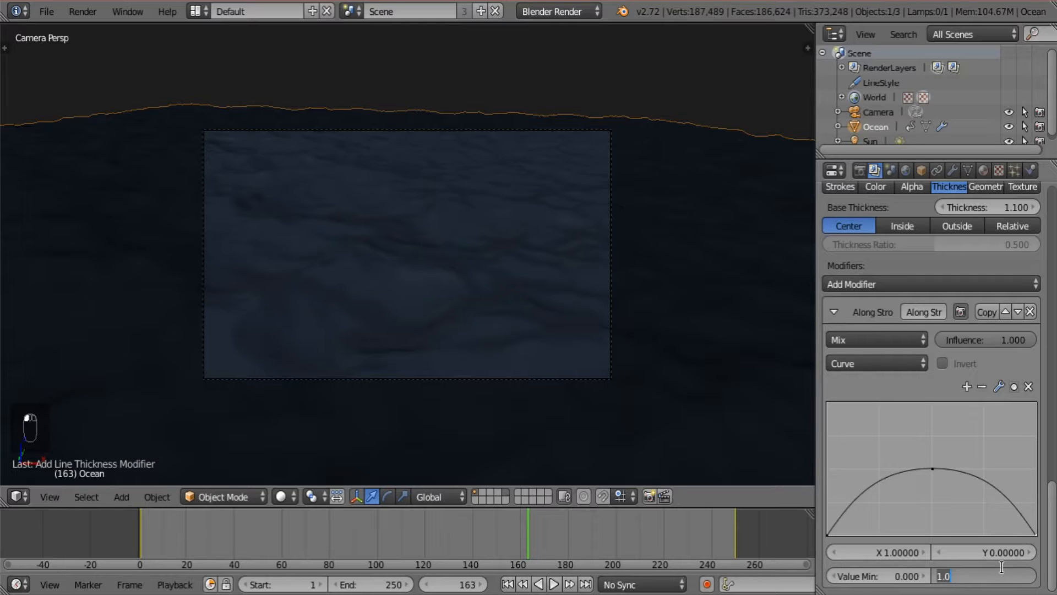
key(Return)
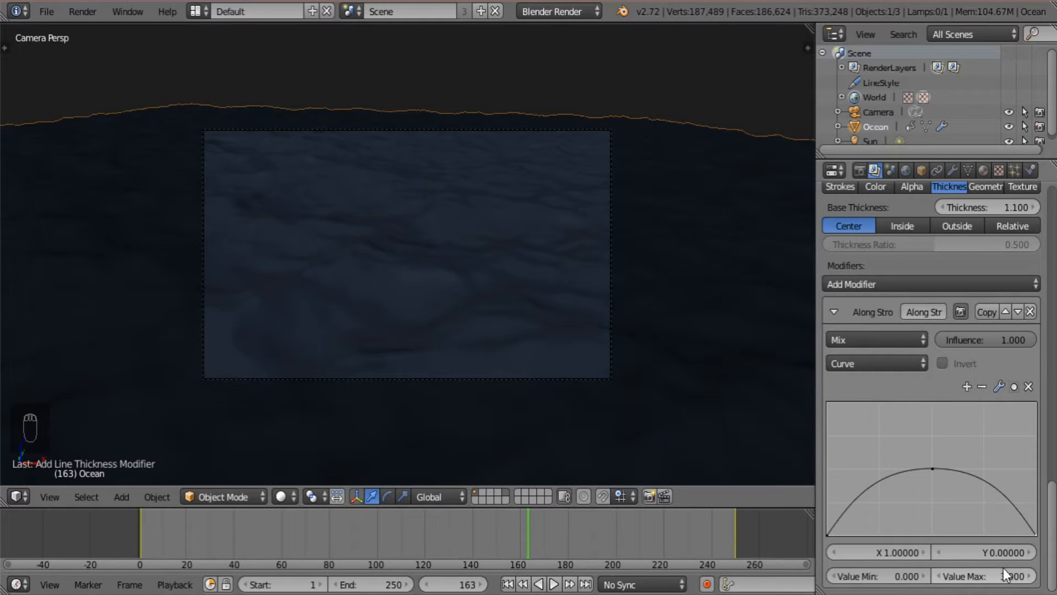
Set the Freestyle line style's base color to a dark blue with H 0.600, S 0.542 and V 0.312
scroll(933, 404, up, 6)
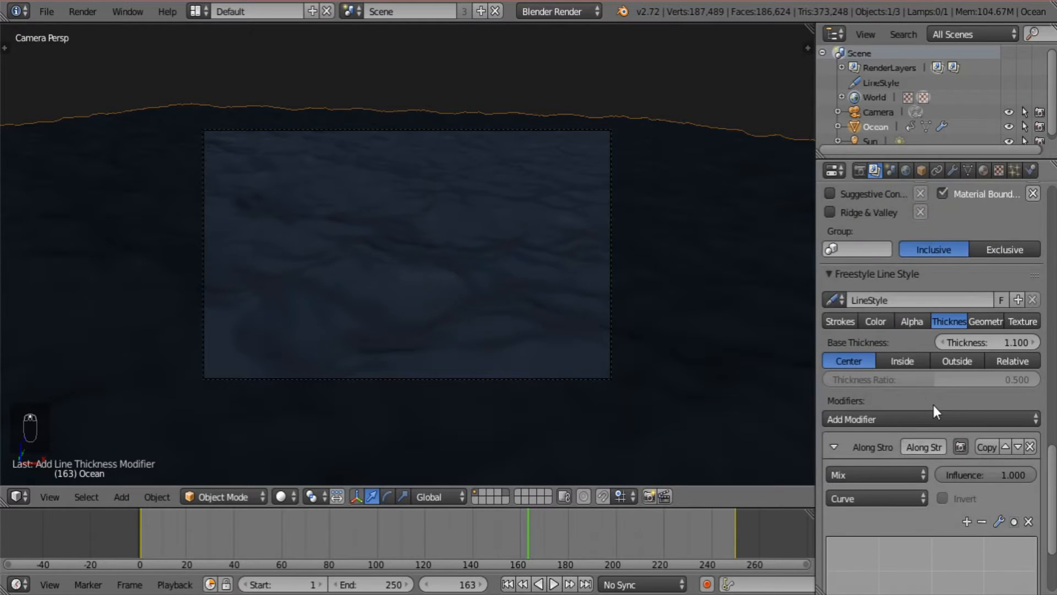
click(880, 322)
click(981, 343)
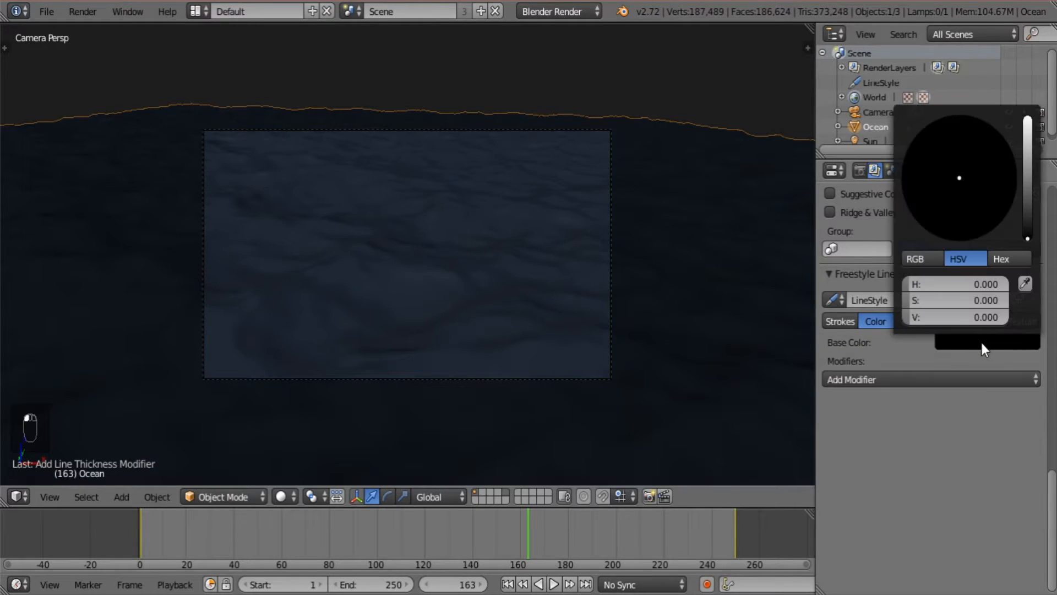
click(1027, 216)
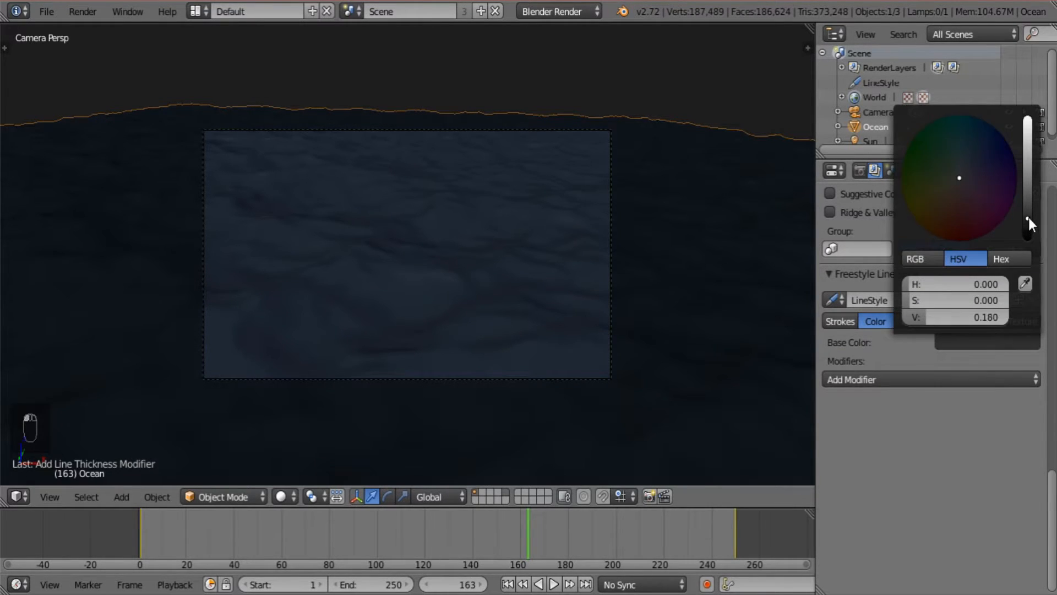
click(967, 163)
drag(968, 161, 971, 159)
click(1026, 284)
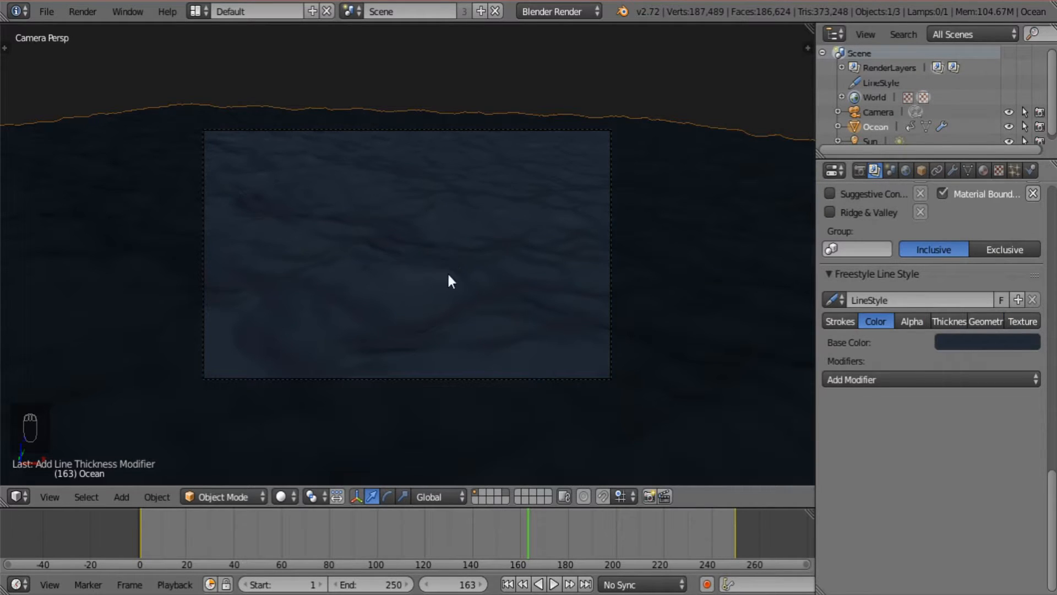
click(958, 342)
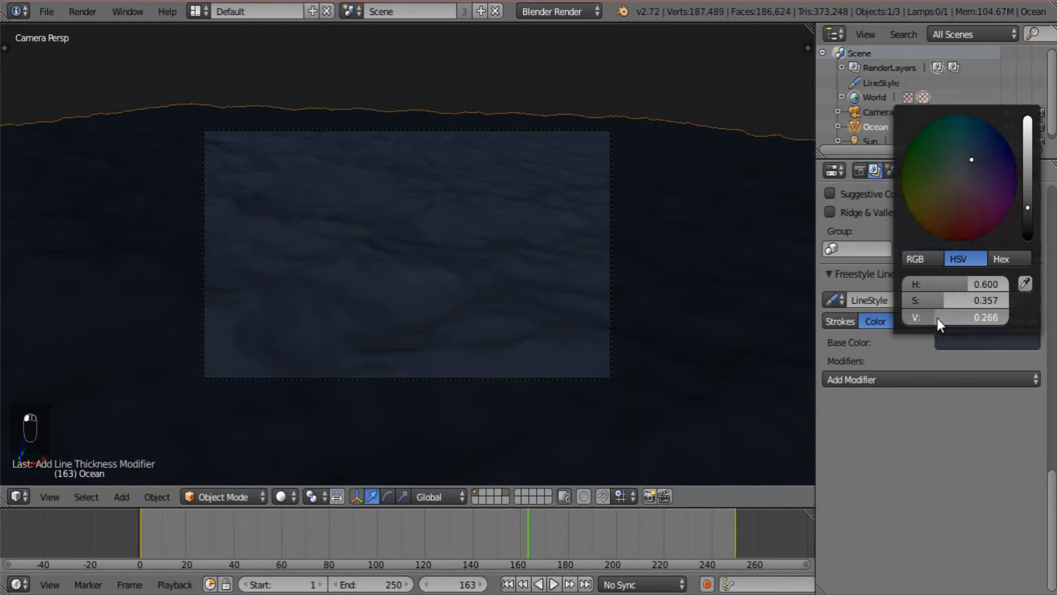
mouse_move(937, 318)
mouse_down()
mouse_move(949, 321)
mouse_move(957, 303)
mouse_move(936, 315)
mouse_up()
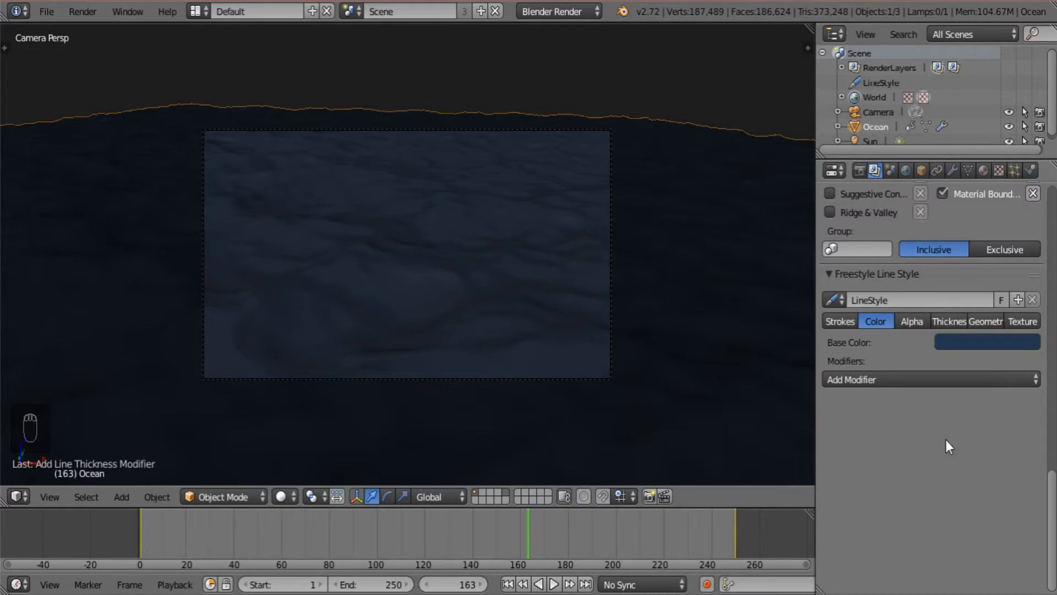
Save the file, then render frame 163 and inspect the lines on the waves up close
scroll(949, 437, up, 3)
click(46, 11)
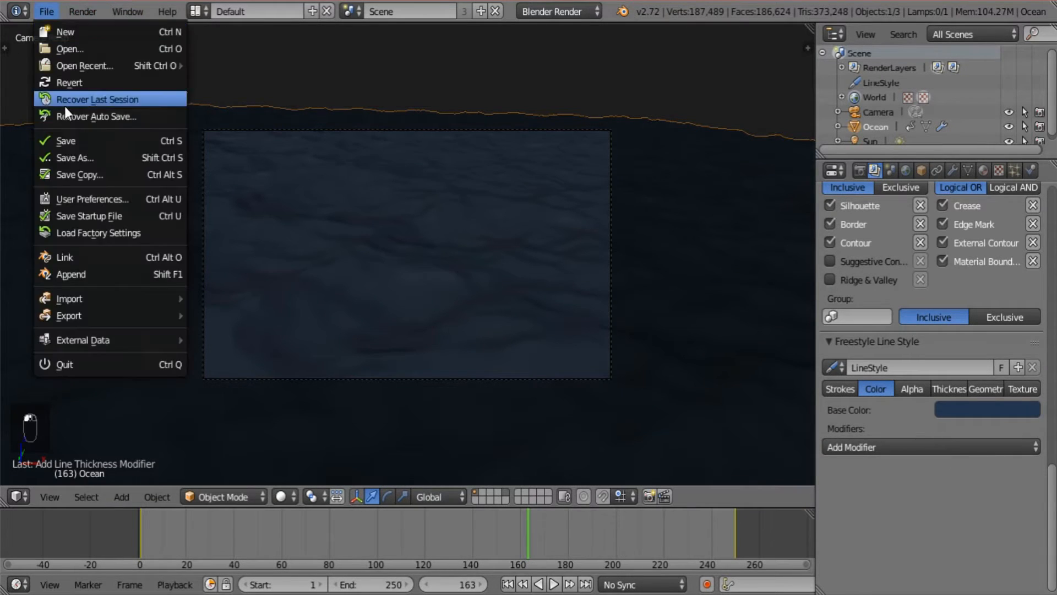
click(71, 140)
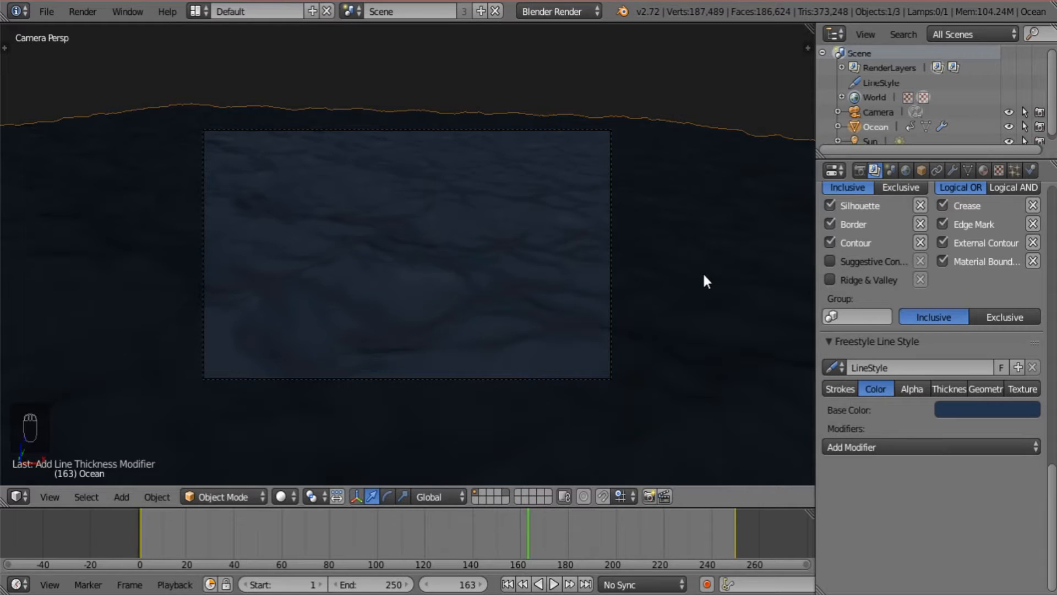
key(F12)
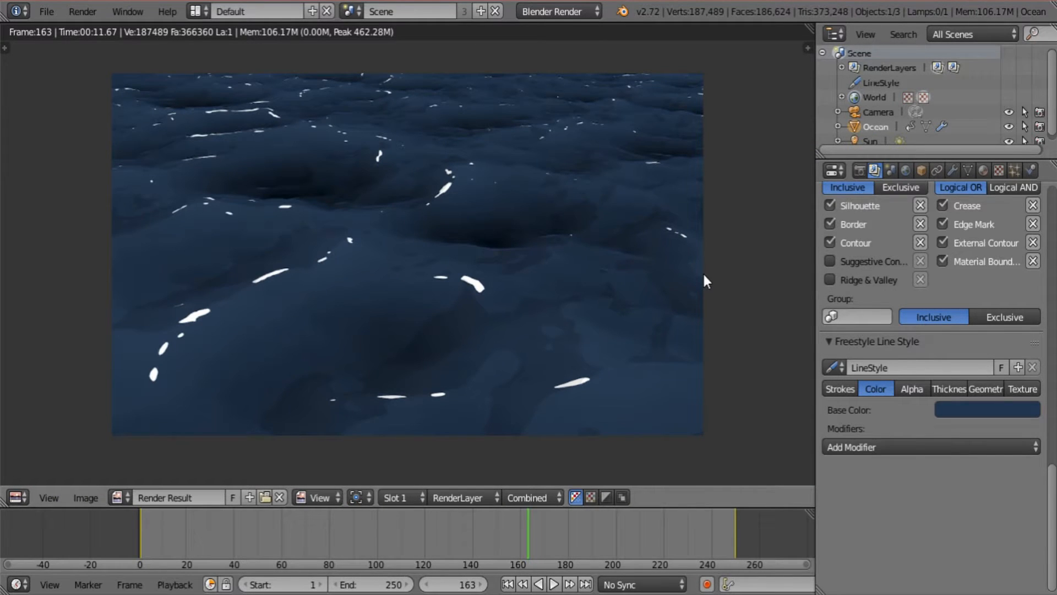
scroll(566, 209, up, 7)
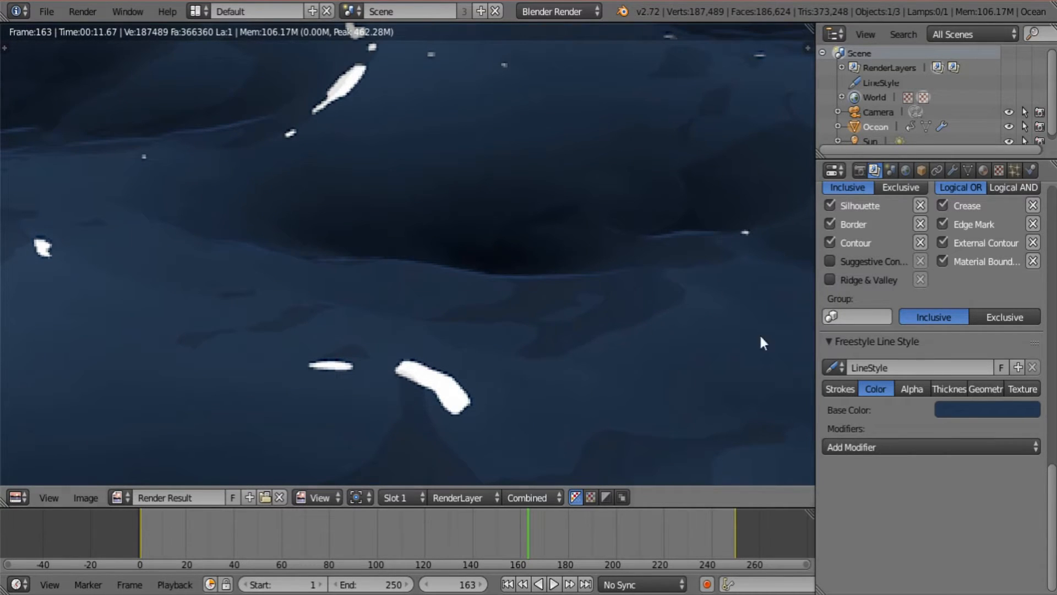
Brighten the Freestyle line style's base color to a lighter blue
click(964, 411)
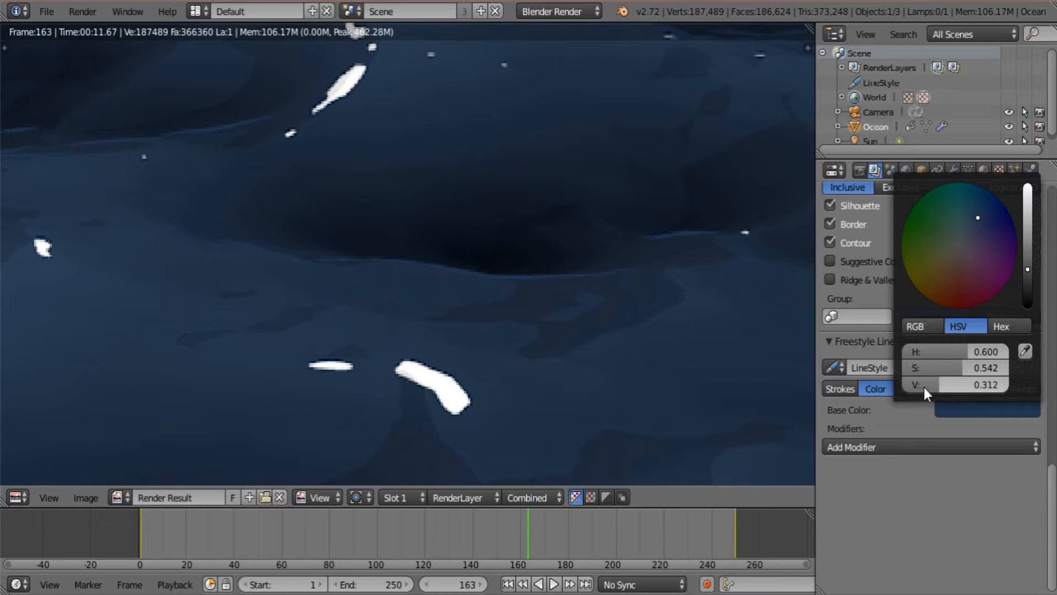
drag(924, 388, 957, 387)
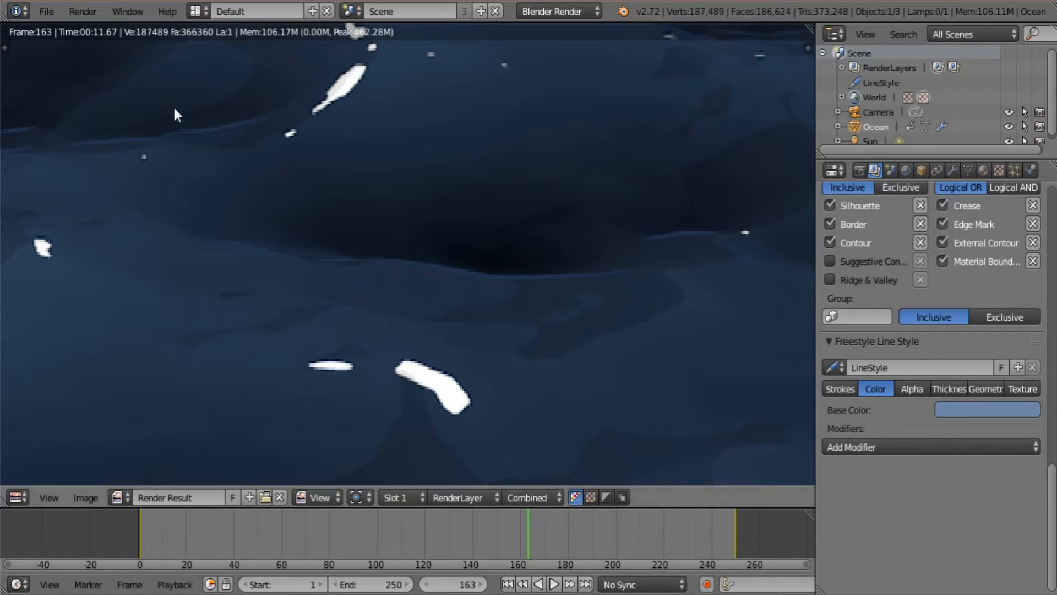
scroll(391, 197, down, 8)
scroll(392, 197, up, 4)
scroll(392, 196, down, 1)
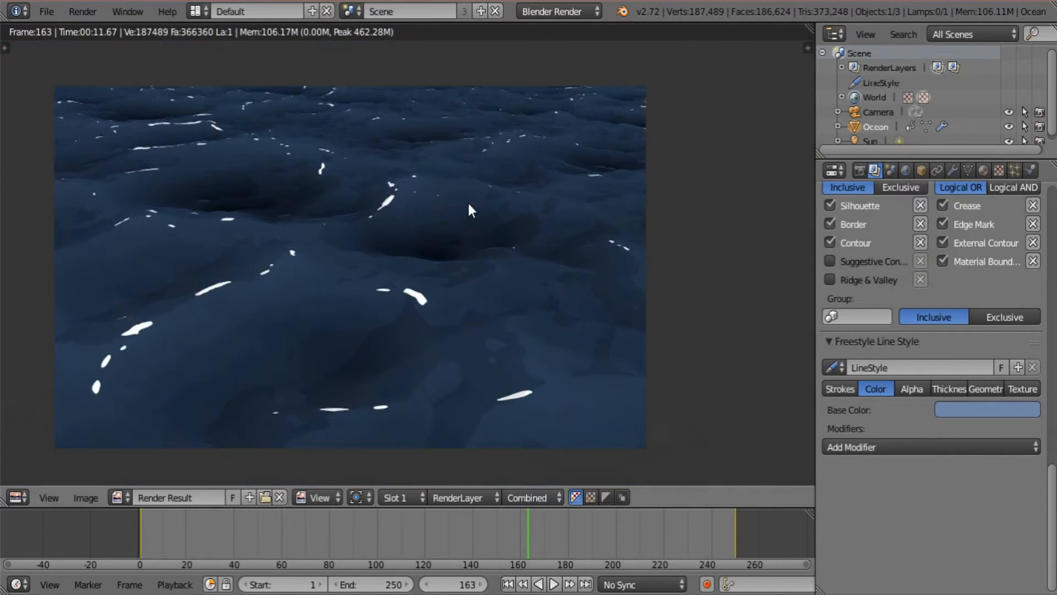
Enable Compositing and Edge in the render's post-processing settings
click(856, 172)
scroll(943, 459, down, 2)
click(855, 426)
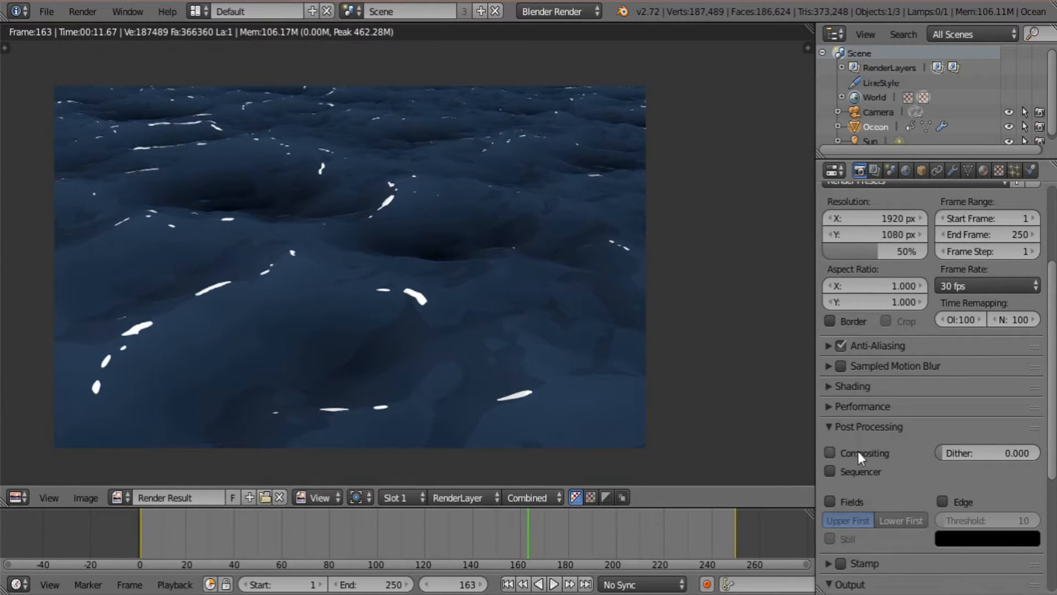
click(865, 429)
scroll(917, 440, up, 5)
scroll(927, 439, down, 6)
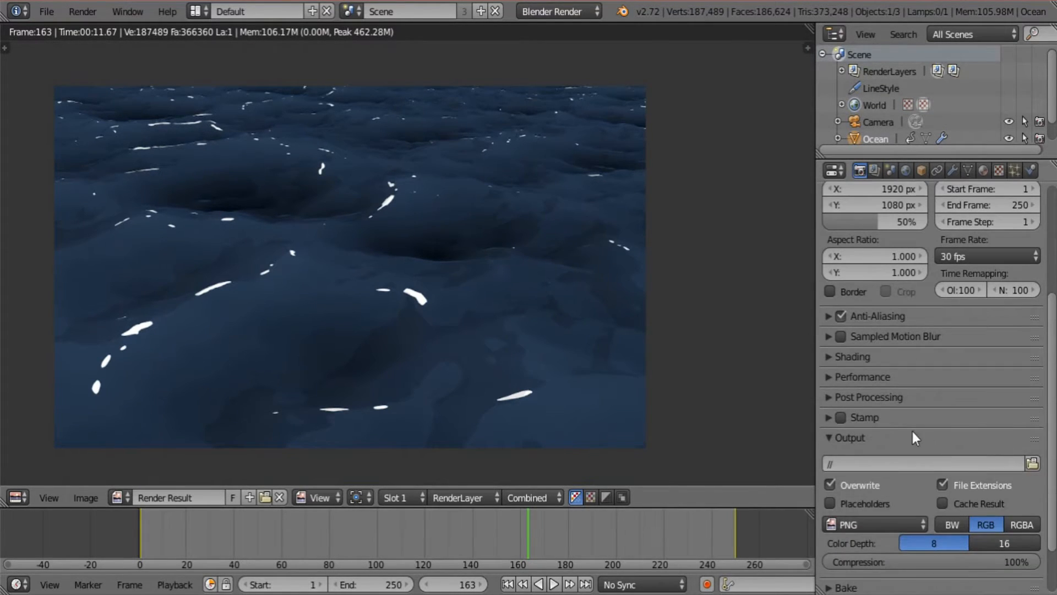
click(882, 399)
click(957, 475)
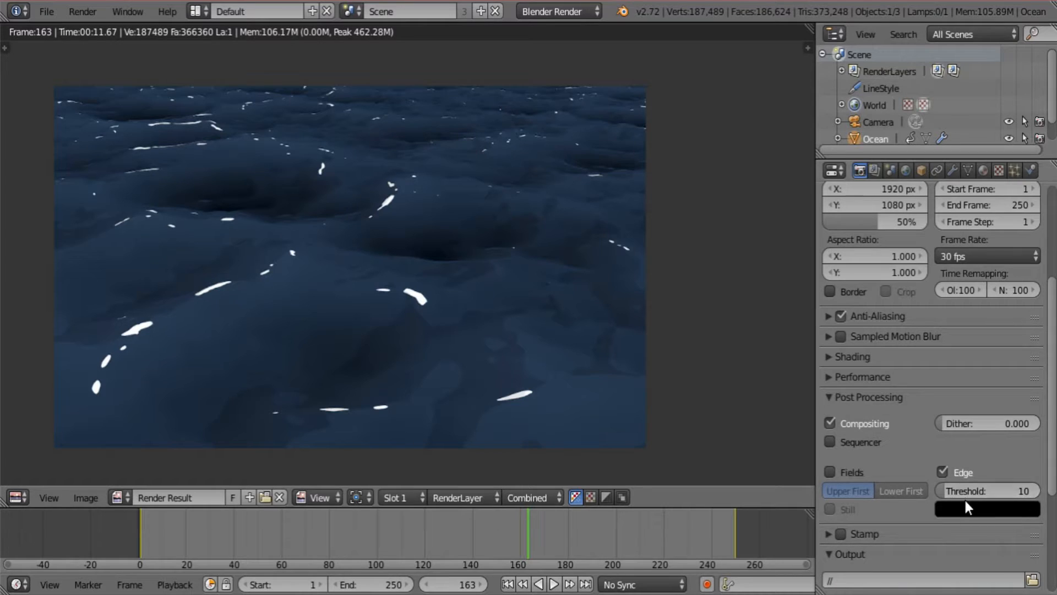
Set the Edge color to a muted blue with H 0.563, S 0.347 and V 0.287, and re-render the frame
click(965, 506)
drag(1027, 379, 1027, 373)
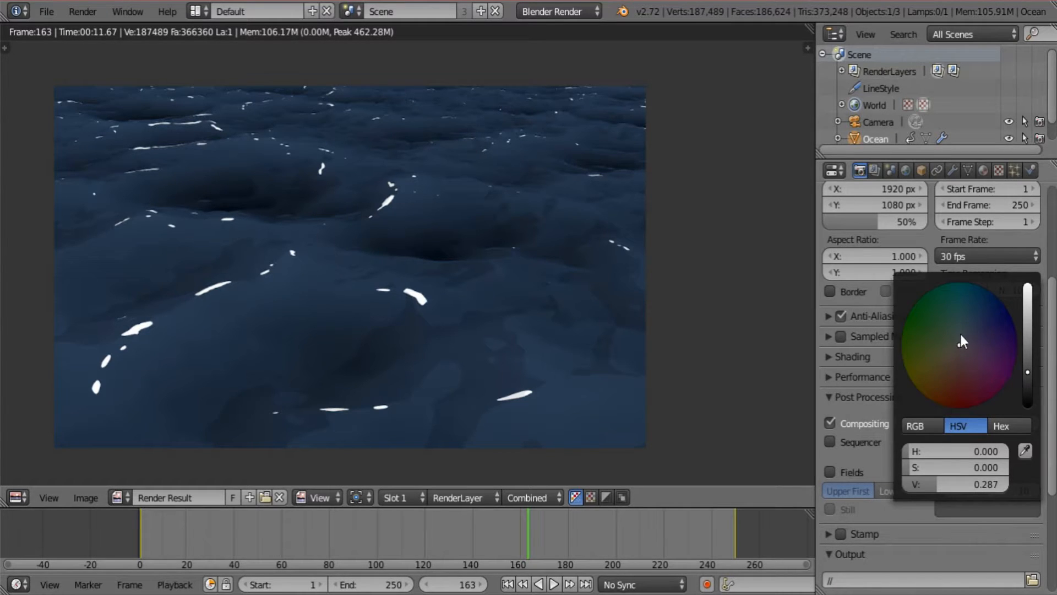
drag(960, 334, 967, 325)
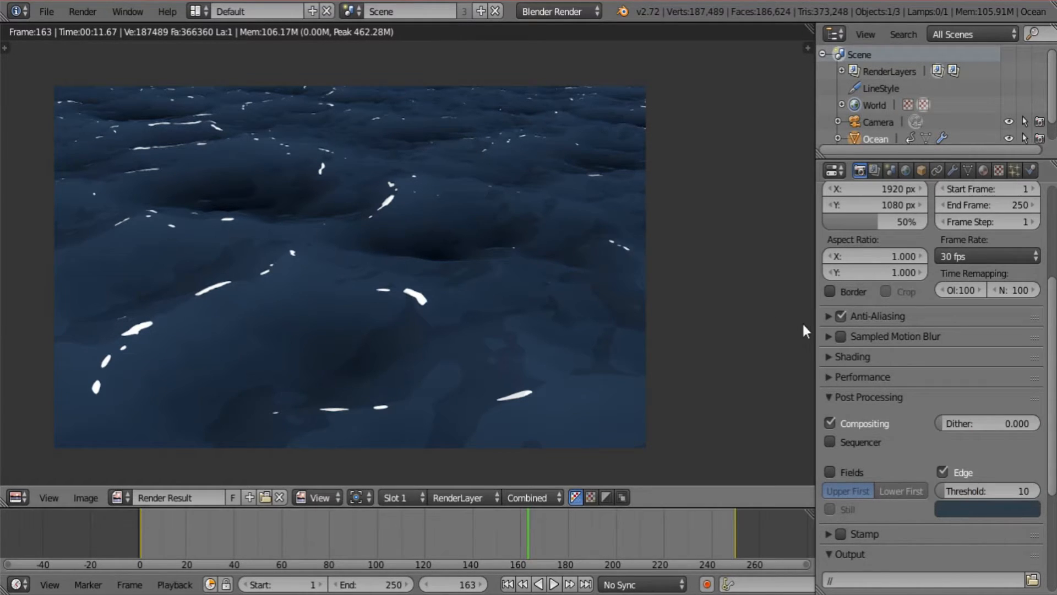
click(46, 11)
key(F12)
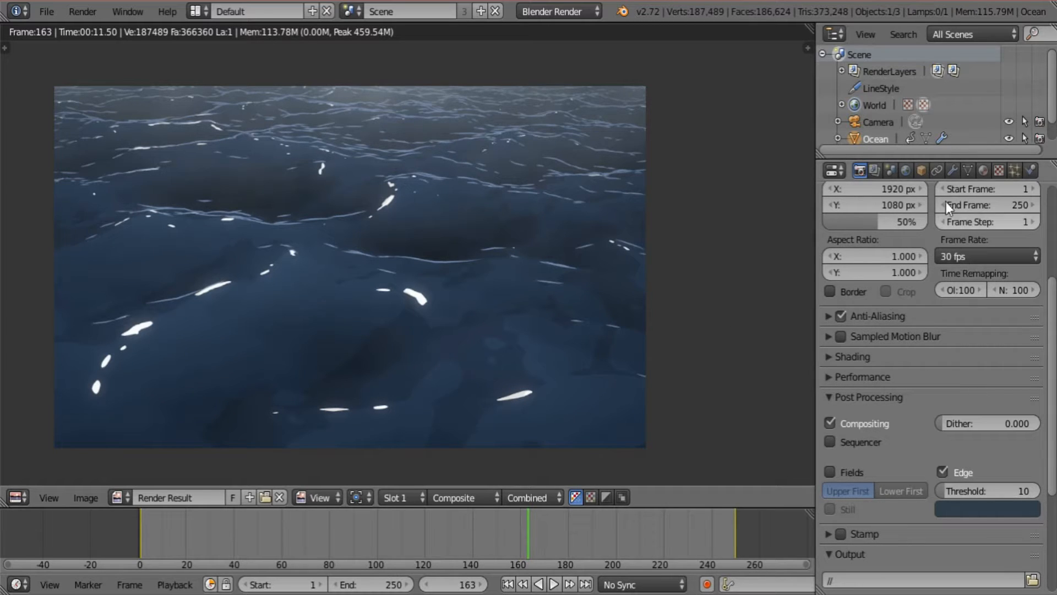
Raise the Edge threshold to 255 and turn off Freestyle in the render settings
drag(976, 490, 1003, 494)
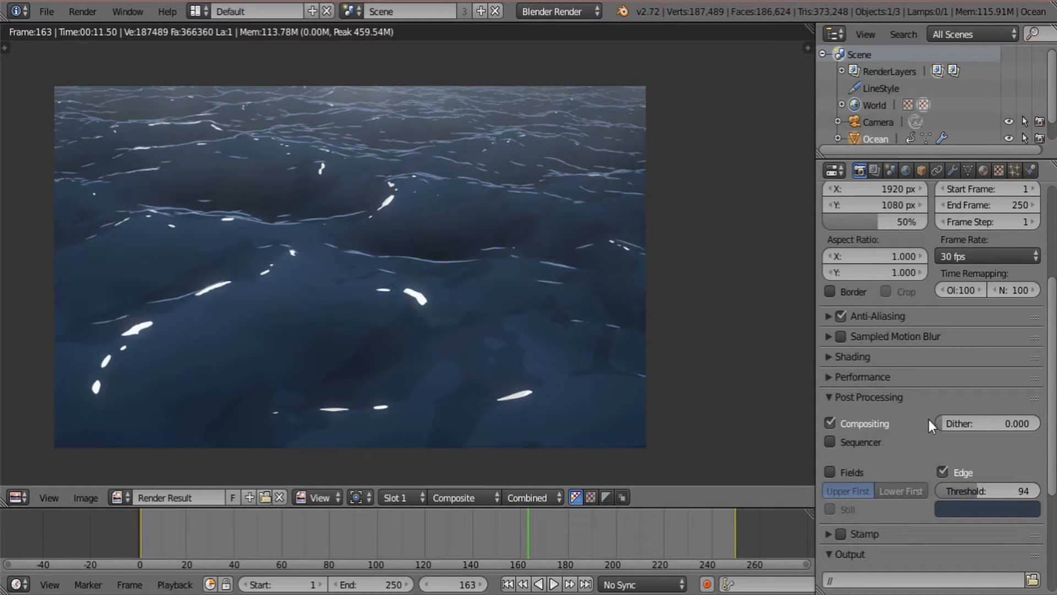
scroll(929, 419, down, 5)
scroll(932, 458, down, 2)
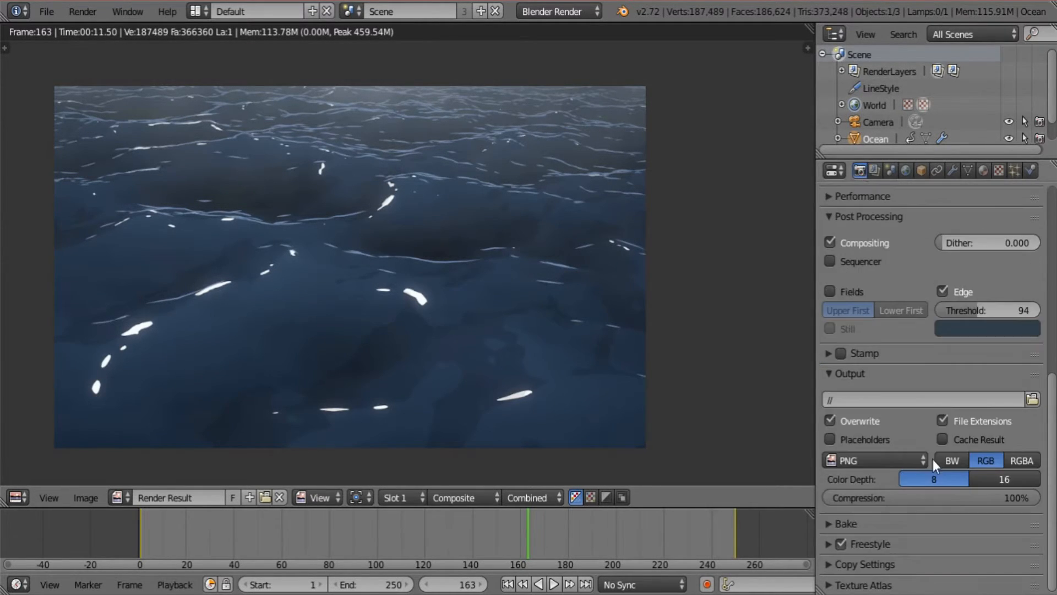
click(842, 543)
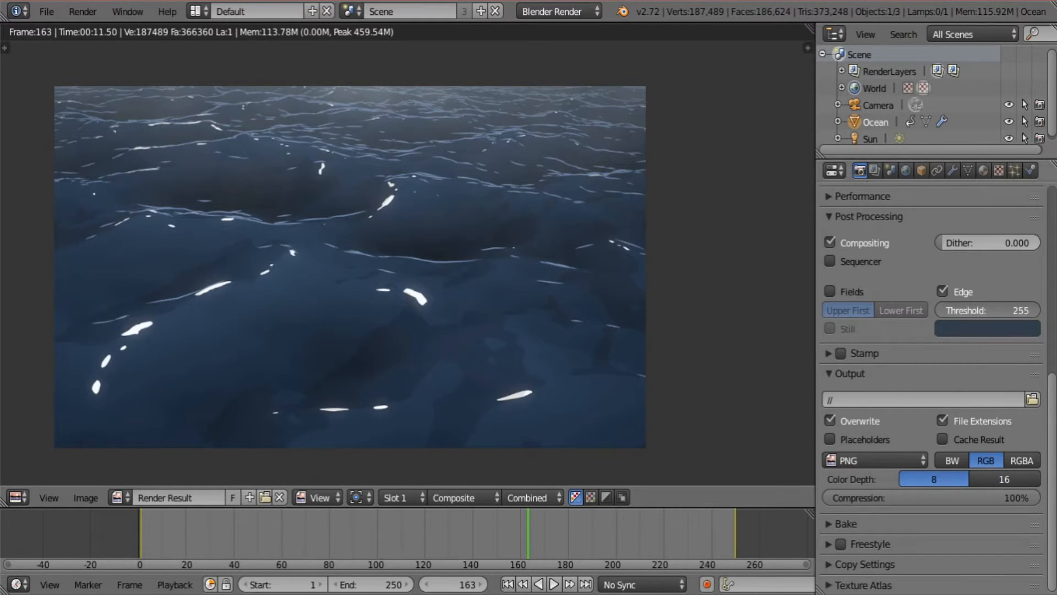
Save the file and re-render frame 163 with Freestyle off
click(48, 9)
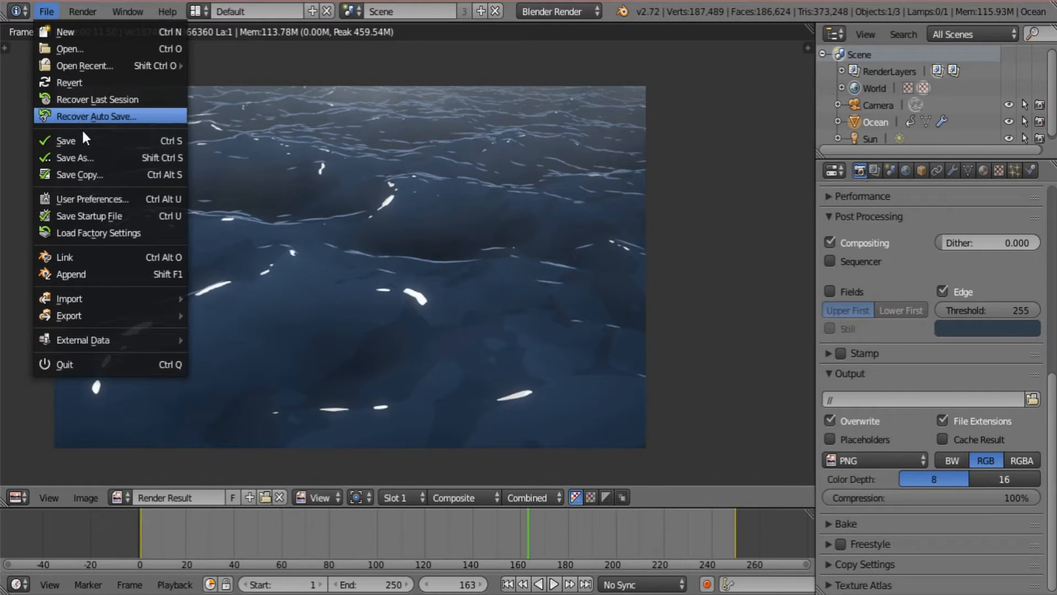
click(50, 16)
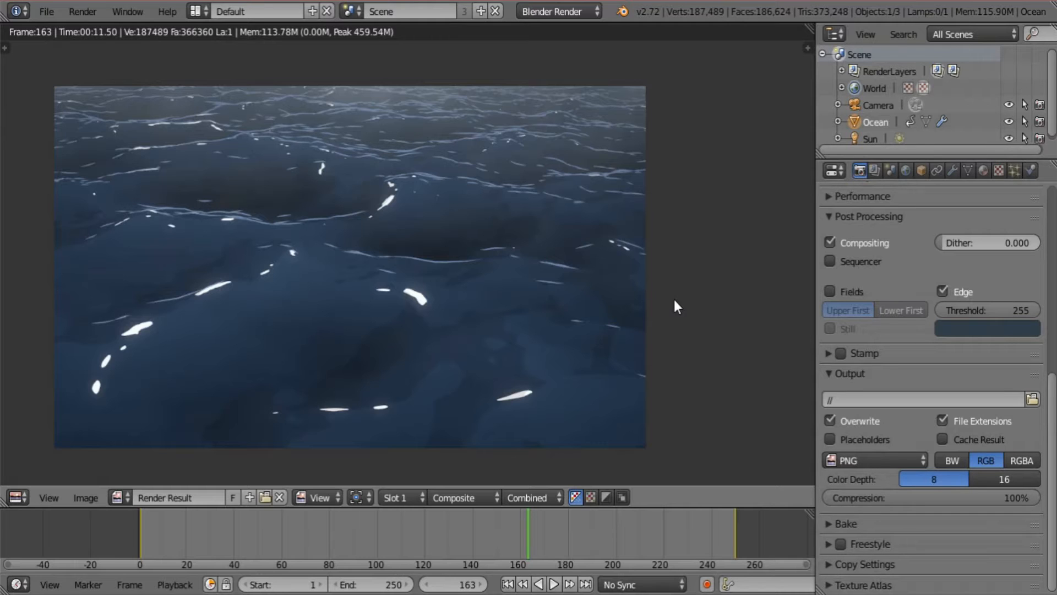
click(984, 326)
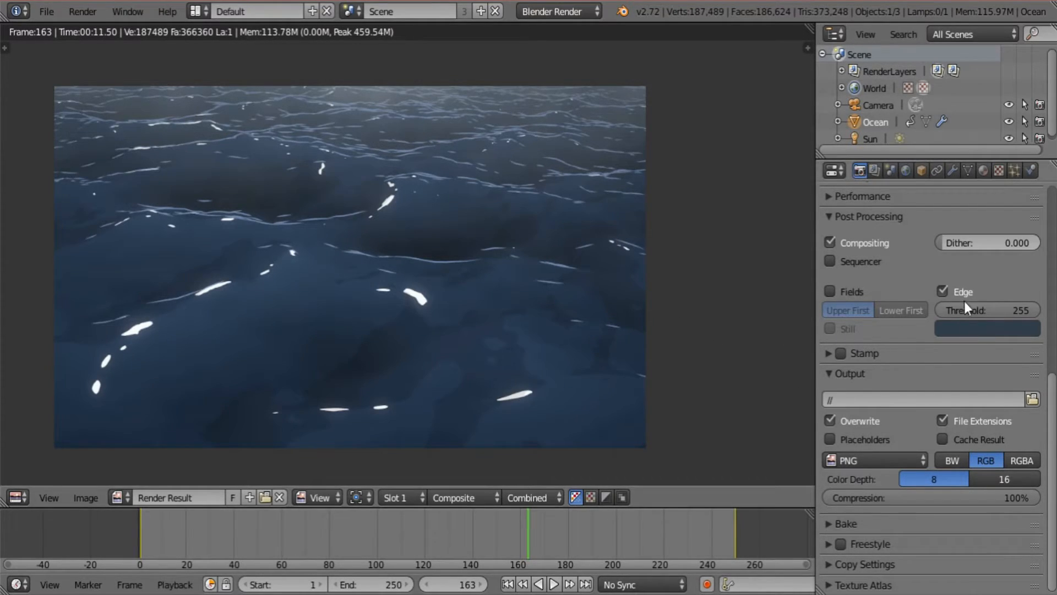
click(46, 11)
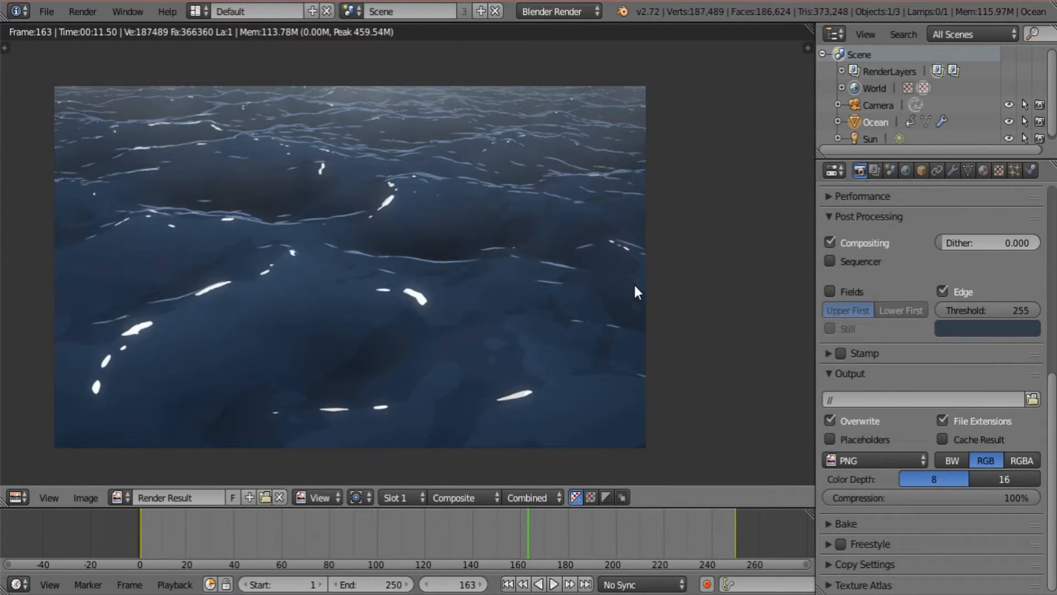
key(F12)
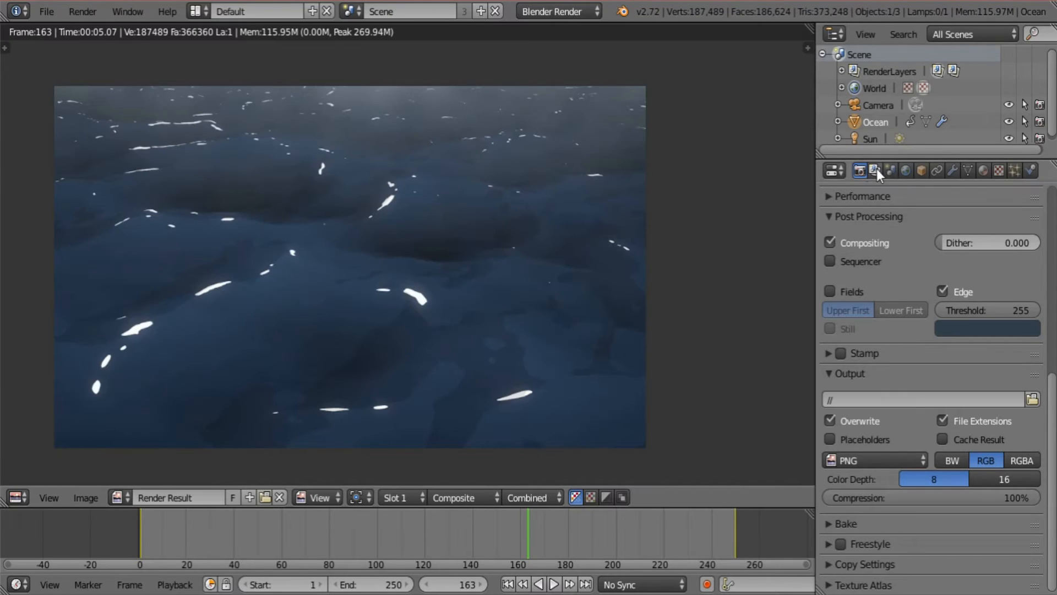
Include Edge in RenderLayer's layer settings and re-render the frame
click(875, 170)
scroll(927, 223, up, 10)
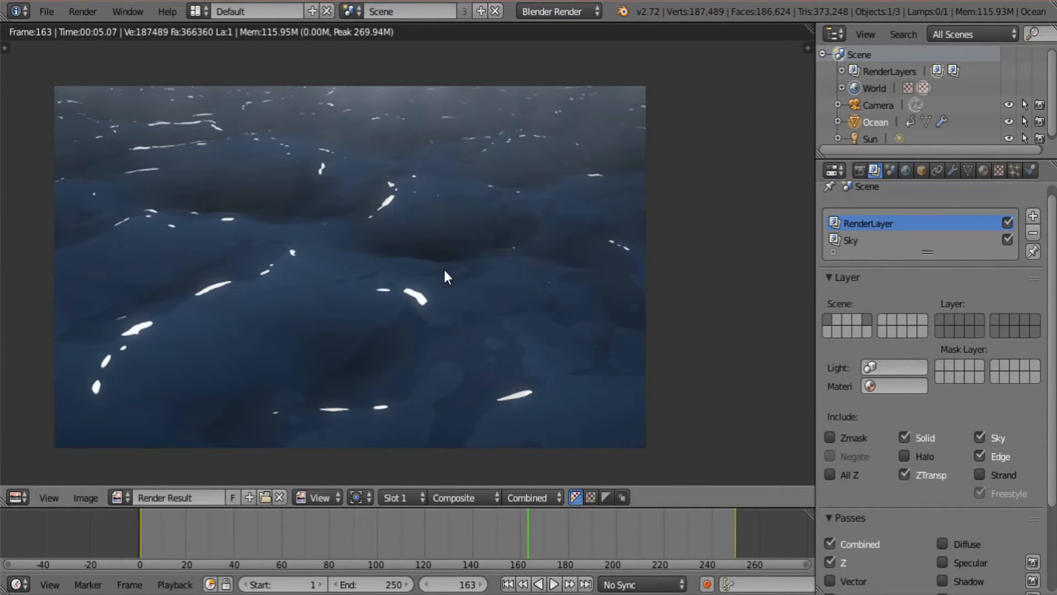
key(F12)
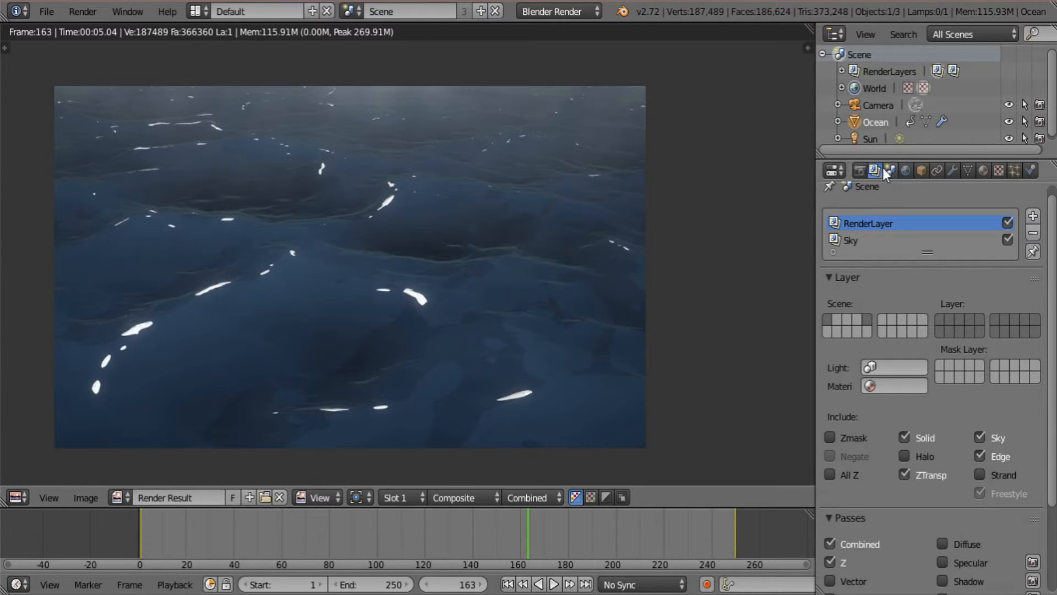
Shift the Edge color to a more saturated blue with H 0.578 and S 0.431, and brighten it slightly
click(865, 168)
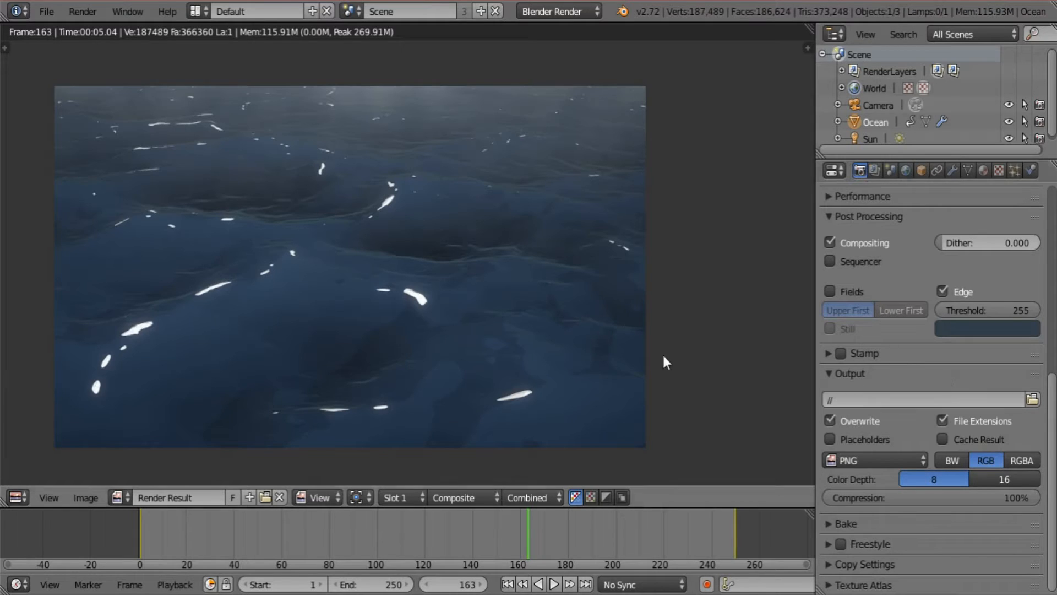
scroll(605, 335, up, 1)
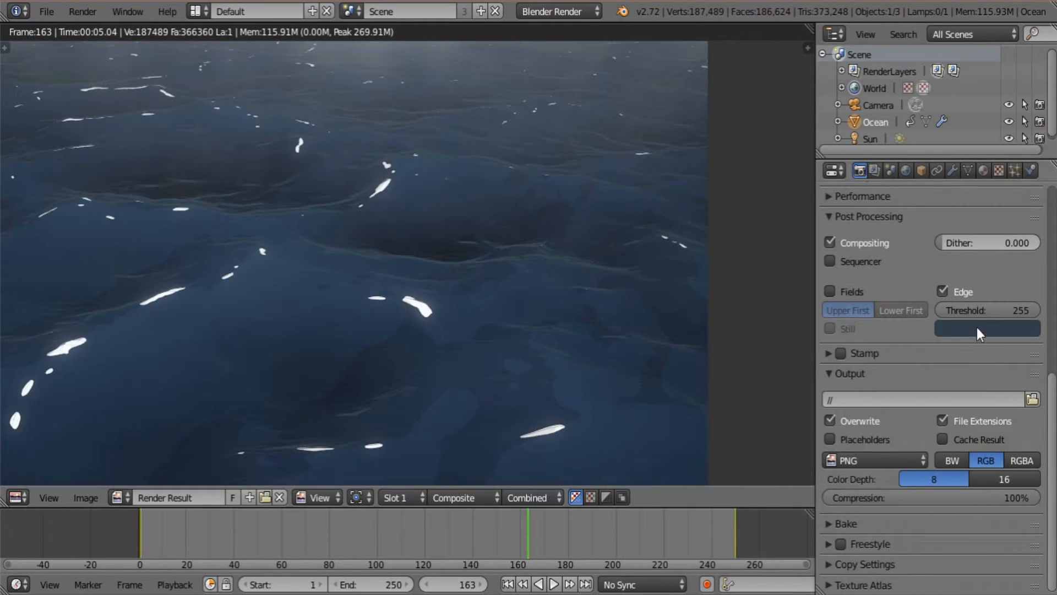
click(999, 328)
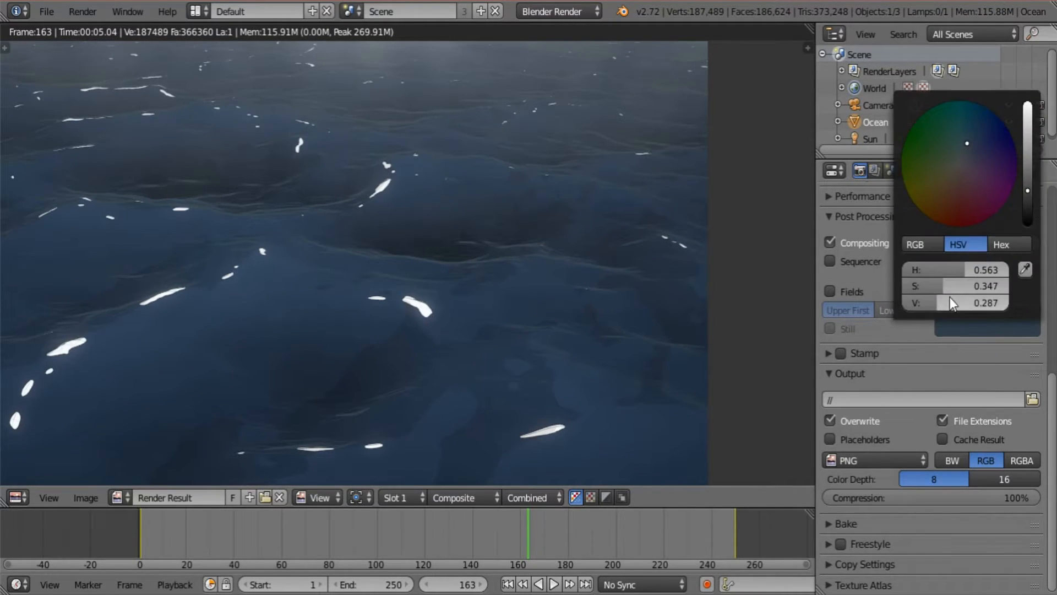
drag(959, 265, 962, 267)
drag(939, 289, 947, 289)
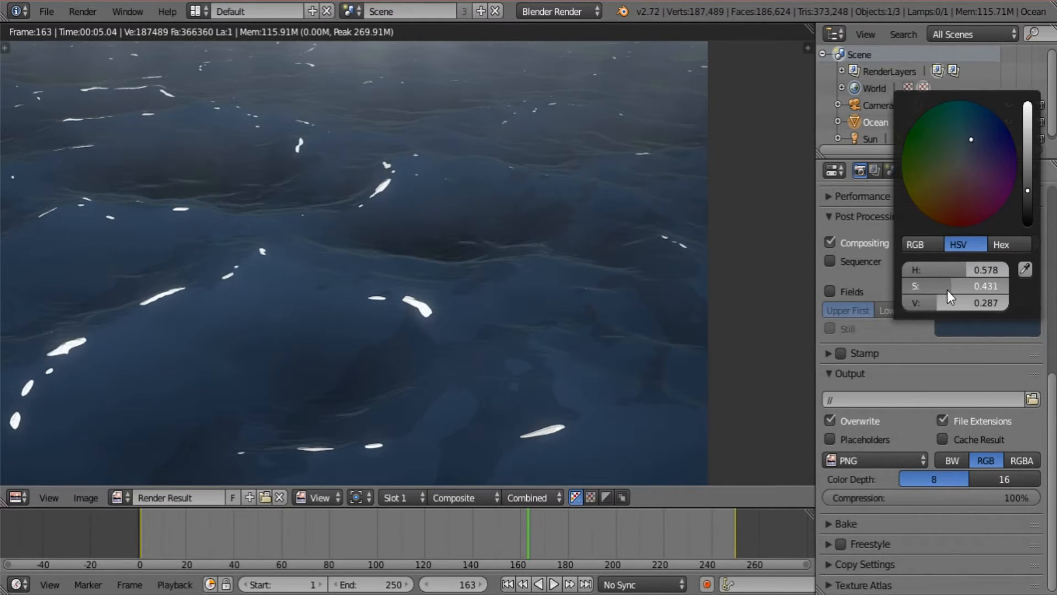
click(969, 330)
drag(940, 307, 946, 301)
scroll(488, 301, down, 3)
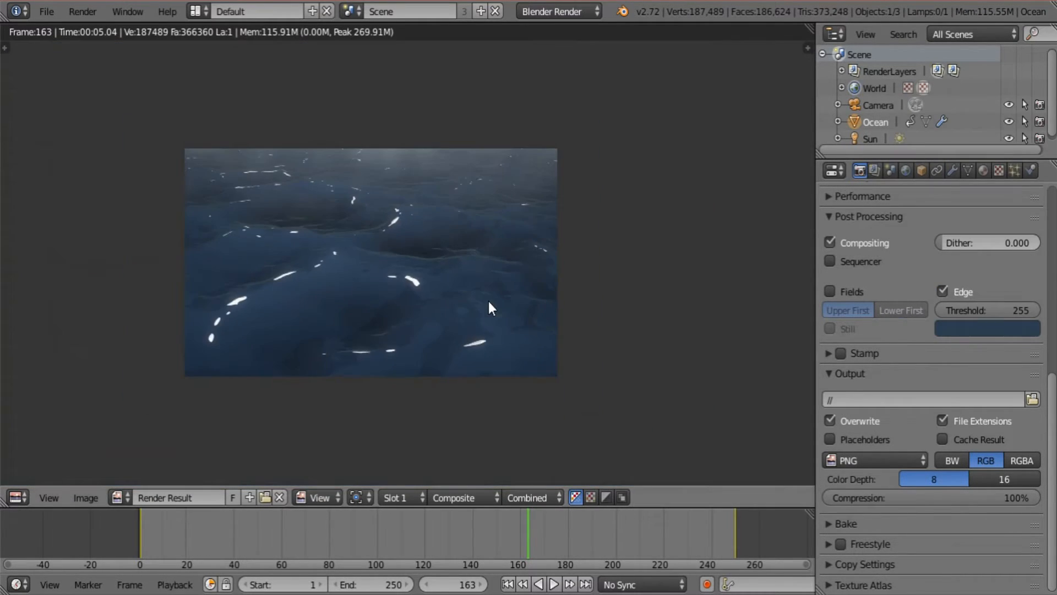
middle_drag(509, 284, 541, 316)
scroll(541, 319, up, 2)
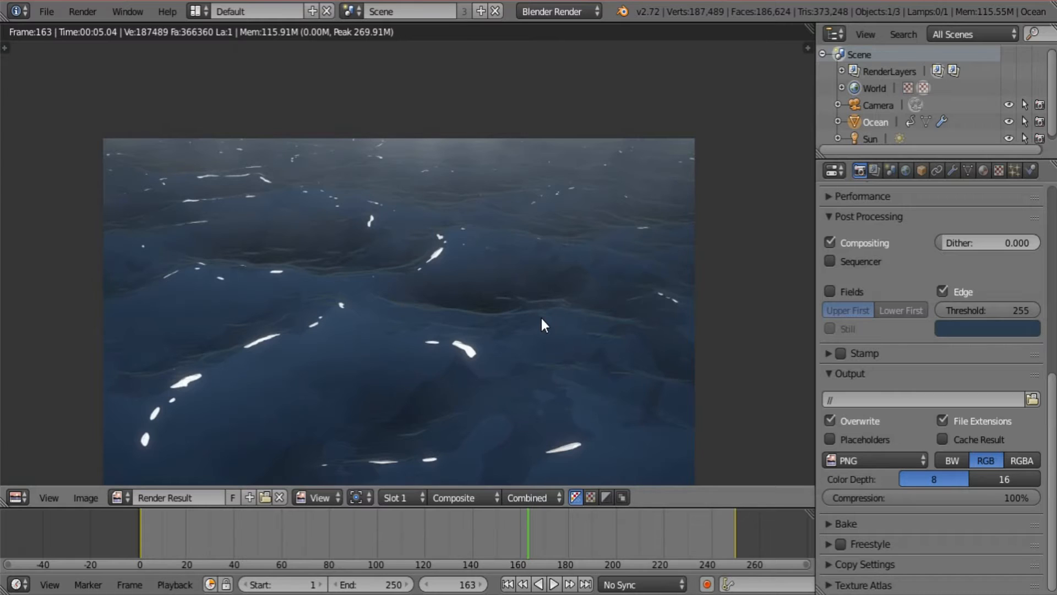
Re-render frame 163 and shift the Edge color to a slightly lighter blue
key(F12)
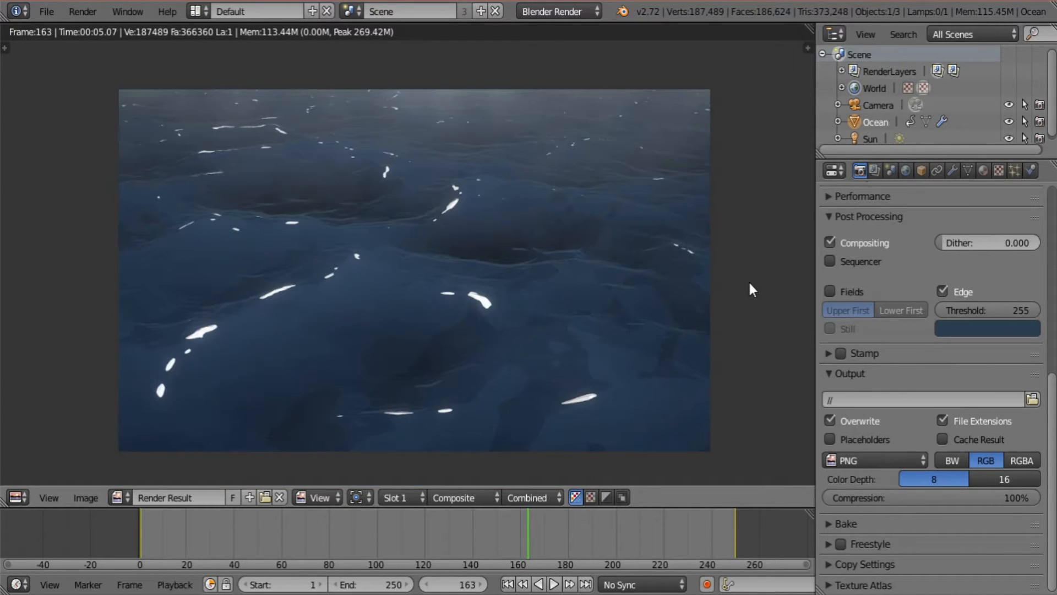
click(962, 331)
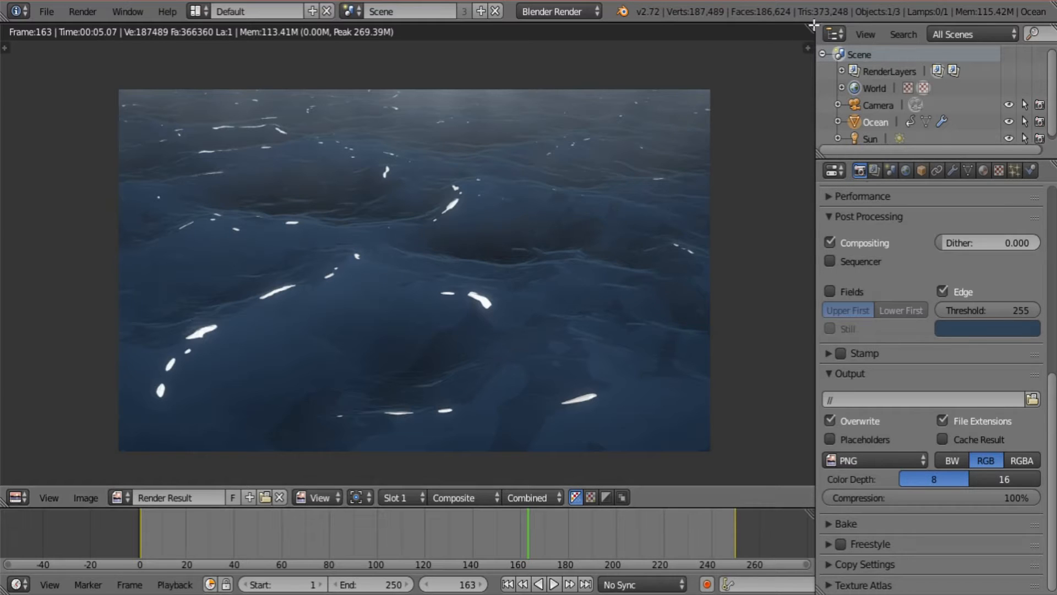
Split the render view and show the render settings' Post Processing section in the new area as a Properties editor
drag(809, 26, 519, 111)
click(537, 497)
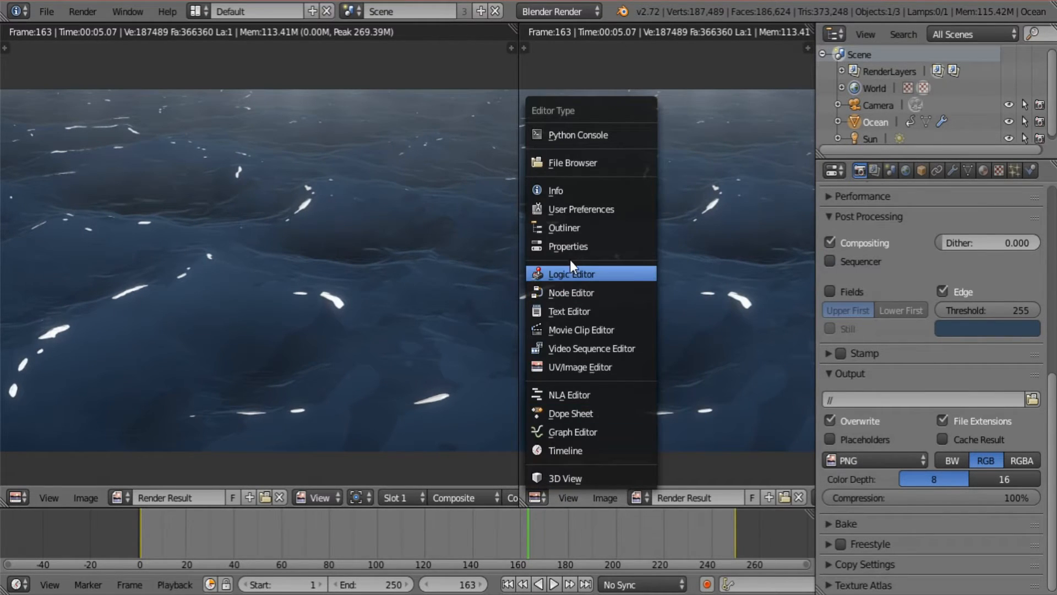
click(583, 244)
click(576, 35)
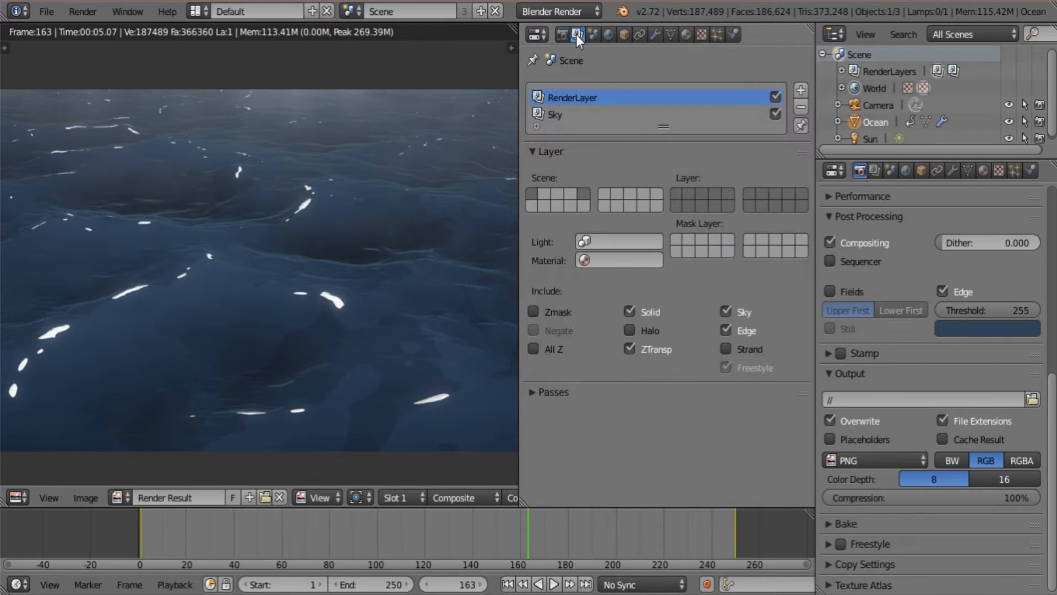
click(565, 34)
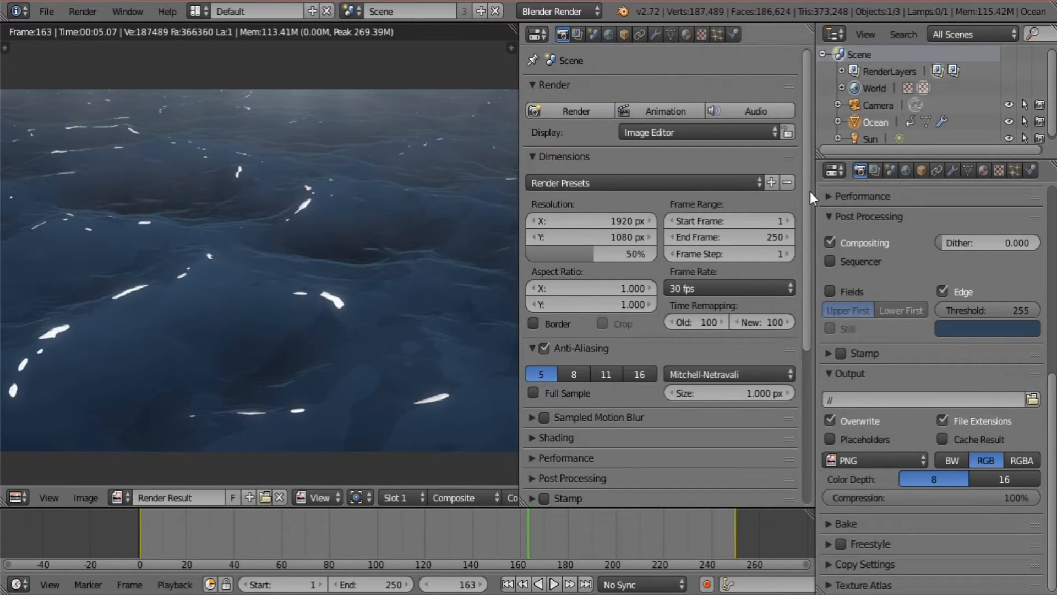
scroll(584, 278, down, 8)
click(584, 282)
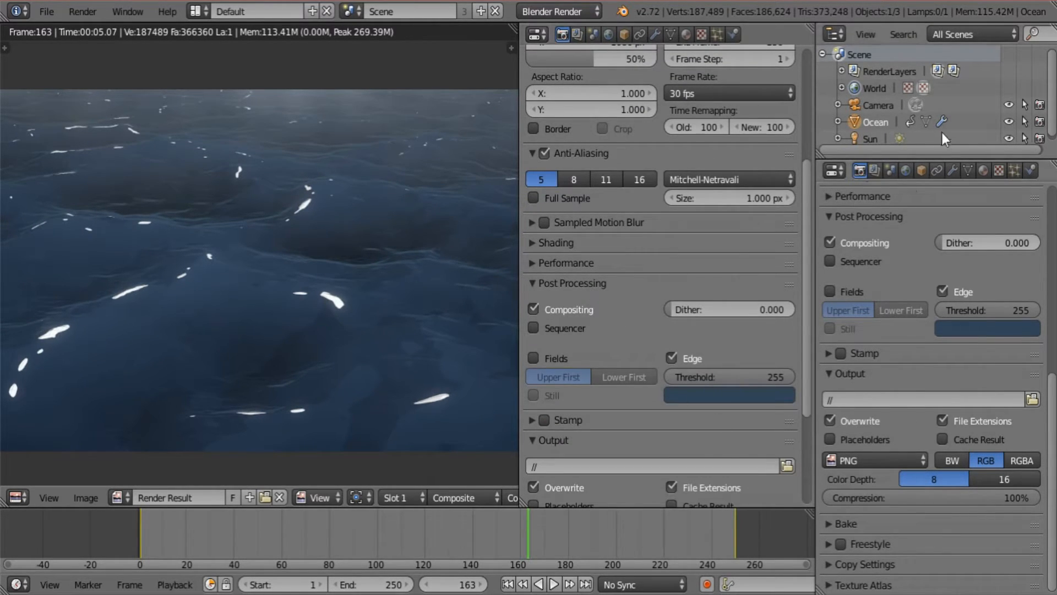
Enable Freestyle for the render and copy the Edge color onto the LineStyle base color
click(840, 544)
click(874, 174)
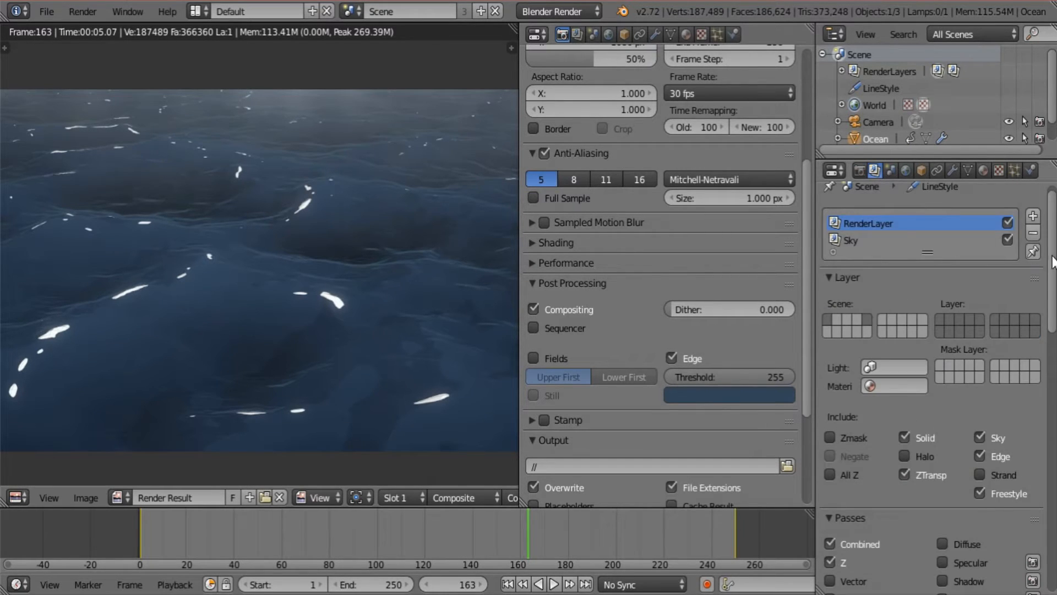
scroll(930, 358, down, 10)
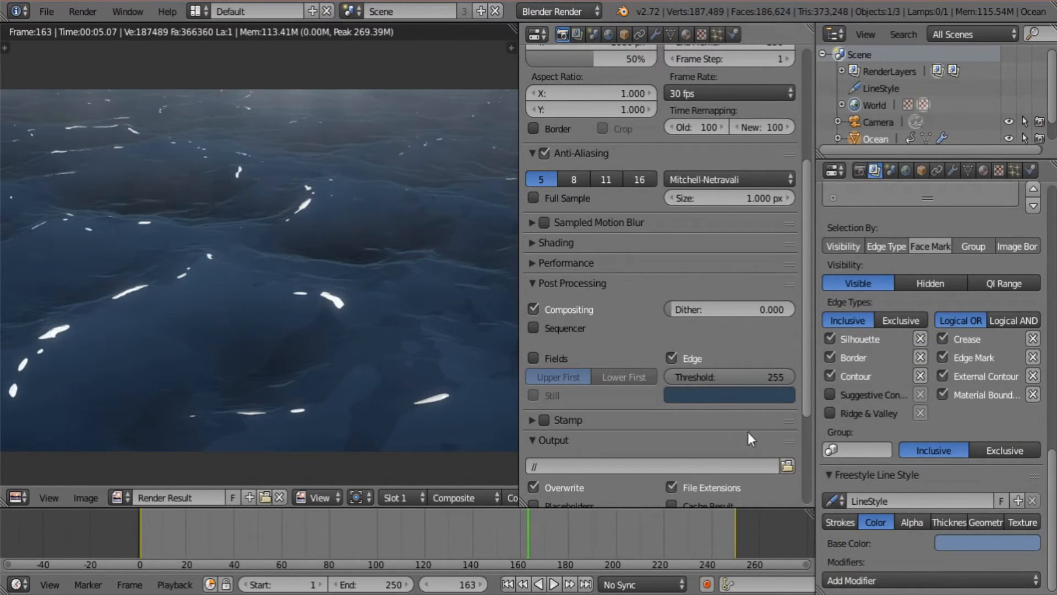
drag(766, 396, 956, 545)
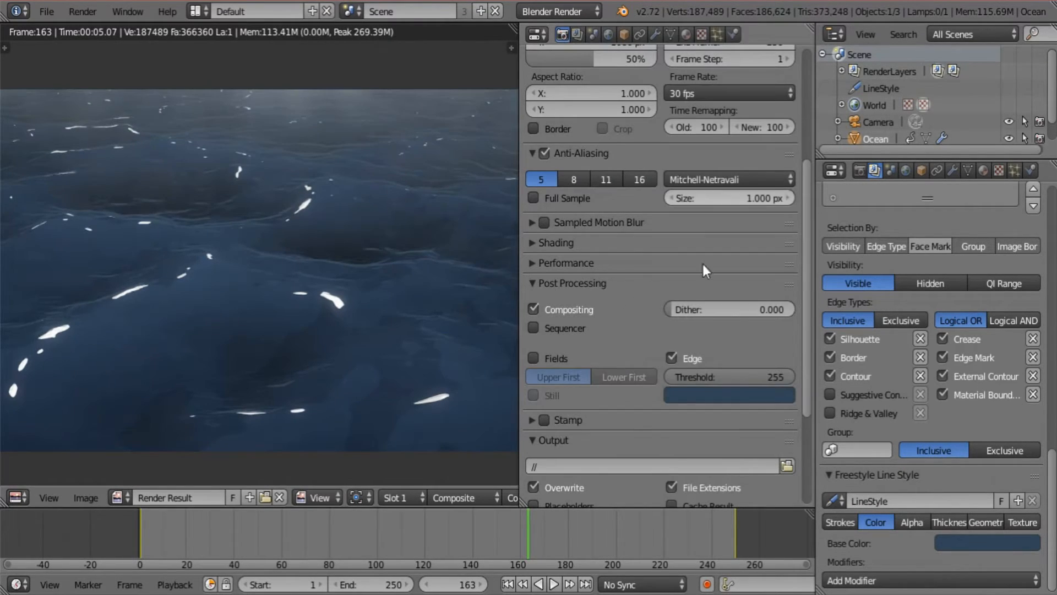
Re-render frame 163 using only Freestyle lines, with Edge turned off and the extra Properties area closed
click(671, 358)
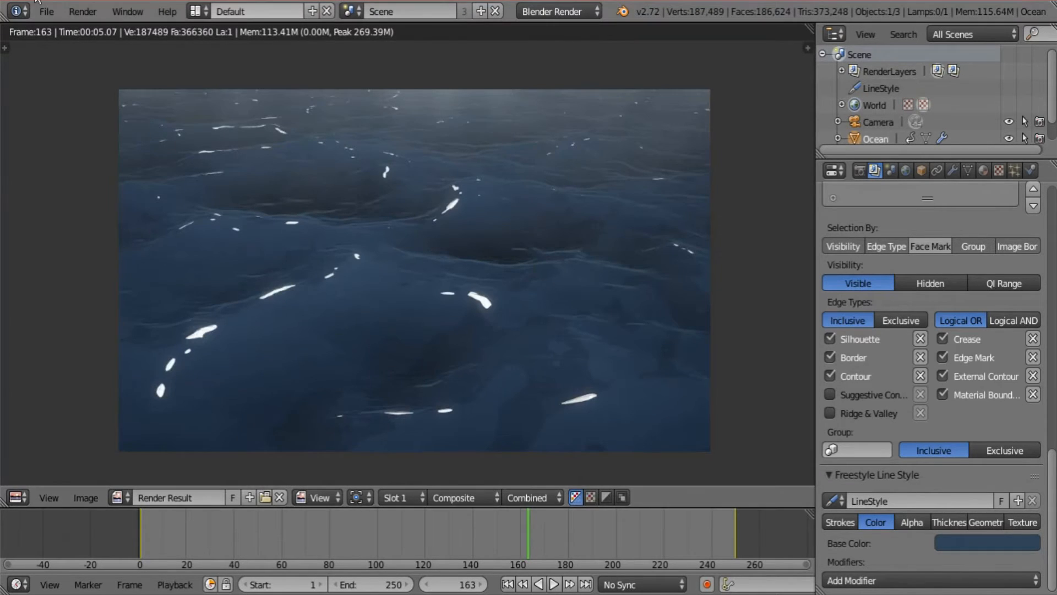
click(46, 11)
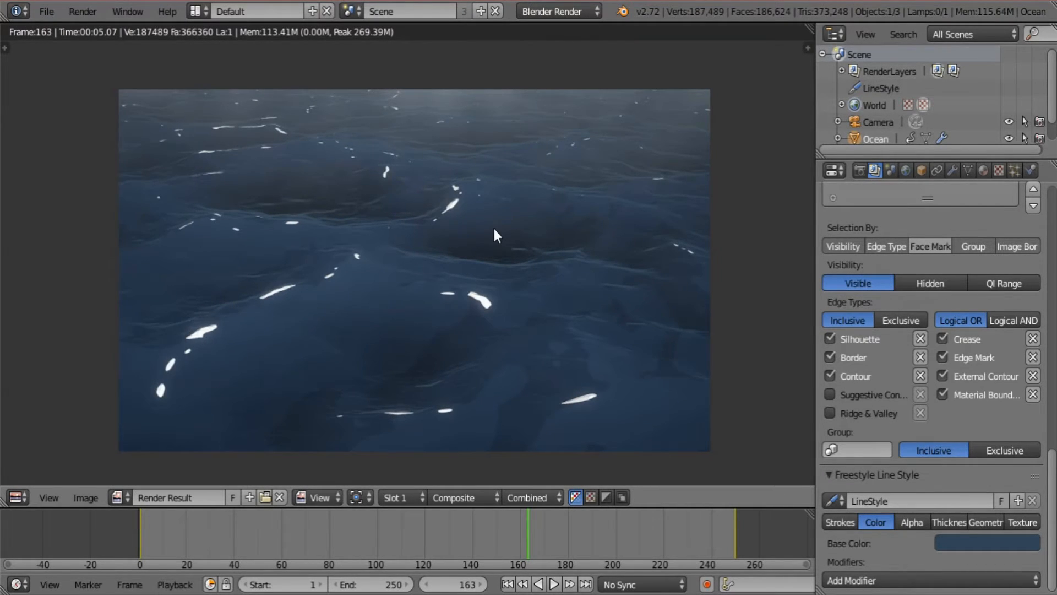
key(F12)
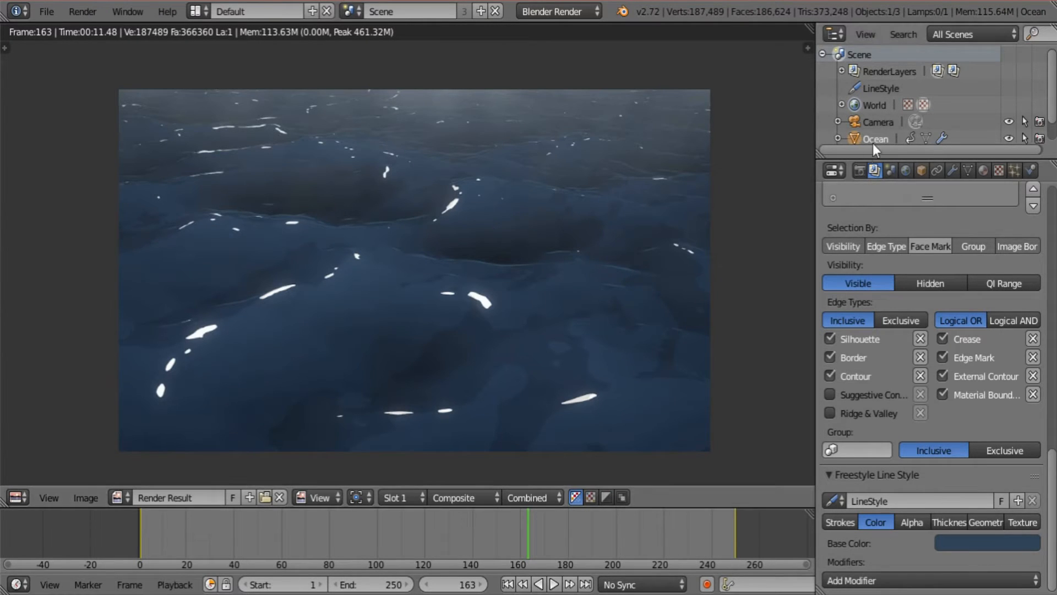
Turn Edge back on in the render settings and set its threshold to 100
click(860, 171)
click(942, 292)
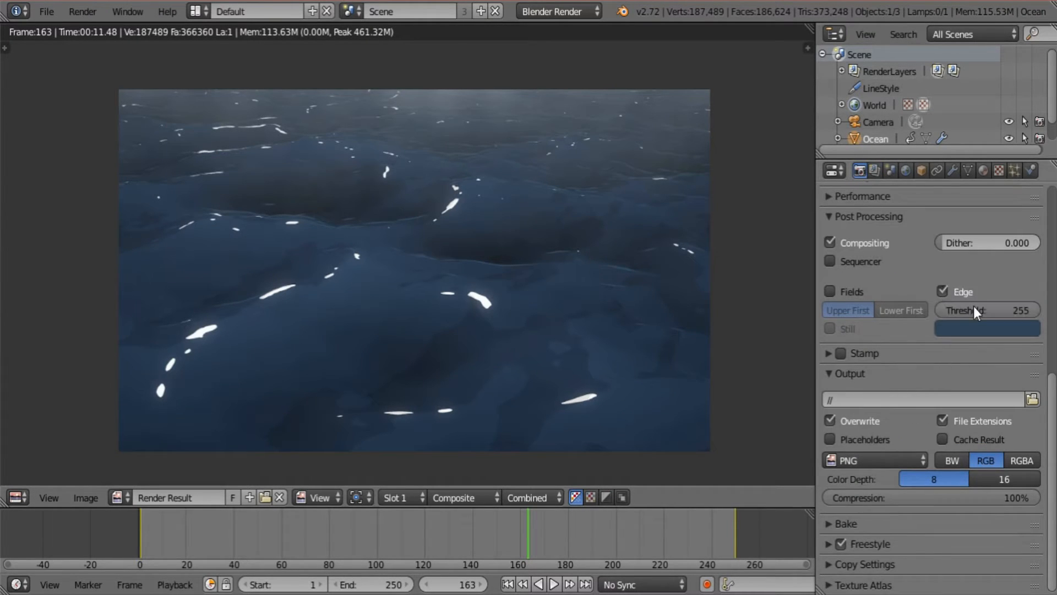
click(977, 308)
text(100)
key(Return)
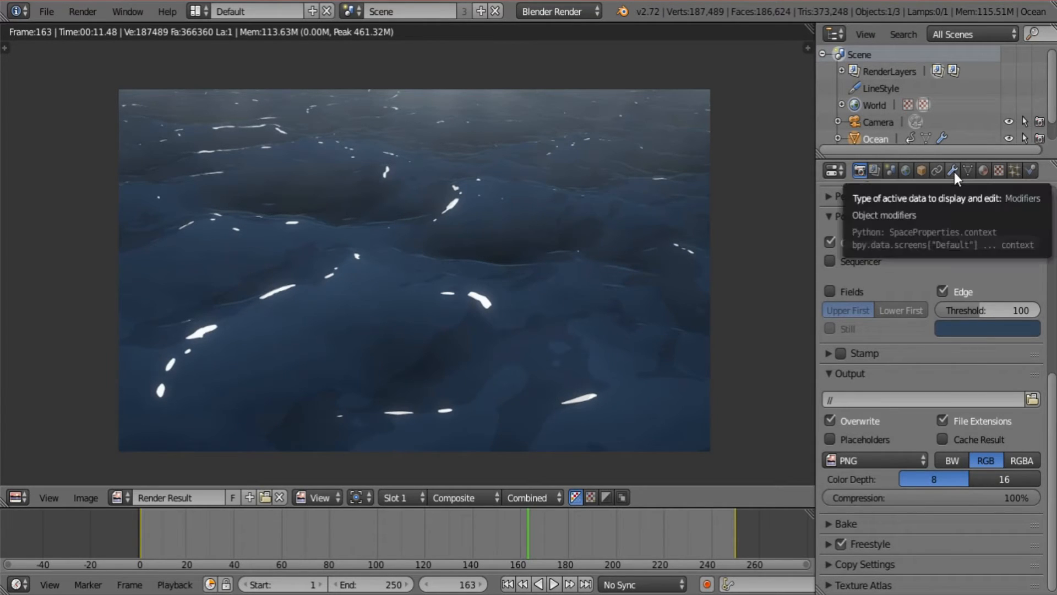
Set the Ocean foam texture's diffuse color influence to 0.5 and its blend type to Overlay, after trying Screen
click(983, 171)
click(999, 171)
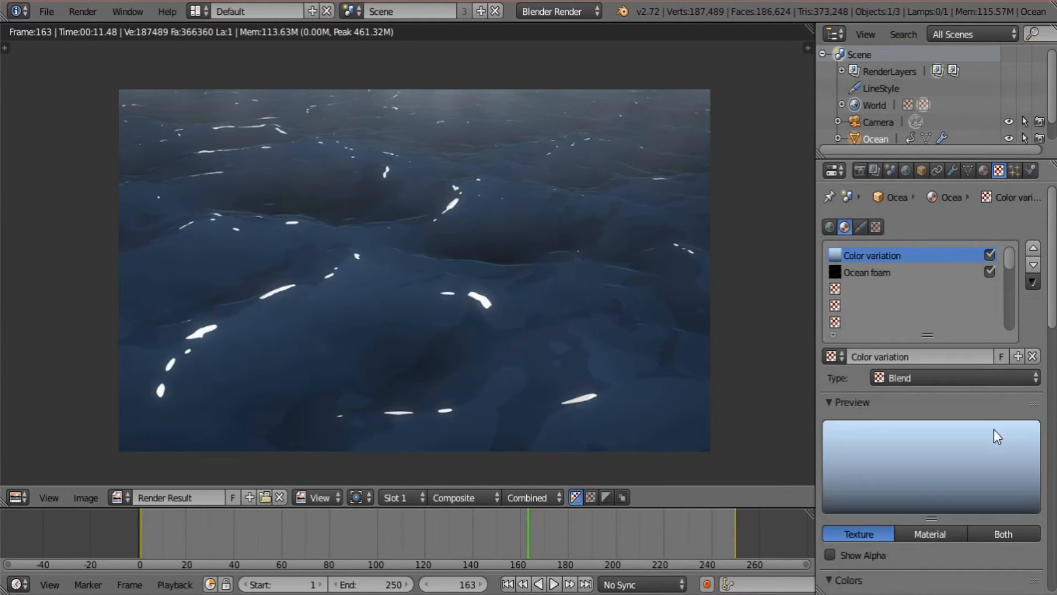
click(837, 272)
scroll(959, 425, down, 12)
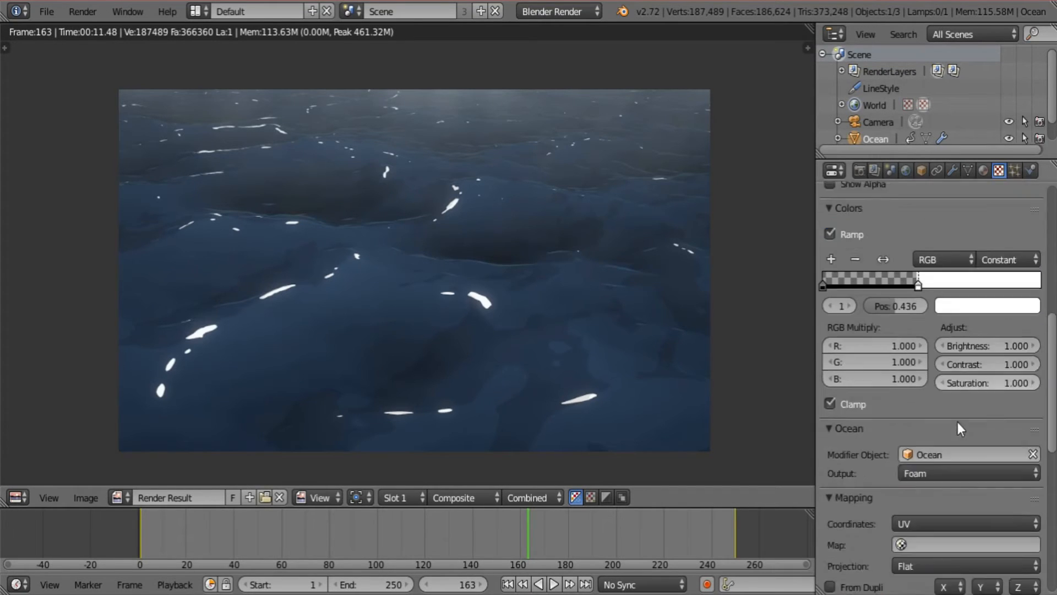
scroll(953, 418, down, 7)
click(893, 517)
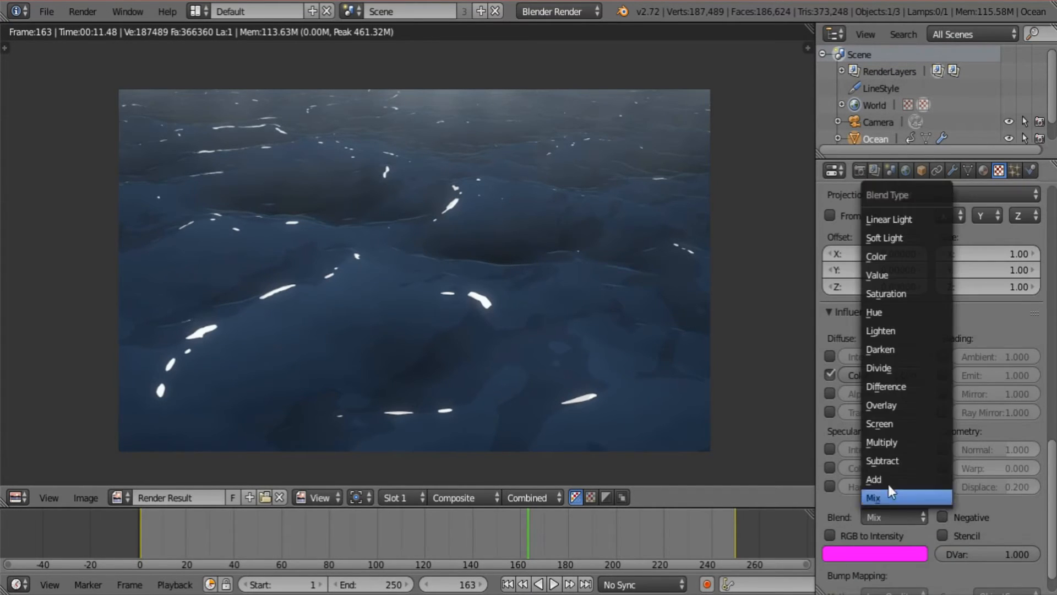
click(893, 423)
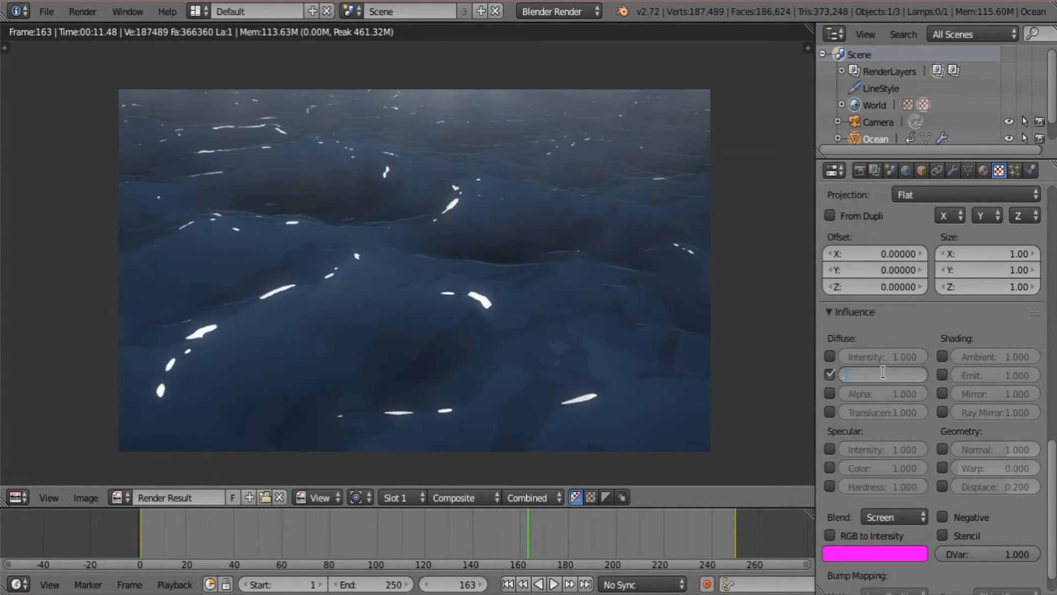
click(876, 517)
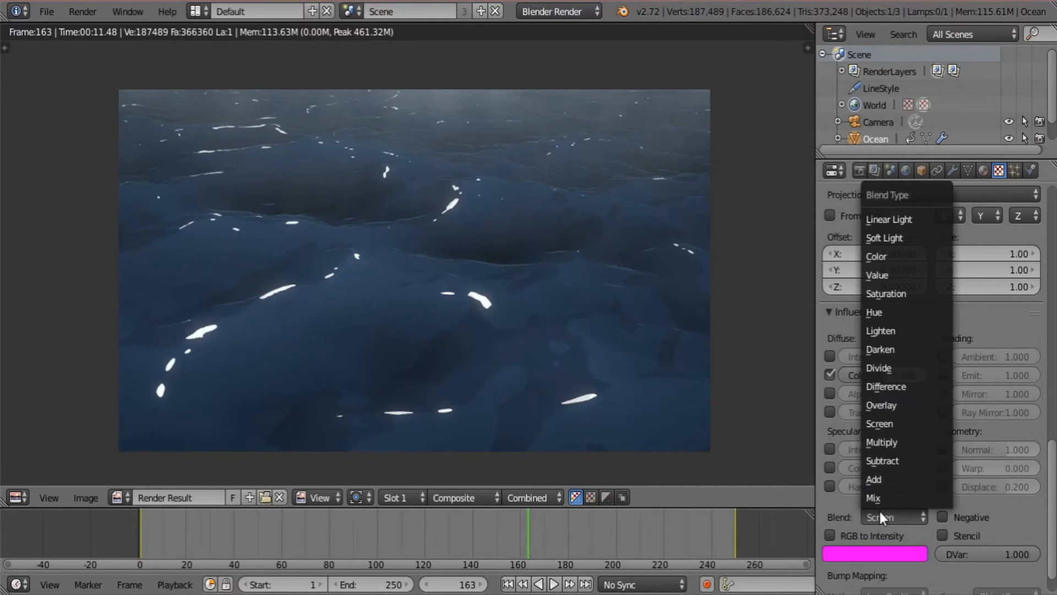
click(891, 405)
Set the Ocean foam ramp's color stop at position 0 to grey with R, G and B at 0.5
scroll(977, 440, up, 15)
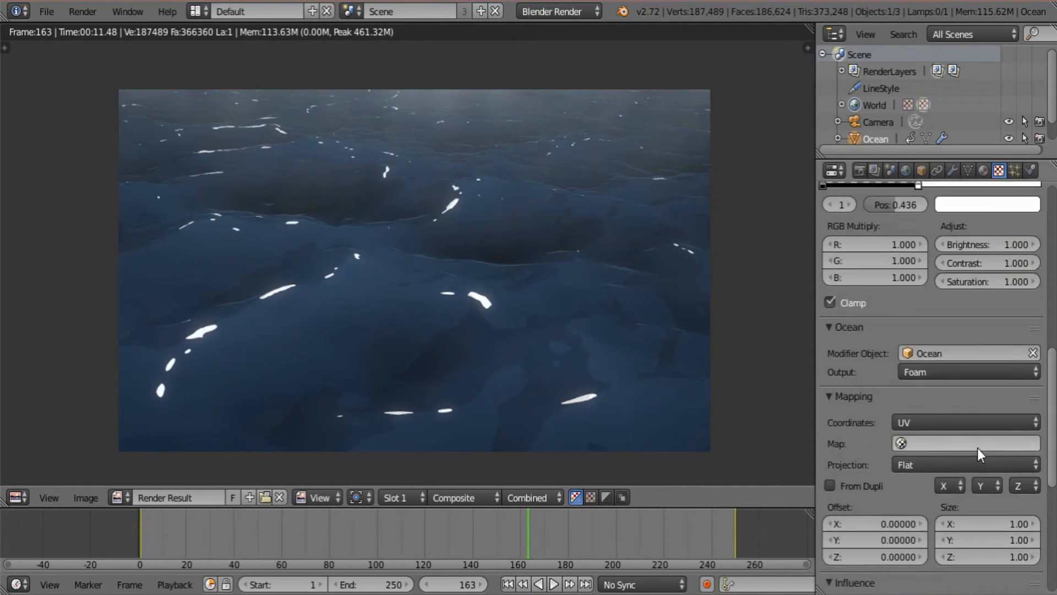
click(830, 345)
click(962, 375)
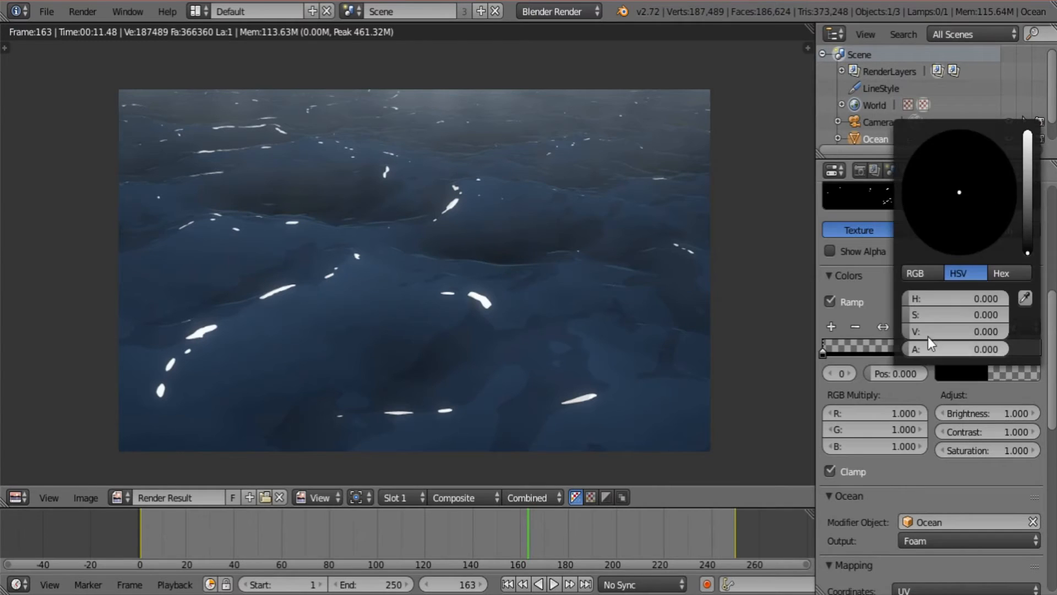
click(930, 276)
click(937, 298)
text(.5)
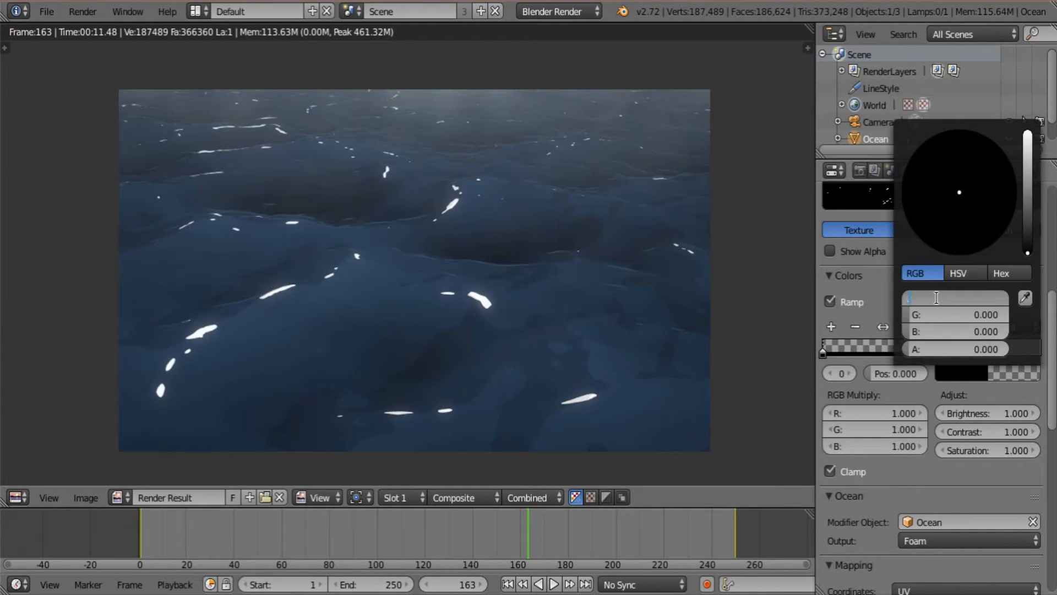
key(Tab)
text(.5)
key(Tab)
text(.5)
key(Return)
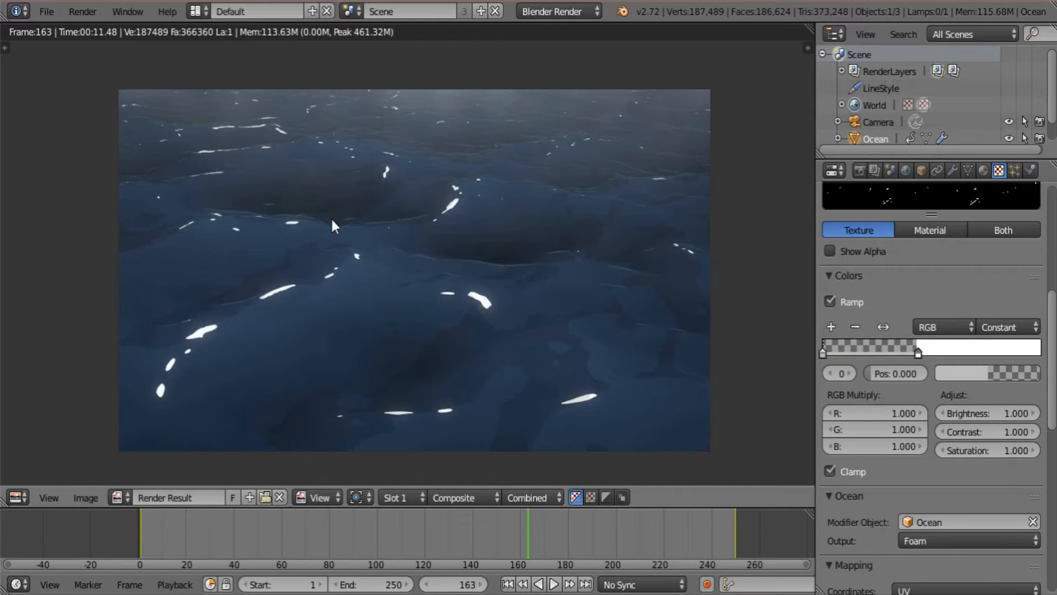
Re-render frame 163 with the changed foam settings, and turn Freestyle off in the render settings
scroll(897, 408, down, 15)
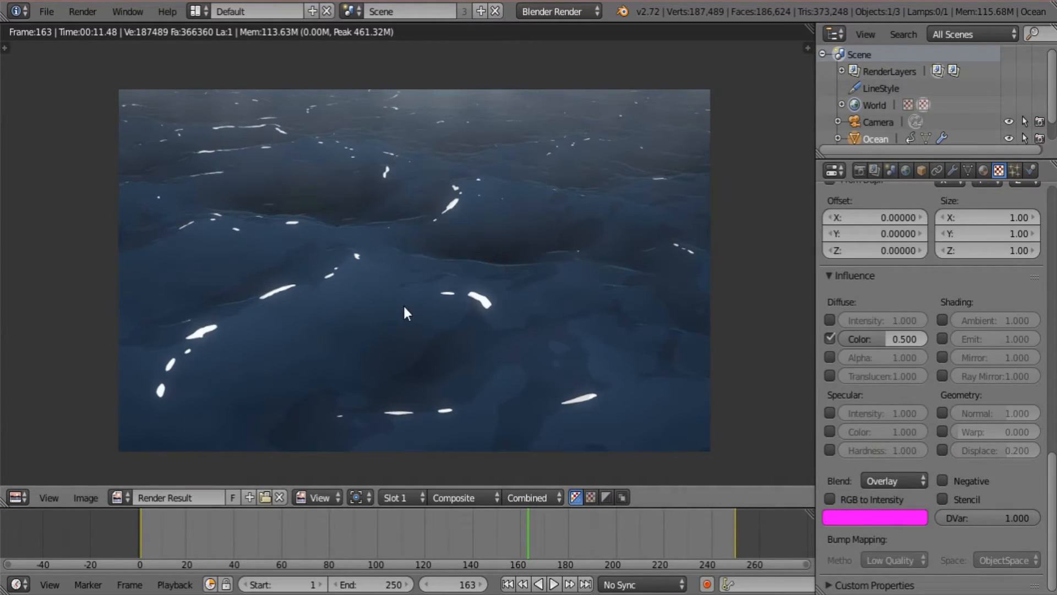
key(F12)
click(859, 170)
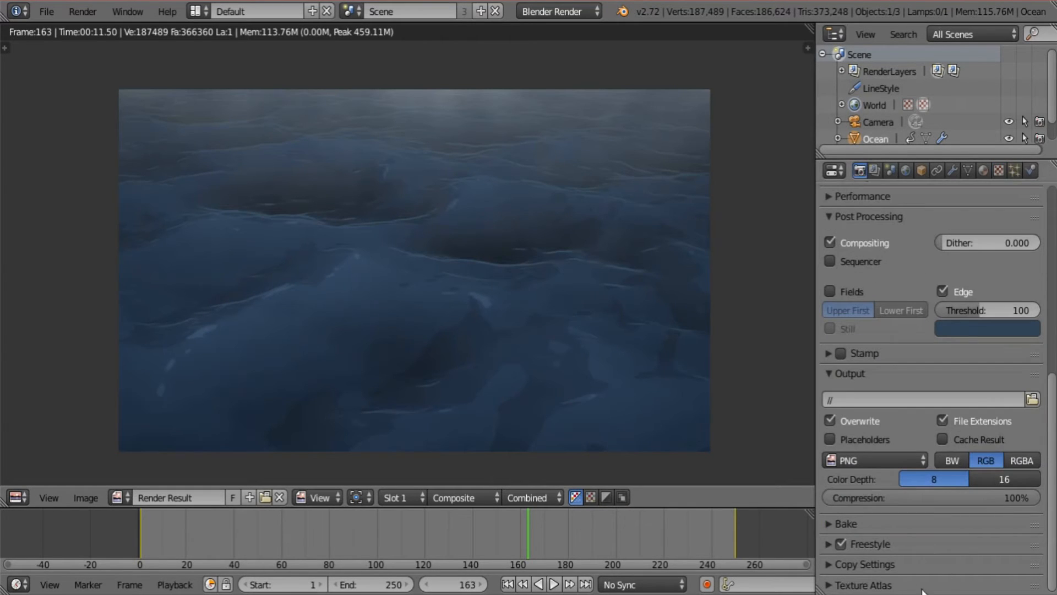
click(841, 544)
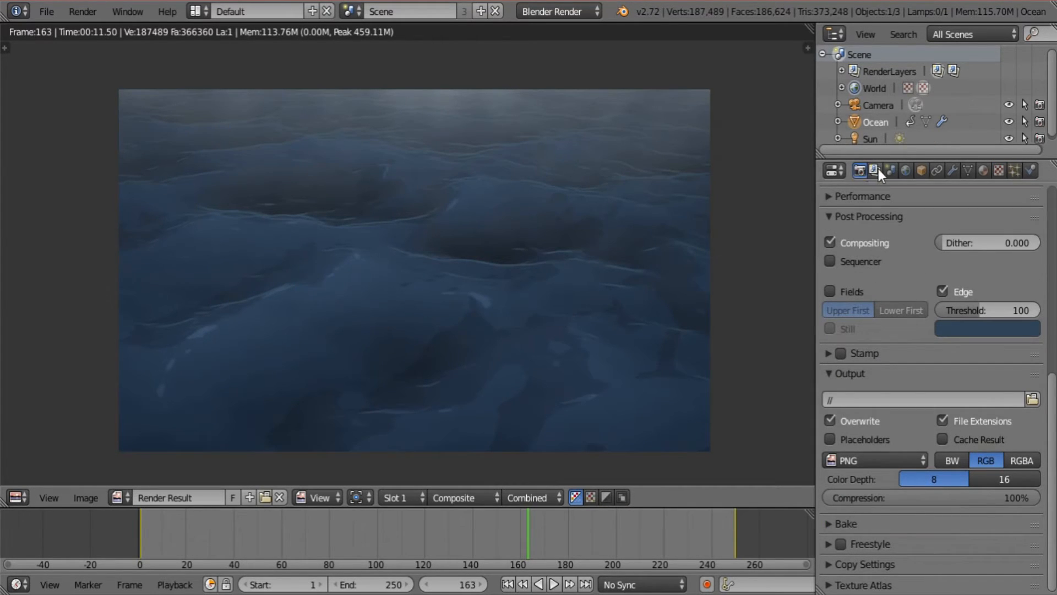
Raise the Ocean foam texture's diffuse color influence to 1.000 and re-render the frame
click(982, 170)
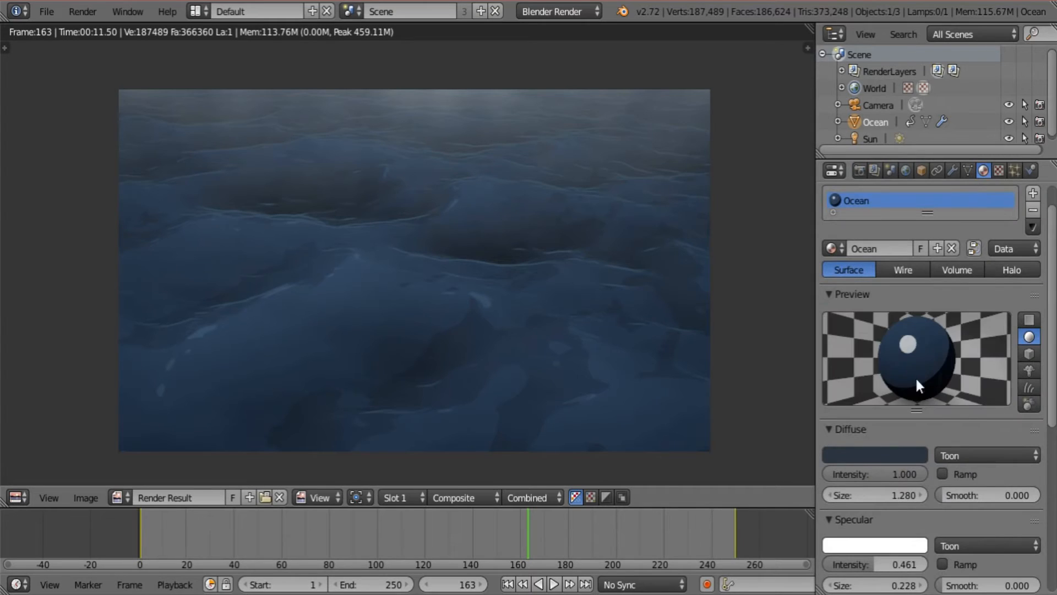
click(998, 170)
drag(888, 331, 928, 332)
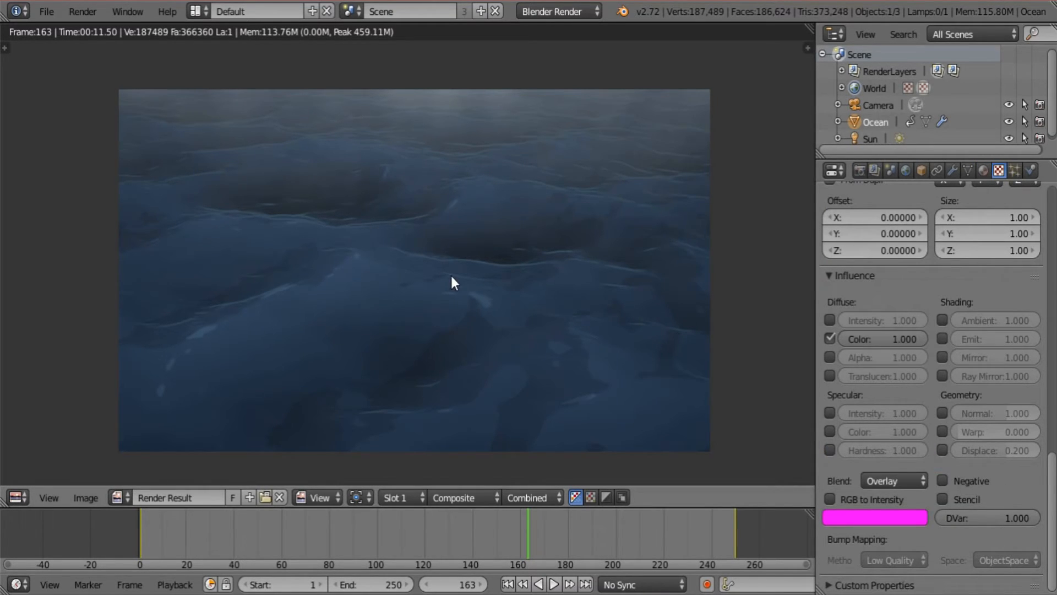
key(F12)
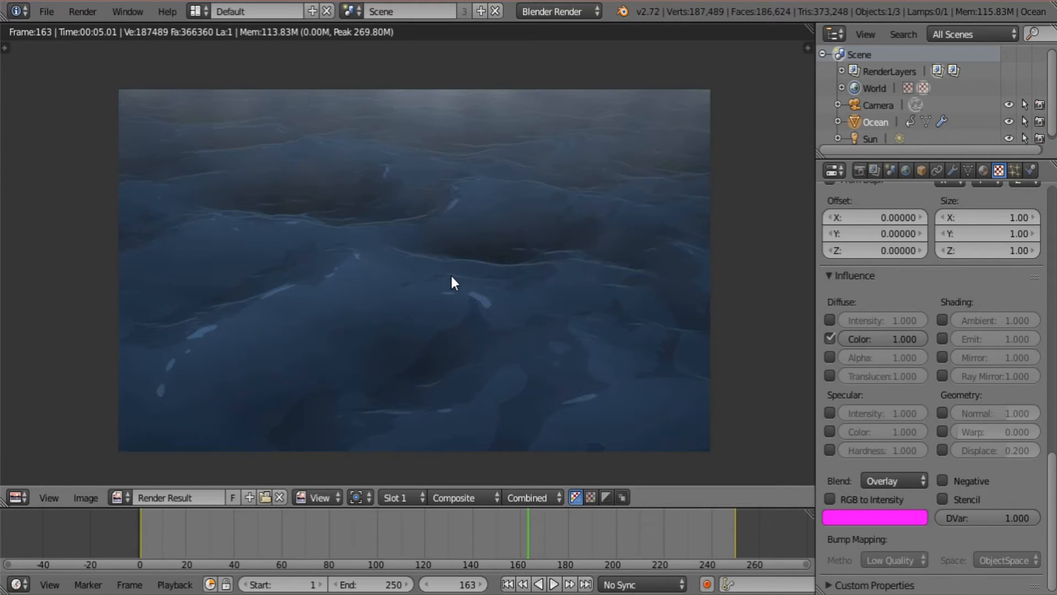
Switch the Ocean foam blend type to Add, lower its color influence to 0.271, and re-render the frame
click(895, 481)
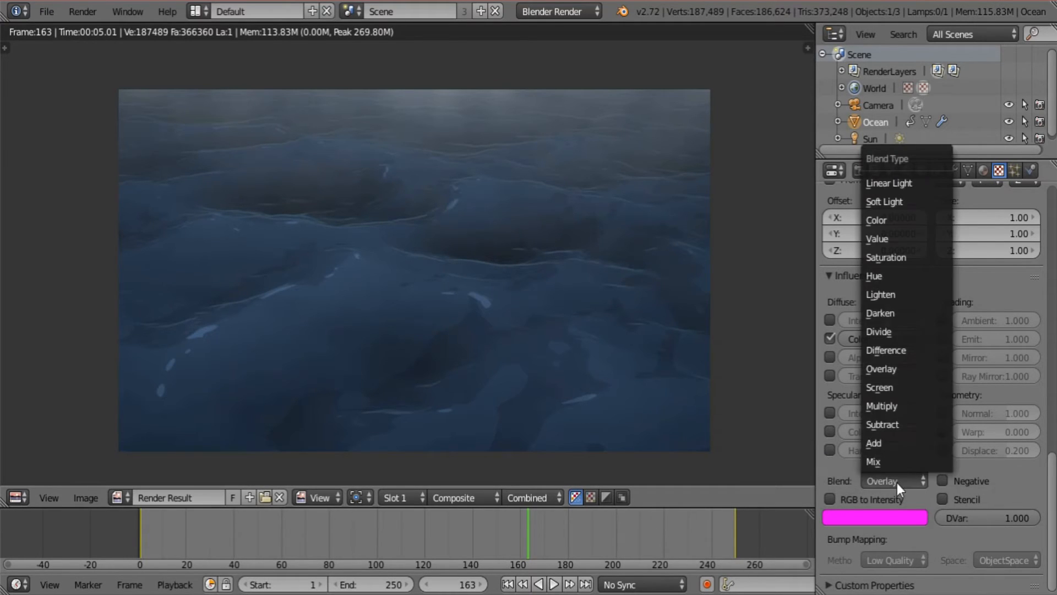
click(899, 443)
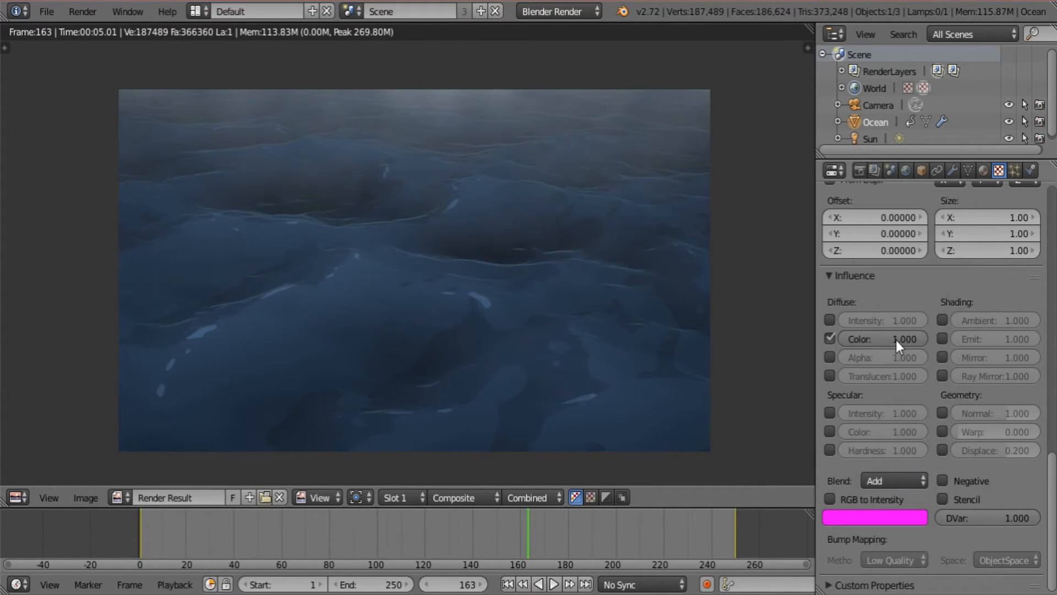
drag(878, 341, 834, 348)
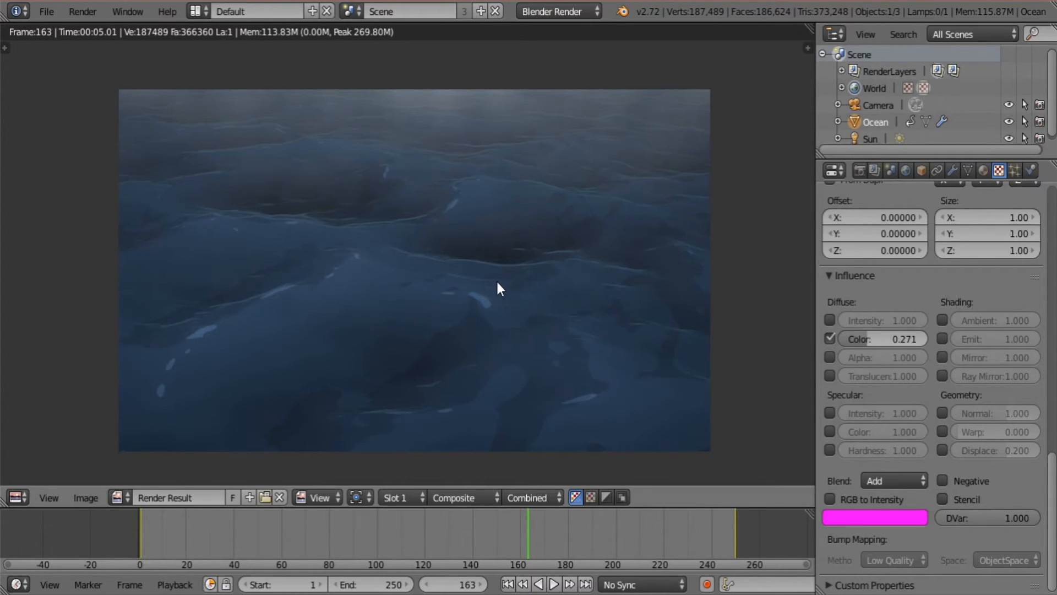
key(F12)
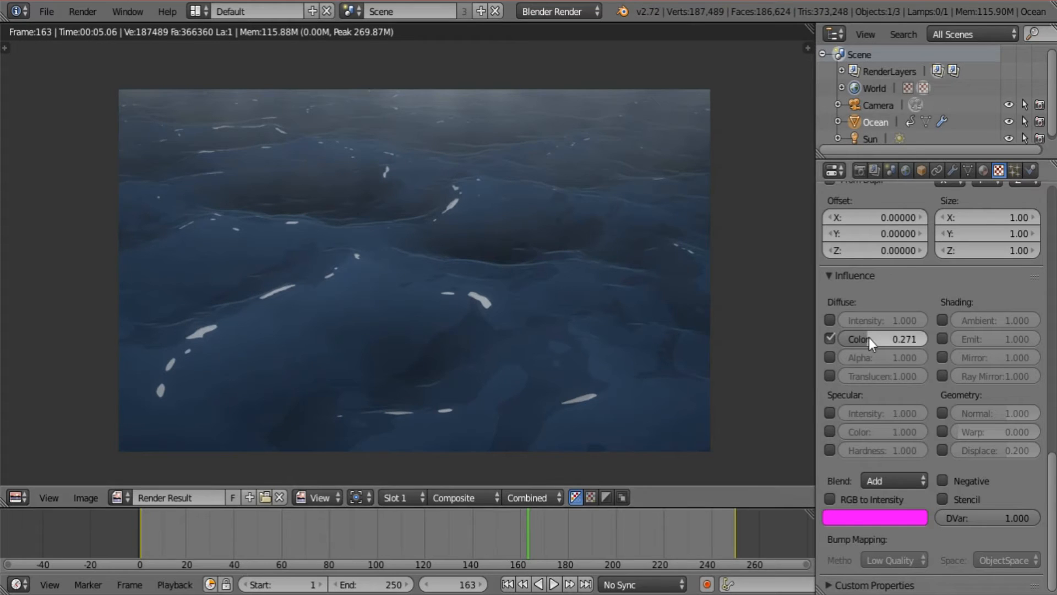
Reduce the Ocean foam color influence to 0.196 and re-render frame 163
drag(872, 338, 867, 338)
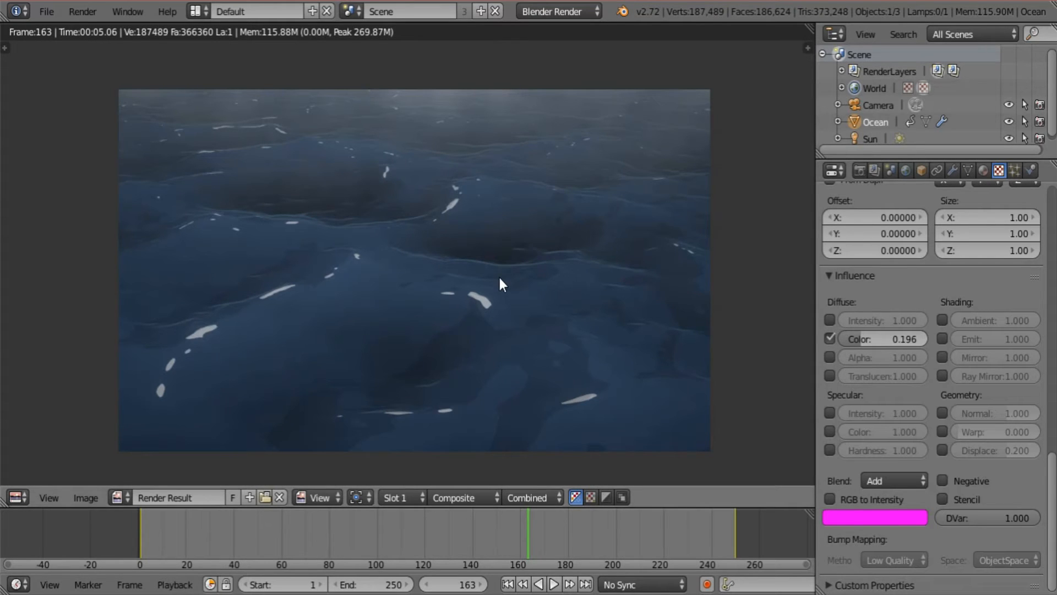
key(F11)
key(F12)
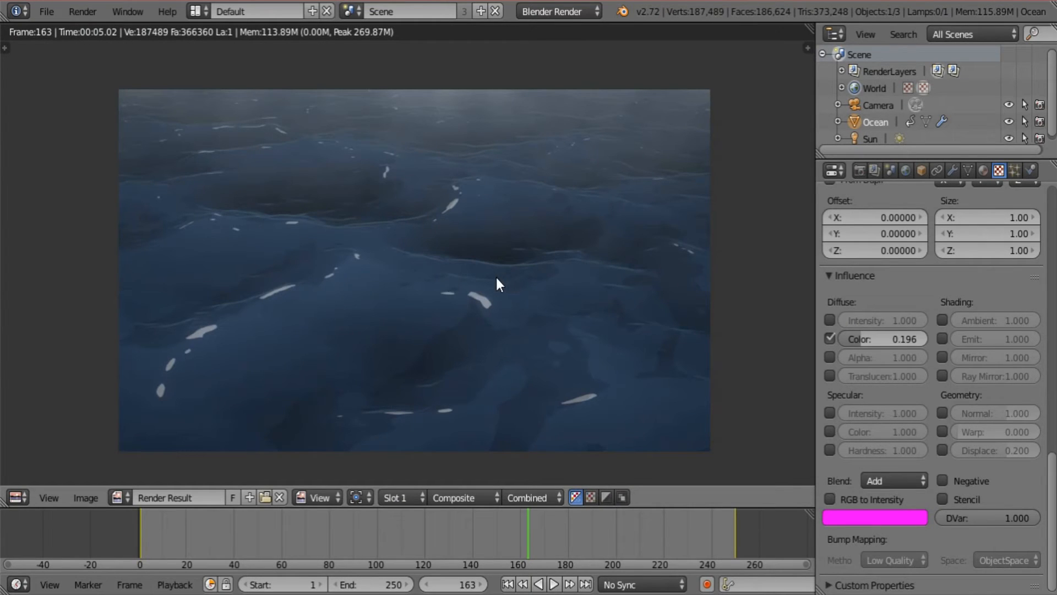
Reduce the Ocean foam texture's diffuse color influence to 0.084 and re-render frame 163
drag(905, 339, 901, 339)
key(F12)
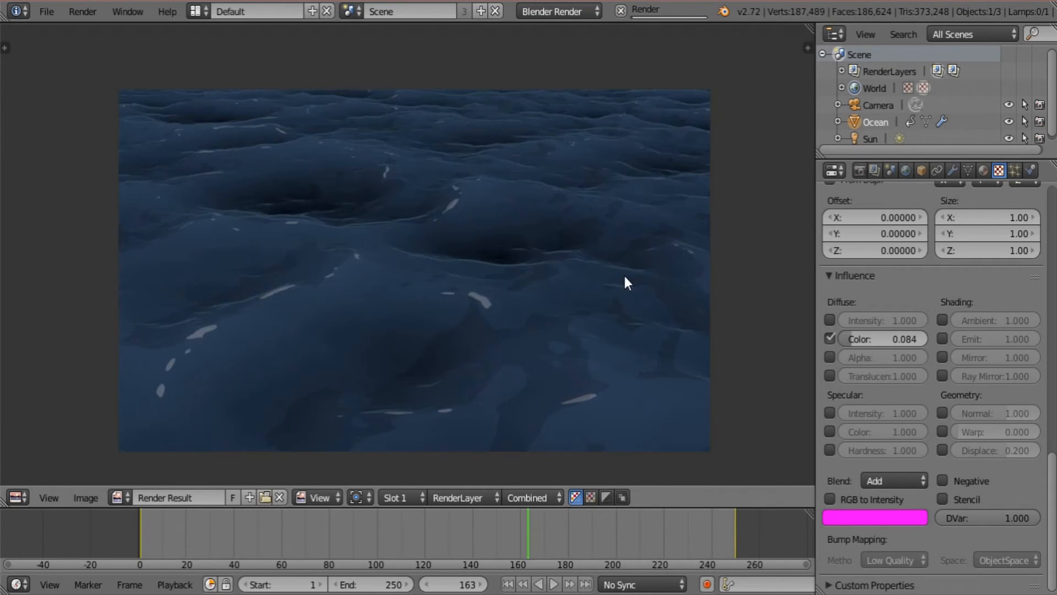
Return to the scene's render settings and save the blend file
click(859, 170)
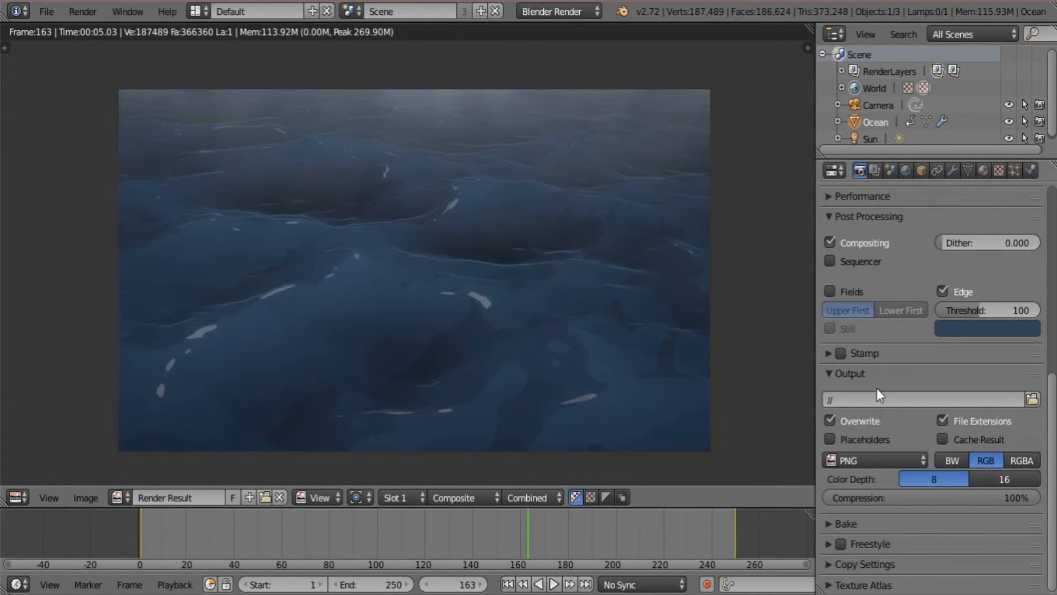
scroll(976, 301, up, 10)
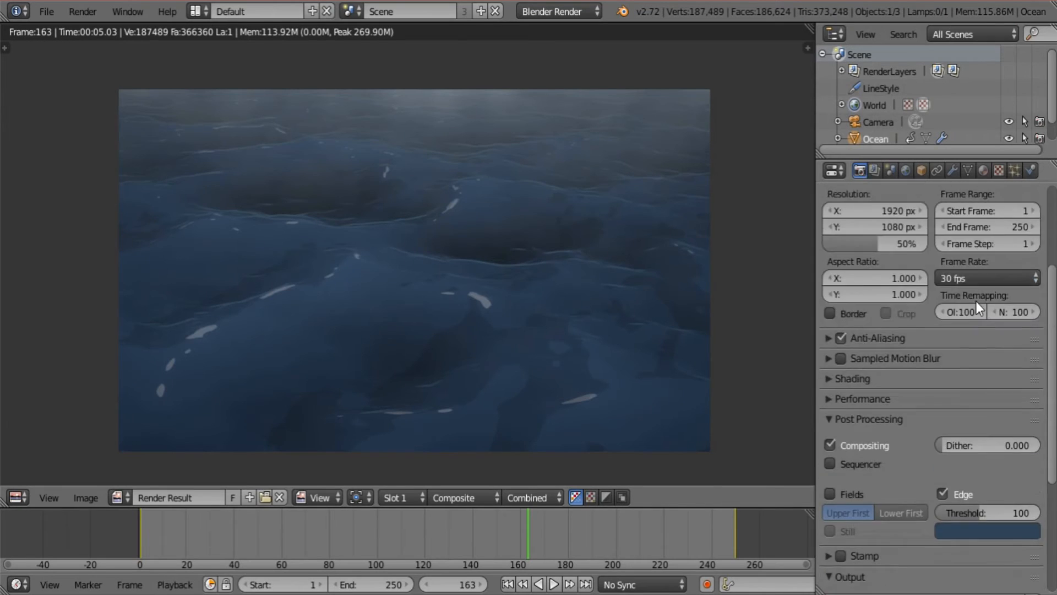
click(52, 11)
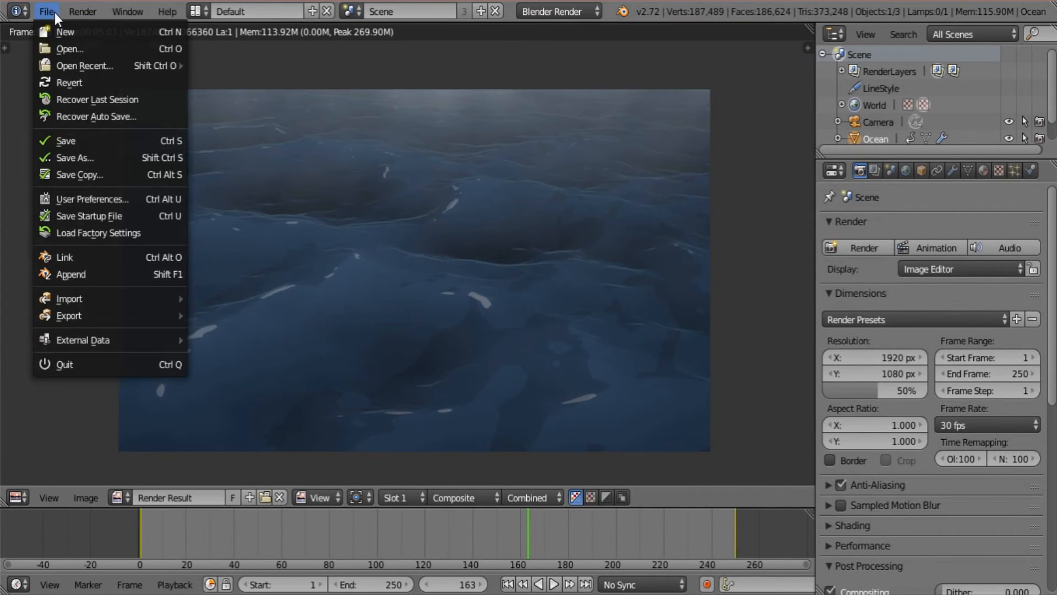
click(87, 138)
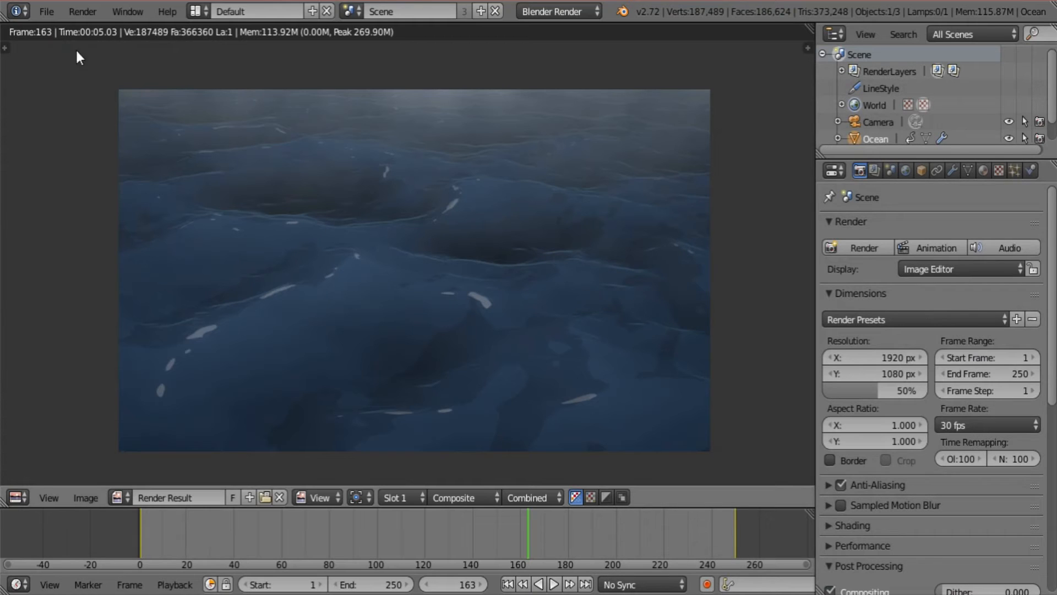
click(55, 12)
click(65, 141)
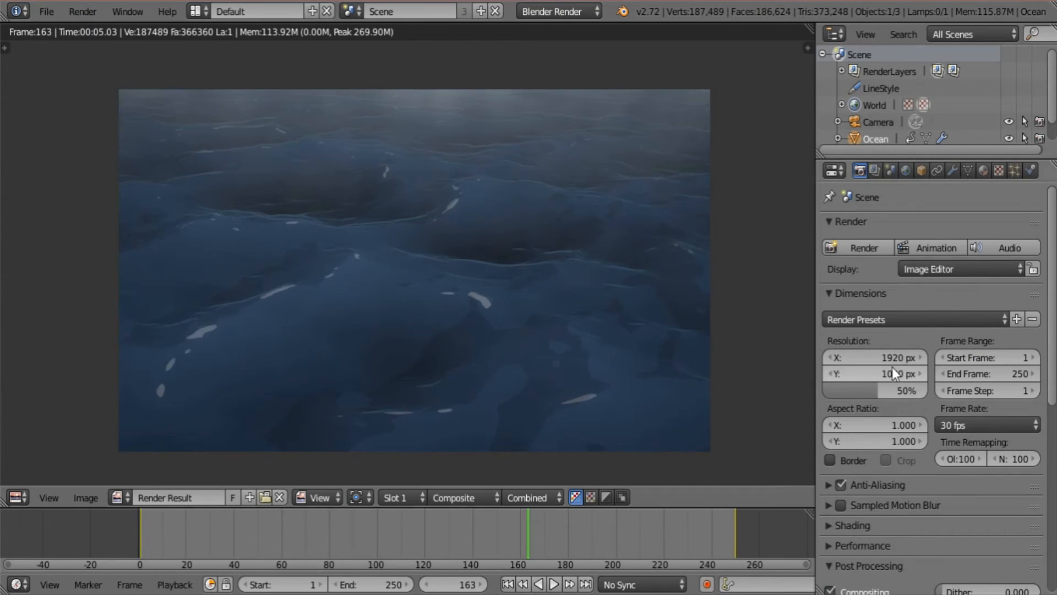
Disable the Color variation texture on the Ocean material and re-render frame 163
click(983, 170)
click(999, 170)
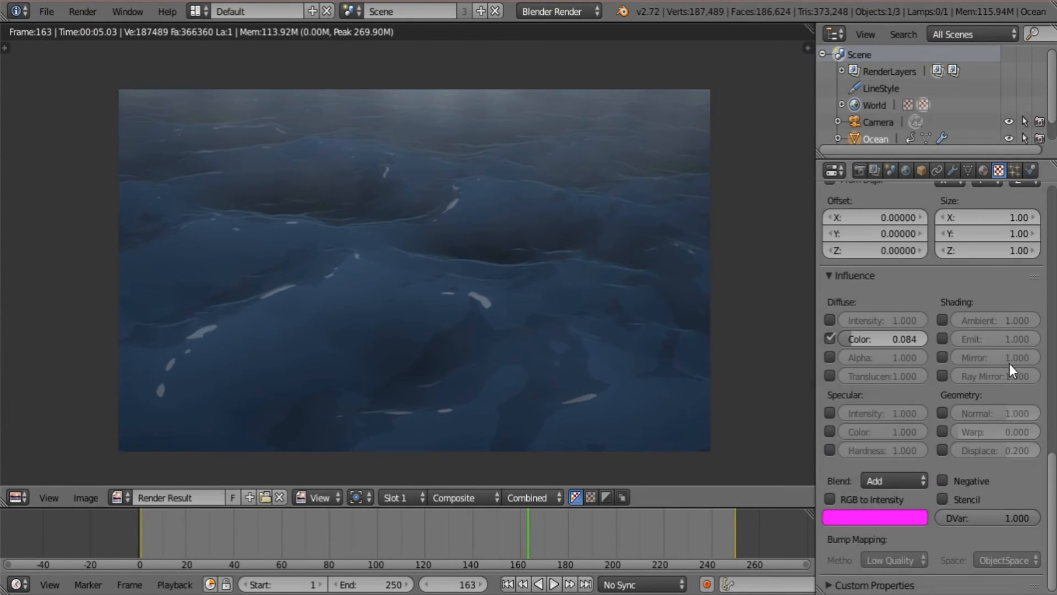
scroll(1018, 380, up, 4)
scroll(934, 242, up, 10)
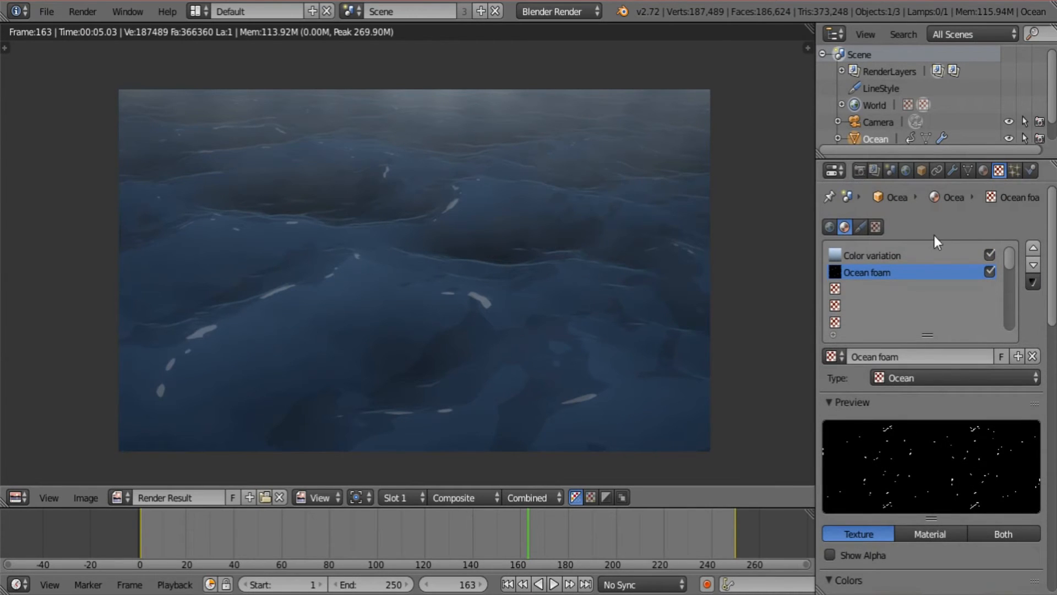
click(989, 255)
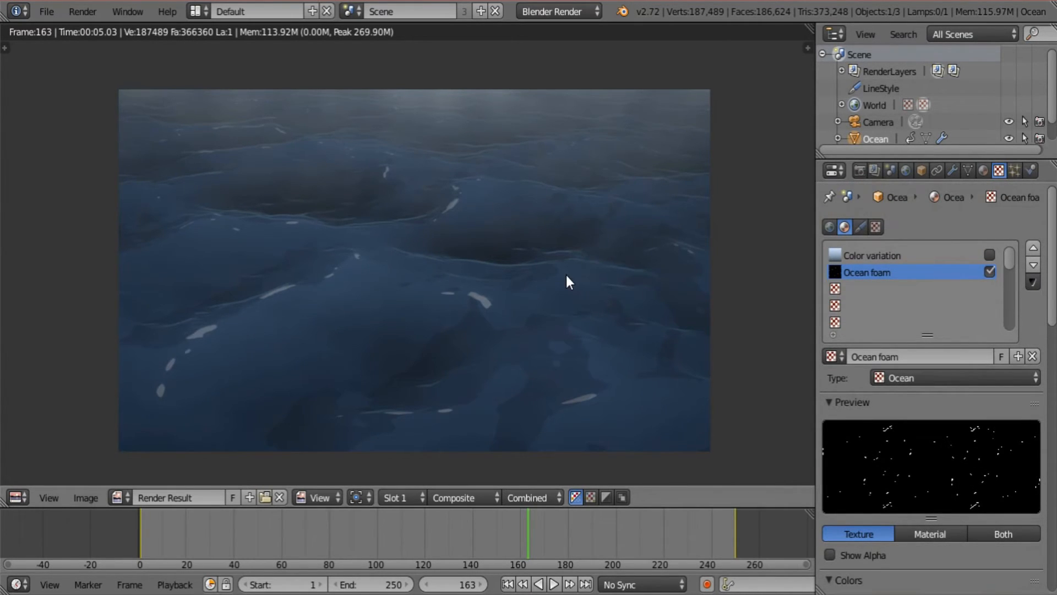
key(F12)
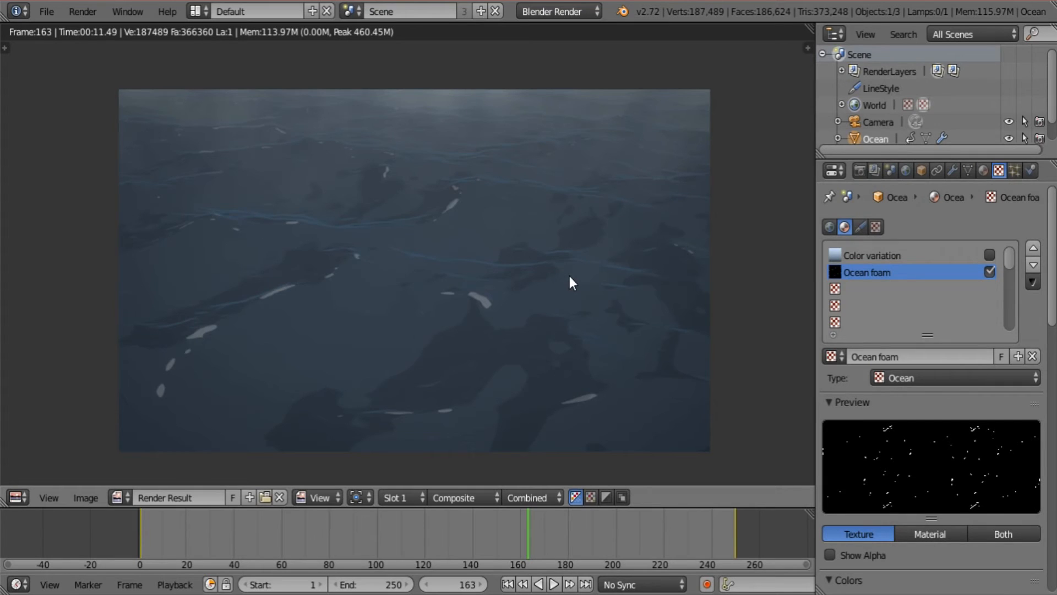
Remove the Color variation texture from the Ocean material and move Ocean foam up into the first texture slot
click(894, 255)
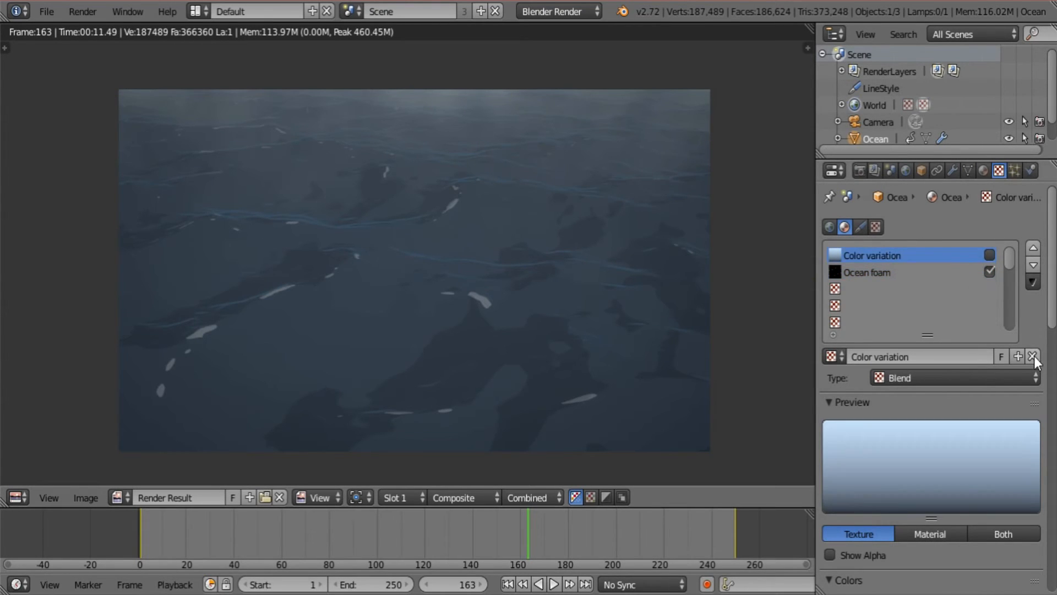
click(1033, 356)
click(884, 272)
click(1033, 248)
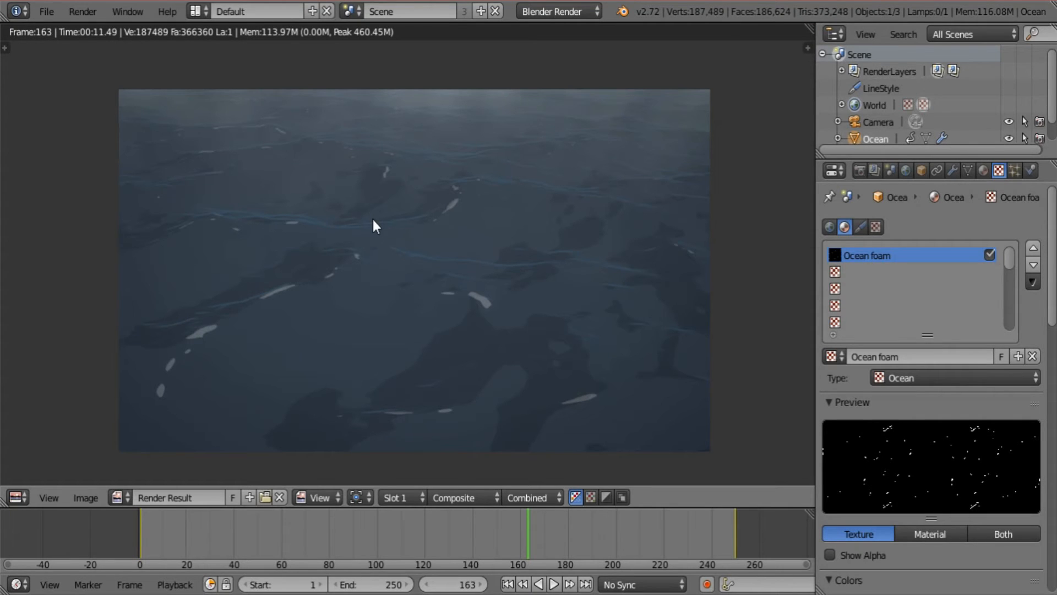
Return the timeline to frame 1 and switch the render view to the Node Editor
click(46, 12)
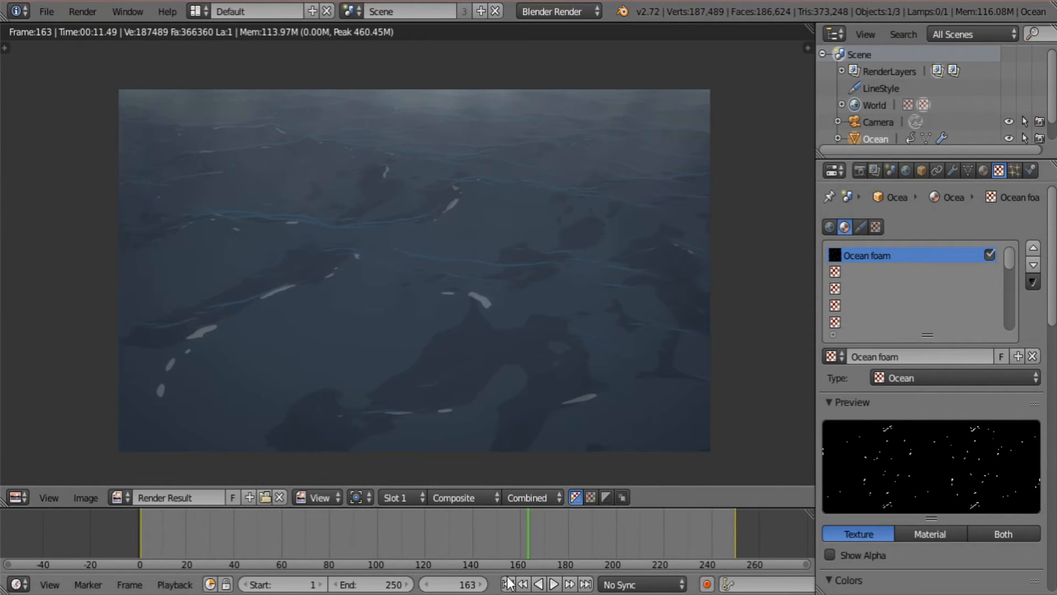
click(507, 584)
click(17, 497)
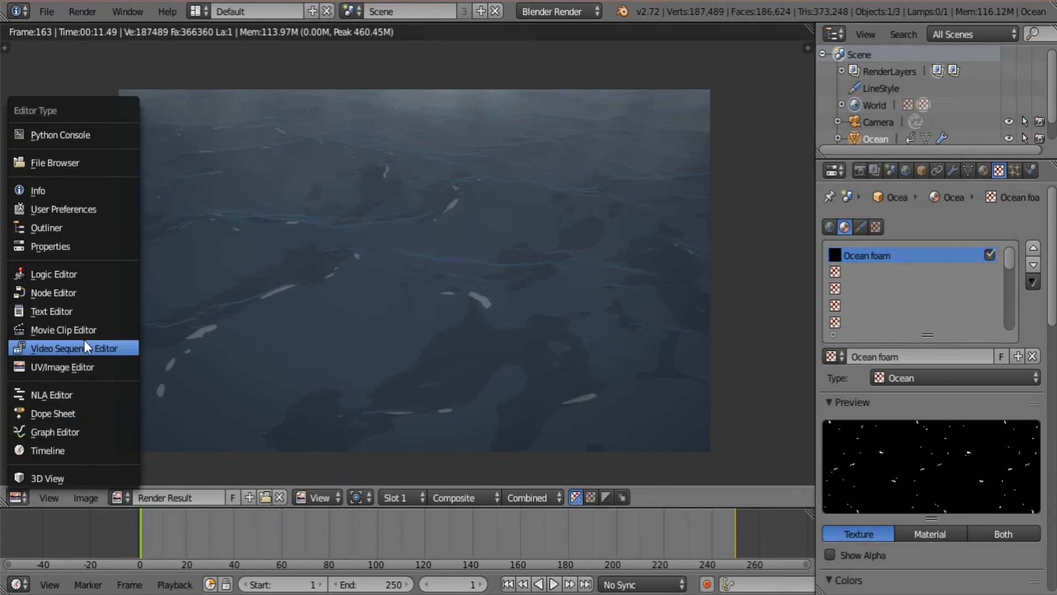
click(95, 293)
Examine the compositing nodes back to the Mist cloud Texture node and check its Offset input
middle_drag(416, 307, 638, 373)
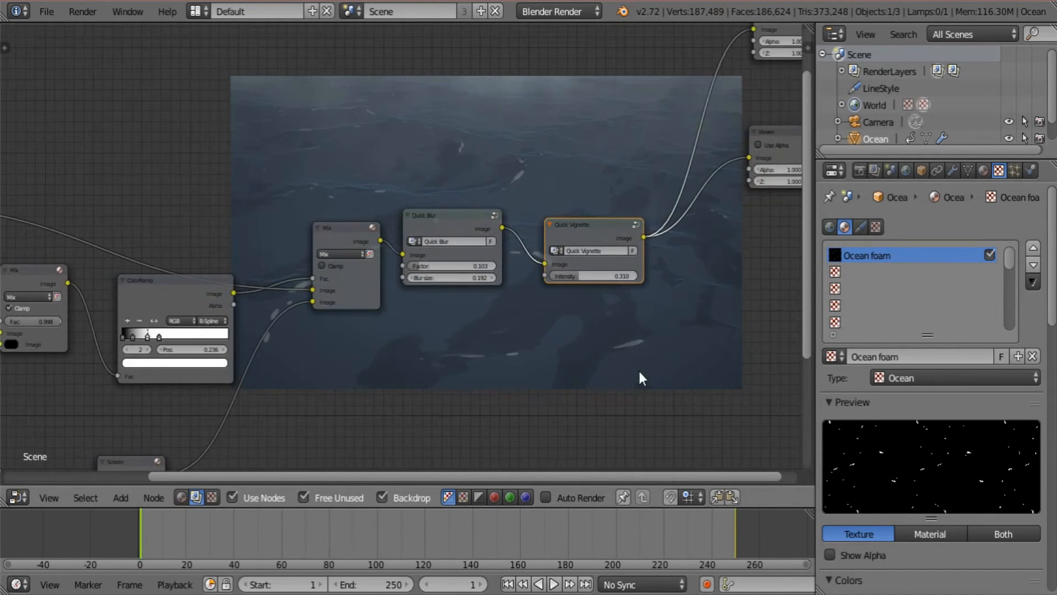
middle_drag(259, 319, 507, 324)
scroll(508, 318, up, 3)
middle_drag(287, 346, 391, 200)
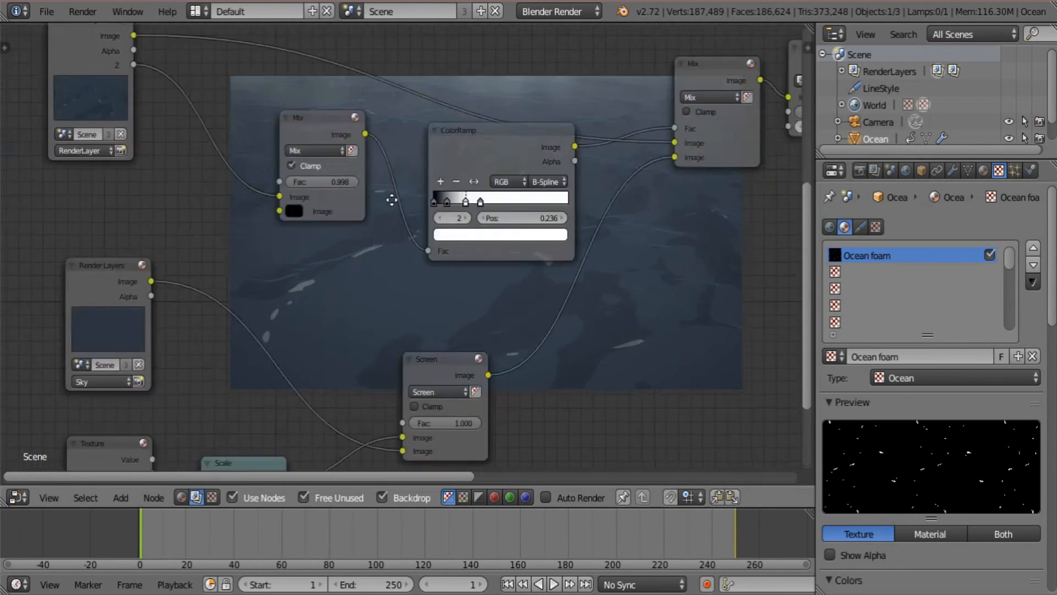
middle_drag(363, 370, 655, 131)
middle_drag(550, 222, 548, 221)
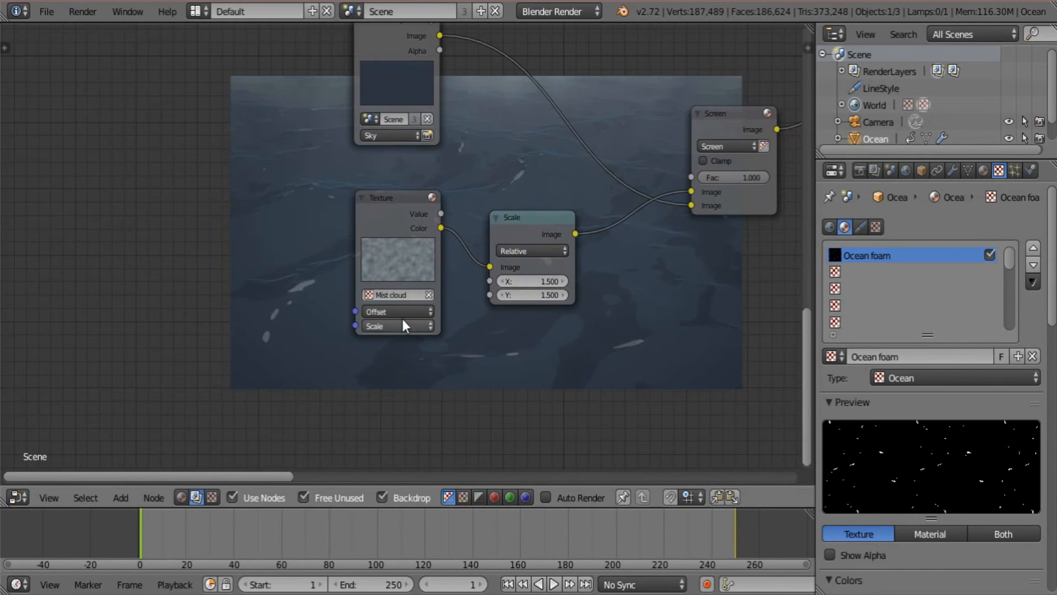
click(397, 314)
middle_drag(499, 324, 422, 331)
scroll(425, 342, up, 3)
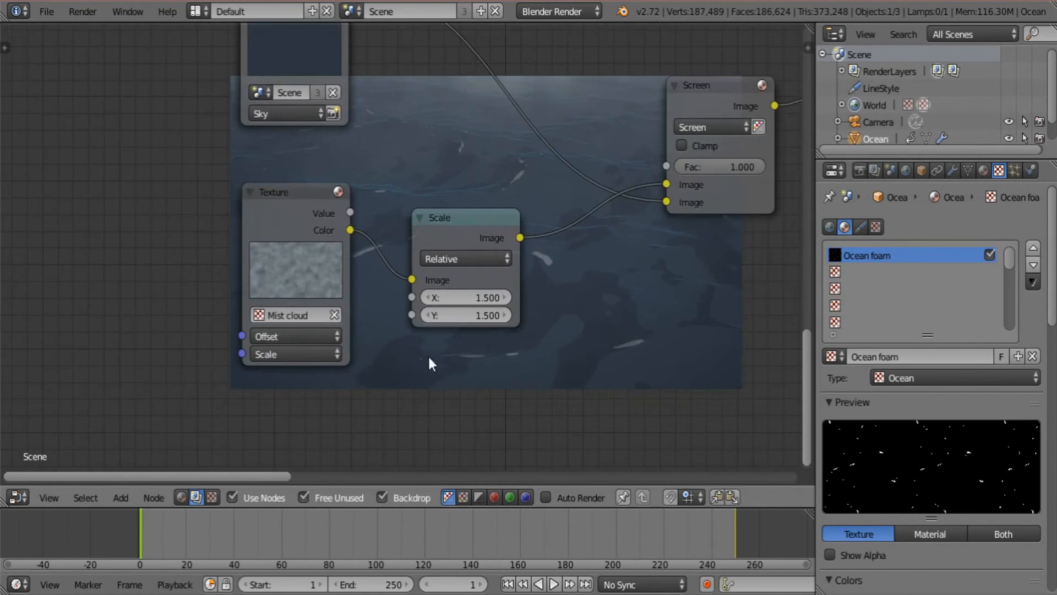
middle_drag(493, 350, 438, 317)
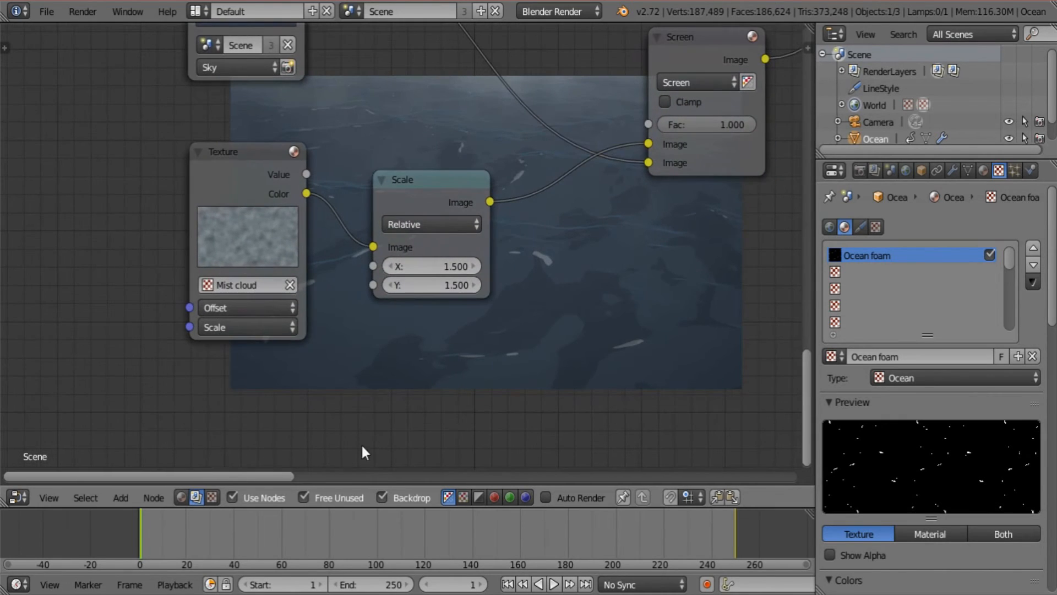
Add a Time input node below the Mist cloud Texture node
key(shift+a)
mouse_move(425, 214)
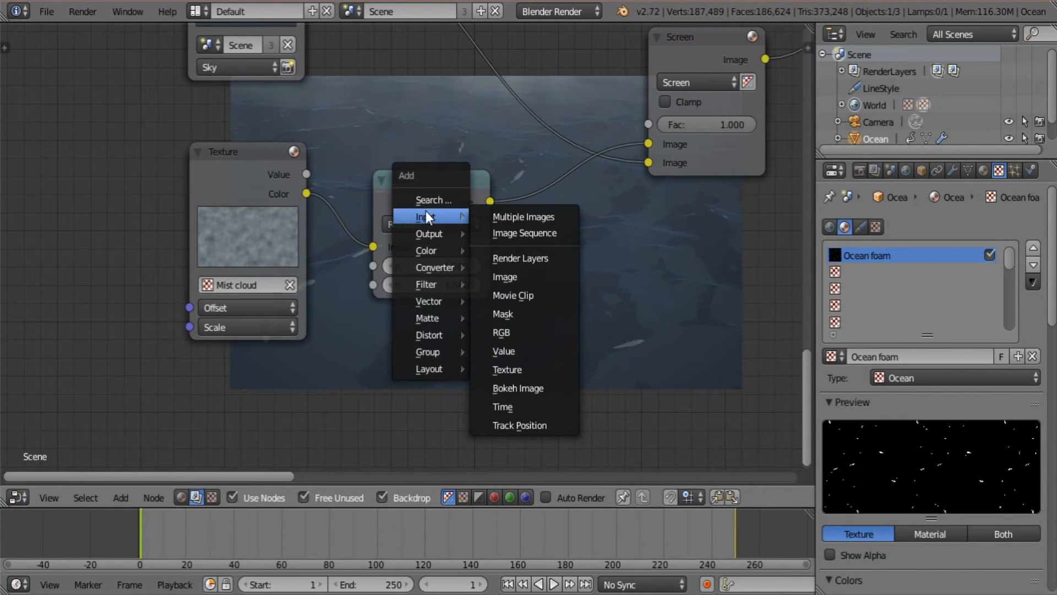
click(543, 405)
click(195, 361)
middle_drag(368, 386, 405, 214)
scroll(405, 214, down, 3)
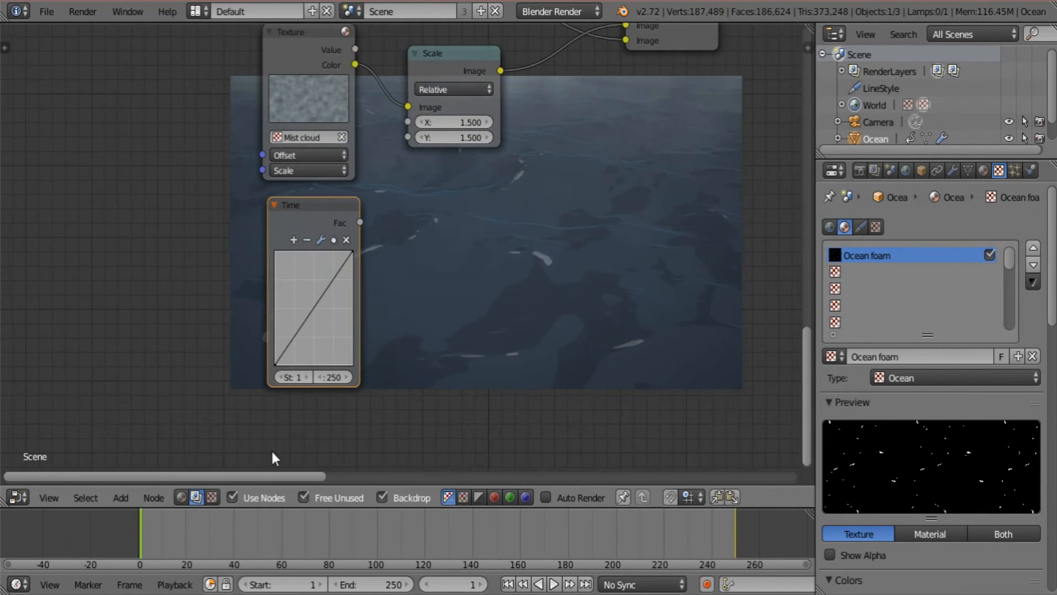
Add a Math converter node beside the Time node
scroll(407, 298, up, 1)
key(shift+a)
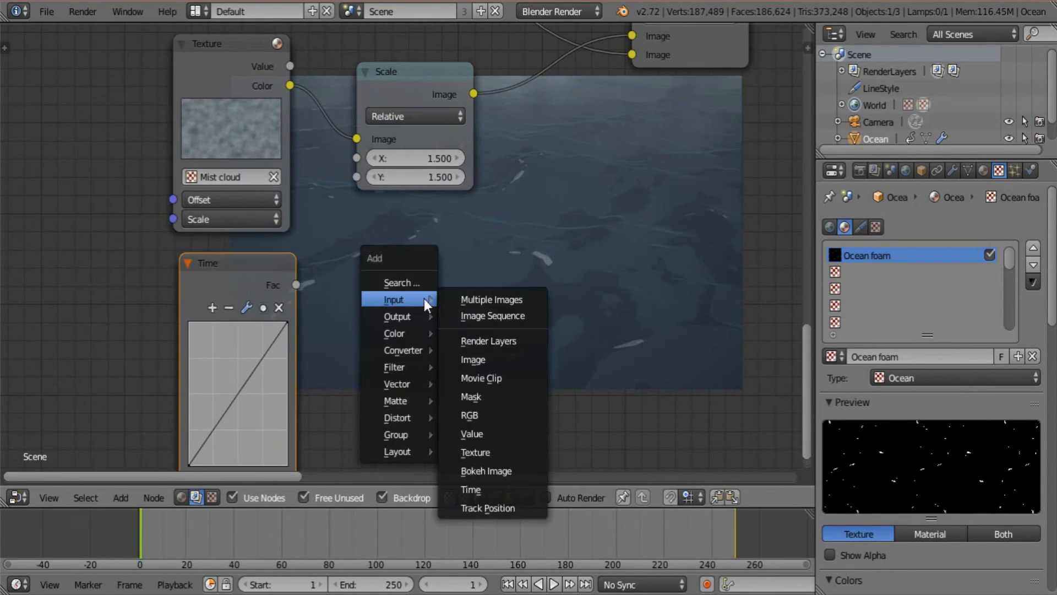
mouse_move(416, 366)
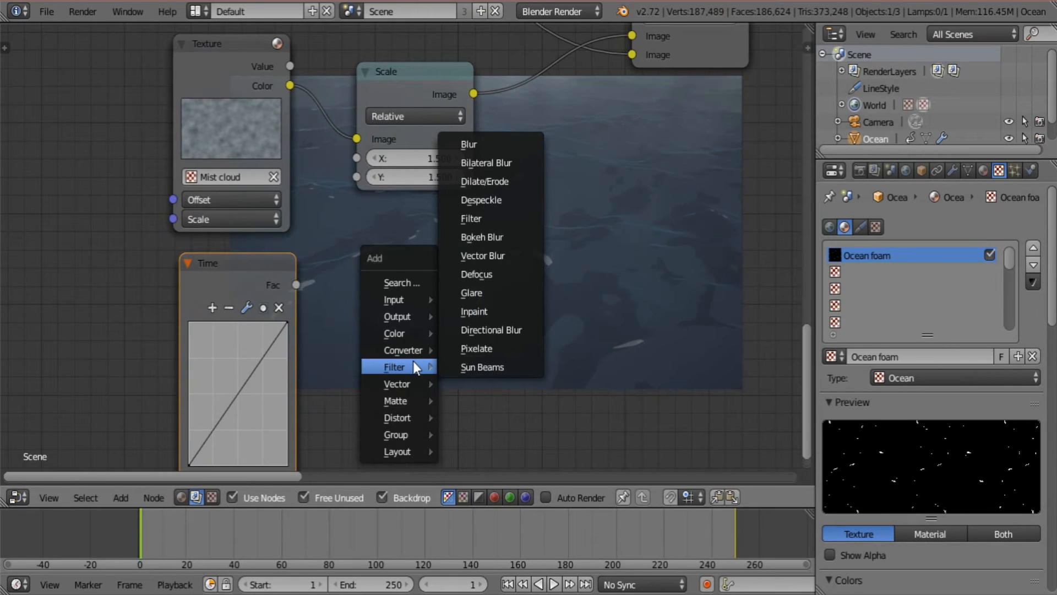
mouse_move(415, 385)
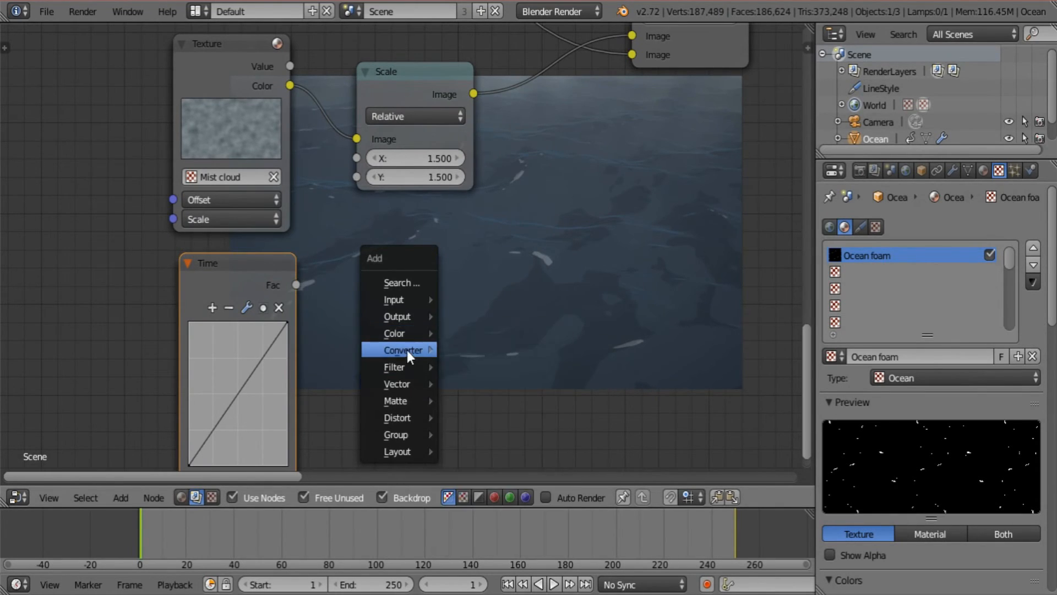
click(471, 108)
click(468, 308)
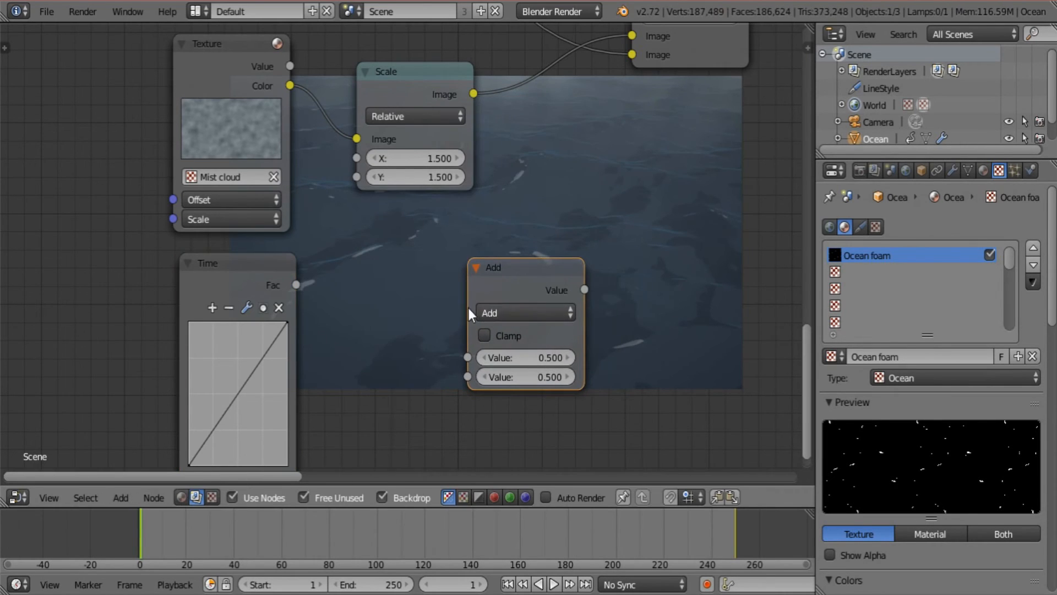
Set the Math node's operation to Multiply and connect the Time node's Fac output to its first value
click(503, 311)
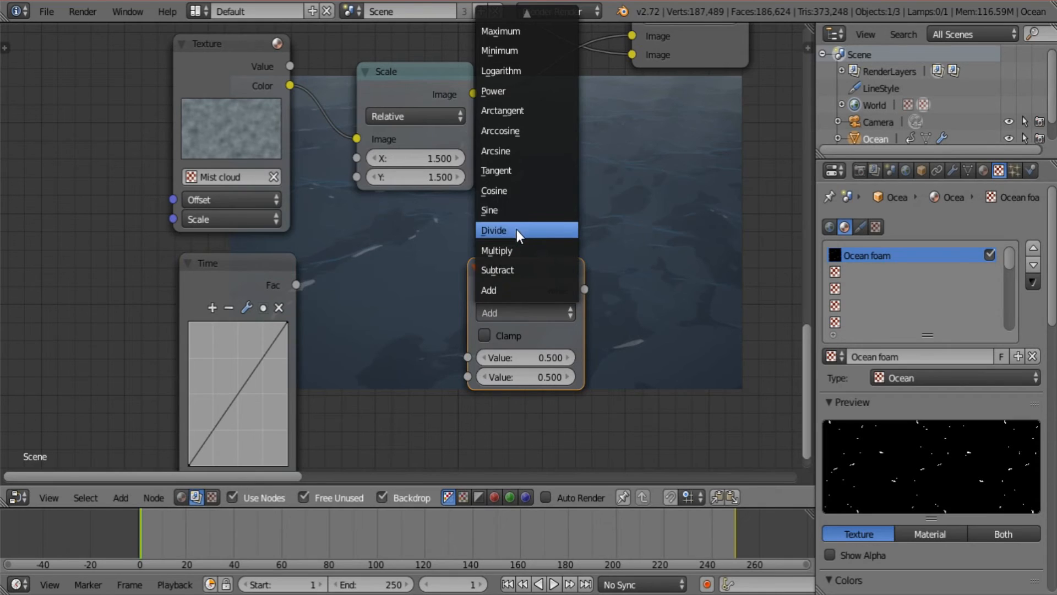
click(515, 230)
click(521, 312)
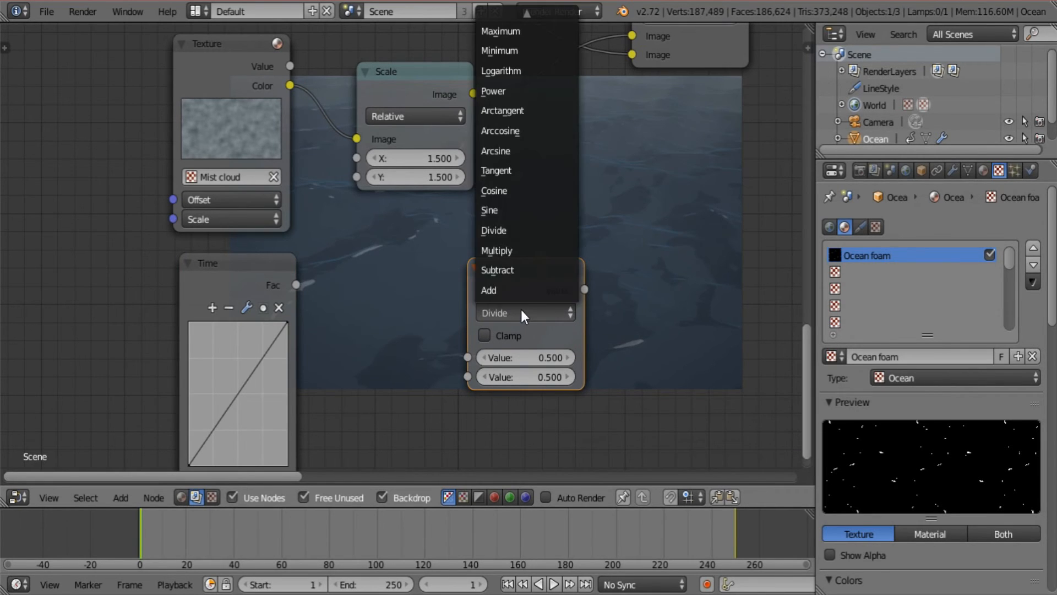
click(532, 248)
drag(296, 285, 468, 357)
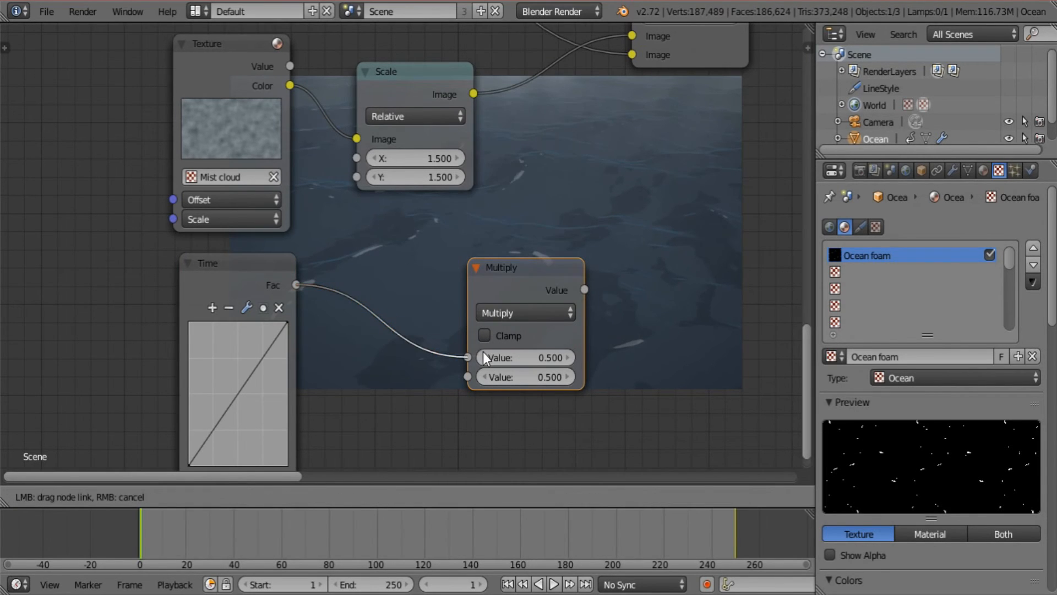
Set the Multiply node's second value to 0.010
click(531, 377)
key(BackSpace)
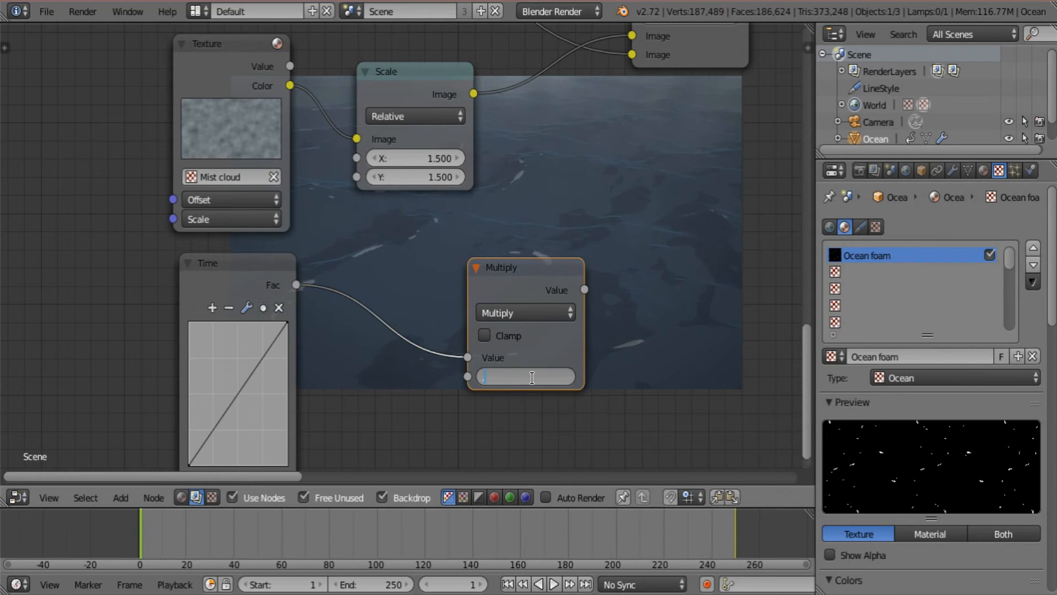
text(.0)
key(Return)
Connect the Multiply node's Value output to the Offset input of the Mist cloud Texture node
middle_drag(469, 244, 447, 305)
scroll(447, 305, down, 1)
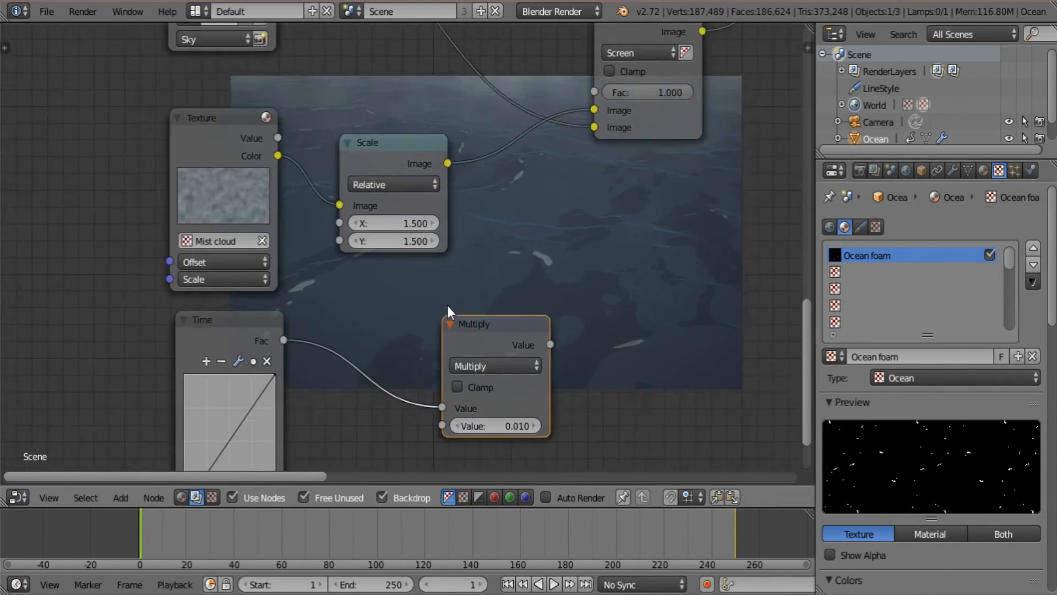
scroll(447, 304, down, 1)
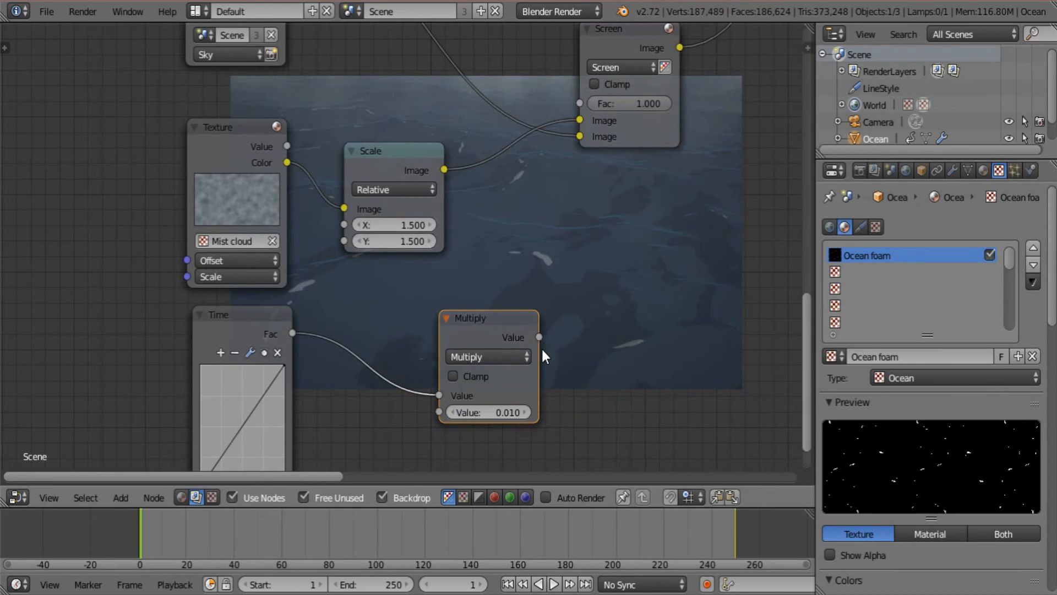
drag(539, 337, 204, 260)
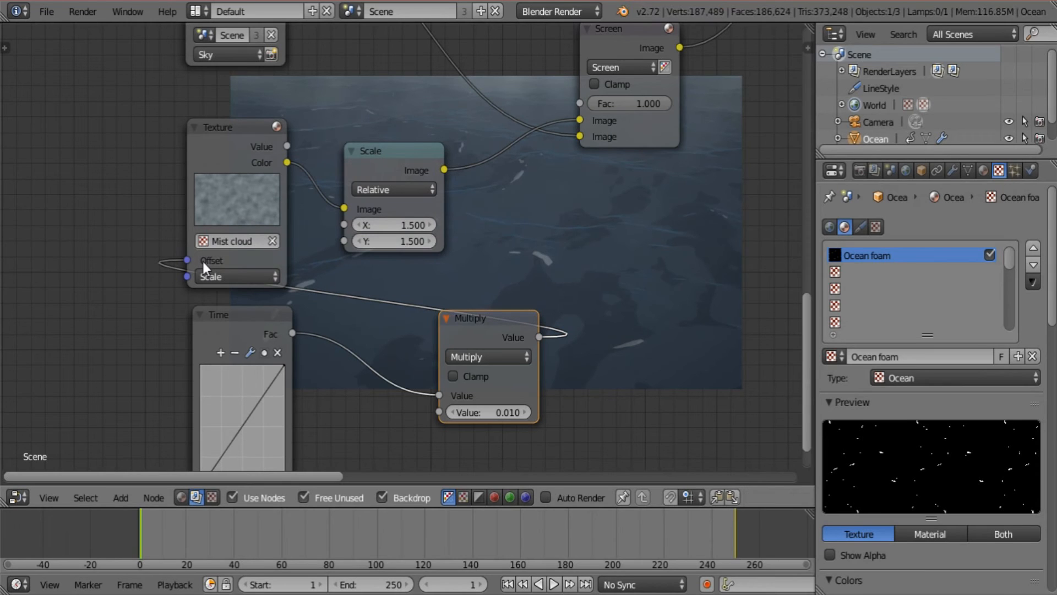
Move the timeline's current frame to 41
middle_drag(354, 396, 332, 328)
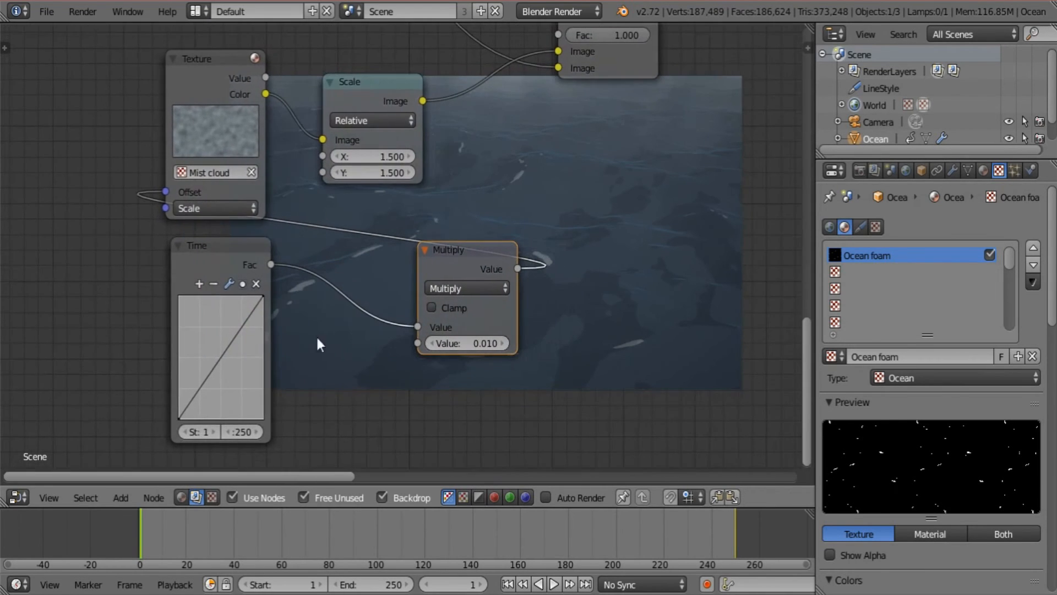
middle_drag(492, 387, 245, 451)
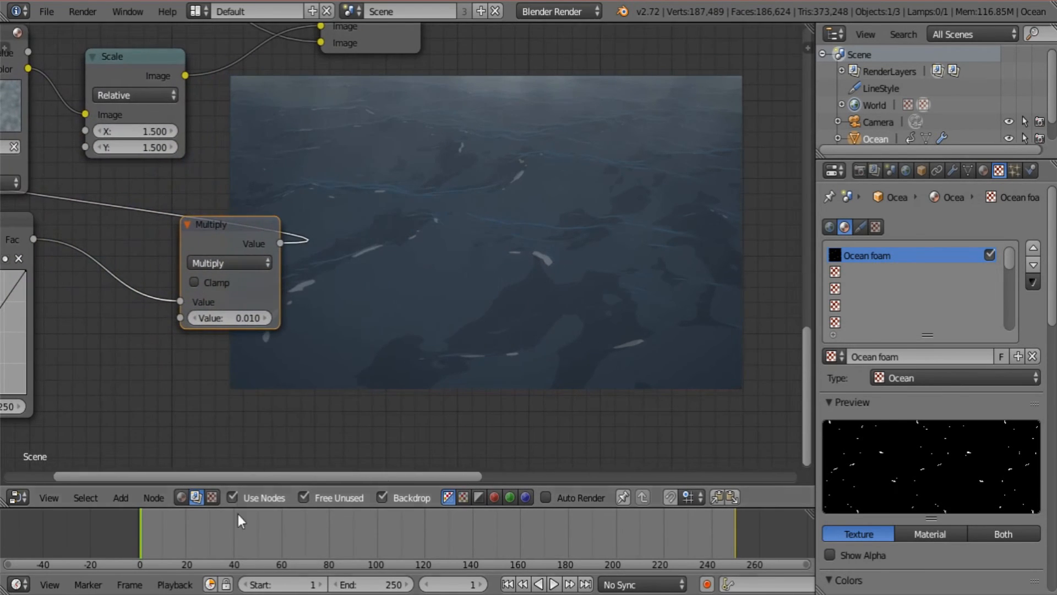
click(235, 530)
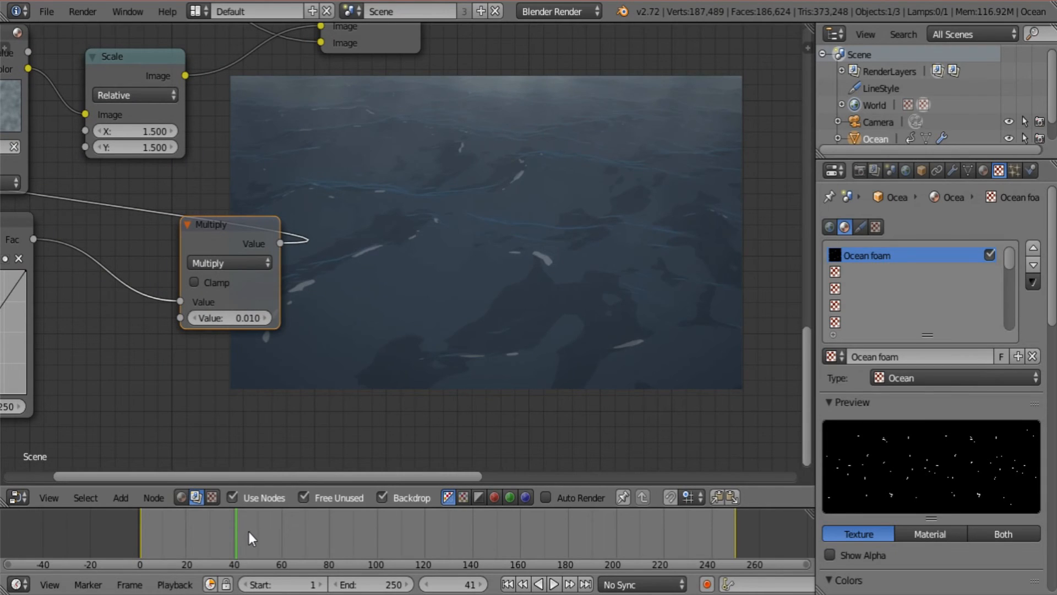
Step the current frame forward along the timeline to frame 217 to check the mist's movement in the composite
click(248, 532)
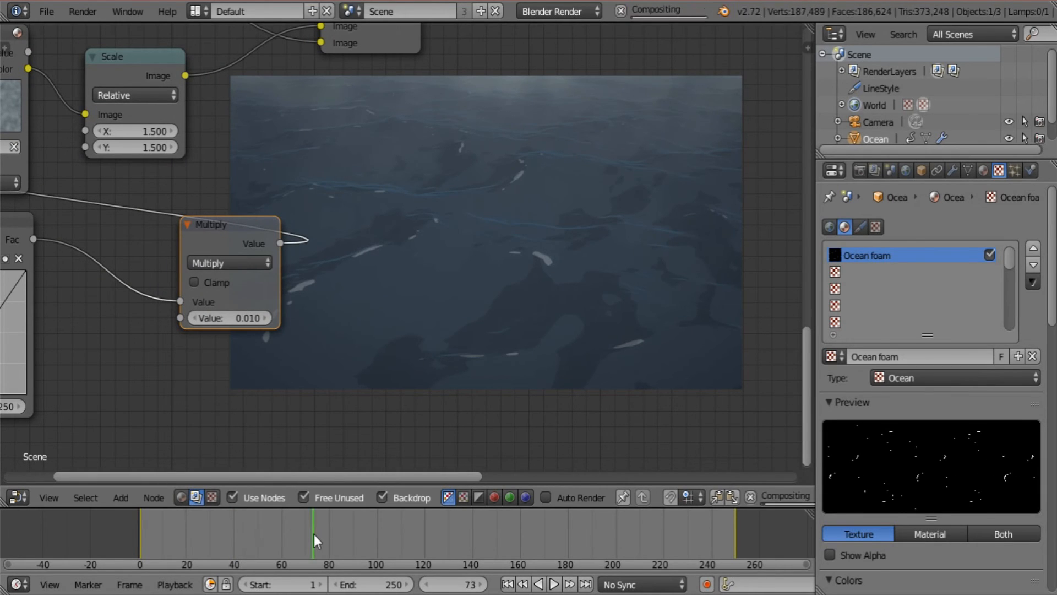
click(409, 549)
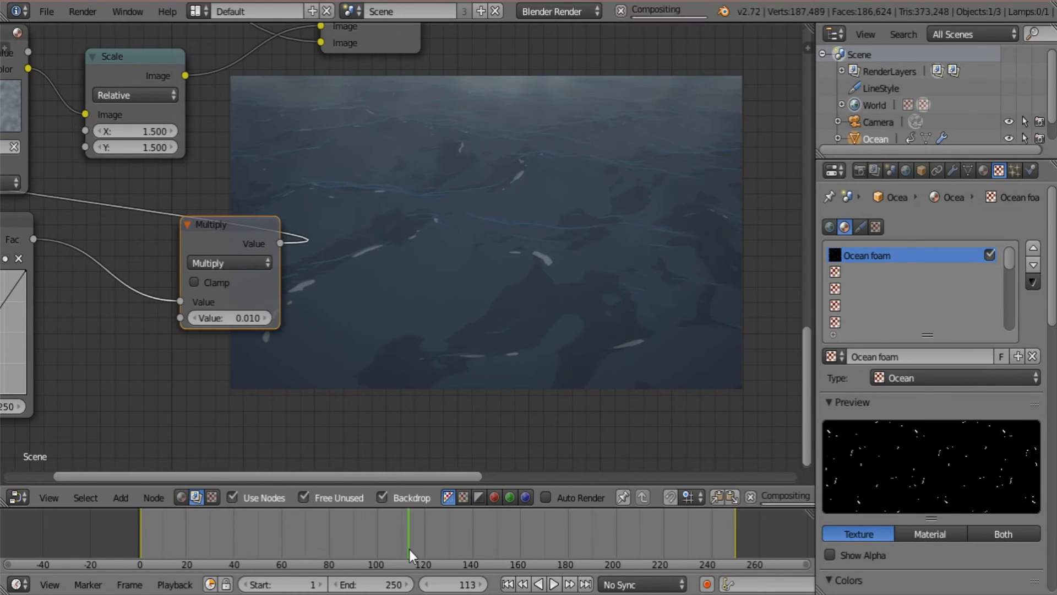
click(498, 547)
click(603, 552)
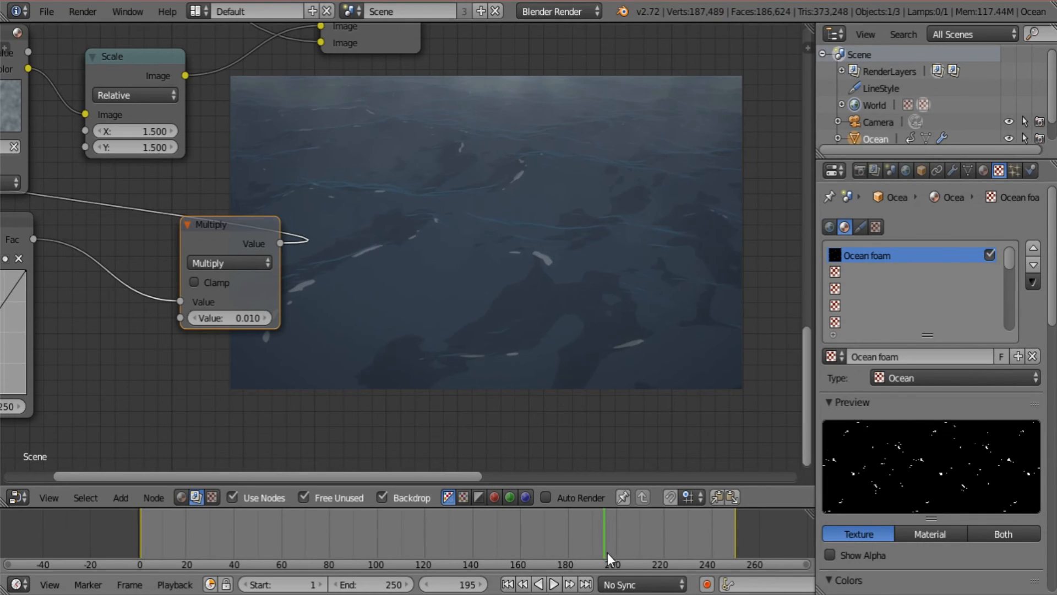
click(656, 552)
Set the Multiply node's second value to 0.1
middle_drag(271, 345, 348, 352)
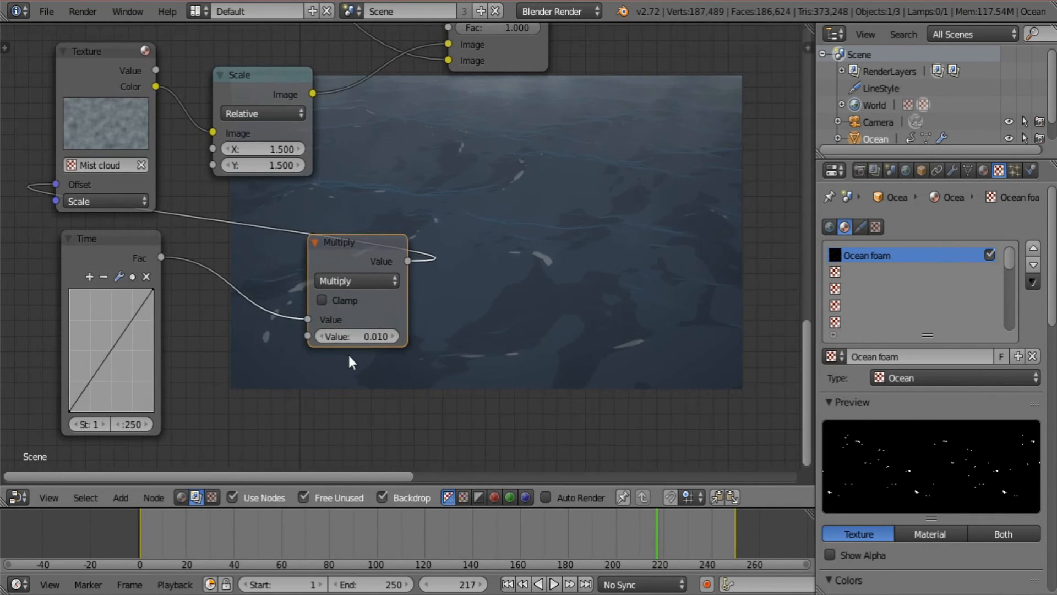
click(349, 335)
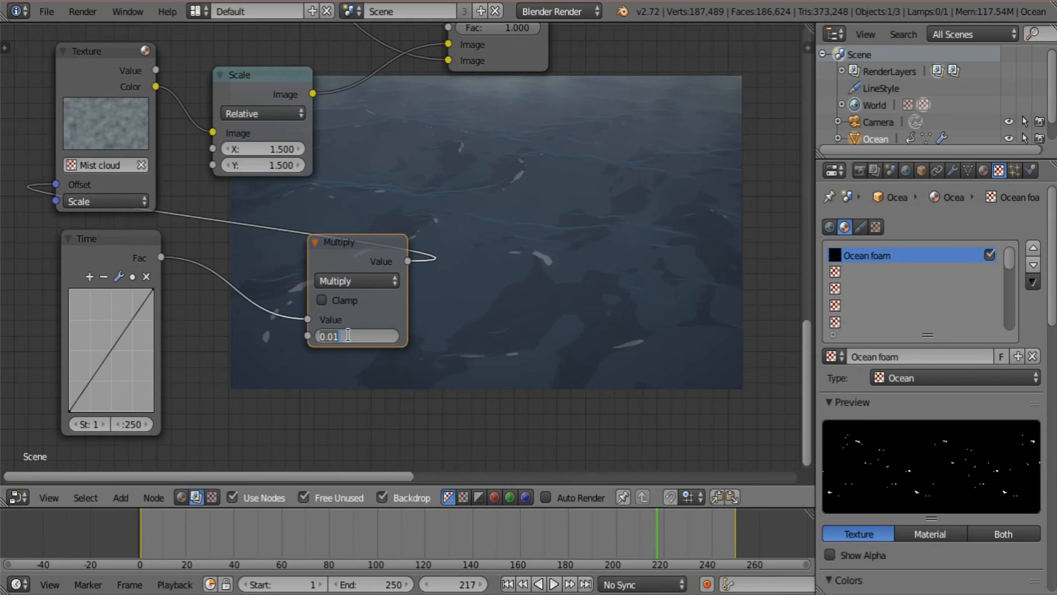
text(0.1)
key(Return)
Preview the mist's motion at successive timeline positions from frame 40 to frame 242
click(233, 550)
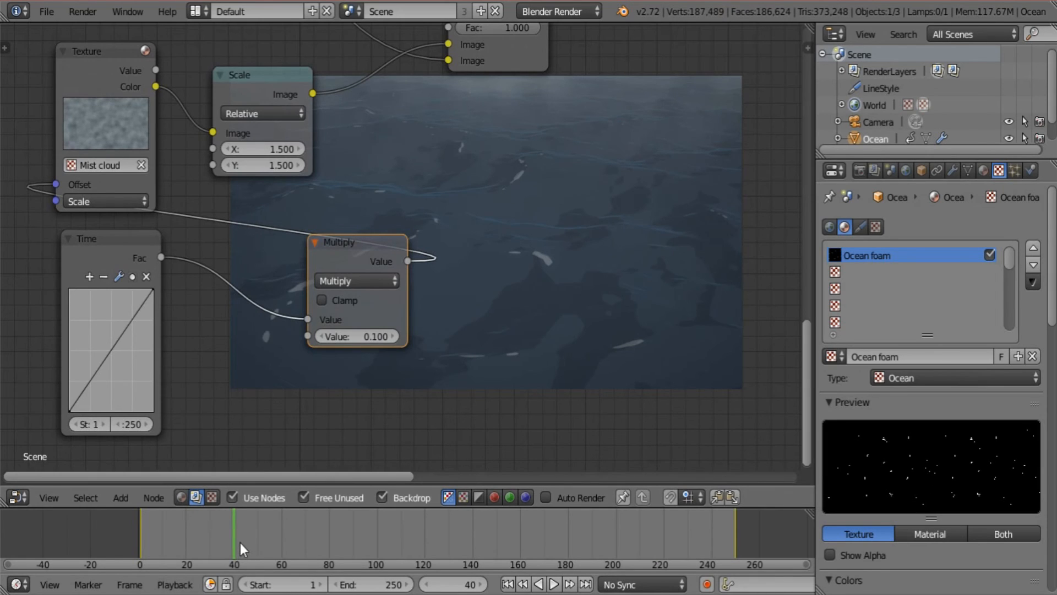
click(240, 542)
click(251, 543)
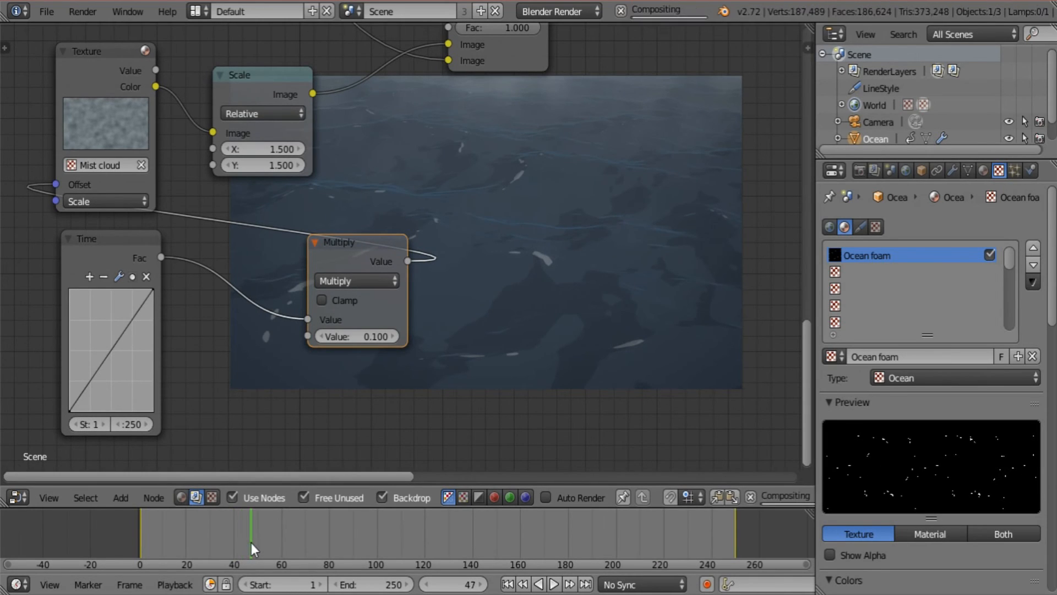
click(265, 543)
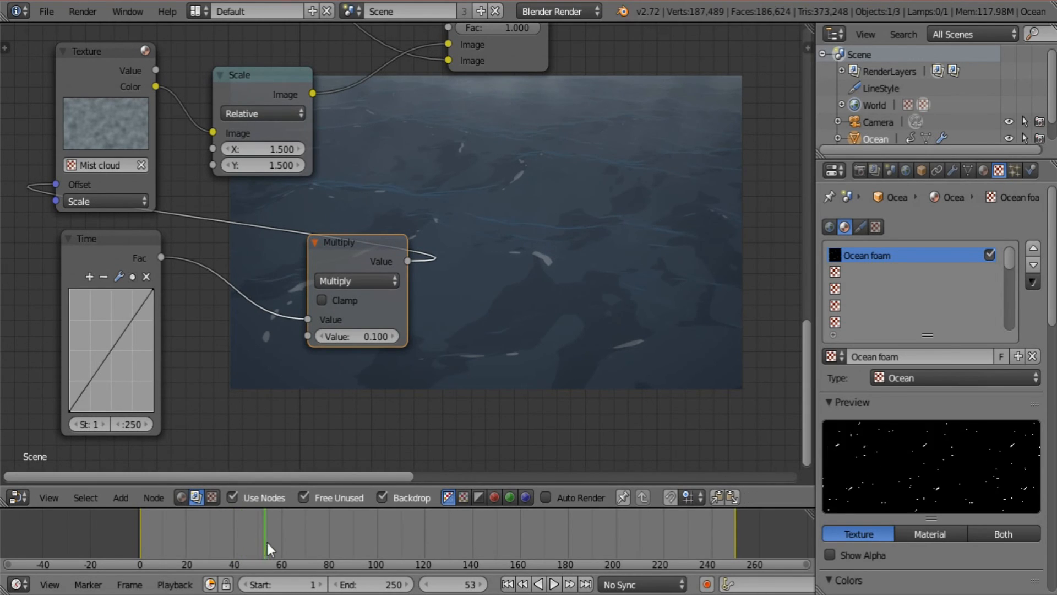
click(296, 543)
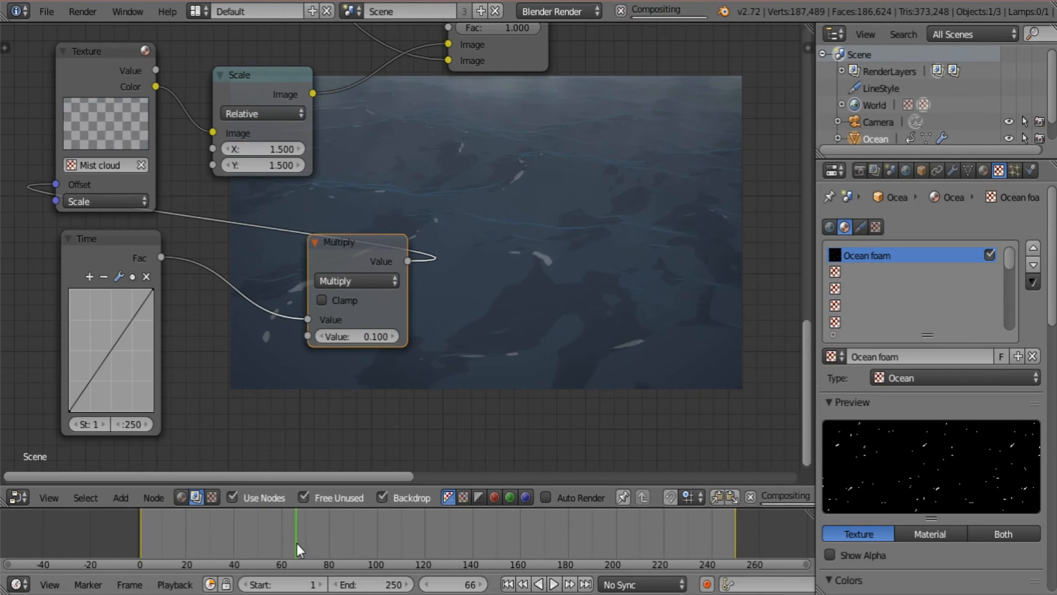
click(325, 541)
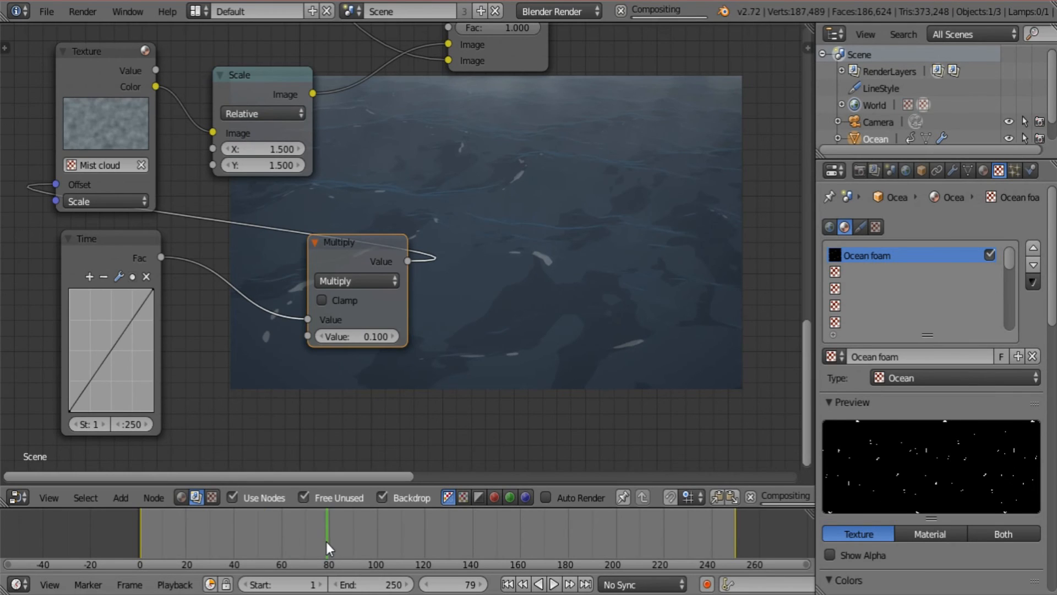
click(375, 541)
click(412, 541)
click(456, 541)
click(506, 537)
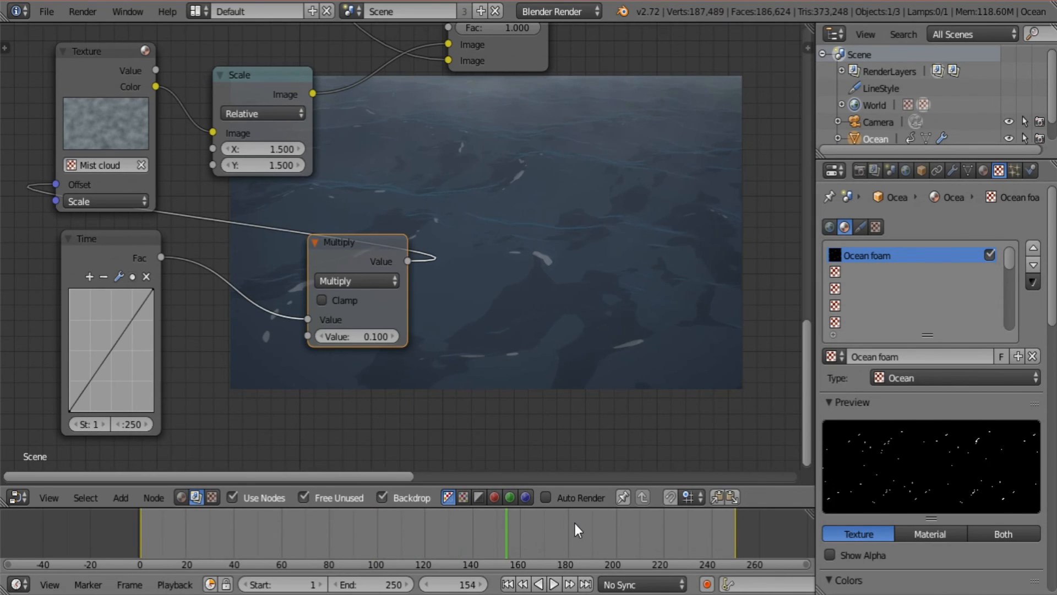
click(637, 525)
click(685, 526)
click(715, 530)
Rearrange the Time and Multiply nodes in a row directly before the Mist cloud Texture node
middle_drag(441, 222, 500, 247)
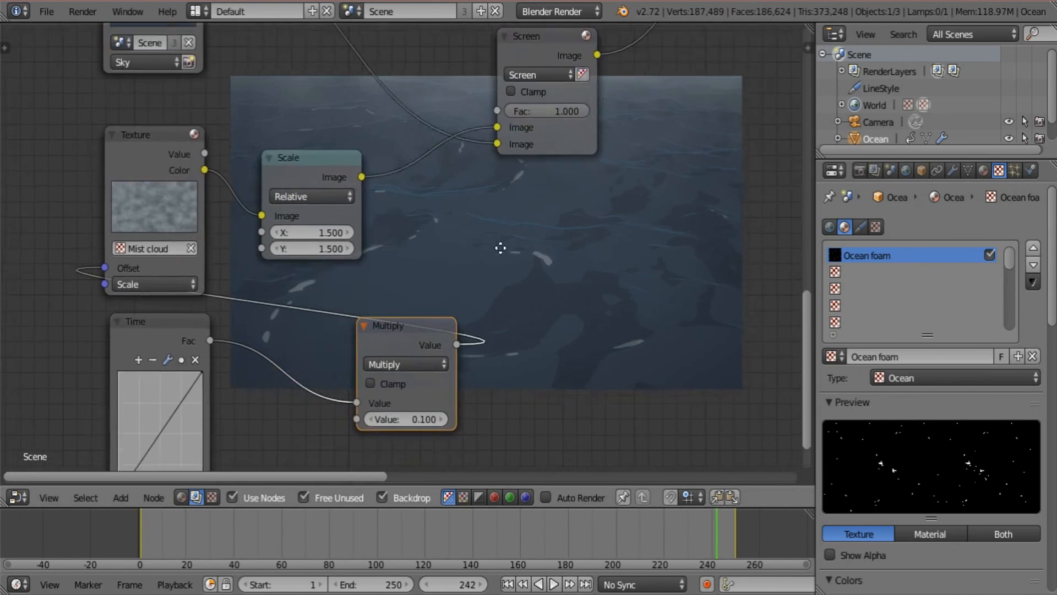
scroll(388, 255, down, 6)
middle_drag(275, 262, 405, 311)
drag(380, 328, 240, 351)
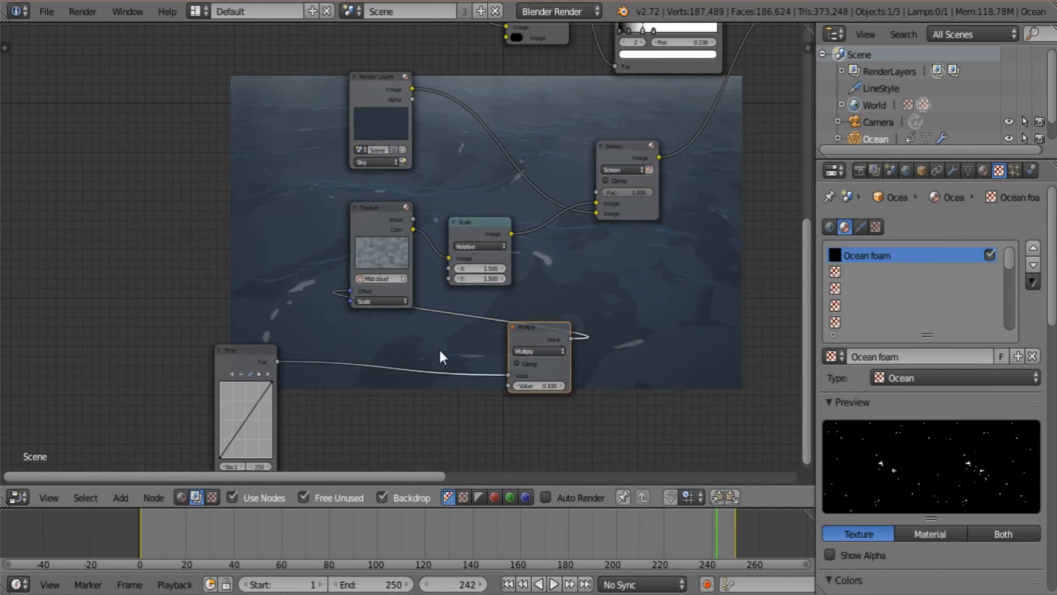
drag(547, 330, 309, 276)
drag(247, 353, 191, 313)
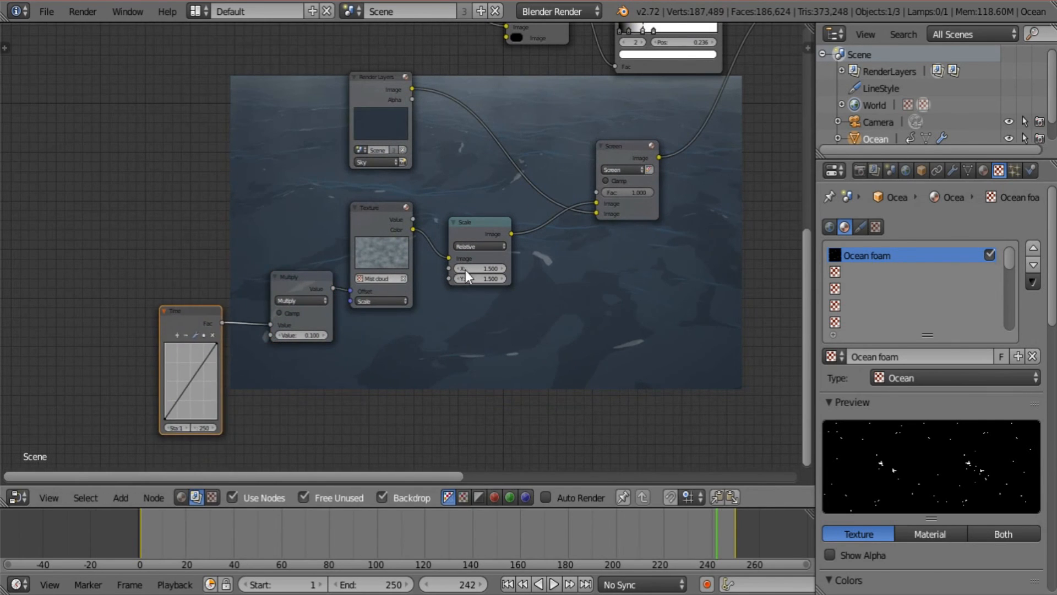
Review the full compositing node chain and the composited ocean image in the backdrop
middle_drag(472, 317, 355, 361)
middle_drag(477, 235, 344, 335)
scroll(388, 264, down, 6)
middle_drag(668, 201, 755, 453)
scroll(543, 249, up, 5)
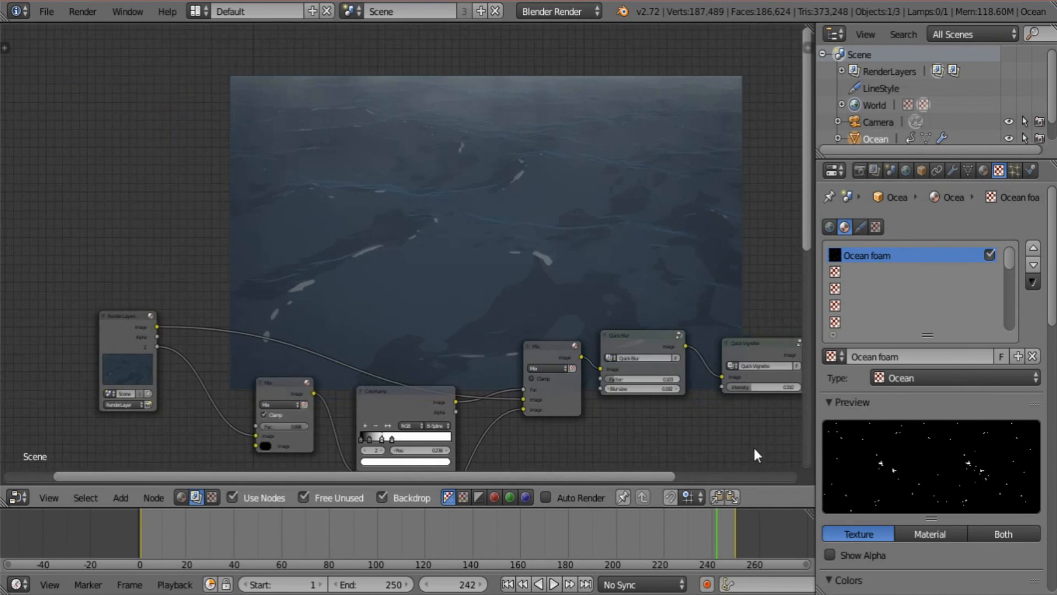
click(47, 12)
middle_drag(616, 336, 167, 49)
middle_drag(457, 235, 459, 137)
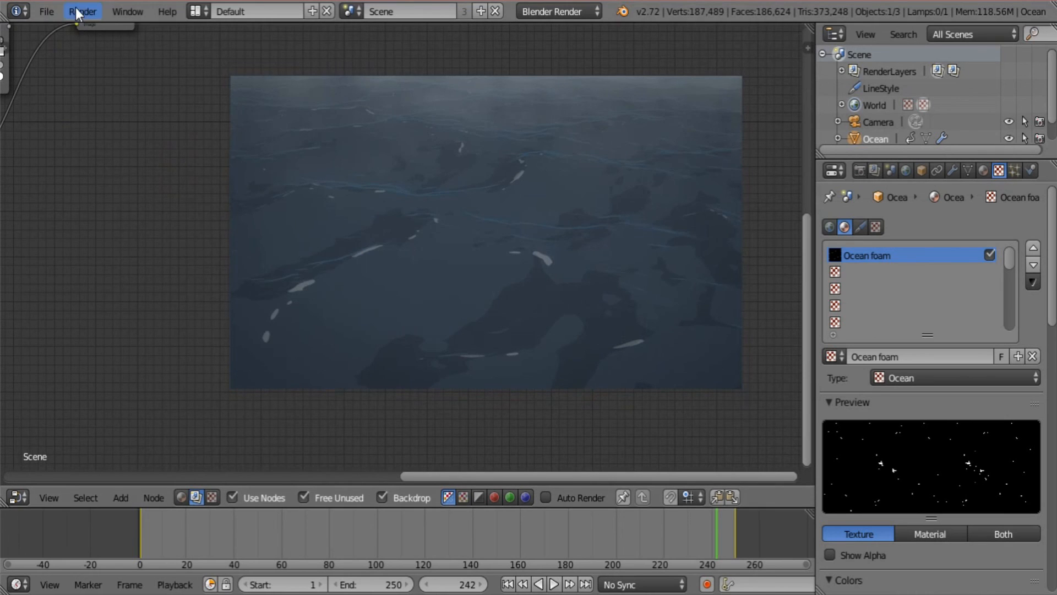
click(46, 11)
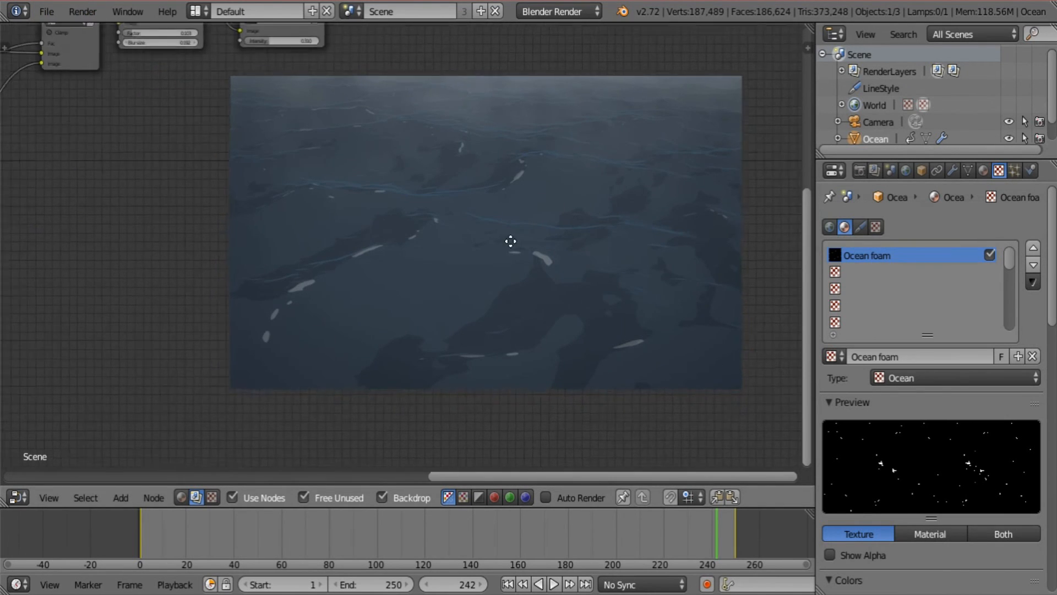
middle_drag(512, 243, 809, 402)
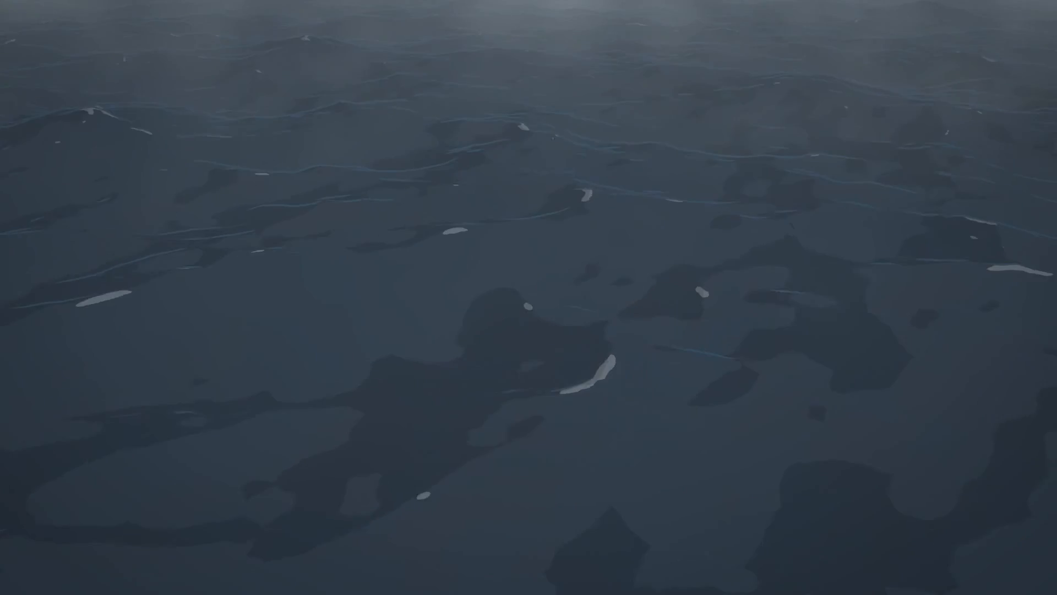